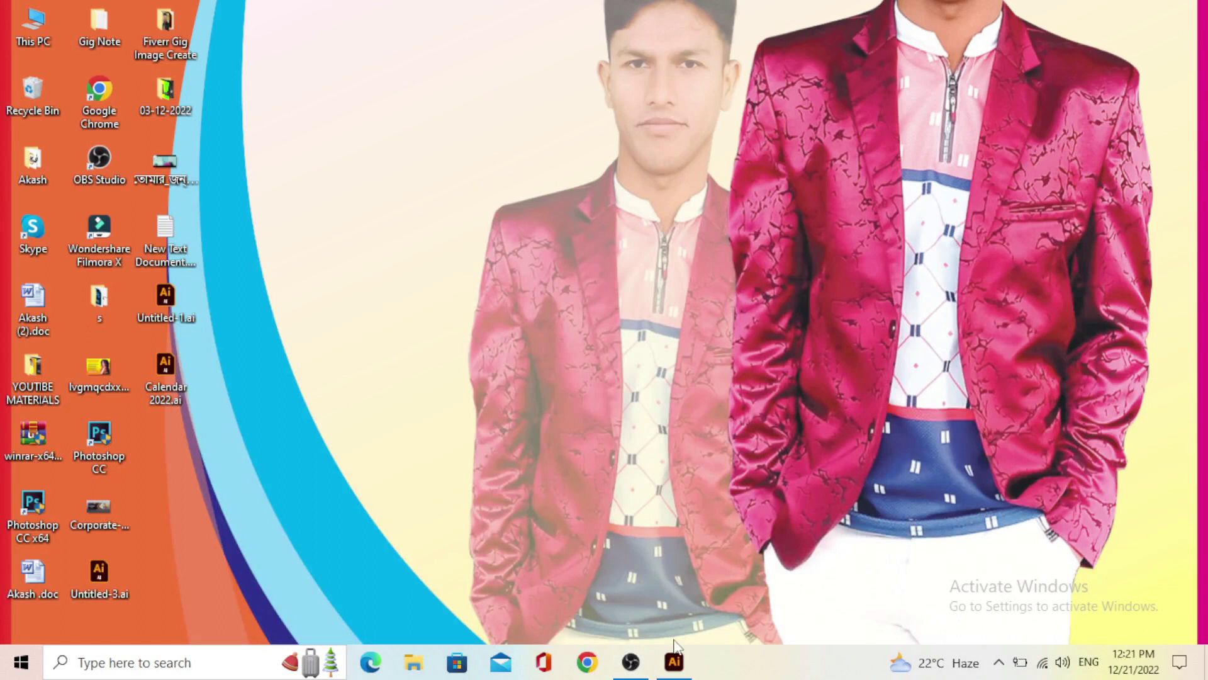
Restore the Illustrator window from the taskbar, showing the blank Untitled-9 document
{"action": "left_click", "coordinate": [675, 662]}
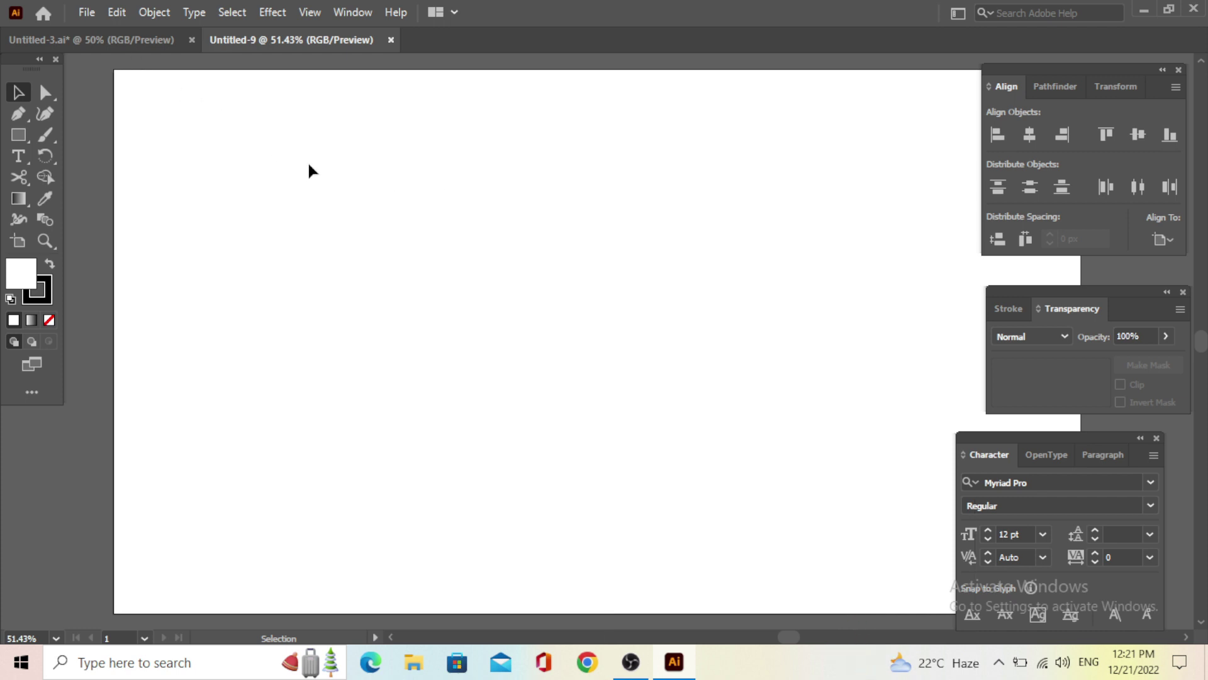
Check the Untitled-3 banner reference, then close the blank Untitled-9 document
{"action": "left_click", "coordinate": [111, 39]}
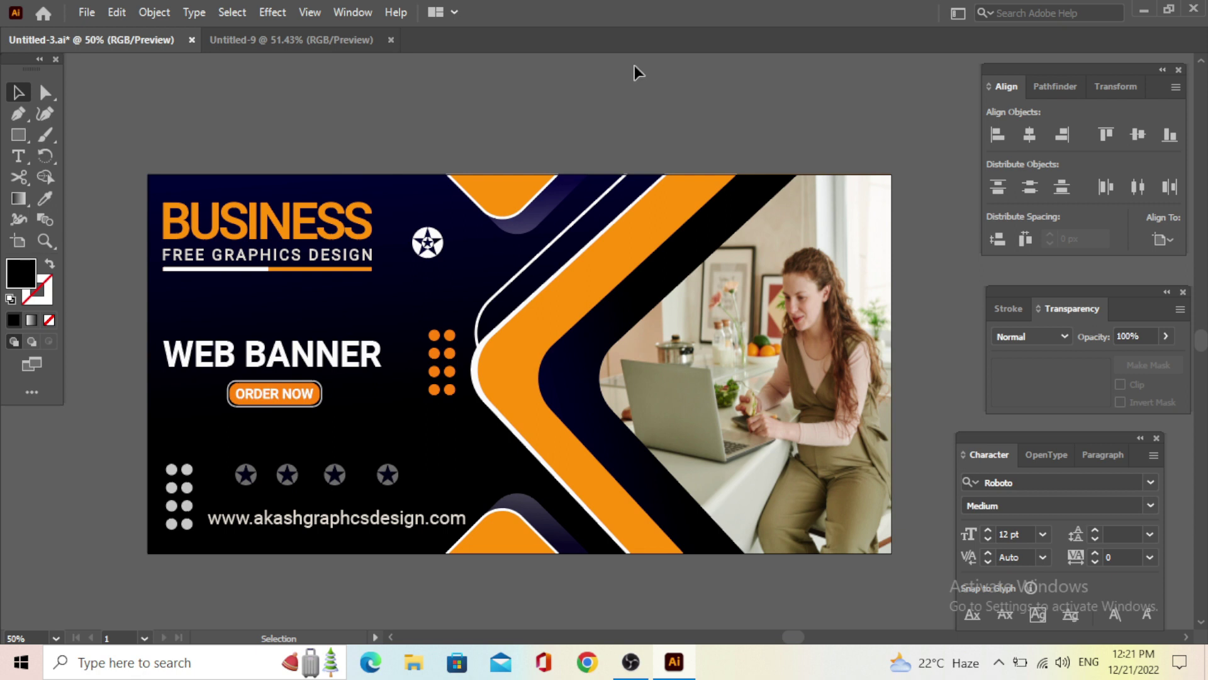
{"action": "left_click", "coordinate": [331, 42]}
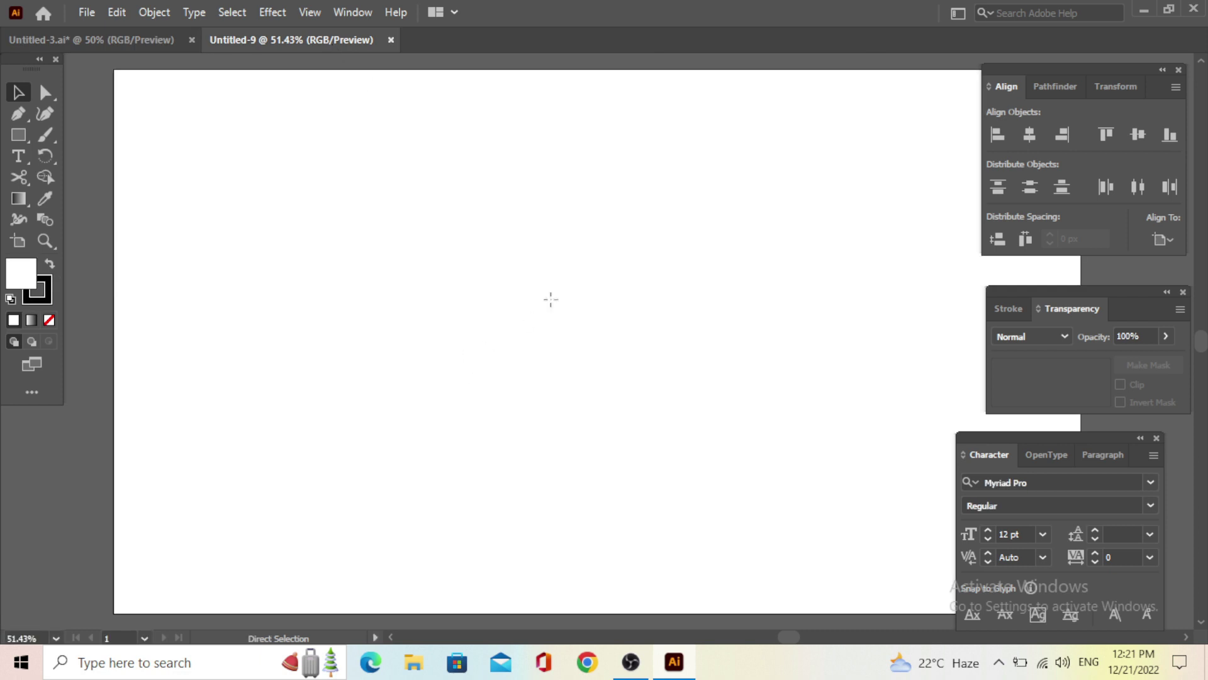
{"action": "key", "text": "ctrl+w"}
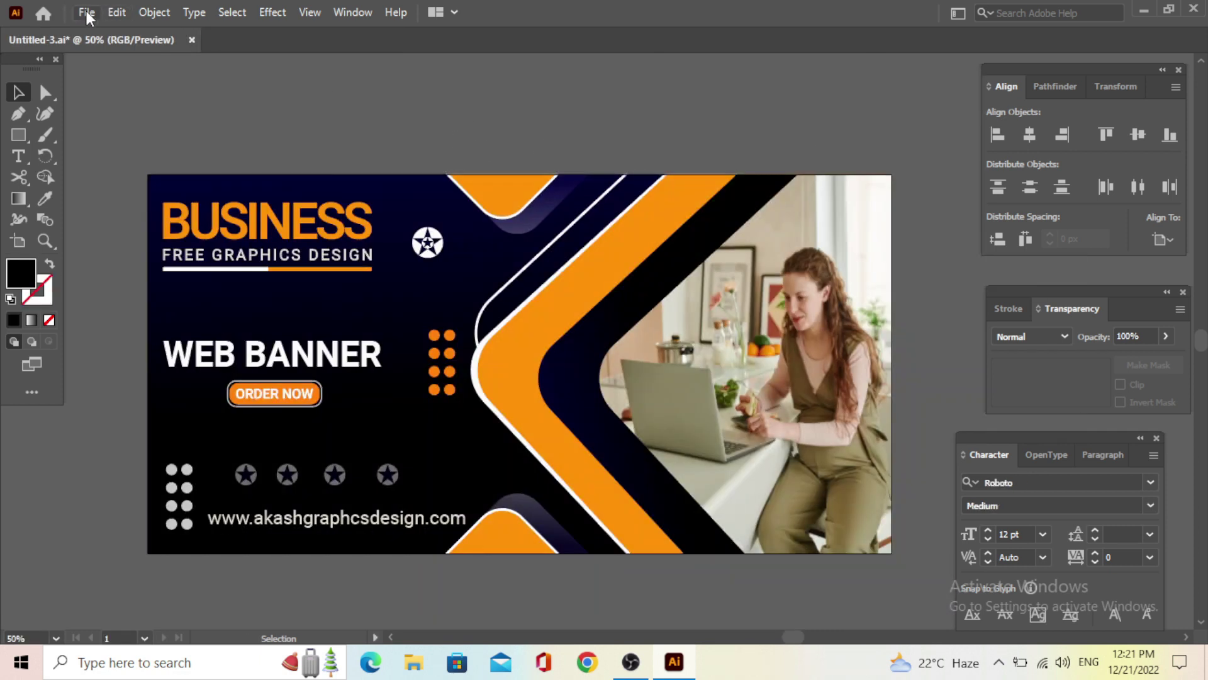
{"action": "left_click", "coordinate": [86, 12]}
Create a Web preset document named 'WEB BANNER DEISGN', 1080 px wide by 550 px high
{"action": "left_click", "coordinate": [99, 33]}
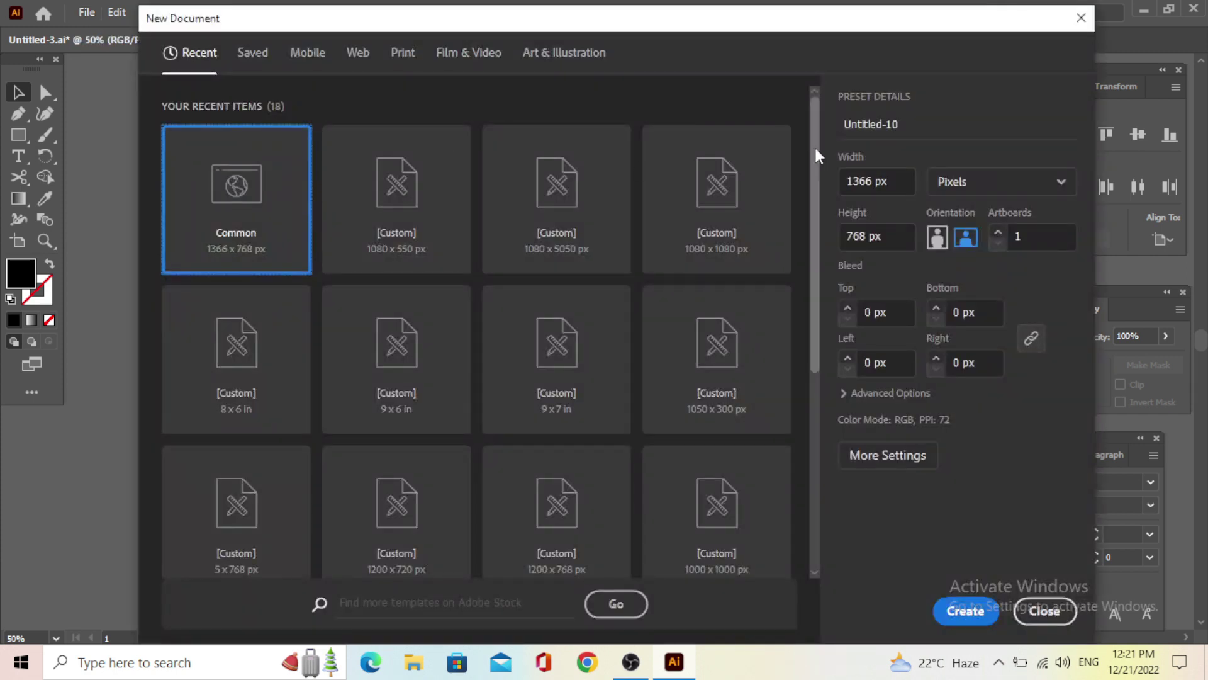
{"action": "left_click", "coordinate": [358, 53]}
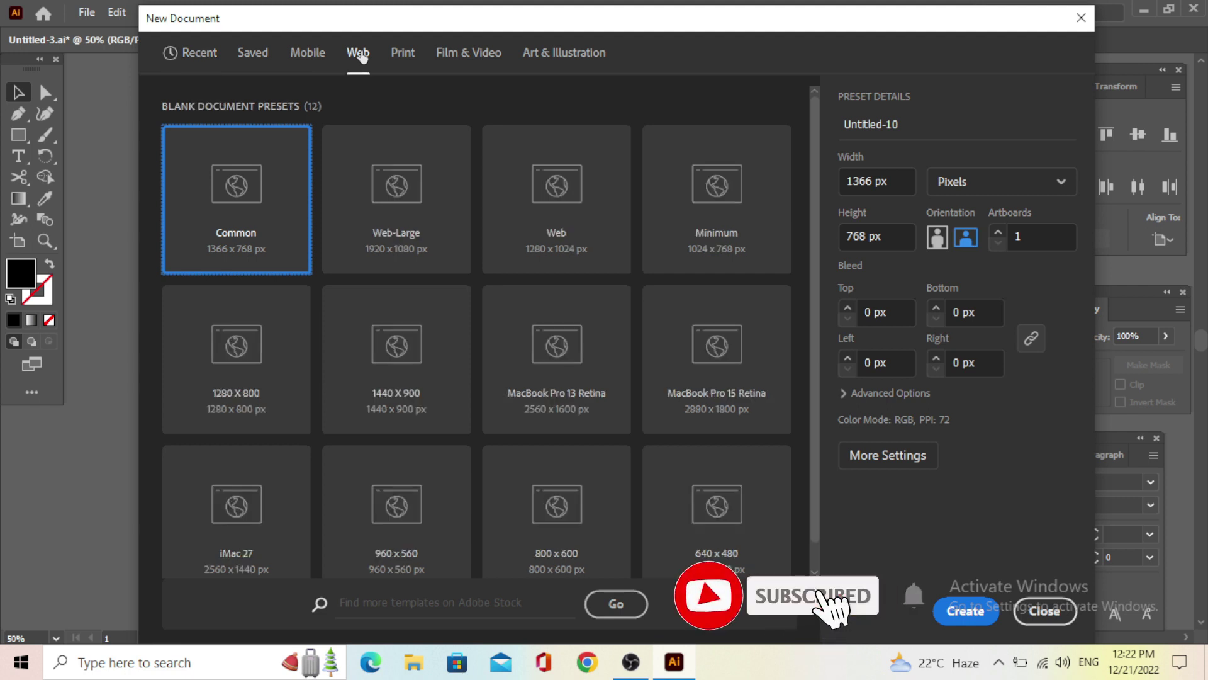
{"action": "left_click", "coordinate": [864, 123]}
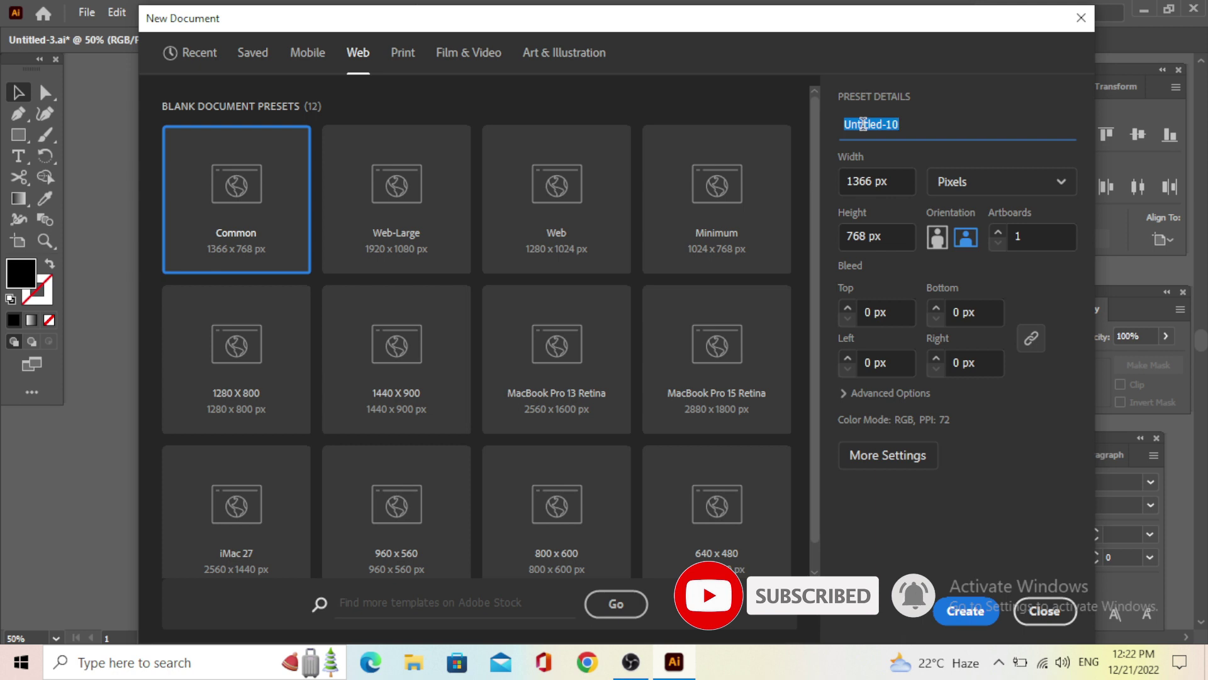
{"action": "type", "text": "WE"}
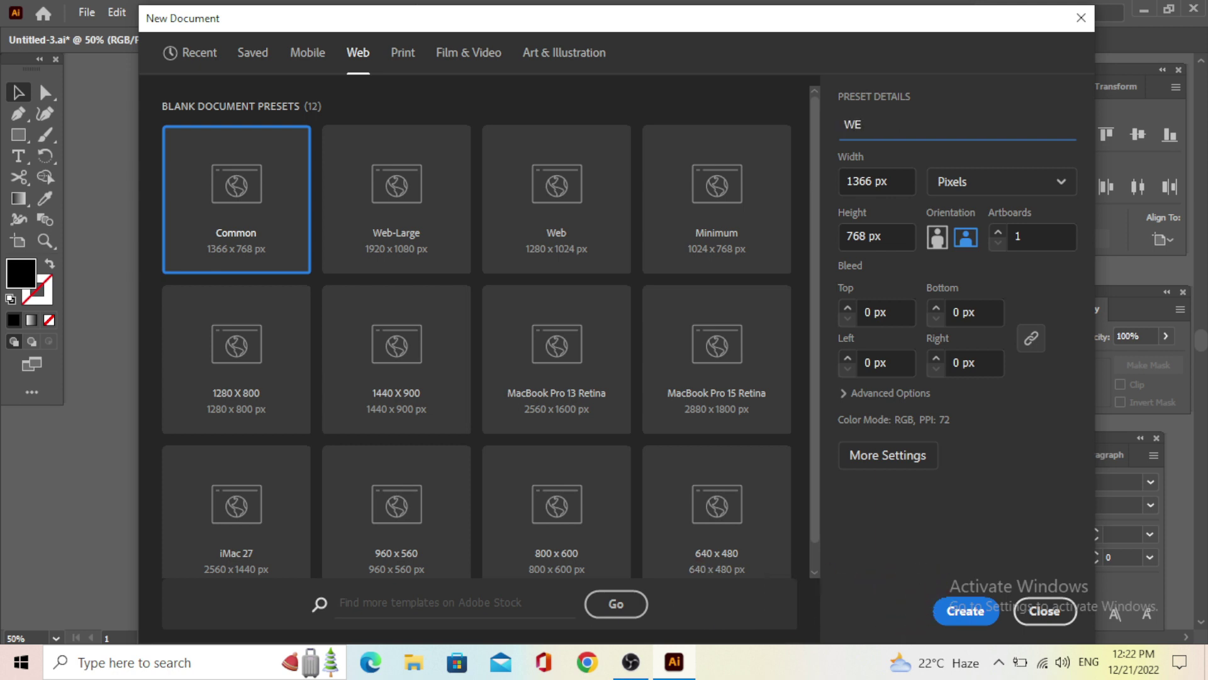
{"action": "type", "text": "B BANNER DEISGN"}
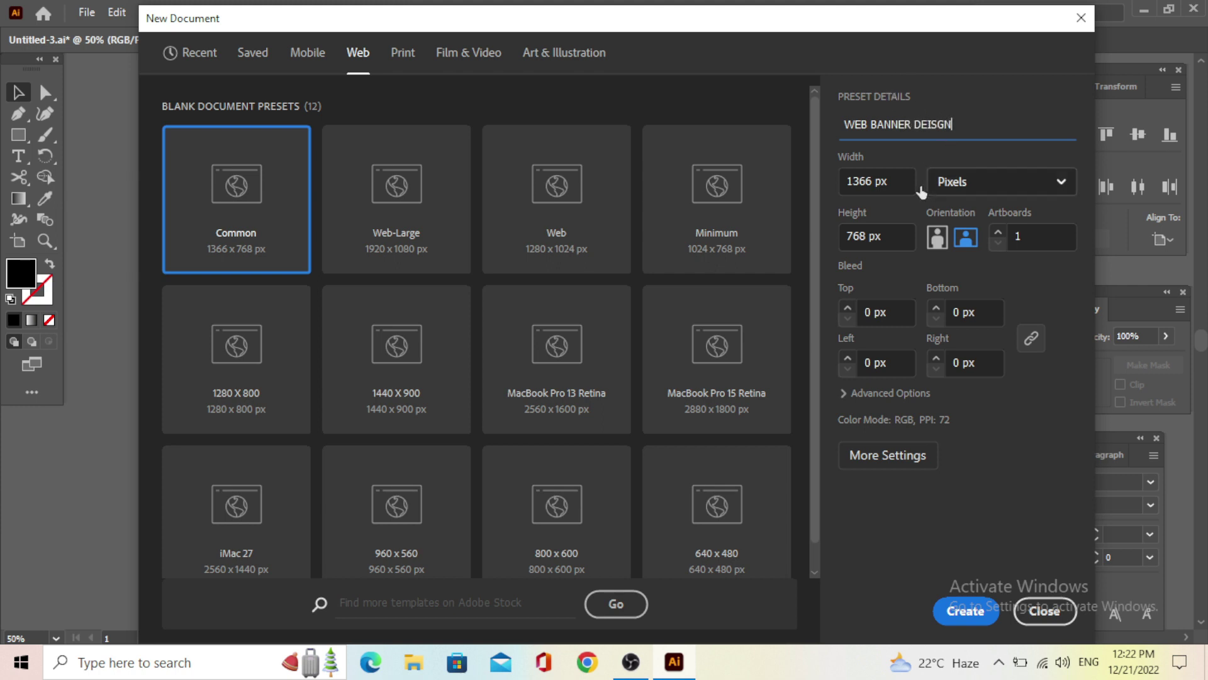
{"action": "left_click", "coordinate": [873, 181]}
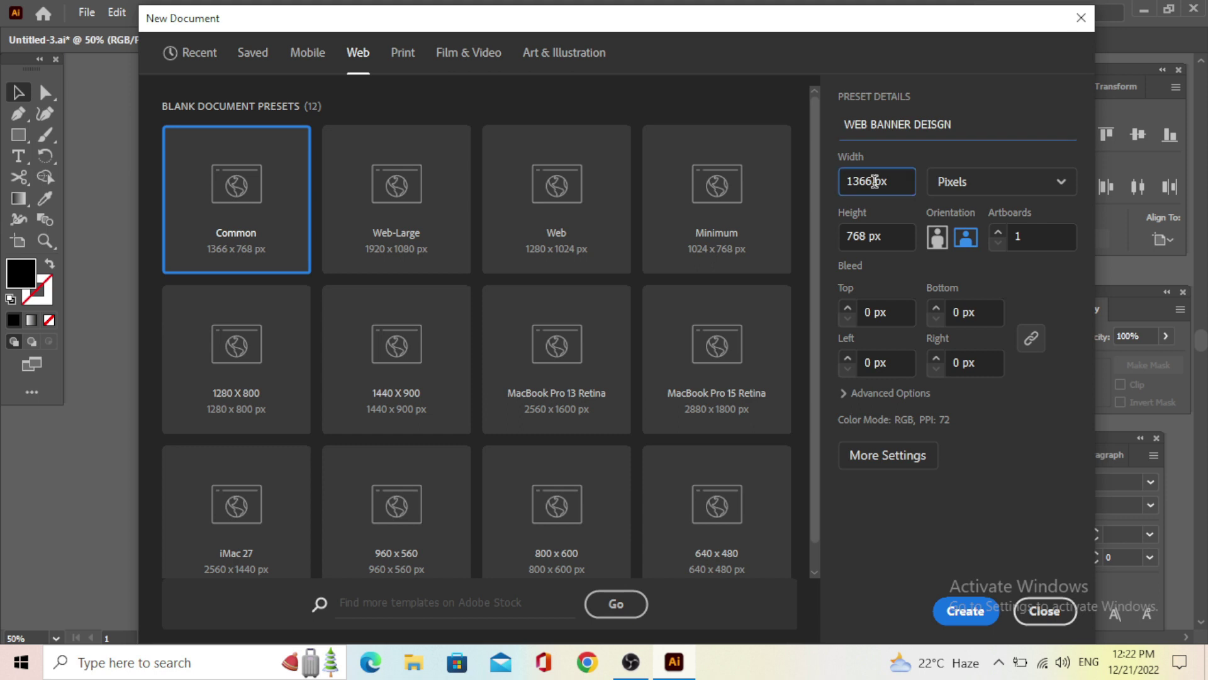
{"action": "double_click", "coordinate": [858, 180]}
{"action": "type", "text": "1"}
{"action": "type", "text": "080"}
{"action": "double_click", "coordinate": [856, 237]}
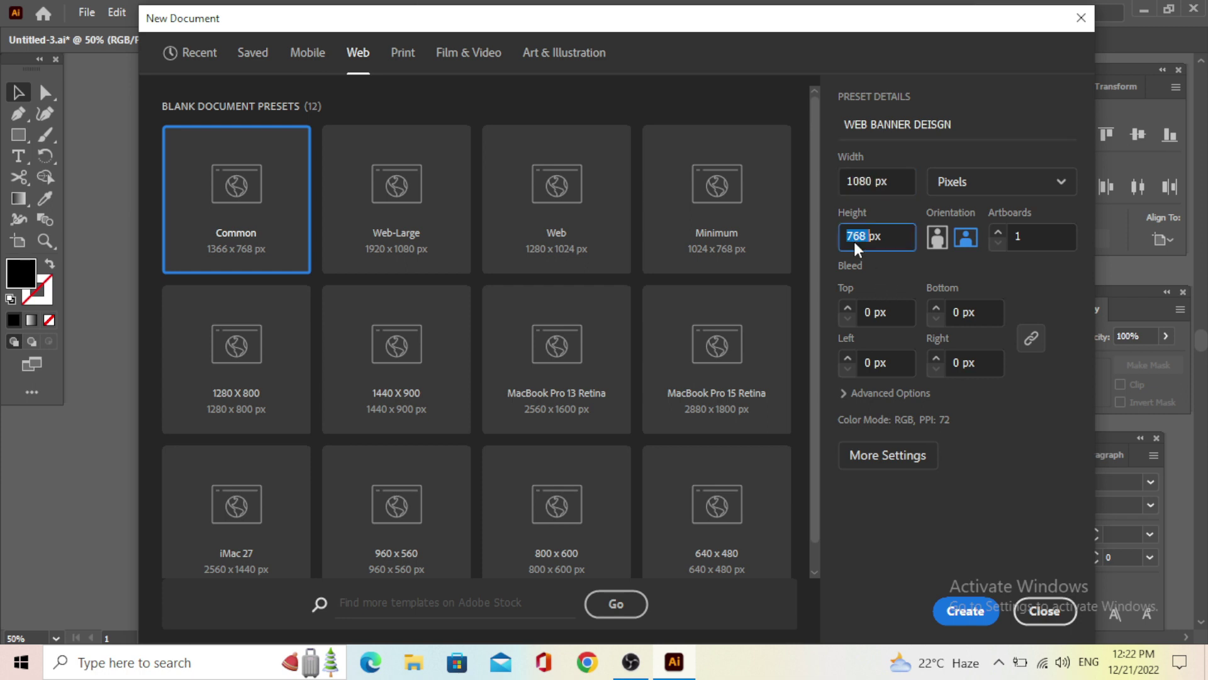
{"action": "type", "text": "5"}
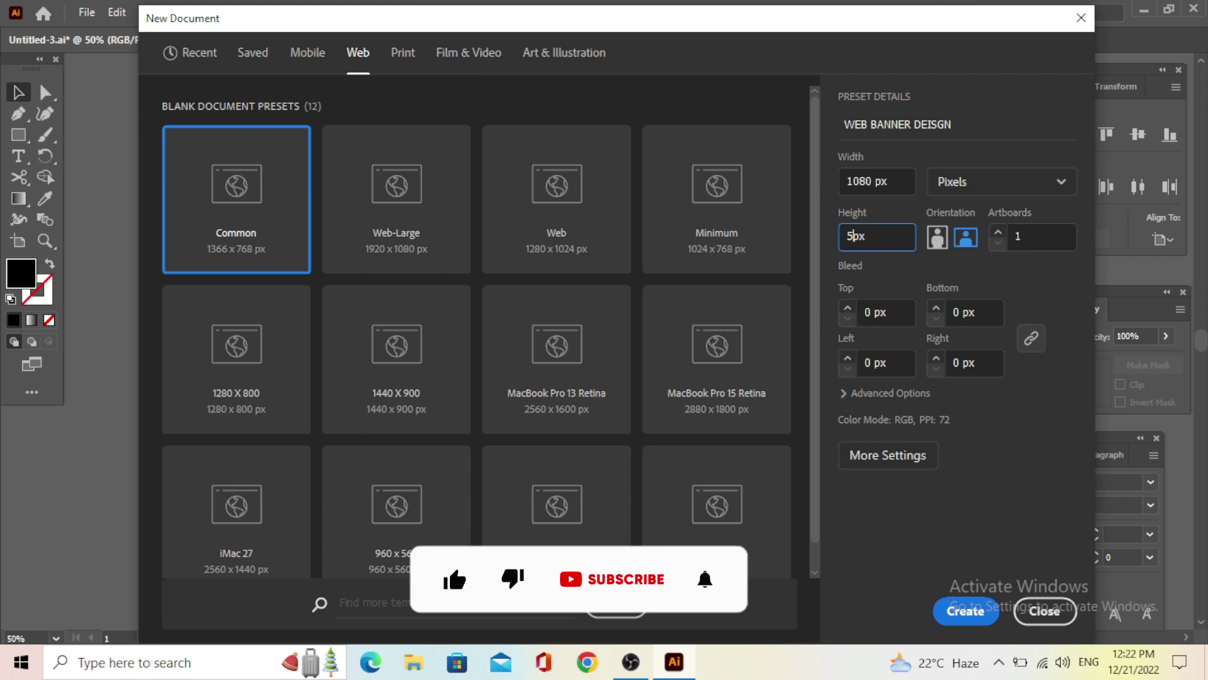
{"action": "type", "text": "50"}
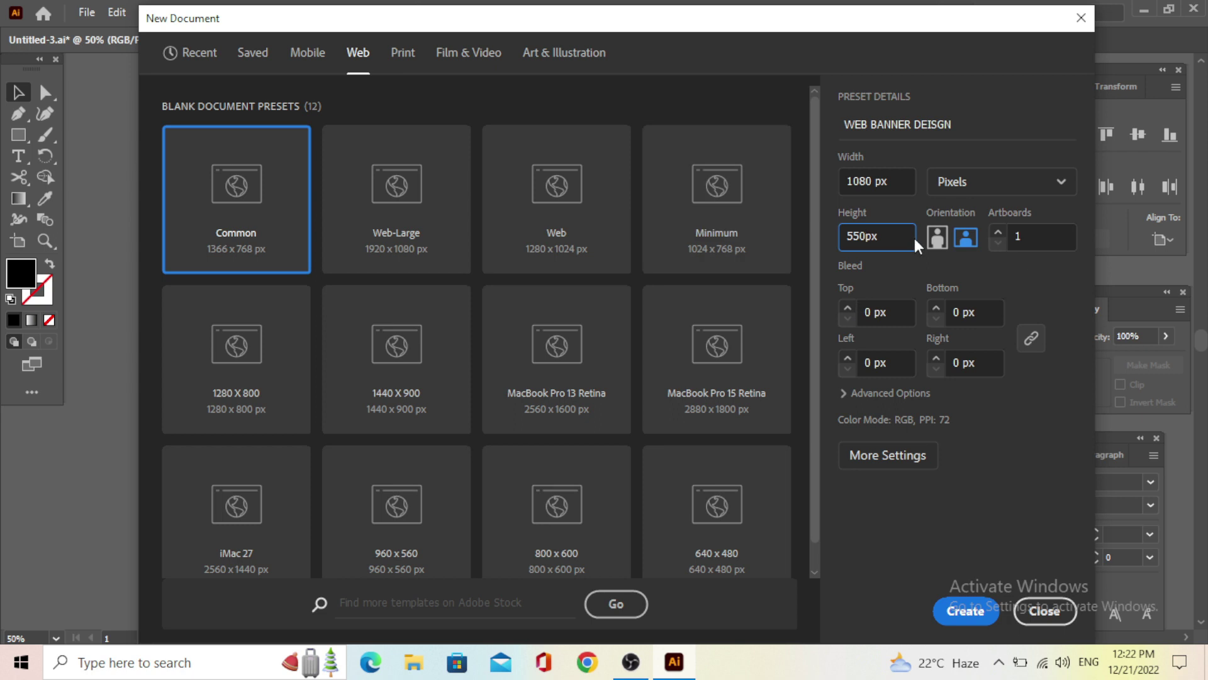
{"action": "left_click", "coordinate": [952, 614]}
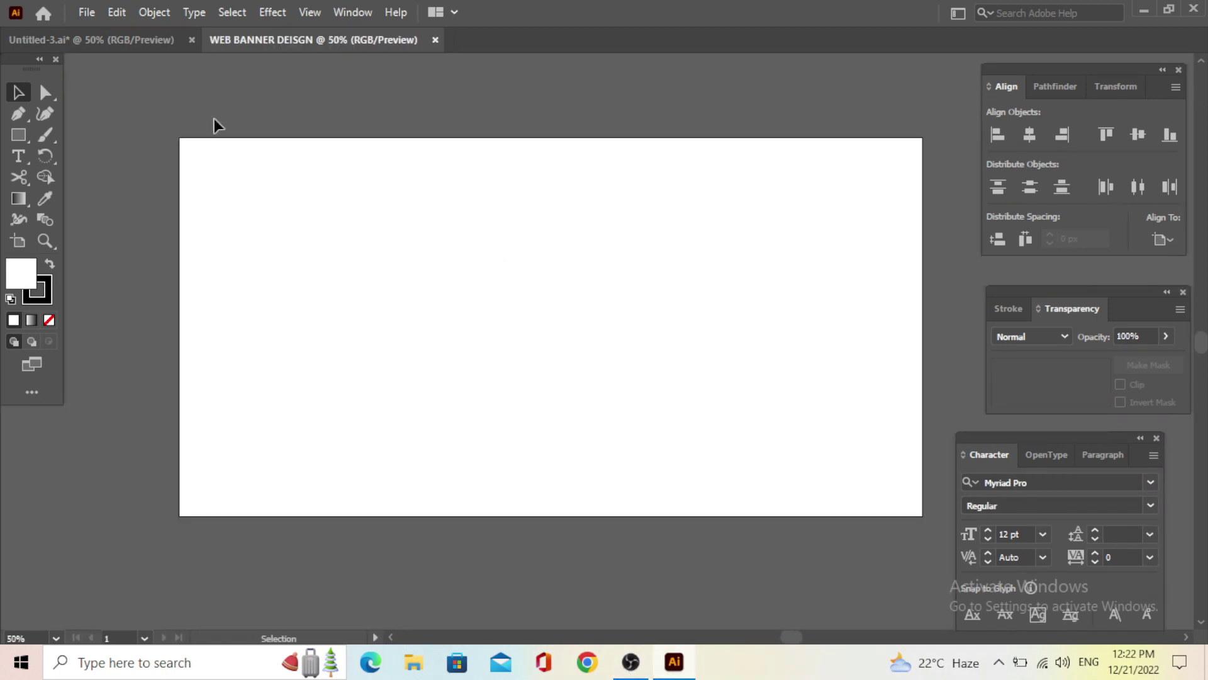
Draw a rectangle of exactly 1080 × 550 px with the Rectangle Tool
{"action": "left_click", "coordinate": [19, 134]}
{"action": "left_click_drag", "start_coordinate": [25, 137], "coordinate": [133, 134]}
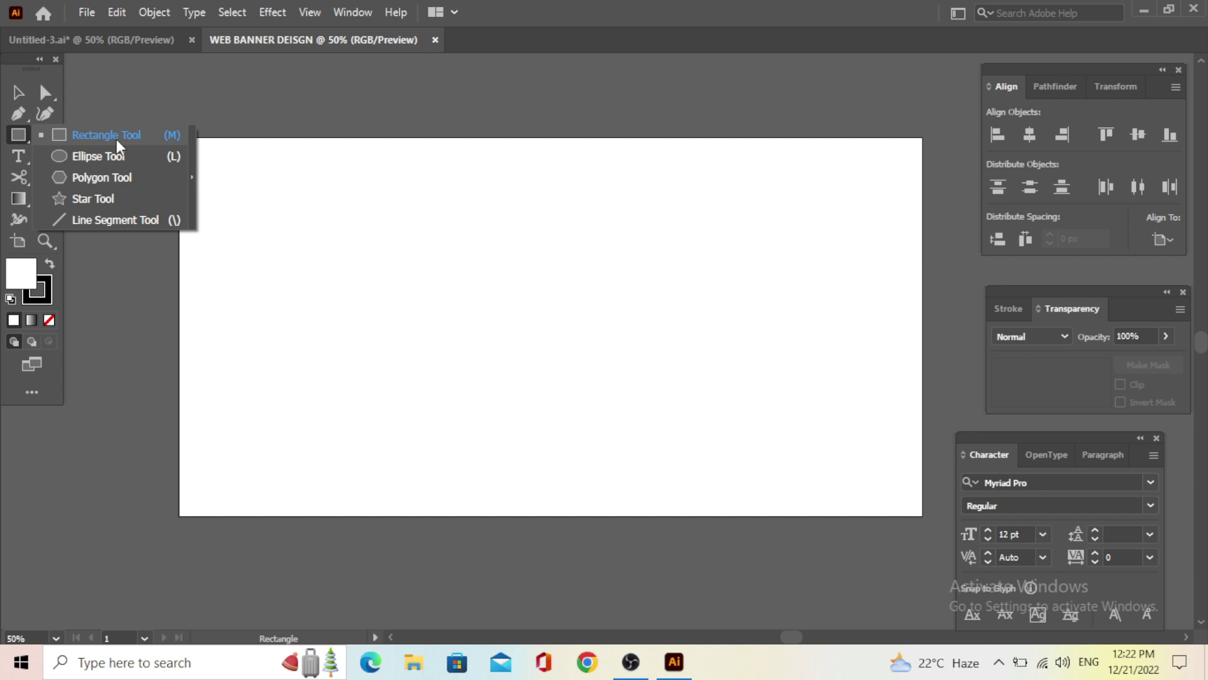
{"action": "left_click", "coordinate": [116, 139]}
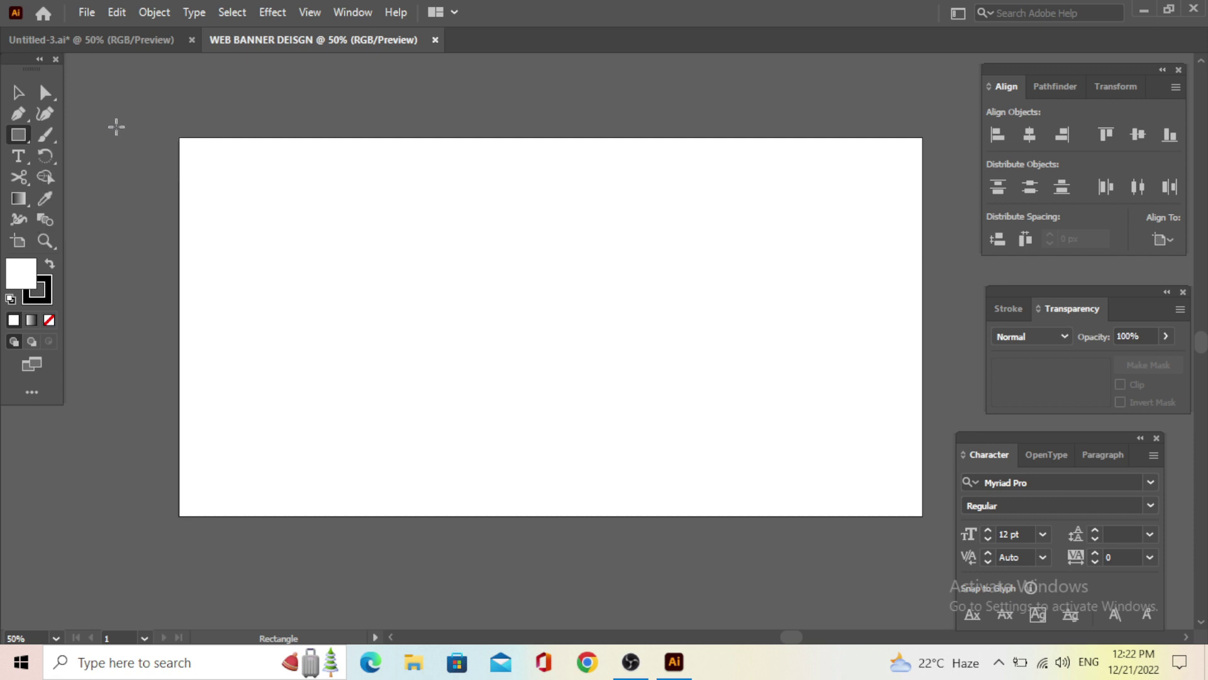
{"action": "left_click", "coordinate": [486, 269]}
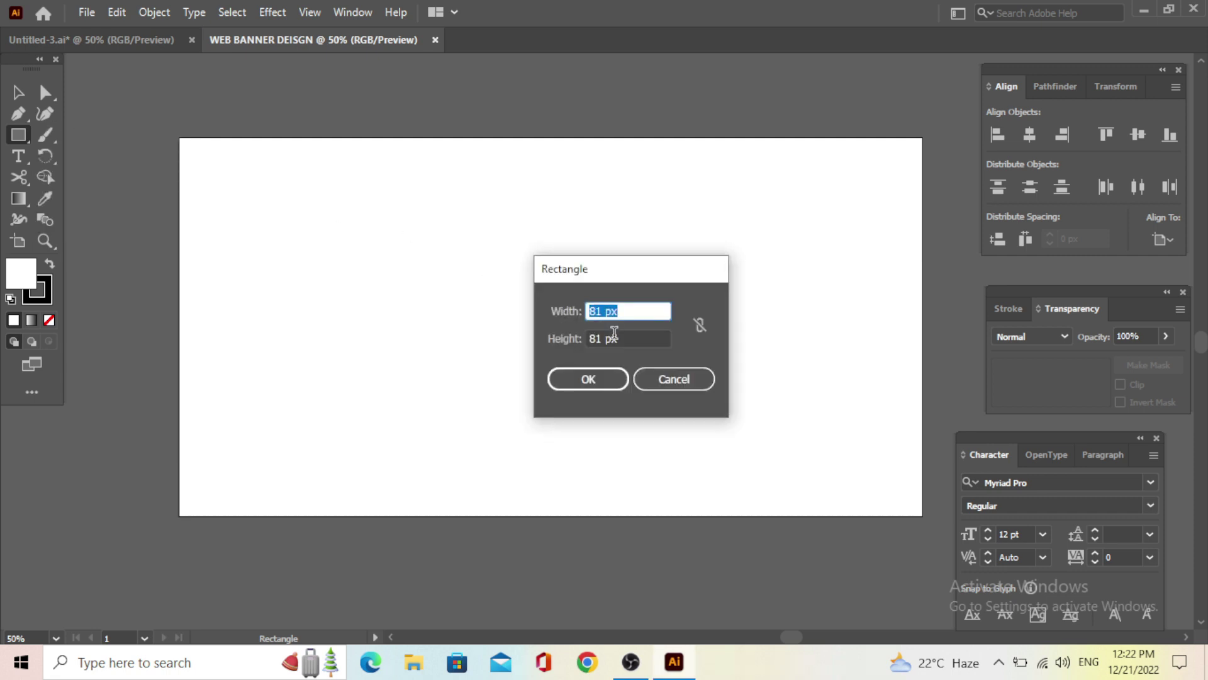
{"action": "type", "text": "1080"}
{"action": "key", "text": "Tab"}
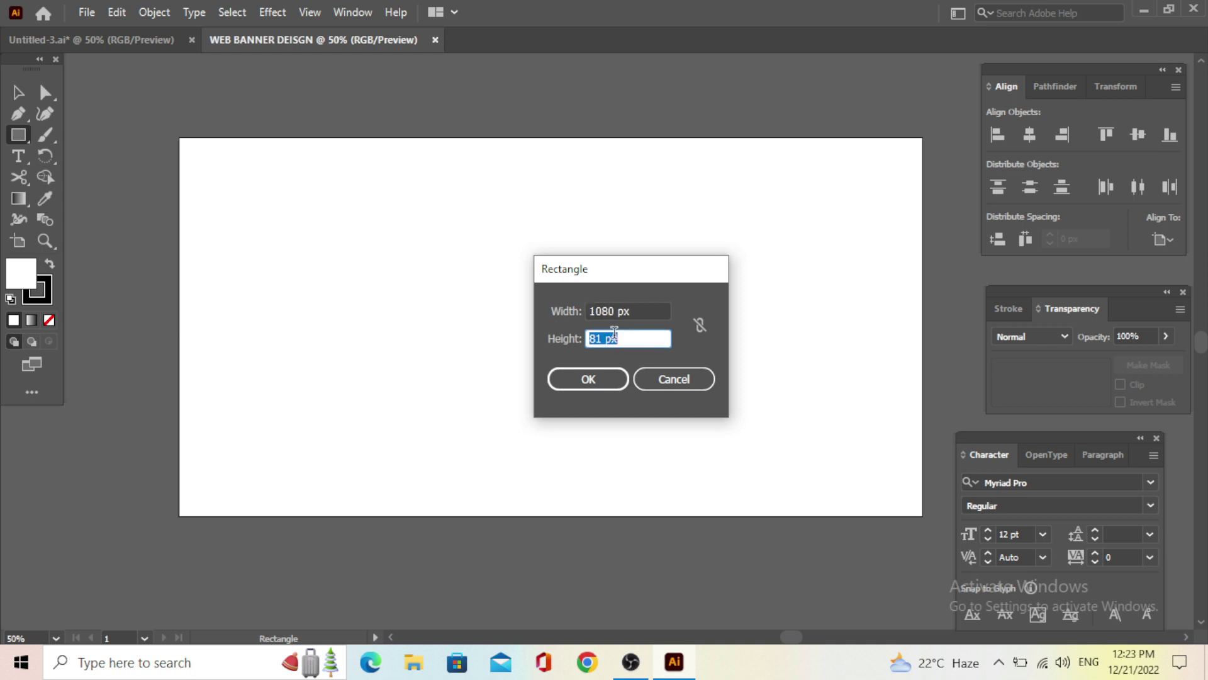
{"action": "type", "text": "50"}
{"action": "key", "text": "BackSpace"}
{"action": "type", "text": "50"}
{"action": "key", "text": "Return"}
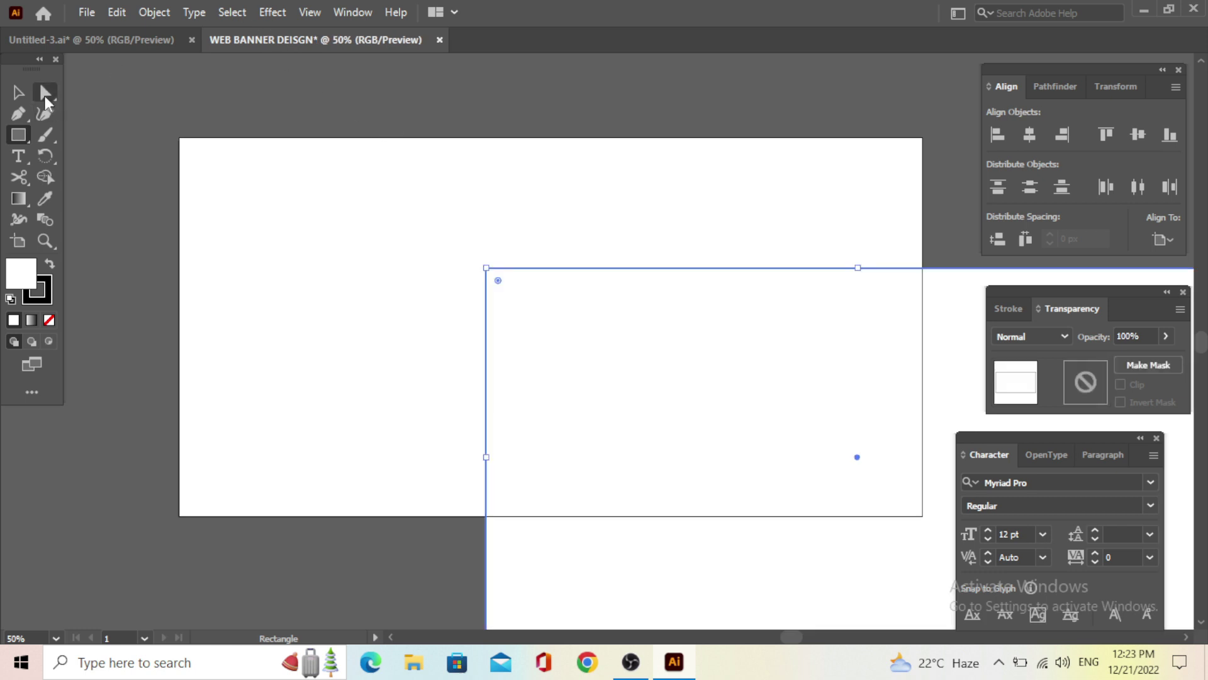
Centre the rectangle horizontally and vertically on the artboard
{"action": "left_click", "coordinate": [26, 97]}
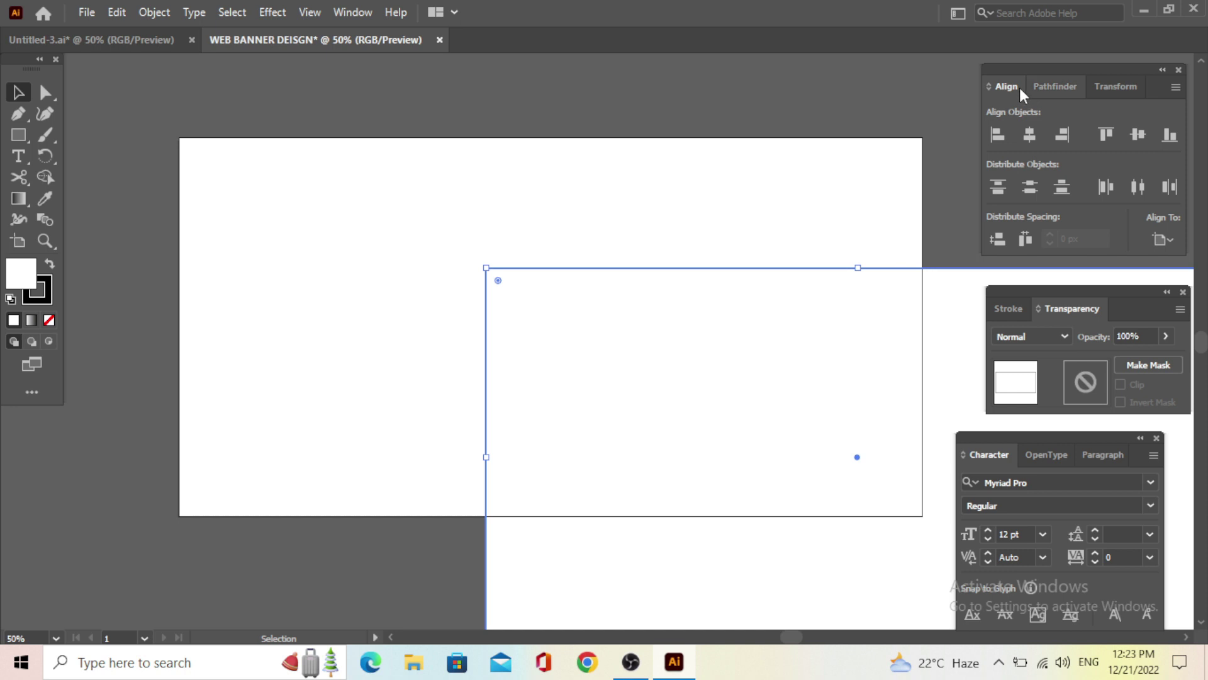
{"action": "left_click", "coordinate": [359, 12]}
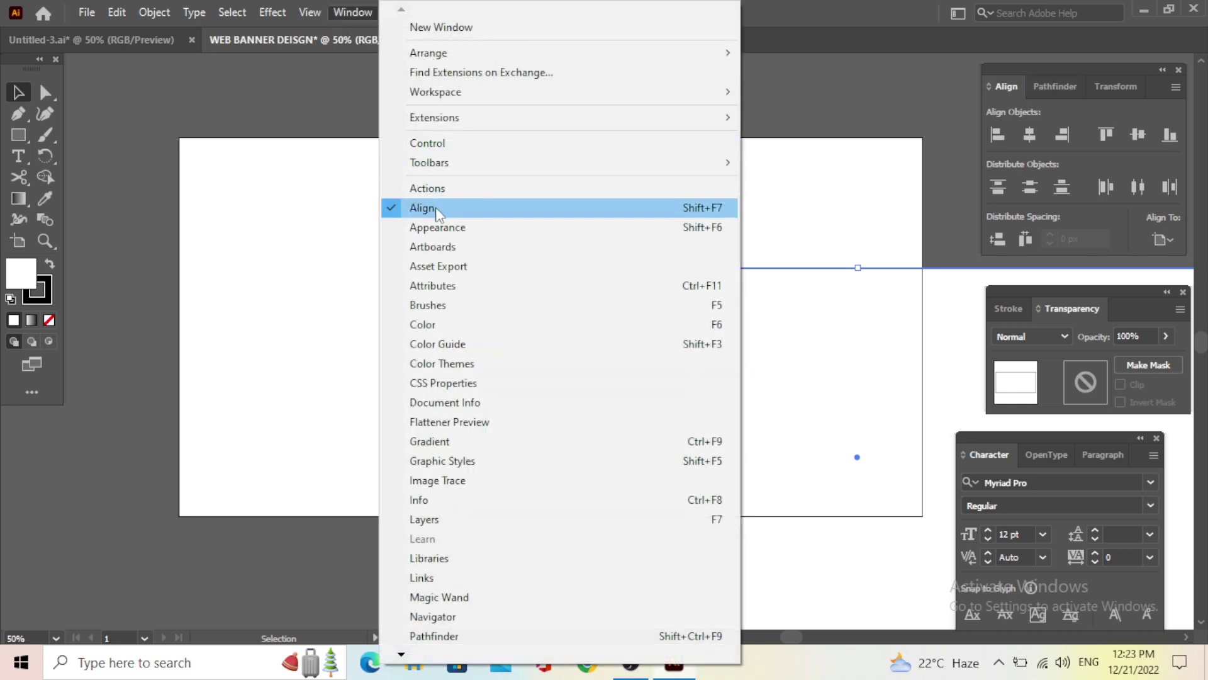
{"action": "left_click", "coordinate": [339, 221]}
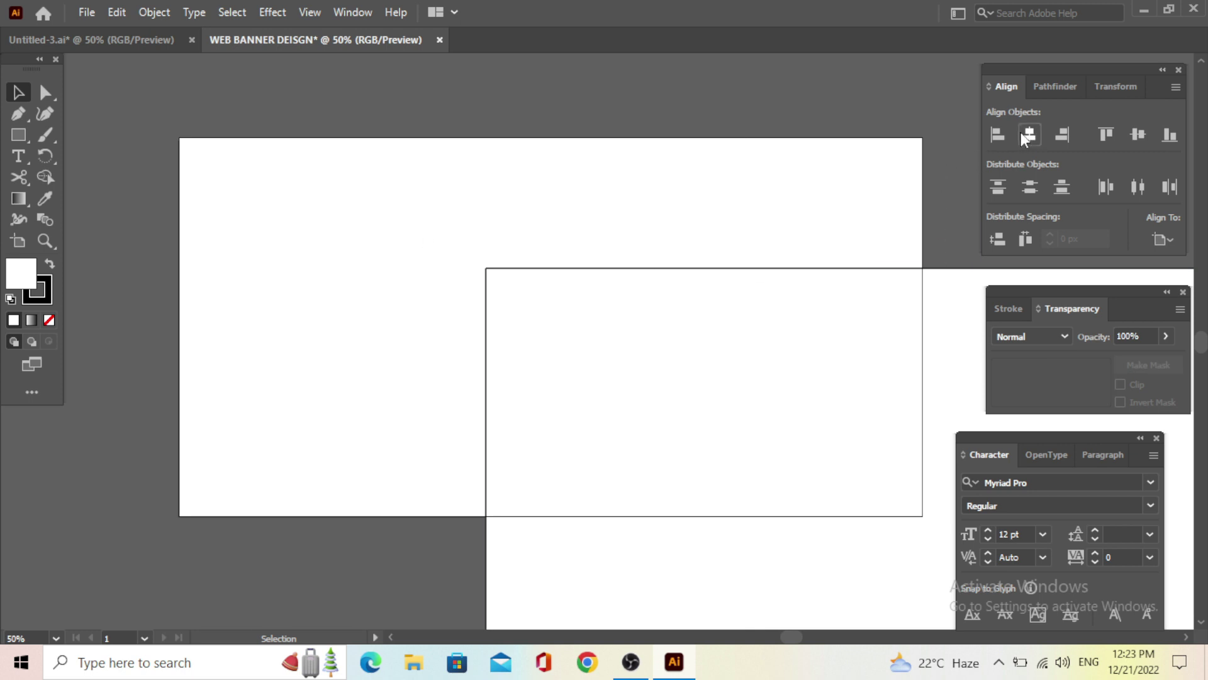
{"action": "key", "text": "ctrl+z"}
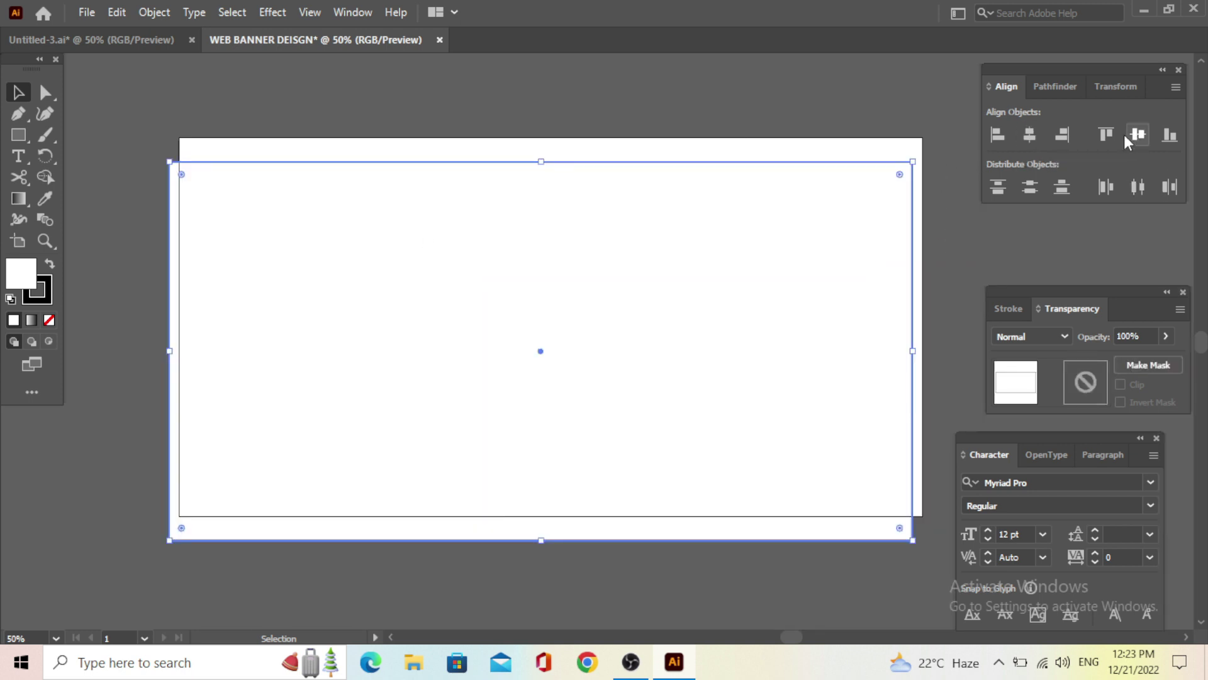
{"action": "left_click", "coordinate": [1146, 129]}
{"action": "left_click", "coordinate": [1032, 134]}
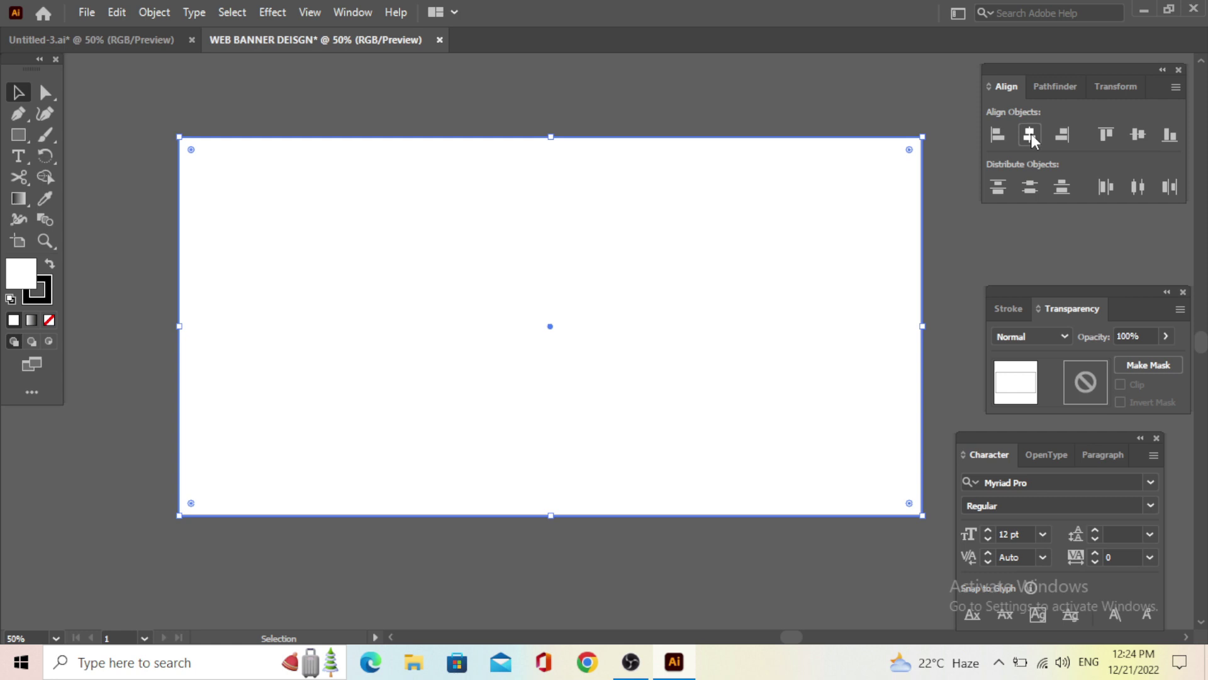
{"action": "left_click", "coordinate": [844, 111]}
{"action": "left_click_drag", "start_coordinate": [760, 77], "coordinate": [810, 224]}
{"action": "left_click", "coordinate": [734, 85]}
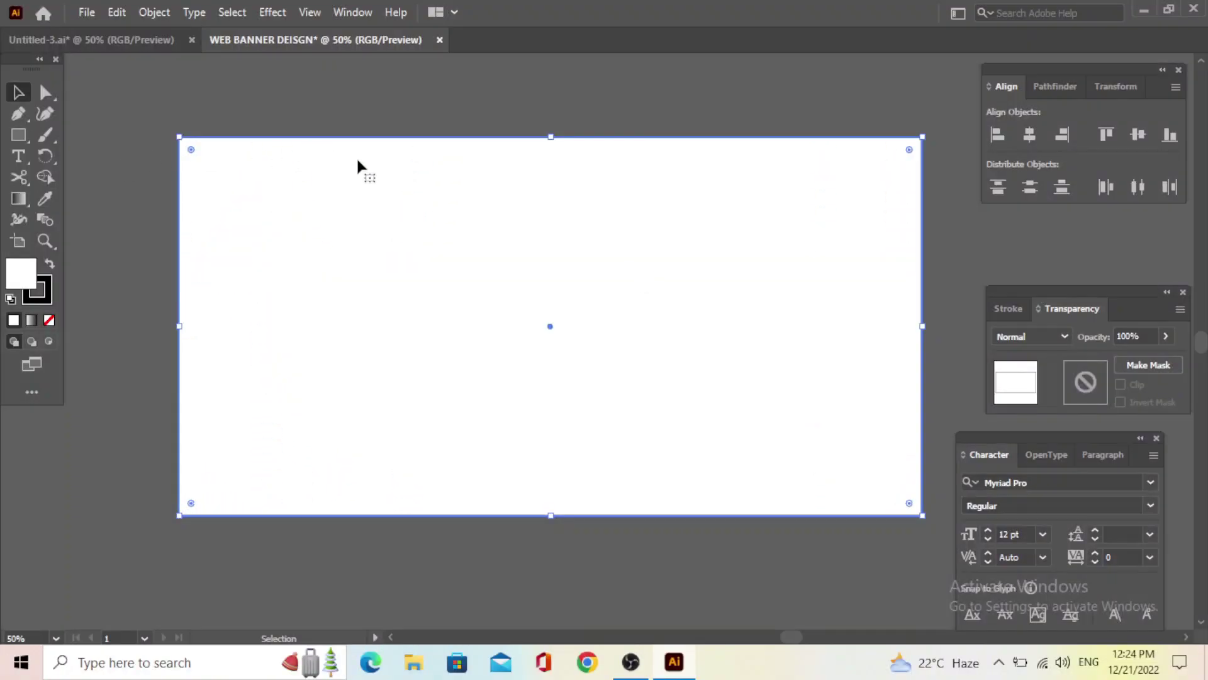
{"action": "key", "text": "m"}
{"action": "left_click", "coordinate": [578, 80]}
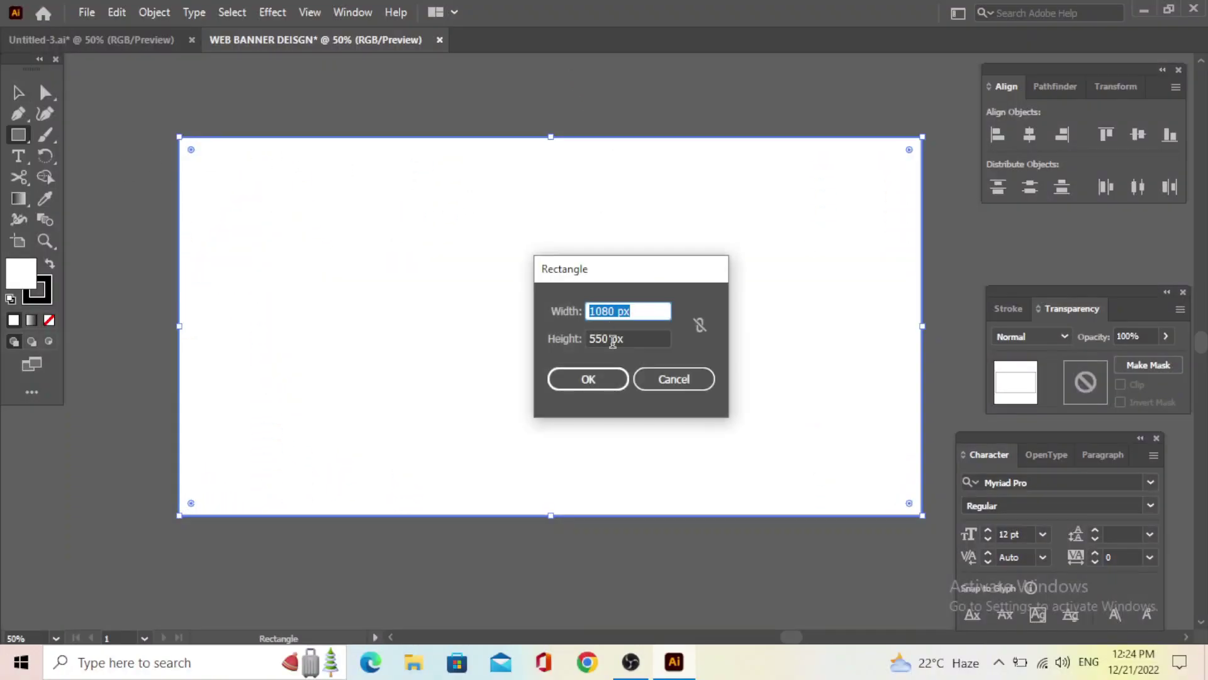
{"action": "left_click", "coordinate": [660, 380]}
{"action": "left_click", "coordinate": [25, 98]}
{"action": "left_click_drag", "start_coordinate": [254, 134], "coordinate": [338, 250]}
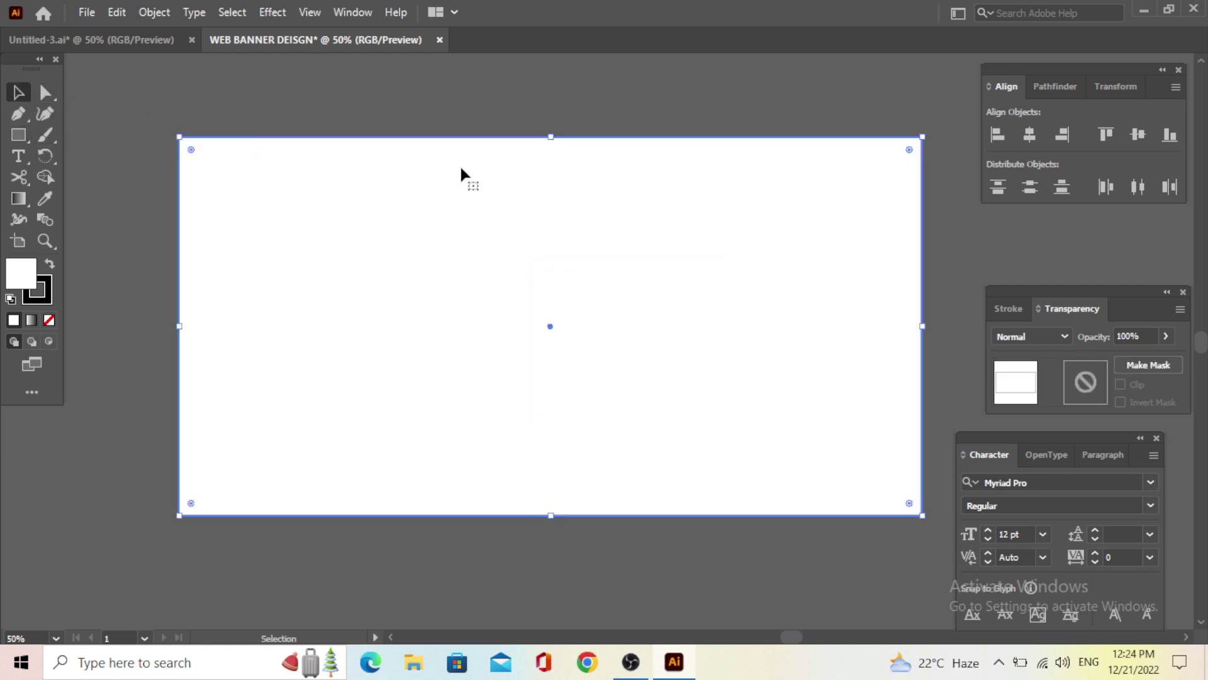
{"action": "left_click_drag", "start_coordinate": [538, 78], "coordinate": [505, 161]}
{"action": "left_click", "coordinate": [442, 99]}
{"action": "scroll", "coordinate": [479, 277], "scroll_direction": "down", "scroll_amount": 1}
{"action": "left_click", "coordinate": [500, 136]}
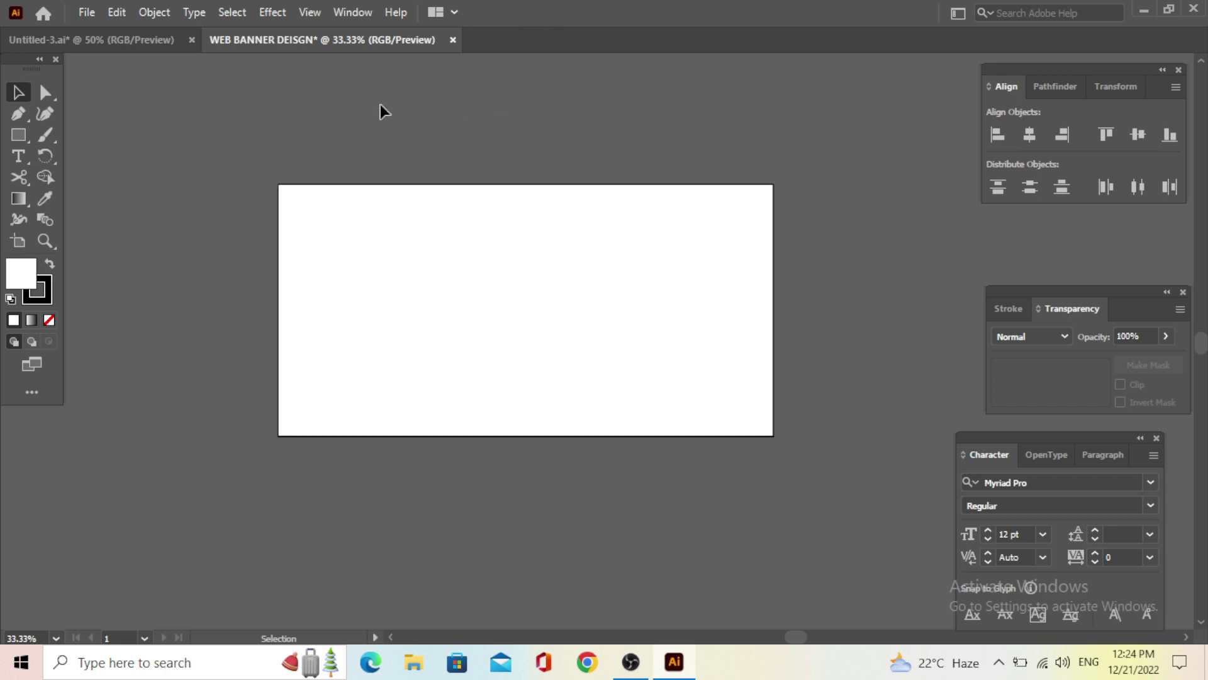
Drag the swatches, headline text and button from Untitled-3 into the WEB BANNER DEISGN document
{"action": "left_click", "coordinate": [100, 40]}
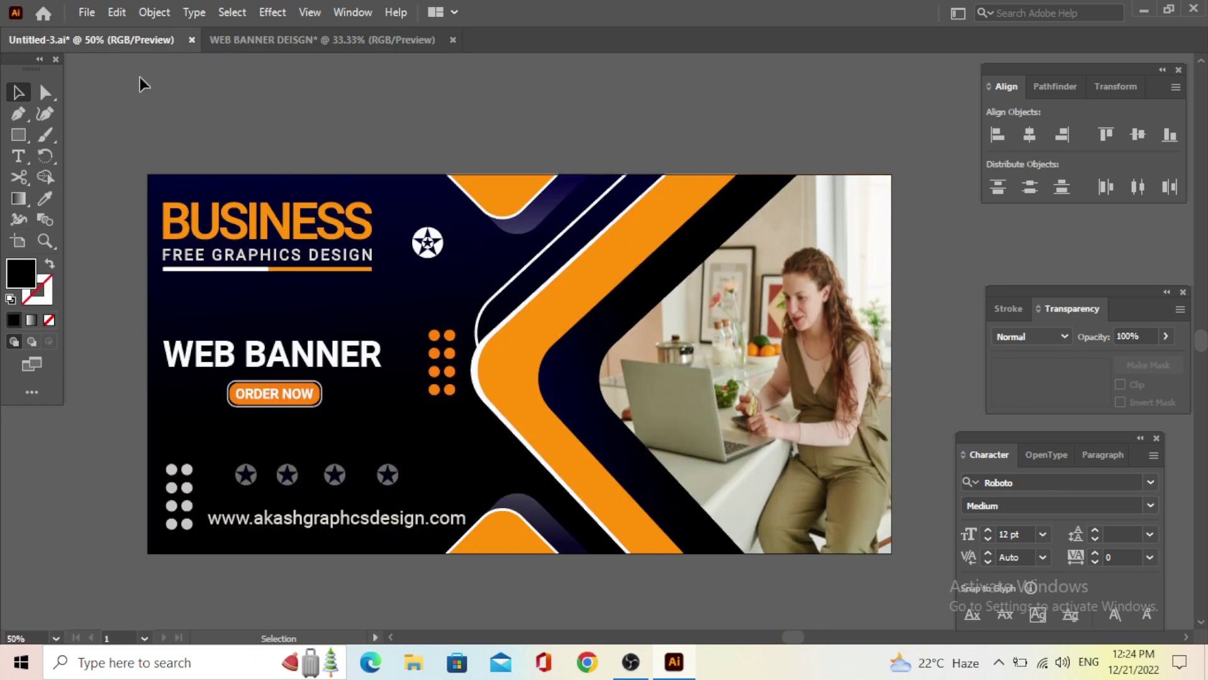
{"action": "scroll", "coordinate": [364, 396], "scroll_direction": "down", "scroll_amount": 1}
{"action": "key", "text": "space"}
{"action": "left_click_drag", "start_coordinate": [837, 337], "coordinate": [473, 361]}
{"action": "left_click", "coordinate": [694, 223]}
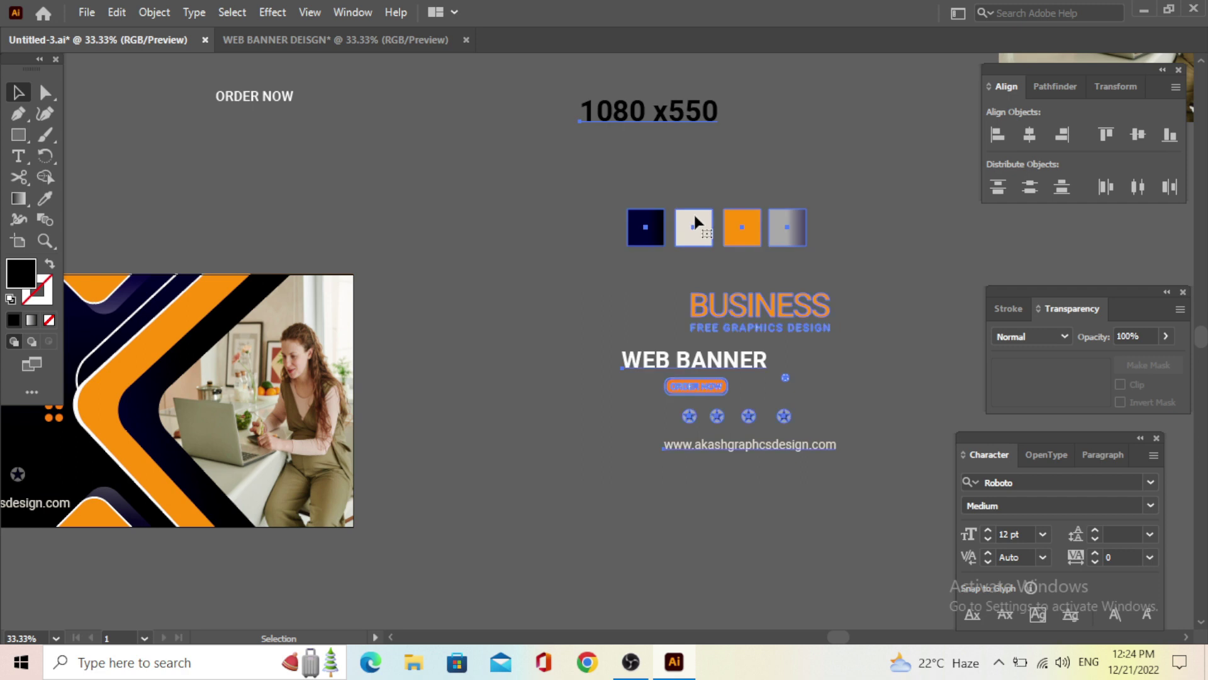
{"action": "mouse_move", "coordinate": [696, 243]}
{"action": "left_mouse_down"}
{"action": "mouse_move", "coordinate": [337, 31]}
{"action": "mouse_move", "coordinate": [712, 223]}
{"action": "left_mouse_up"}
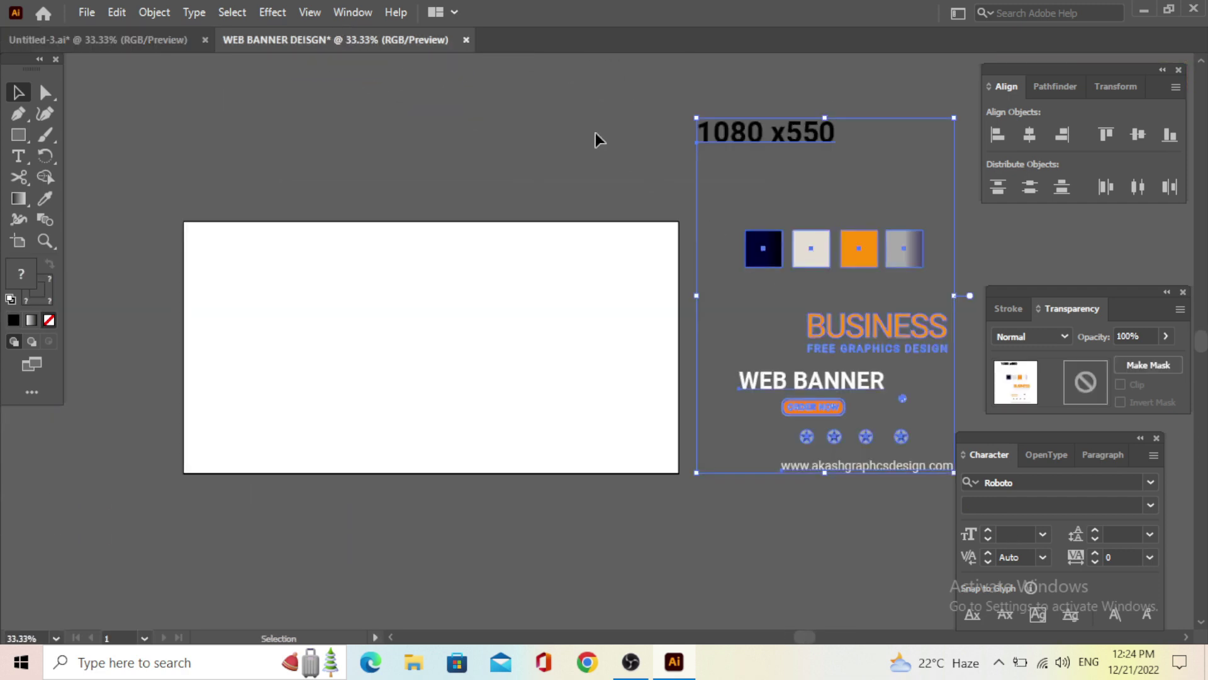
{"action": "left_click", "coordinate": [626, 116]}
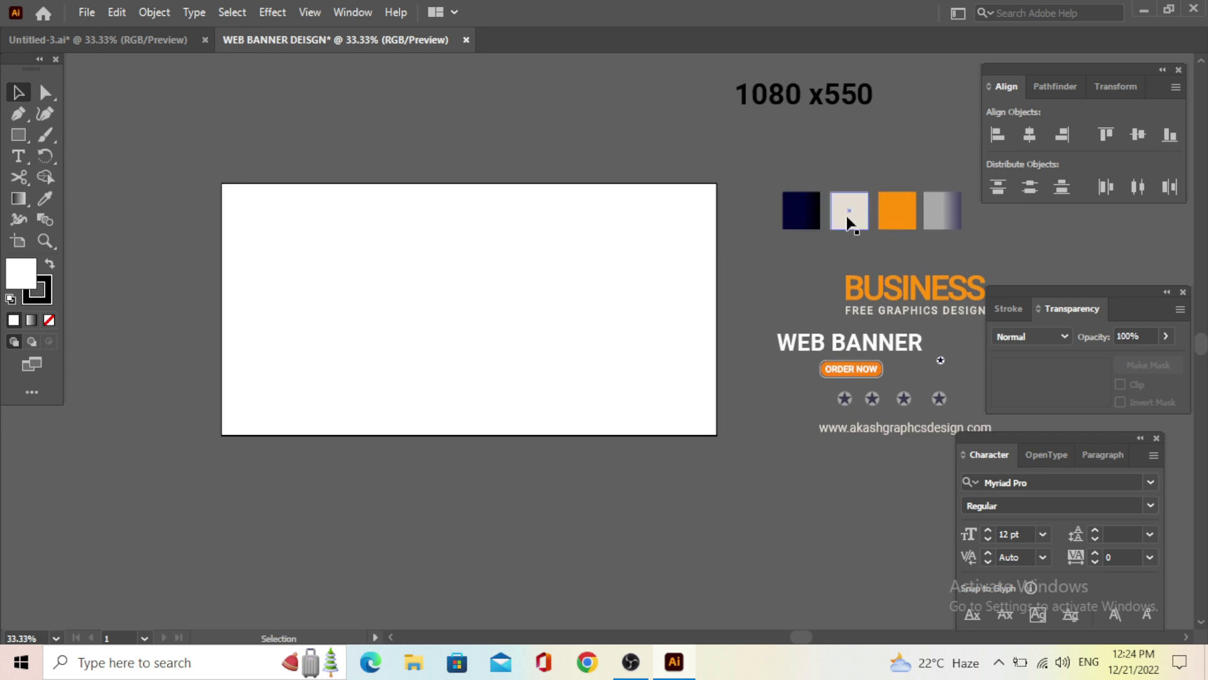
Ungroup the copied artwork and move the four colour swatches above the artboard
{"action": "left_click", "coordinate": [847, 216]}
{"action": "right_click", "coordinate": [847, 219]}
{"action": "left_click", "coordinate": [912, 360]}
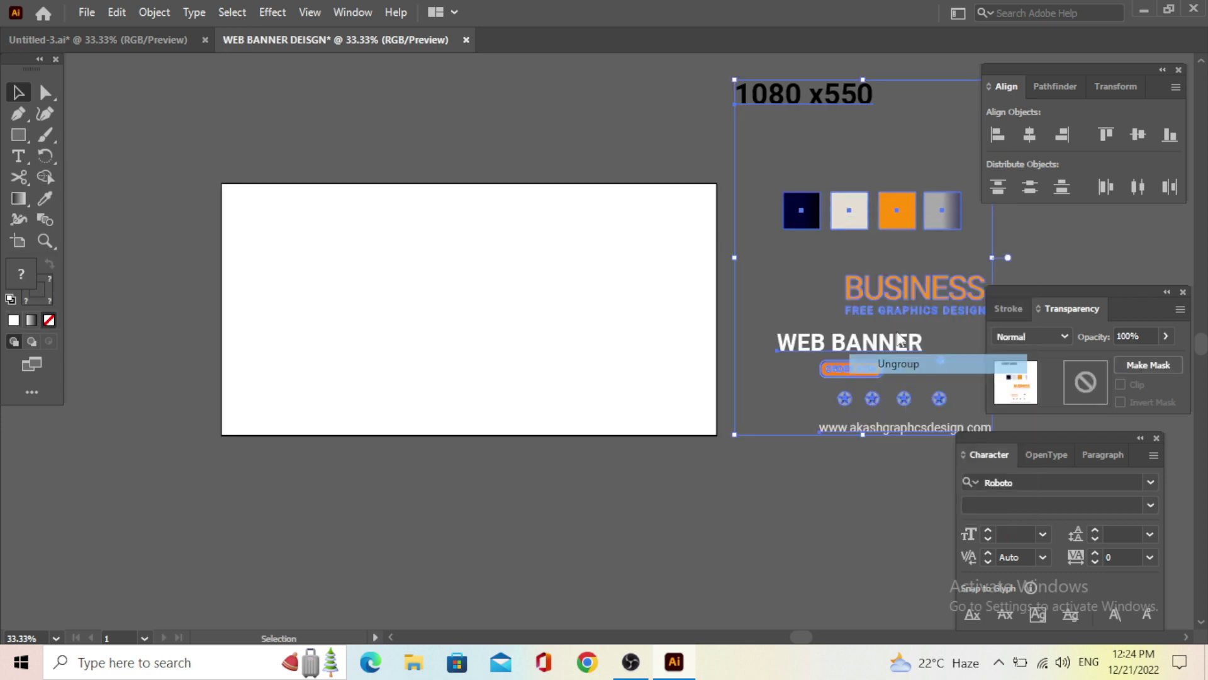
{"action": "left_click", "coordinate": [847, 224]}
{"action": "mouse_move", "coordinate": [862, 223]}
{"action": "left_mouse_down"}
{"action": "mouse_move", "coordinate": [626, 162]}
{"action": "mouse_move", "coordinate": [291, 123]}
{"action": "left_mouse_up"}
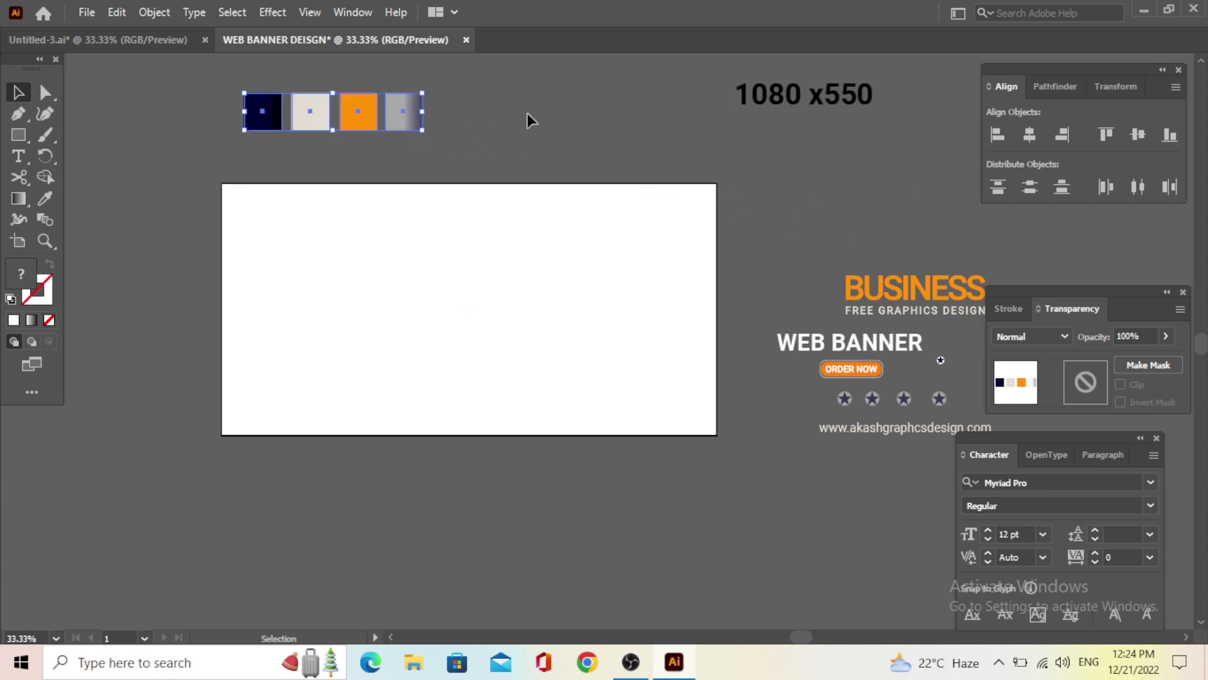
{"action": "left_click", "coordinate": [508, 119]}
{"action": "left_click", "coordinate": [415, 192]}
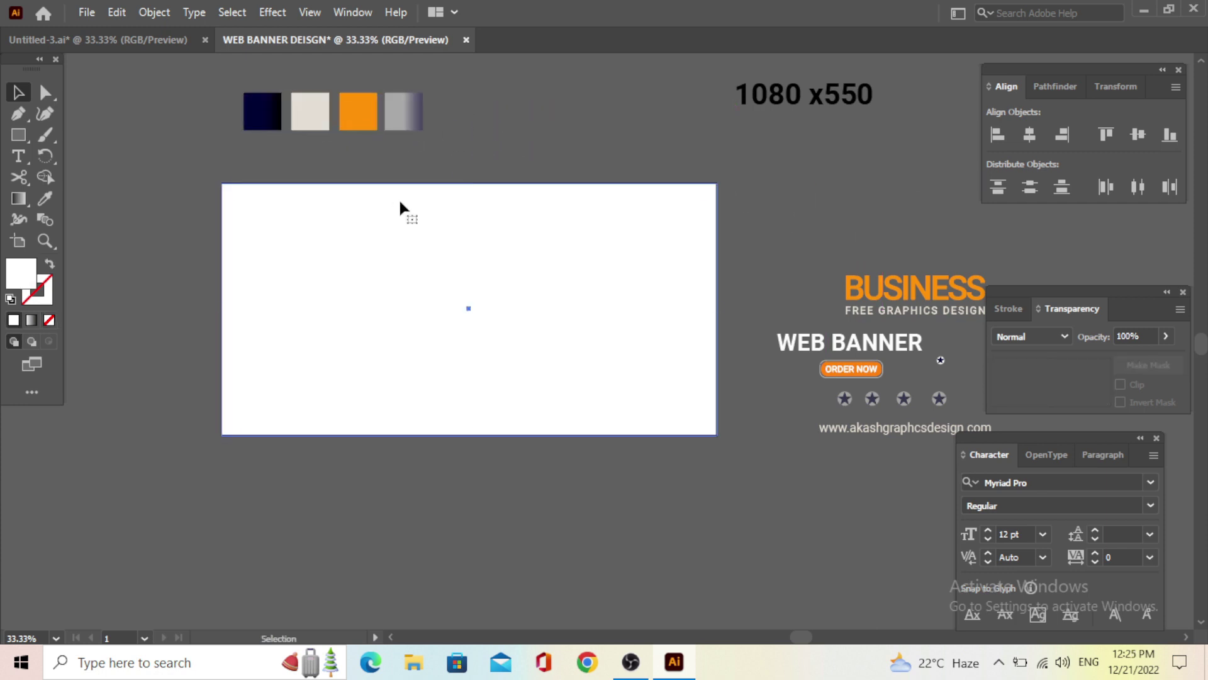
Fill the background rectangle with the navy gradient swatch and angle it vertically
{"action": "left_click", "coordinate": [403, 207]}
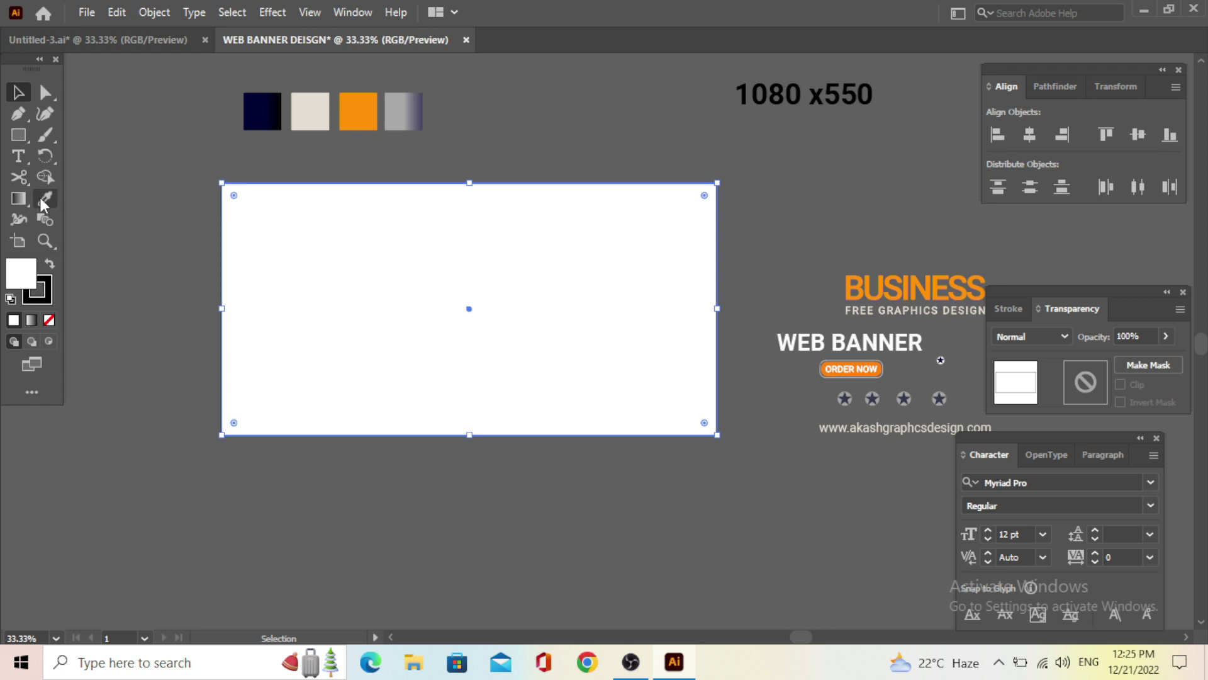
{"action": "left_click", "coordinate": [41, 202]}
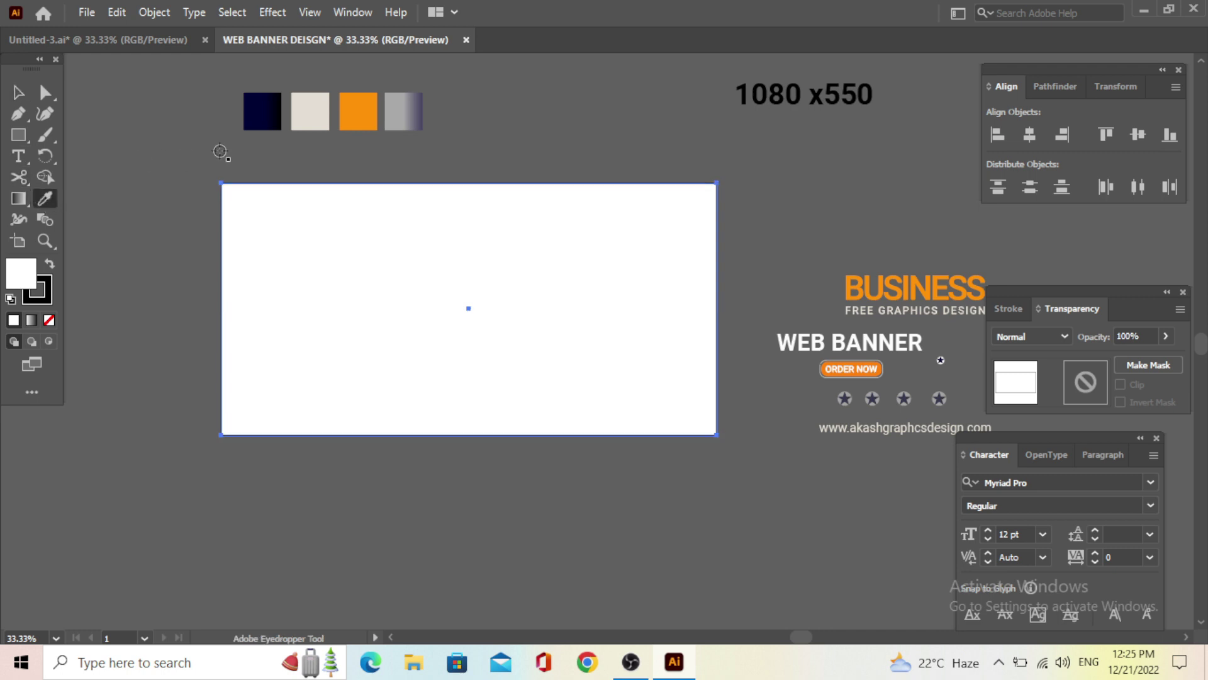
{"action": "left_click", "coordinate": [256, 125]}
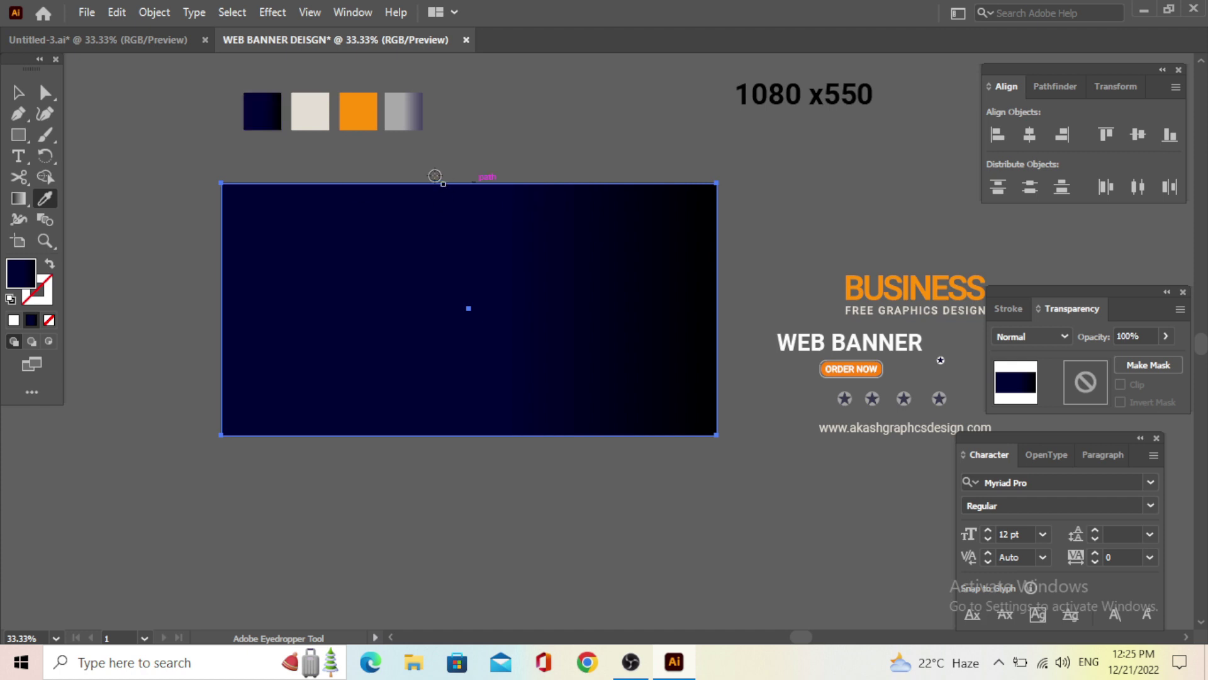
{"action": "key", "text": "g"}
{"action": "mouse_move", "coordinate": [411, 599]}
{"action": "left_mouse_down"}
{"action": "mouse_move", "coordinate": [461, 378]}
{"action": "mouse_move", "coordinate": [445, 262]}
{"action": "mouse_move", "coordinate": [473, 225]}
{"action": "left_mouse_up"}
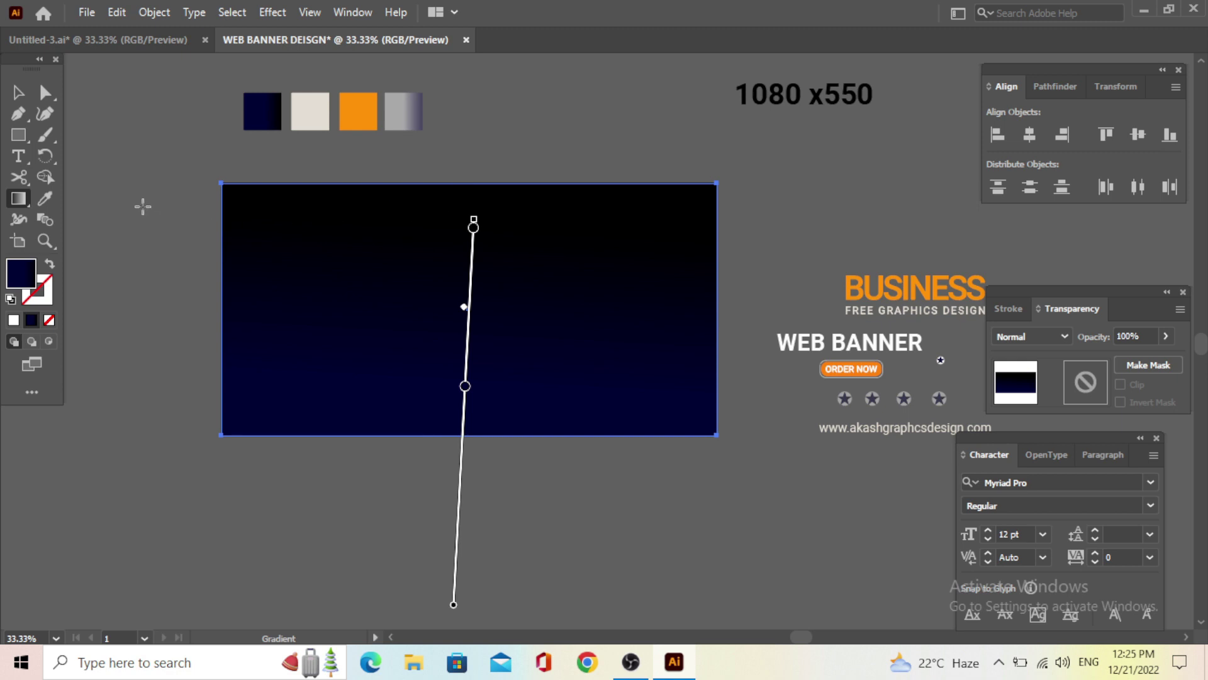
Compare with the reference and redraw the gradient: navy at top, near-black at bottom
{"action": "scroll", "coordinate": [430, 368], "scroll_direction": "down", "scroll_amount": 1}
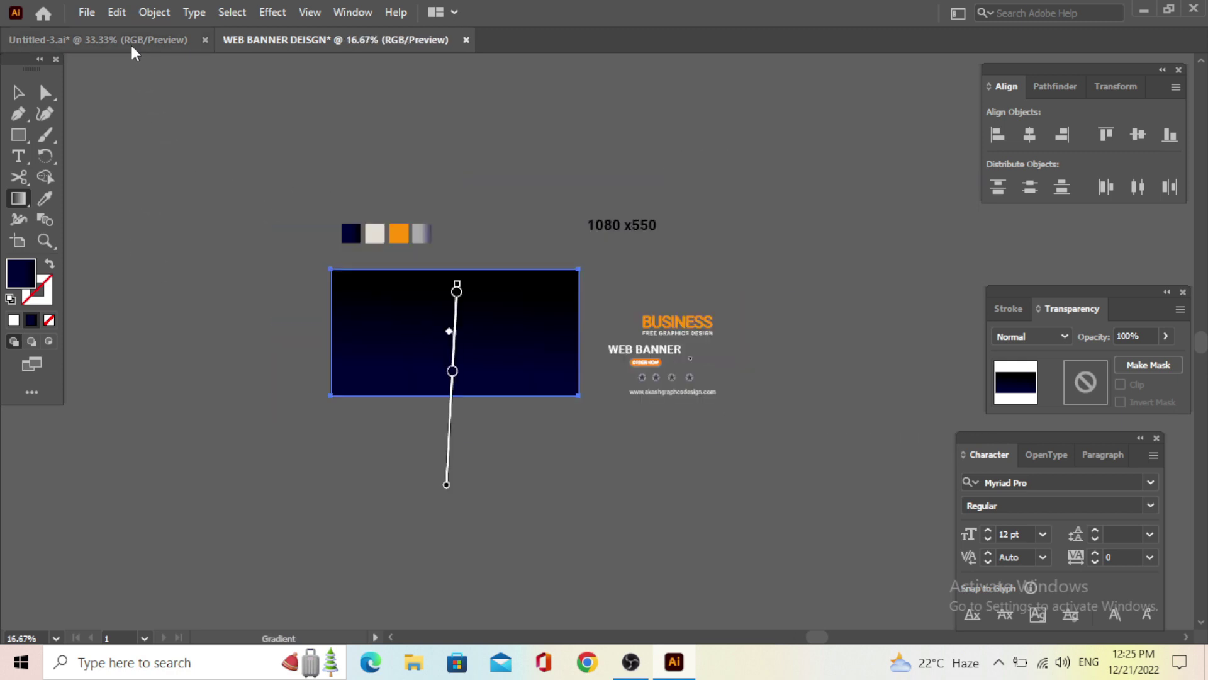
{"action": "left_click", "coordinate": [131, 45]}
{"action": "left_click_drag", "start_coordinate": [391, 221], "coordinate": [706, 190]}
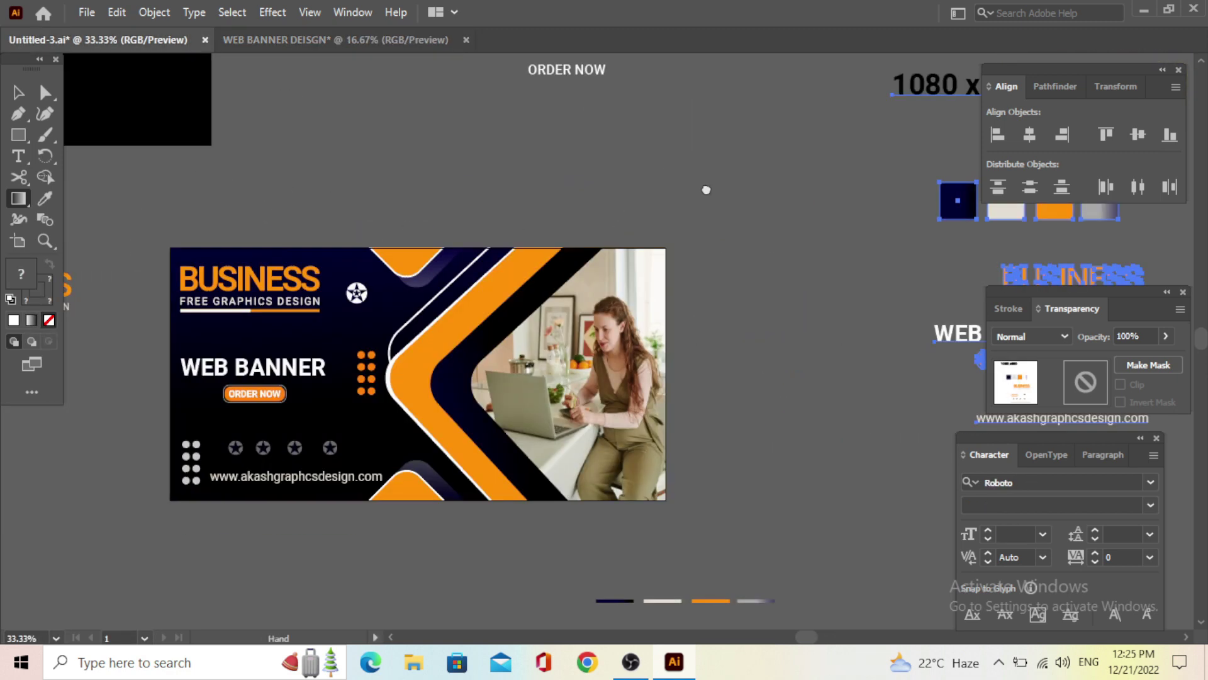
{"action": "left_click", "coordinate": [315, 37]}
{"action": "left_click_drag", "start_coordinate": [422, 567], "coordinate": [422, 266]}
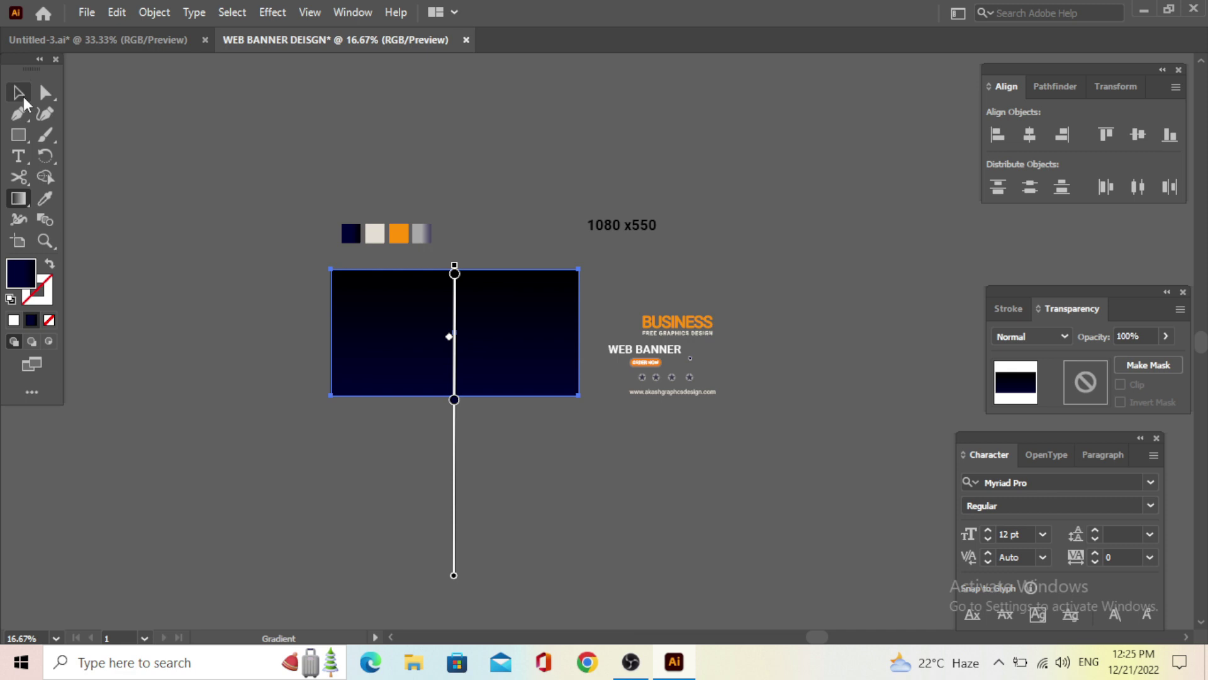
{"action": "left_click", "coordinate": [111, 40]}
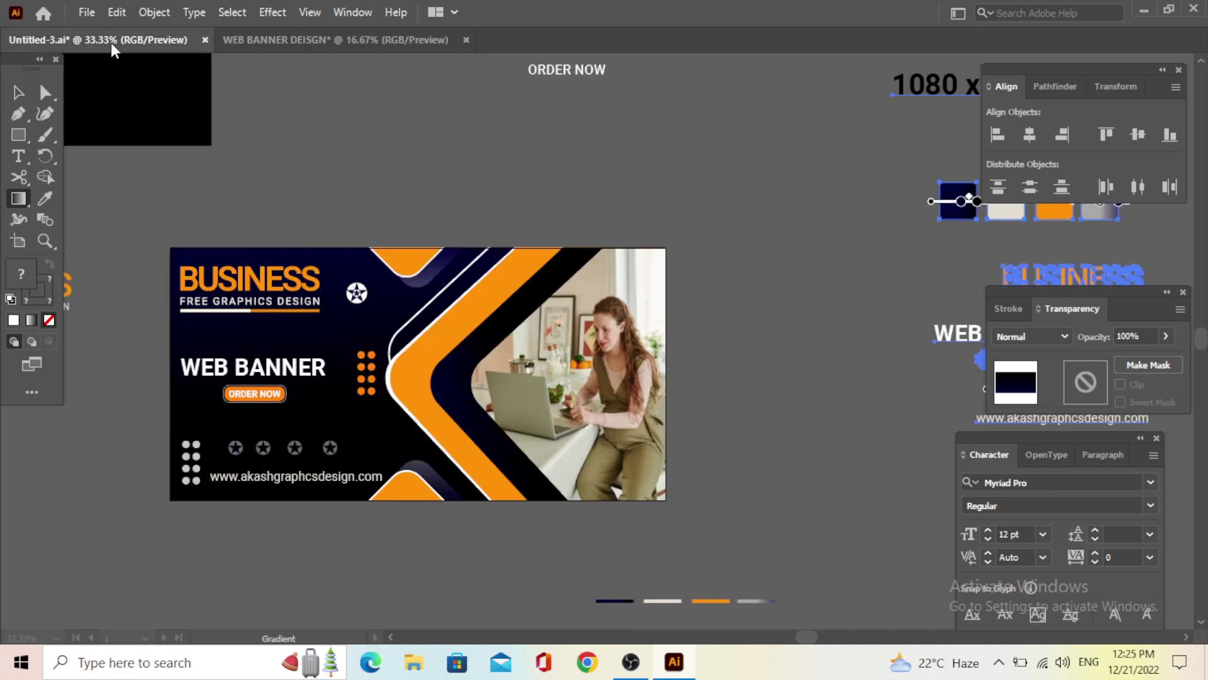
{"action": "left_click", "coordinate": [278, 42]}
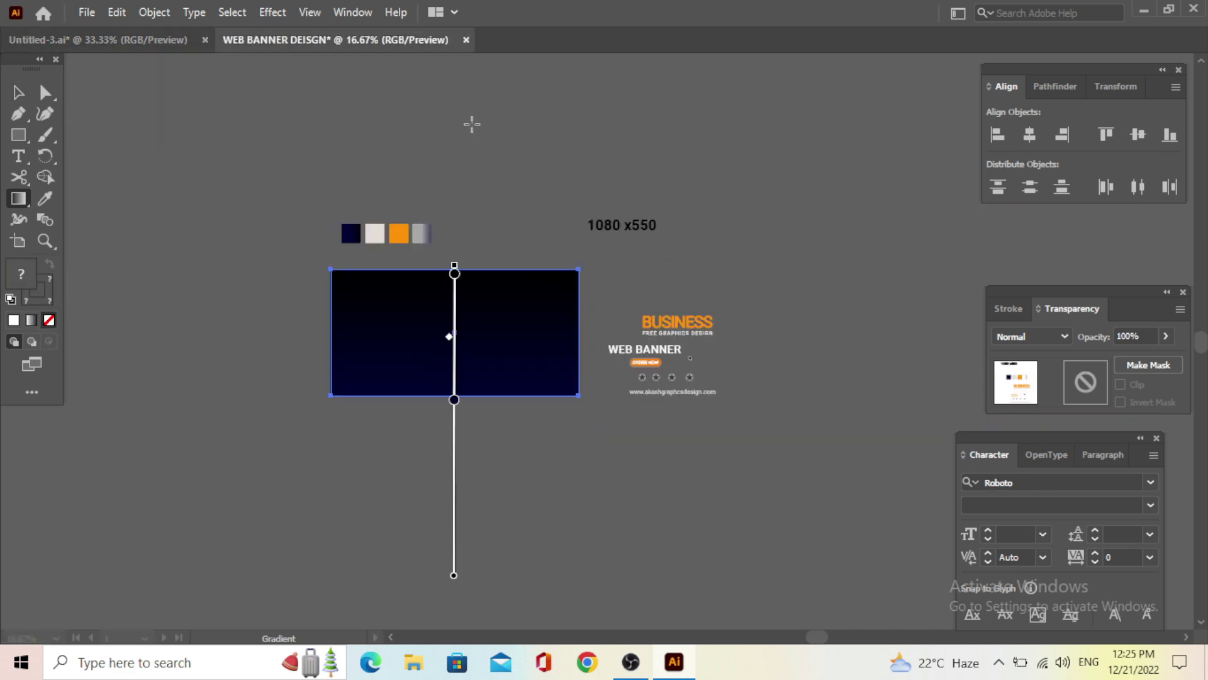
{"action": "left_click_drag", "start_coordinate": [472, 115], "coordinate": [466, 551]}
{"action": "mouse_move", "coordinate": [416, 161]}
{"action": "left_mouse_down"}
{"action": "mouse_move", "coordinate": [408, 433]}
{"action": "mouse_move", "coordinate": [452, 433]}
{"action": "left_mouse_up"}
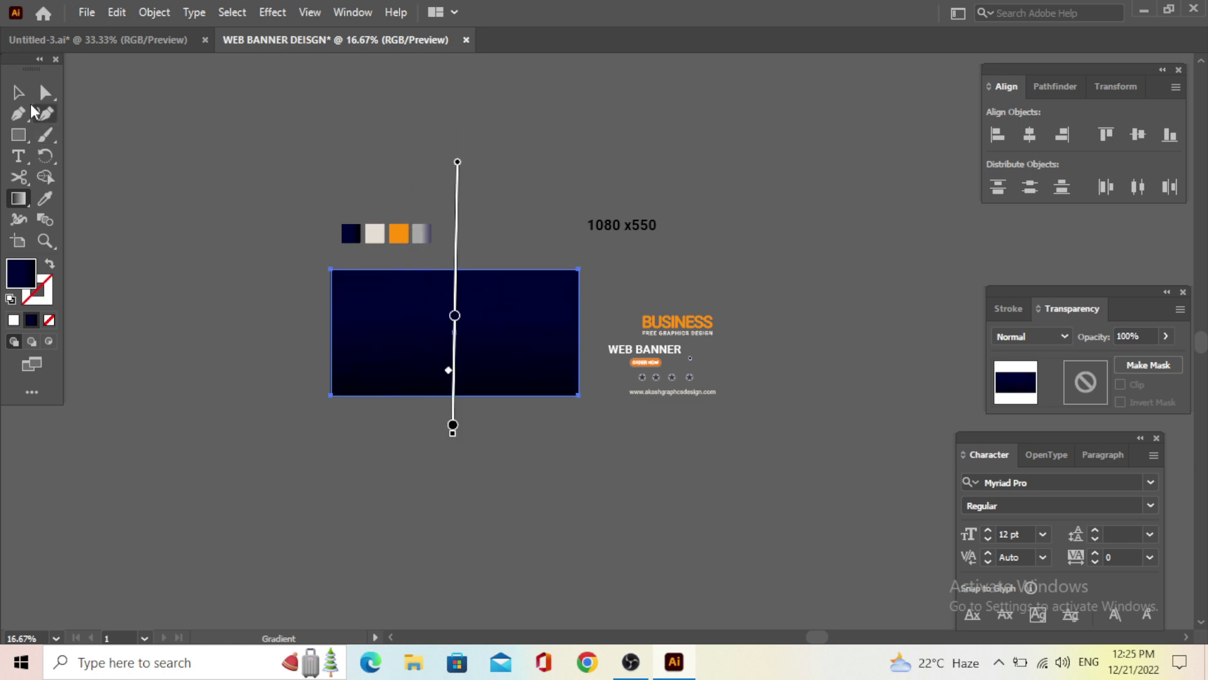
{"action": "left_click", "coordinate": [18, 91]}
Deselect and reselect the dark background rectangle, returning to the Selection tool
{"action": "left_click", "coordinate": [315, 345]}
{"action": "scroll", "coordinate": [339, 359], "scroll_direction": "up", "scroll_amount": 1}
{"action": "left_click", "coordinate": [184, 200]}
{"action": "left_click_drag", "start_coordinate": [254, 275], "coordinate": [472, 425]}
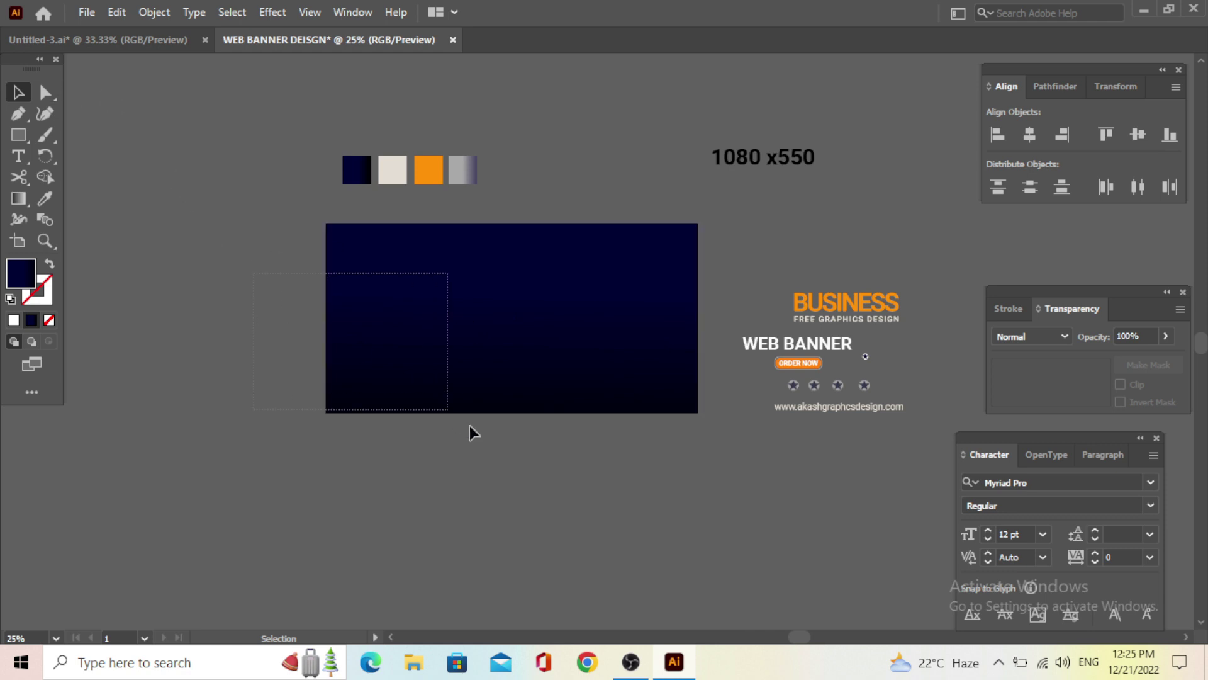
{"action": "key", "text": "a"}
{"action": "left_click", "coordinate": [572, 215]}
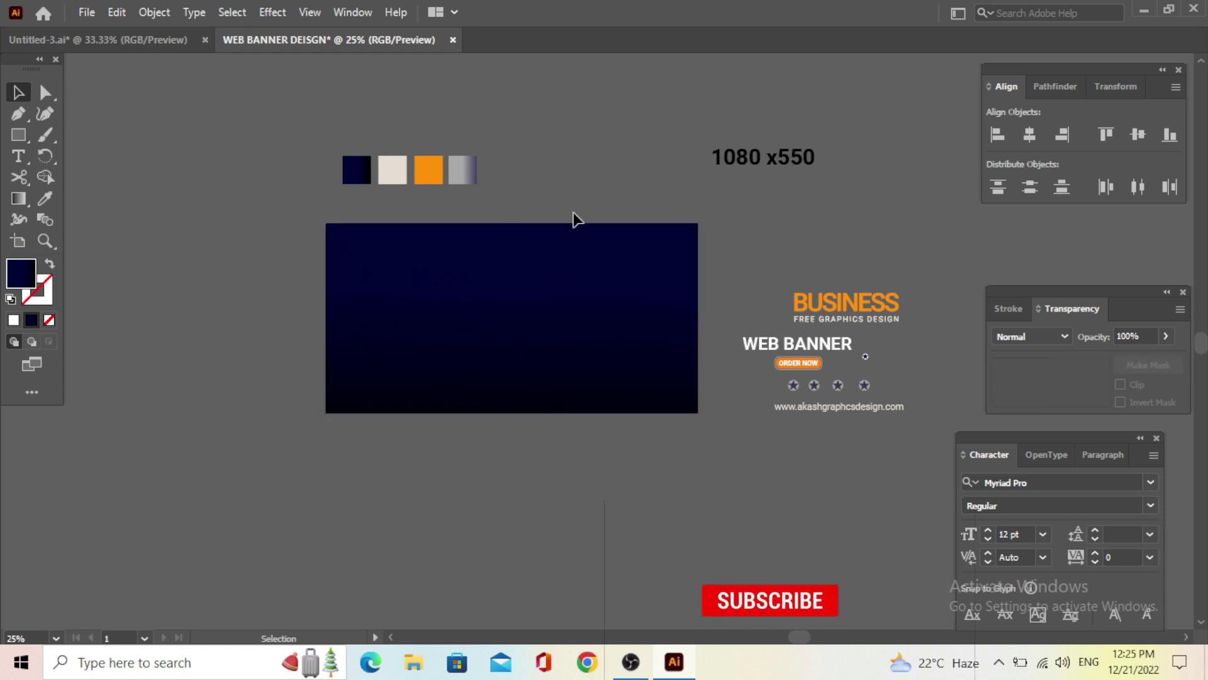
{"action": "key", "text": "v"}
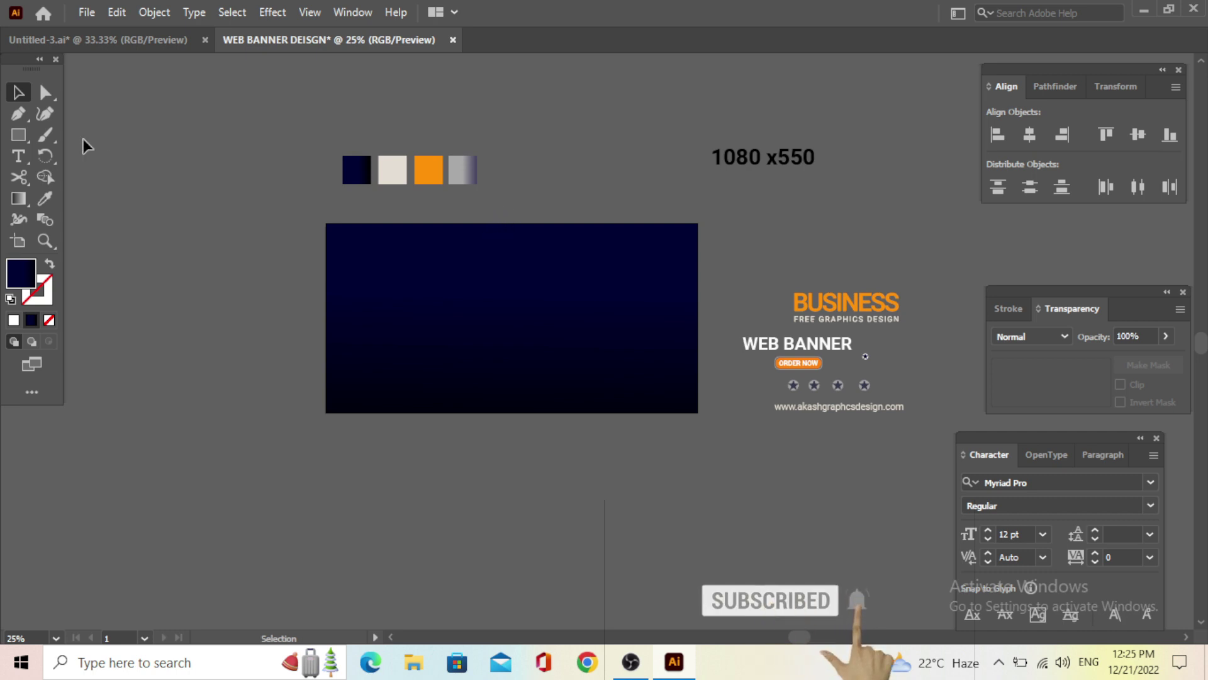
Draw a square over the banner's right side, widen it, and rotate it about 26 degrees
{"action": "left_click", "coordinate": [21, 133]}
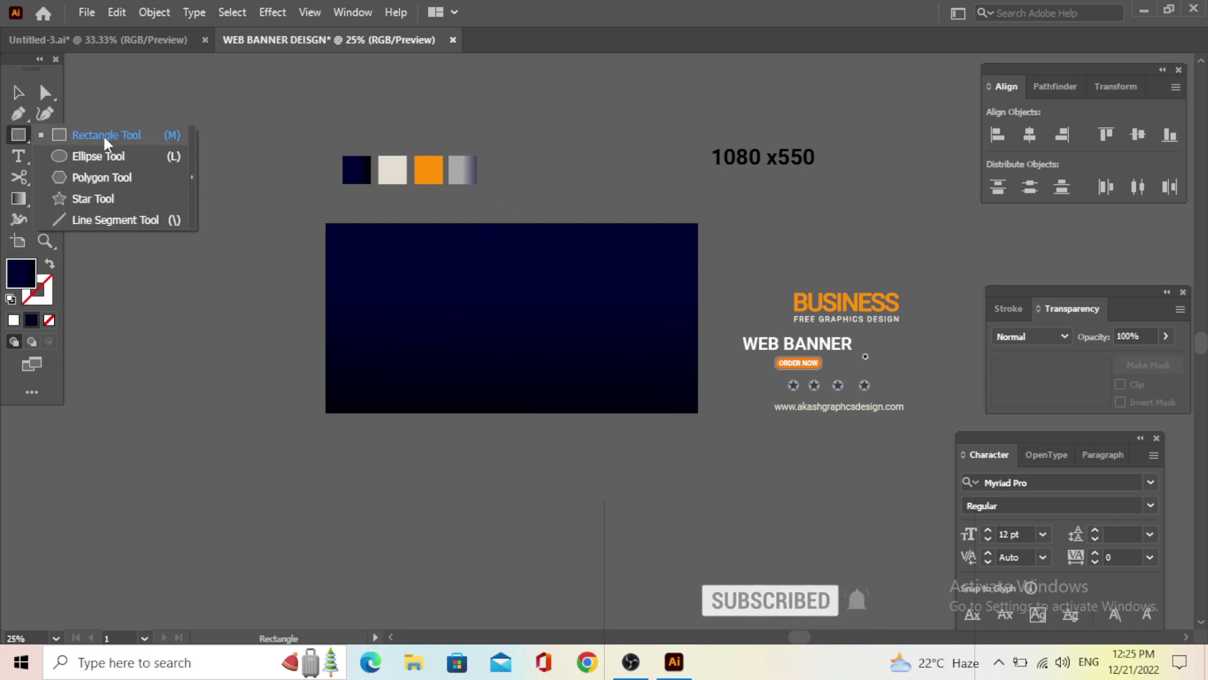
{"action": "left_click", "coordinate": [104, 138]}
{"action": "left_click_drag", "start_coordinate": [525, 293], "coordinate": [775, 542]}
{"action": "left_click", "coordinate": [18, 93]}
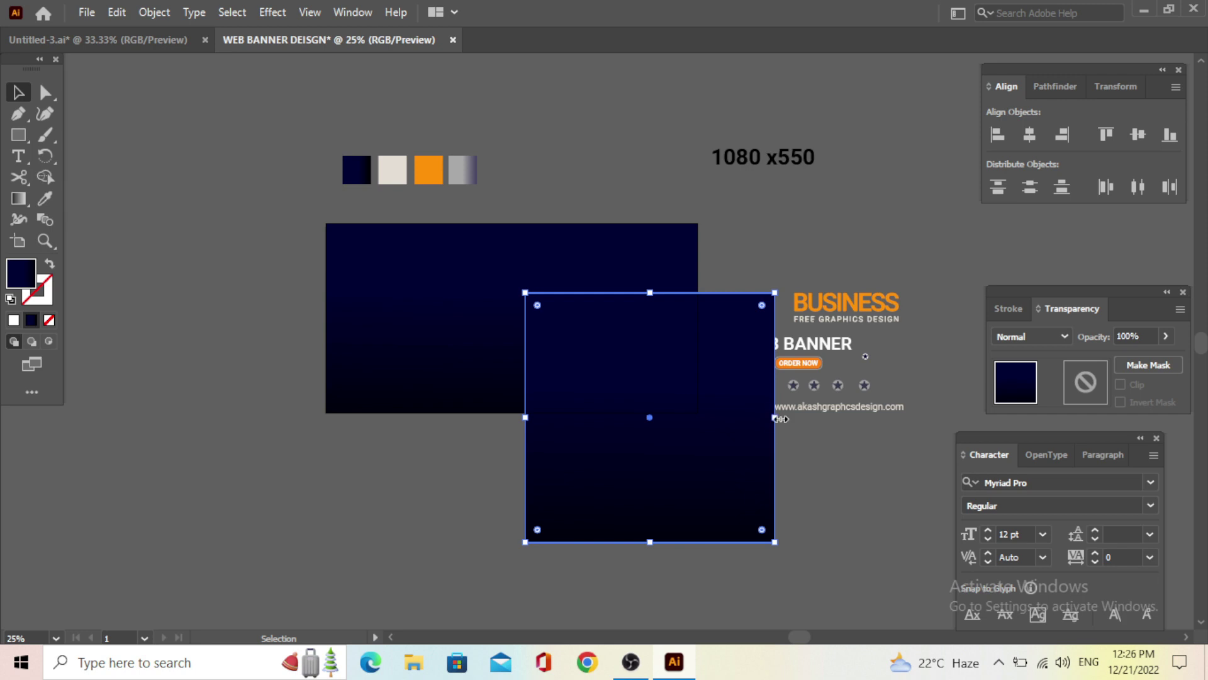
{"action": "left_click_drag", "start_coordinate": [780, 418], "coordinate": [931, 417]}
{"action": "left_click_drag", "start_coordinate": [703, 465], "coordinate": [722, 409]}
{"action": "left_click_drag", "start_coordinate": [743, 500], "coordinate": [821, 475]}
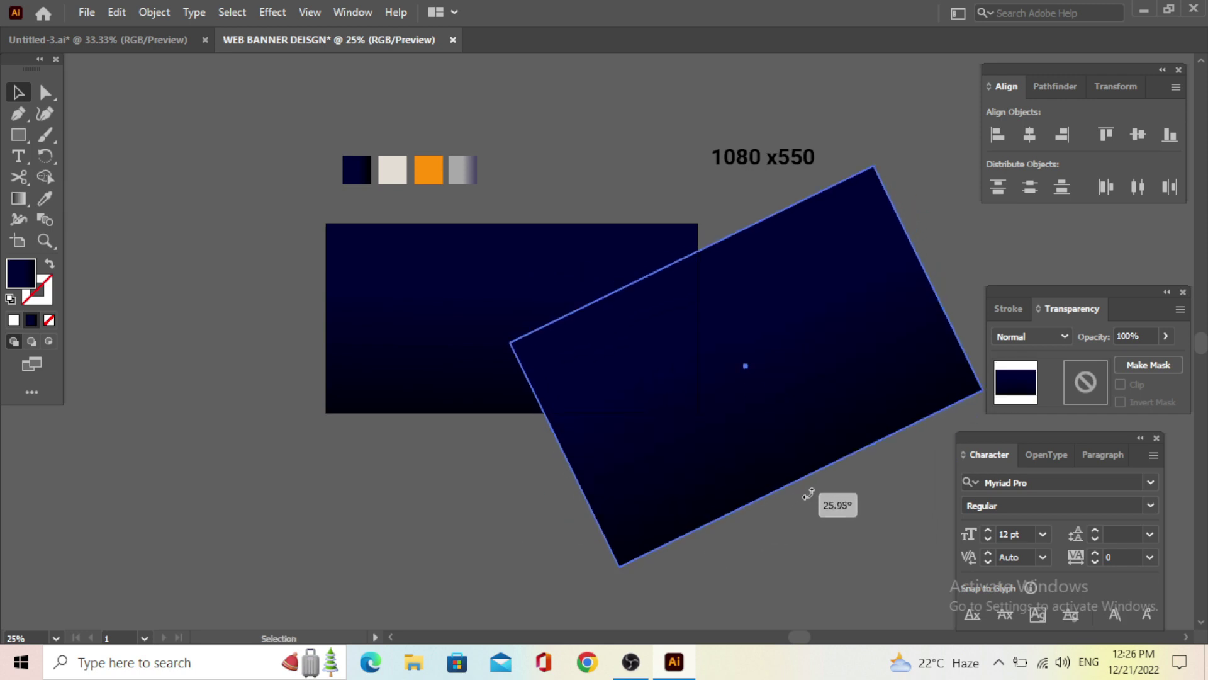
{"action": "mouse_move", "coordinate": [853, 290]}
{"action": "left_mouse_down"}
{"action": "mouse_move", "coordinate": [842, 245]}
{"action": "mouse_move", "coordinate": [811, 250]}
{"action": "left_mouse_up"}
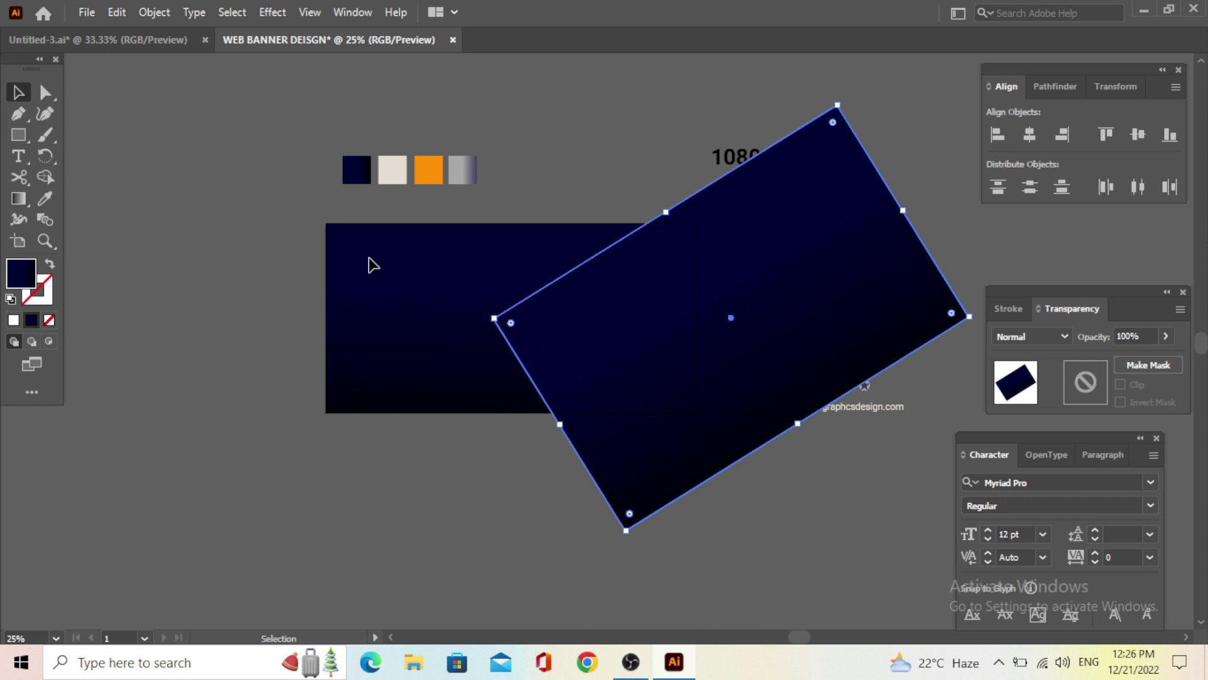
Round the rectangle's left corner to about 100 px and fill it with the light beige swatch
{"action": "left_click", "coordinate": [43, 94]}
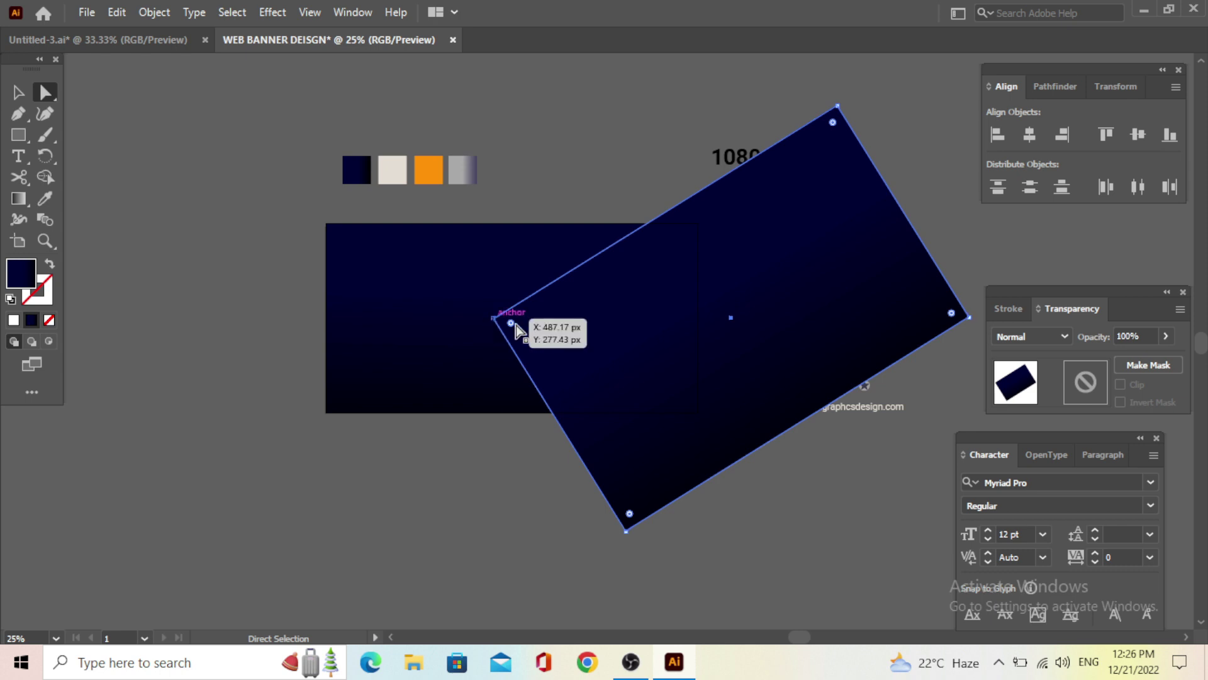
{"action": "left_click", "coordinate": [494, 319]}
{"action": "left_click_drag", "start_coordinate": [522, 326], "coordinate": [540, 329]}
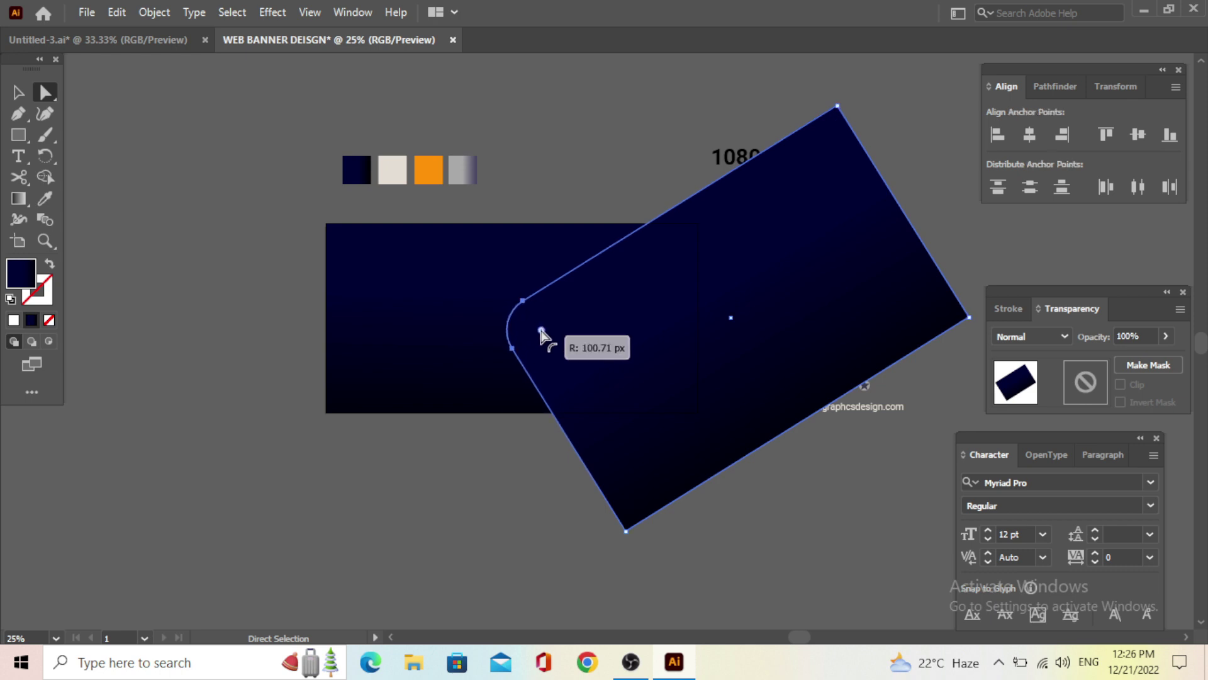
{"action": "left_click", "coordinate": [18, 92]}
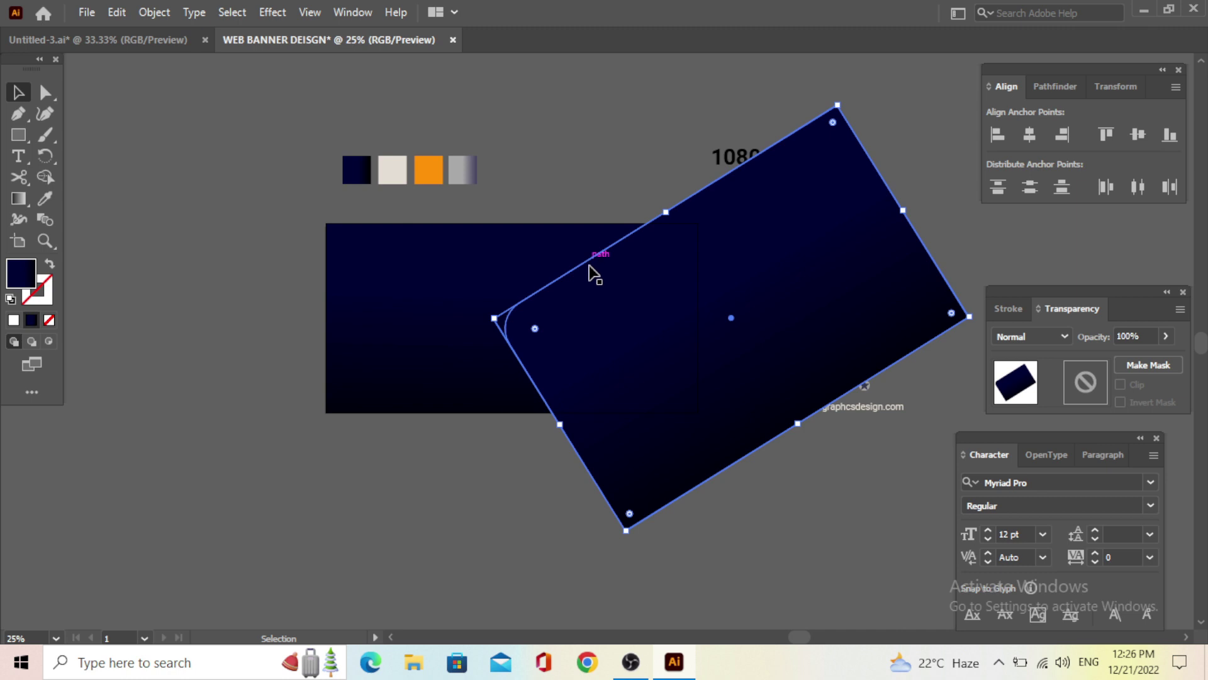
{"action": "left_click_drag", "start_coordinate": [595, 274], "coordinate": [579, 258]}
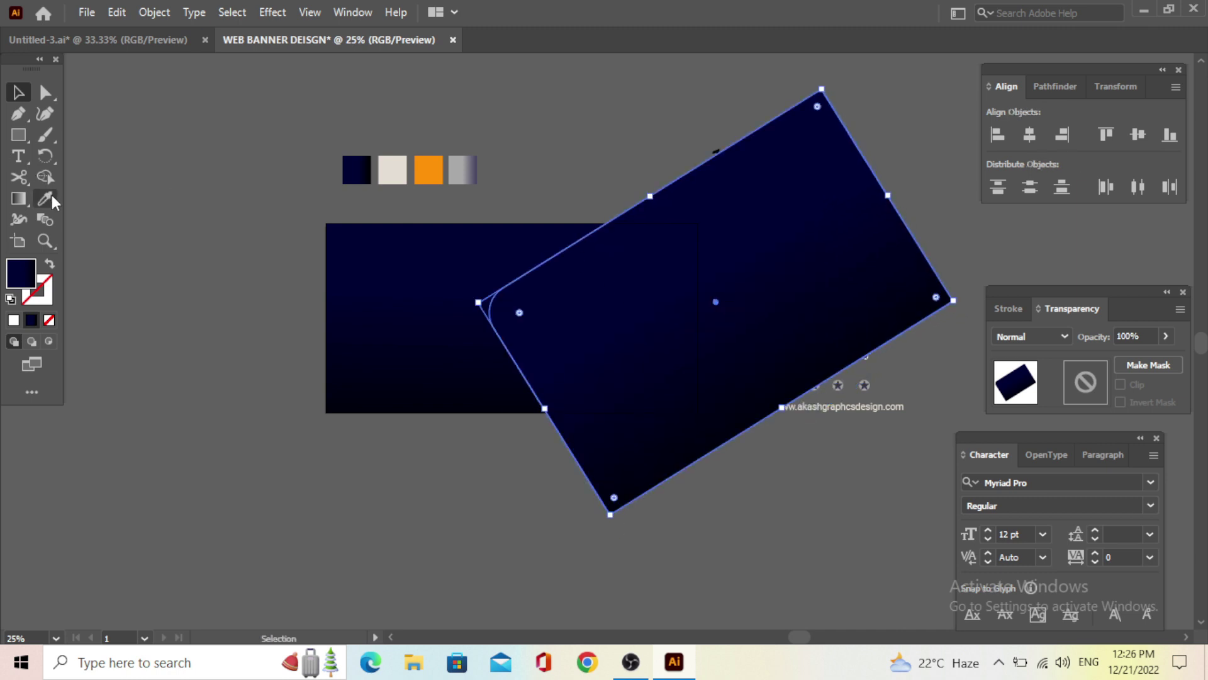
{"action": "left_click", "coordinate": [46, 199]}
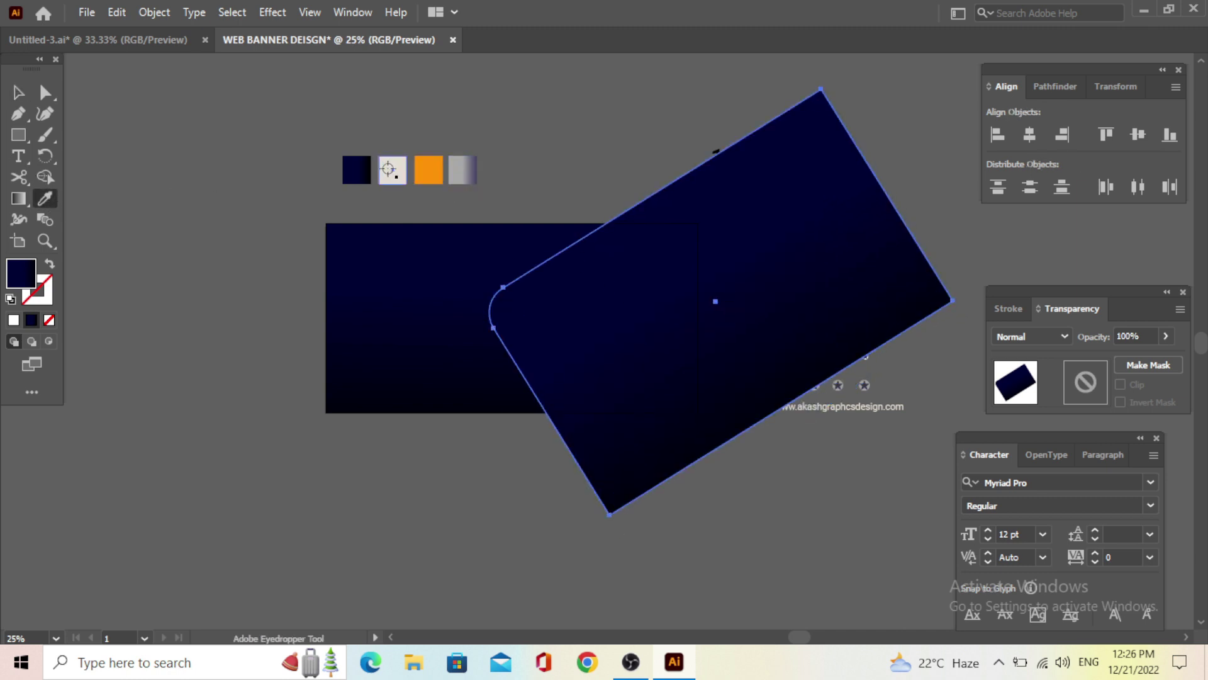
{"action": "left_click", "coordinate": [389, 168]}
{"action": "left_click", "coordinate": [18, 92]}
Shrink the rotated beige shape slightly and nudge it into position
{"action": "left_click", "coordinate": [436, 264]}
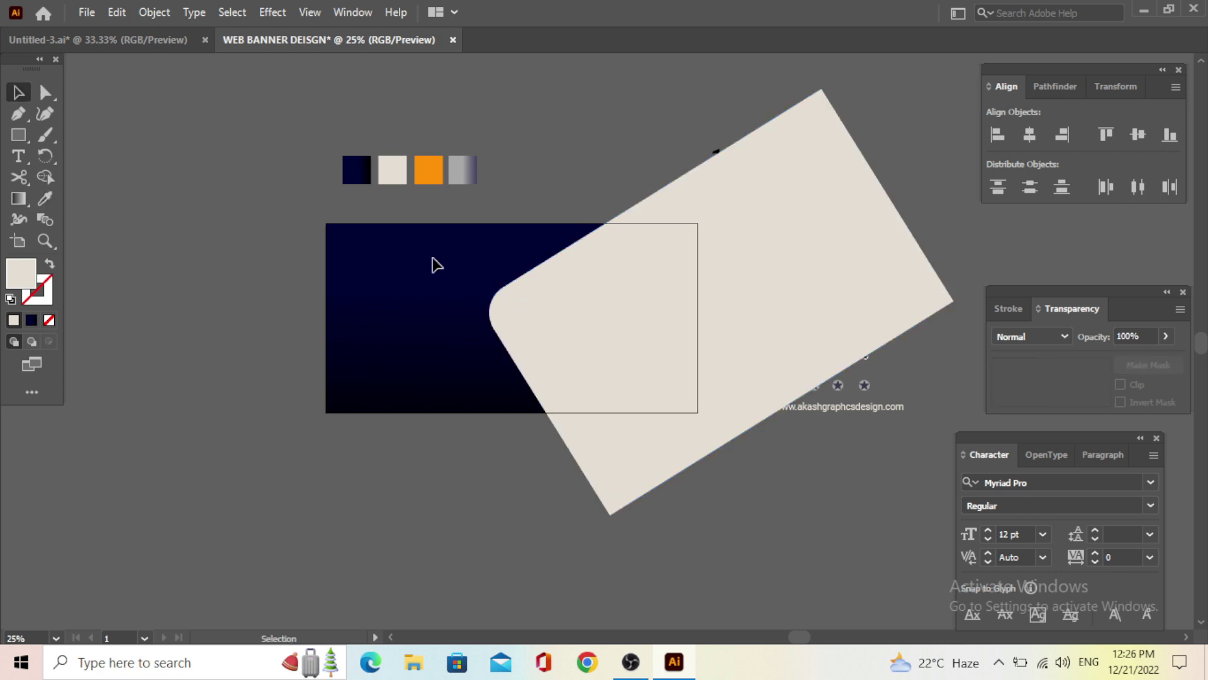
{"action": "left_click", "coordinate": [563, 331]}
{"action": "scroll", "coordinate": [546, 330], "scroll_direction": "up", "scroll_amount": 1, "text": "alt"}
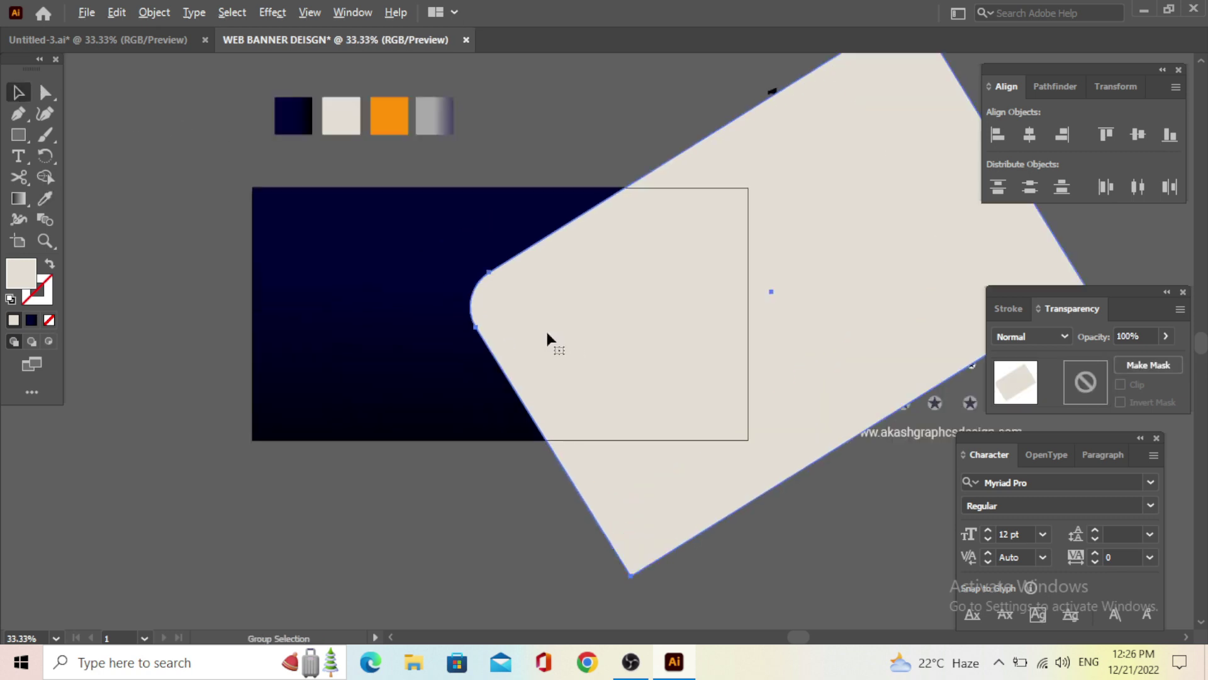
{"action": "left_click_drag", "start_coordinate": [601, 316], "coordinate": [583, 306]}
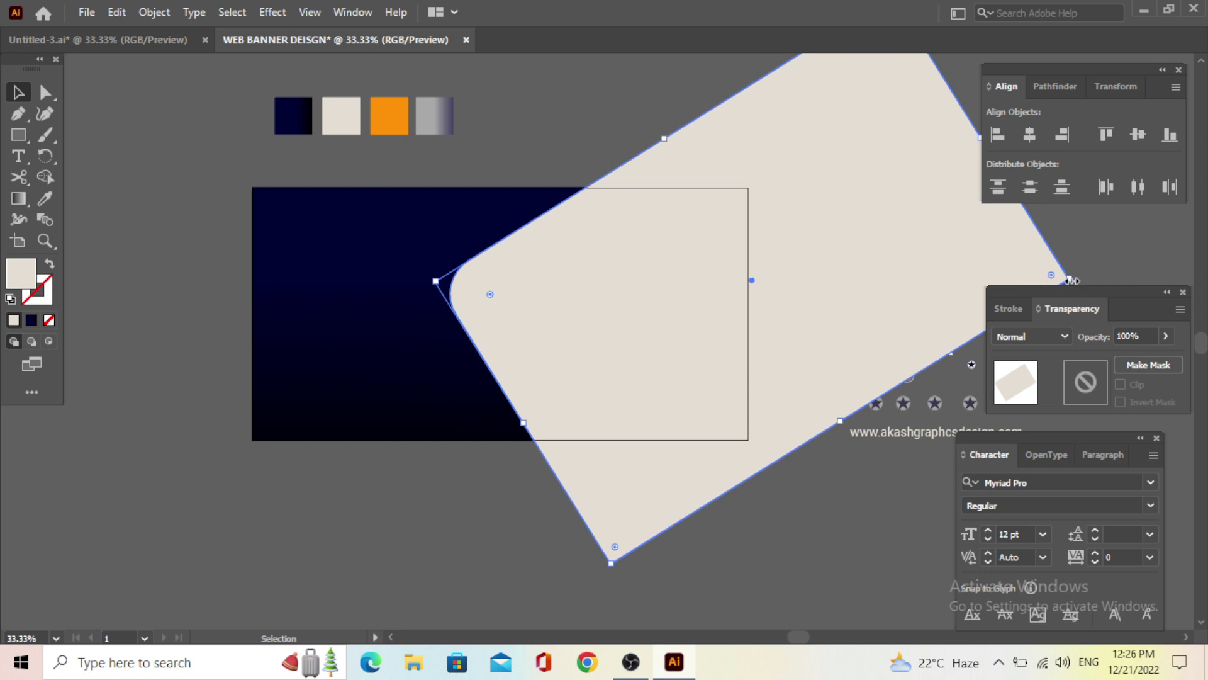
{"action": "left_click_drag", "start_coordinate": [1072, 280], "coordinate": [1041, 278]}
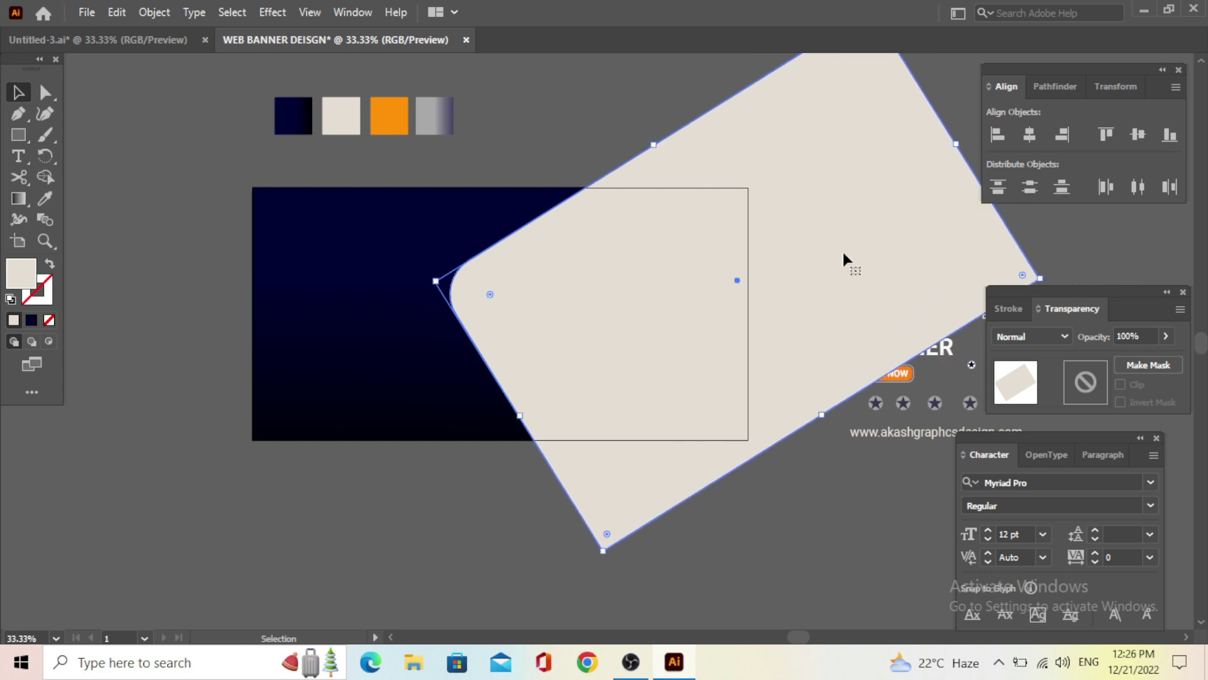
{"action": "left_click_drag", "start_coordinate": [843, 254], "coordinate": [836, 267]}
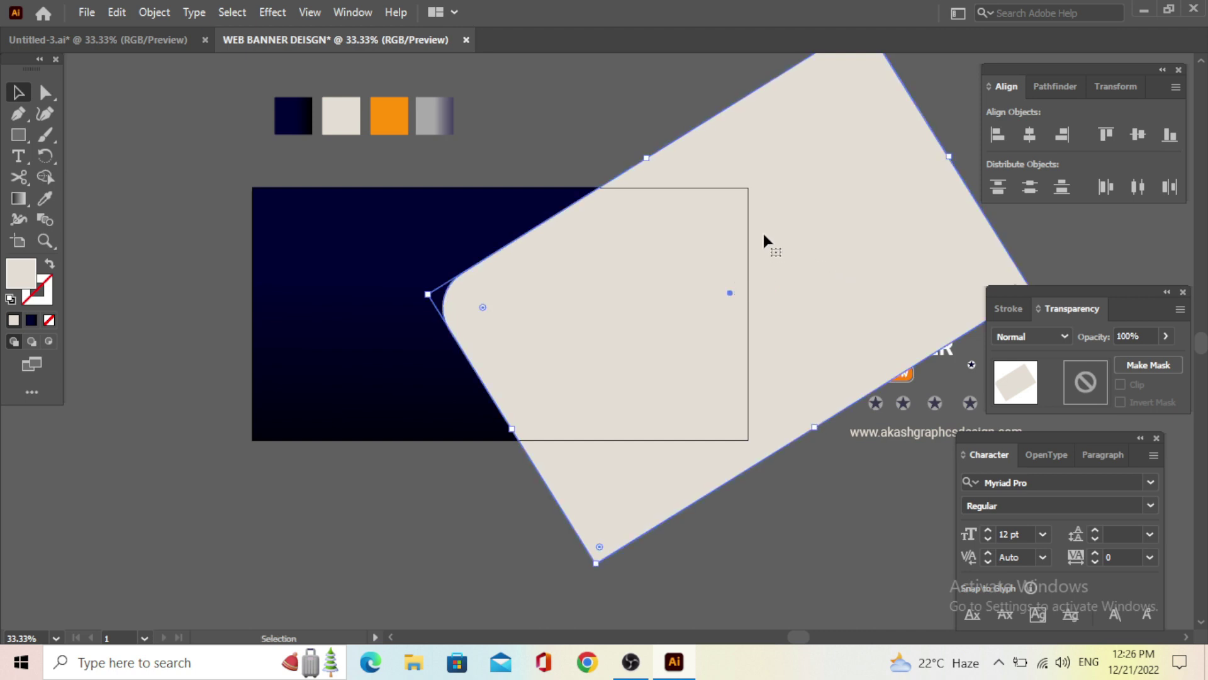
Duplicate the beige shape offset to the right and fill the copy with orange
{"action": "left_click_drag", "start_coordinate": [811, 259], "coordinate": [831, 264]}
{"action": "left_click", "coordinate": [45, 198]}
{"action": "left_click", "coordinate": [389, 115]}
{"action": "left_click", "coordinate": [18, 92]}
{"action": "left_click", "coordinate": [121, 135]}
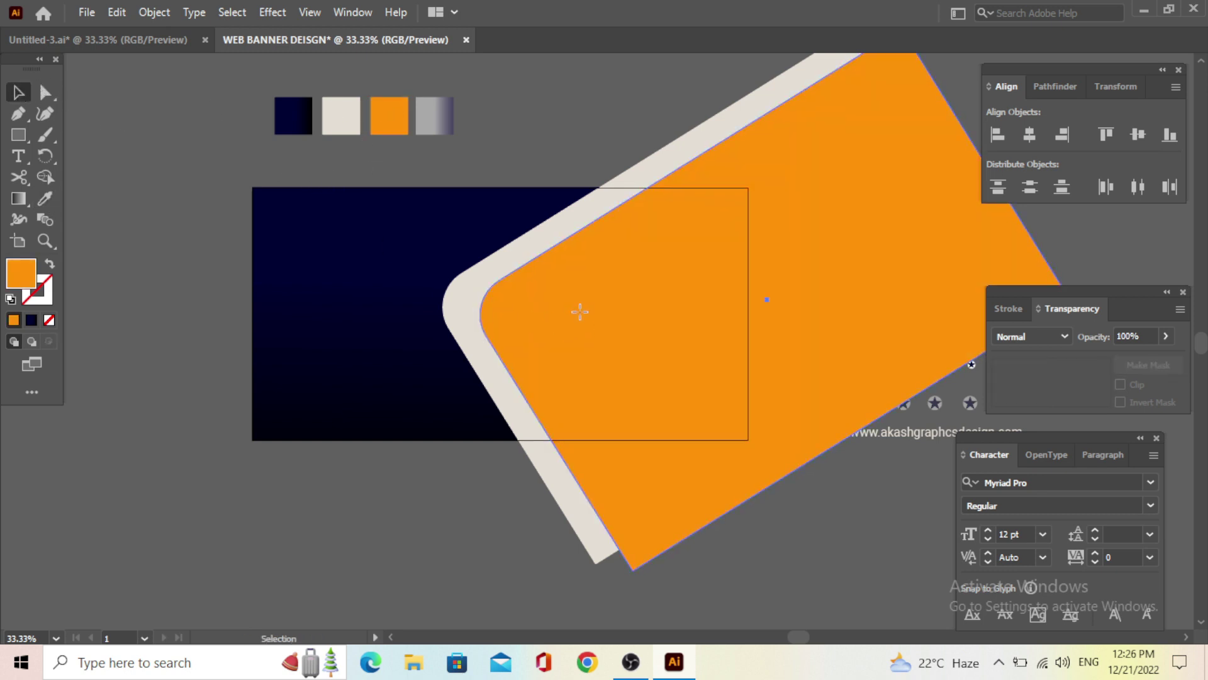
Shift the shape further right and fill it with the navy swatch
{"action": "left_click_drag", "start_coordinate": [579, 312], "coordinate": [701, 315]}
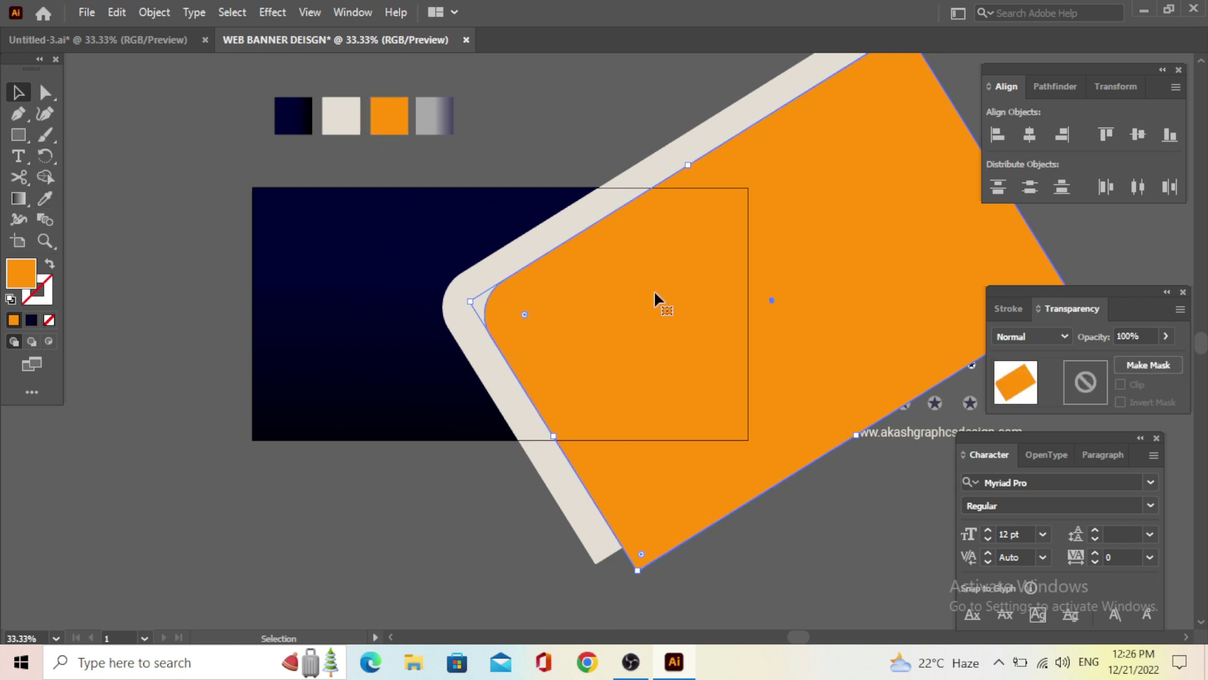
{"action": "left_click_drag", "start_coordinate": [655, 292], "coordinate": [709, 293]}
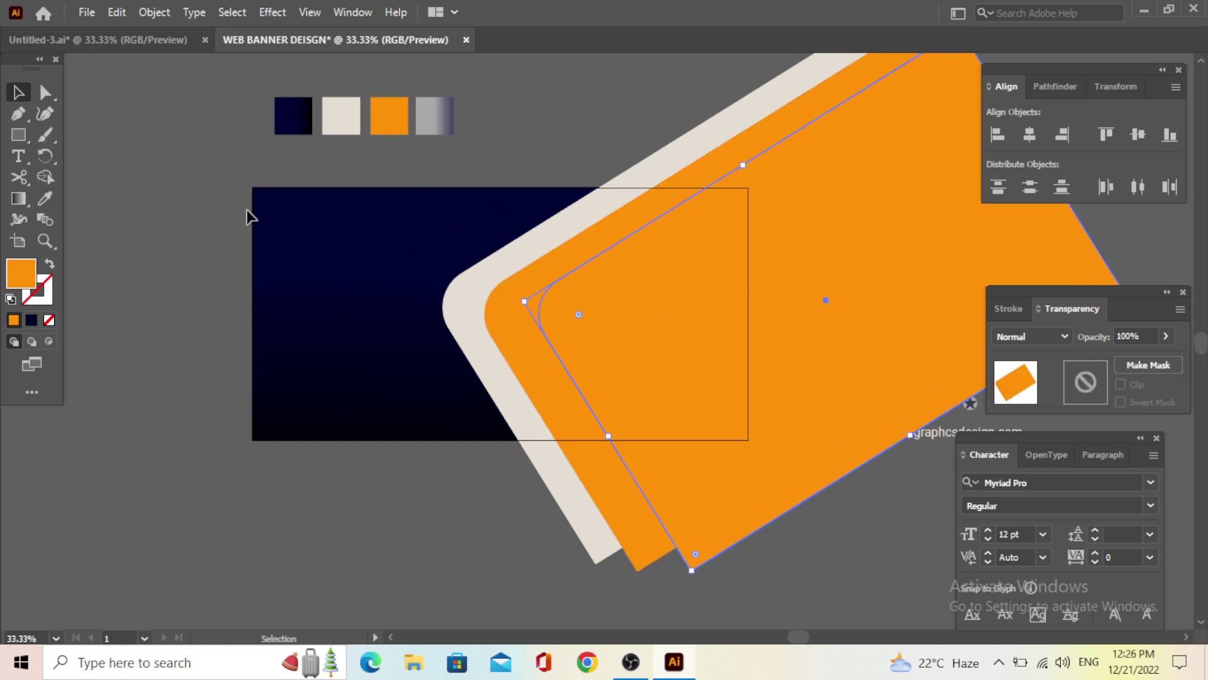
{"action": "left_click", "coordinate": [45, 199]}
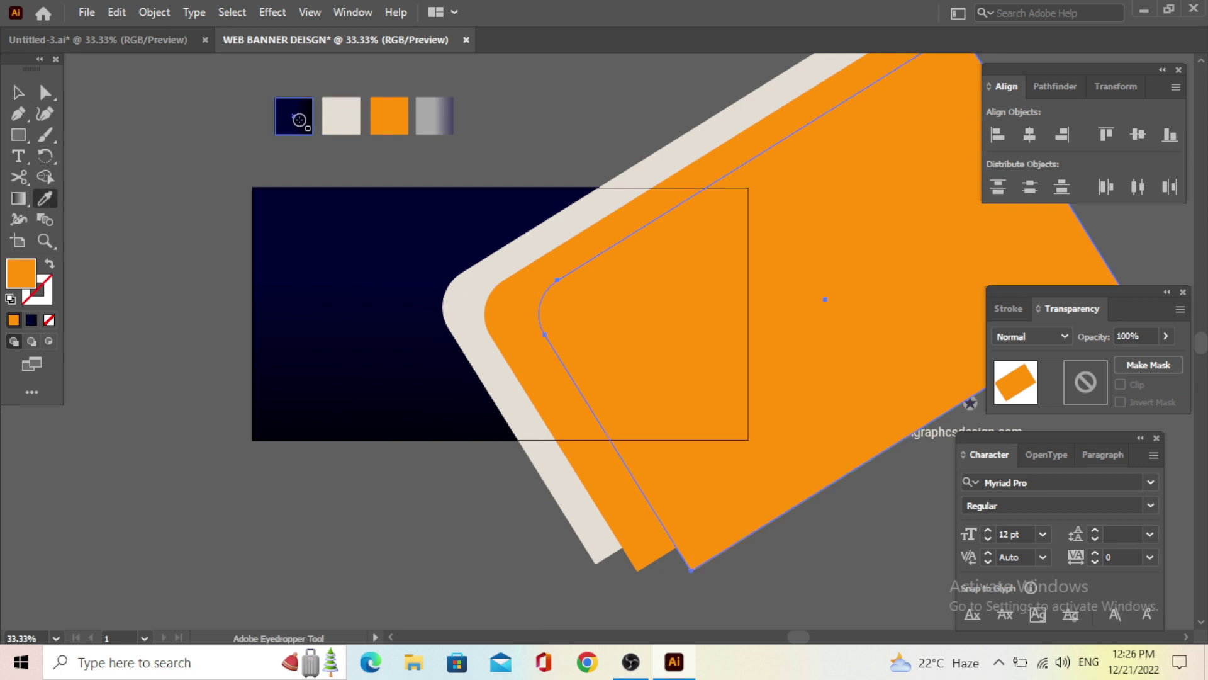
{"action": "left_click", "coordinate": [298, 119]}
{"action": "left_click", "coordinate": [18, 92]}
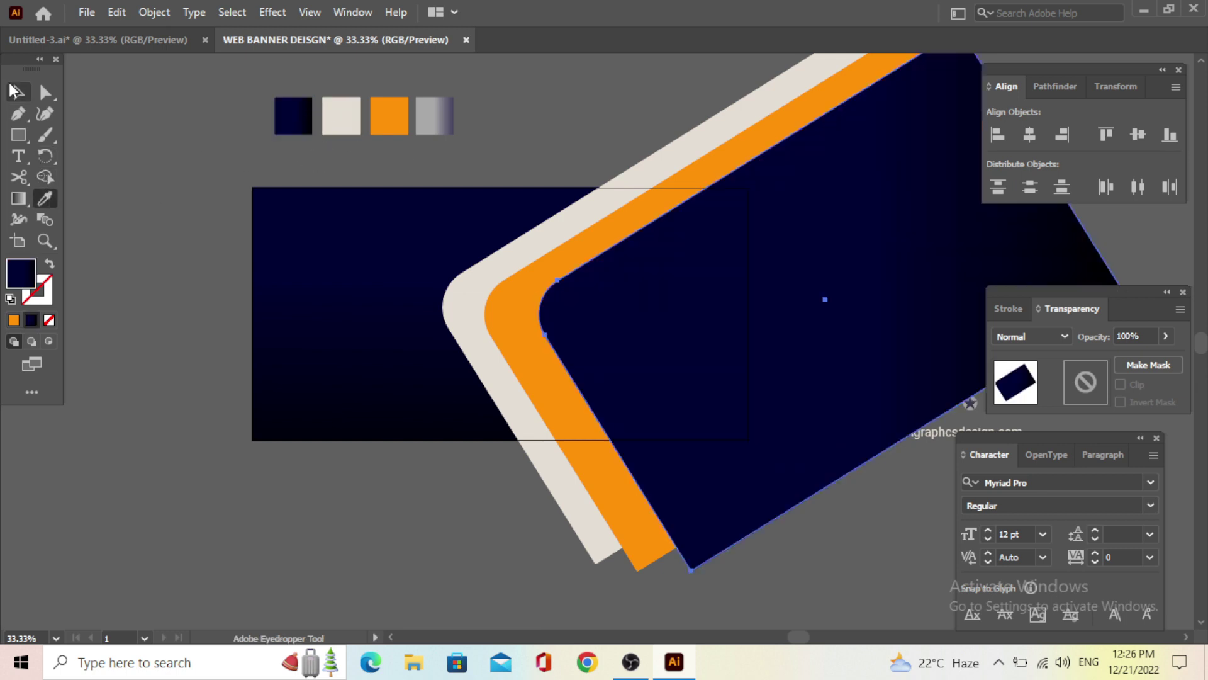
{"action": "left_click", "coordinate": [173, 171]}
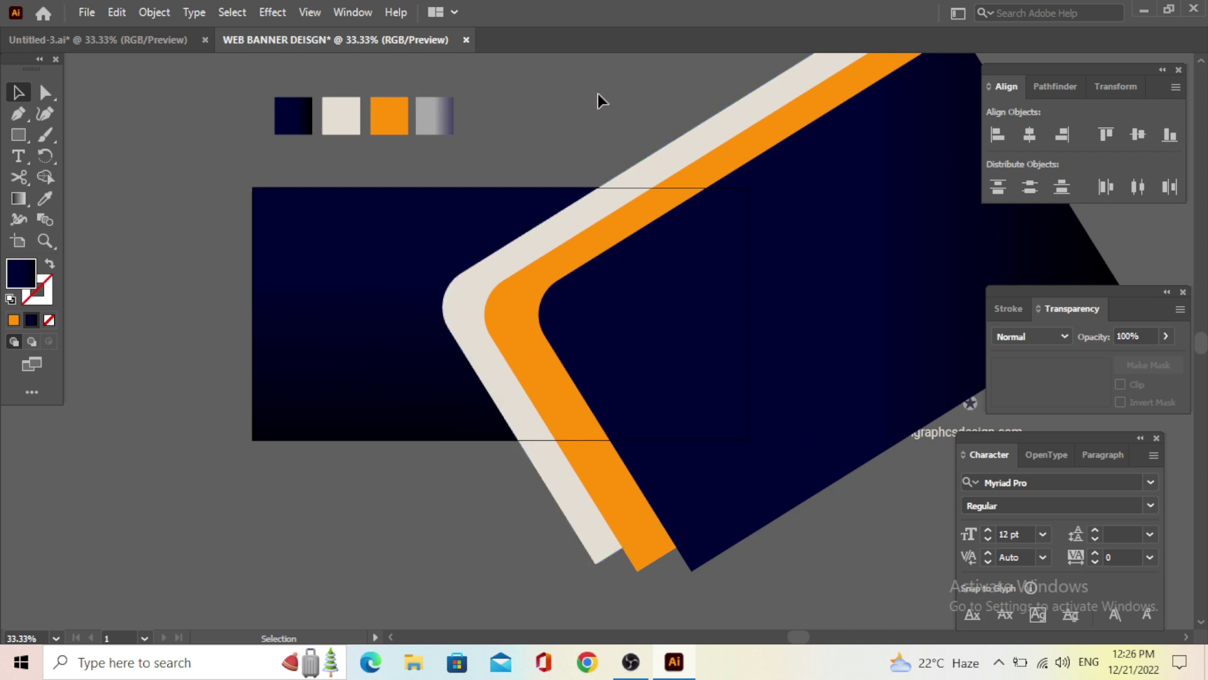
Move the navy, orange and cream stack right and up, then reposition the inner navy shape
{"action": "left_click", "coordinate": [862, 200]}
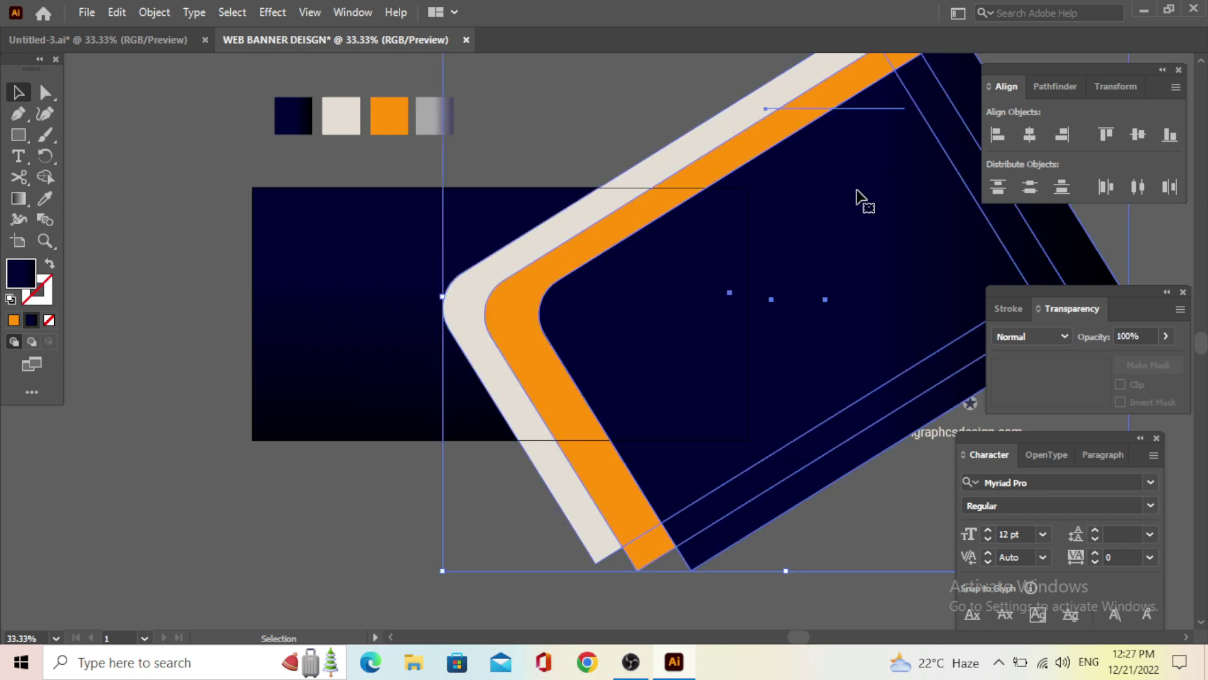
{"action": "left_click_drag", "start_coordinate": [856, 200], "coordinate": [887, 194]}
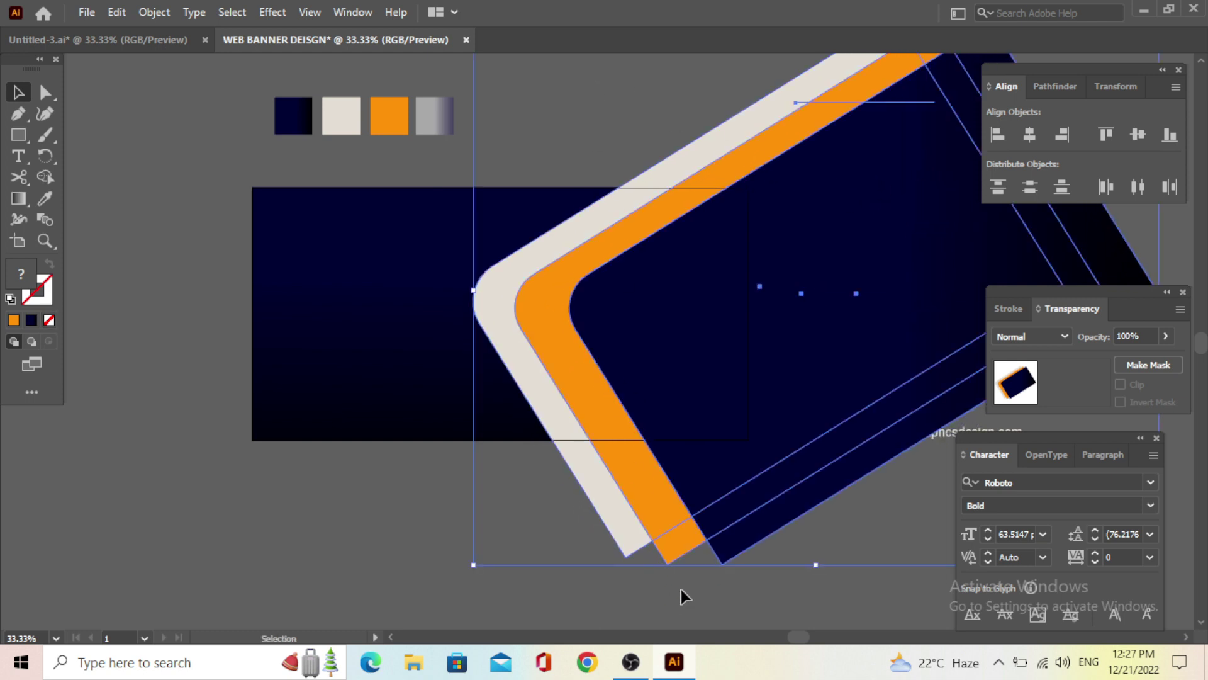
{"action": "left_click_drag", "start_coordinate": [666, 315], "coordinate": [643, 238]}
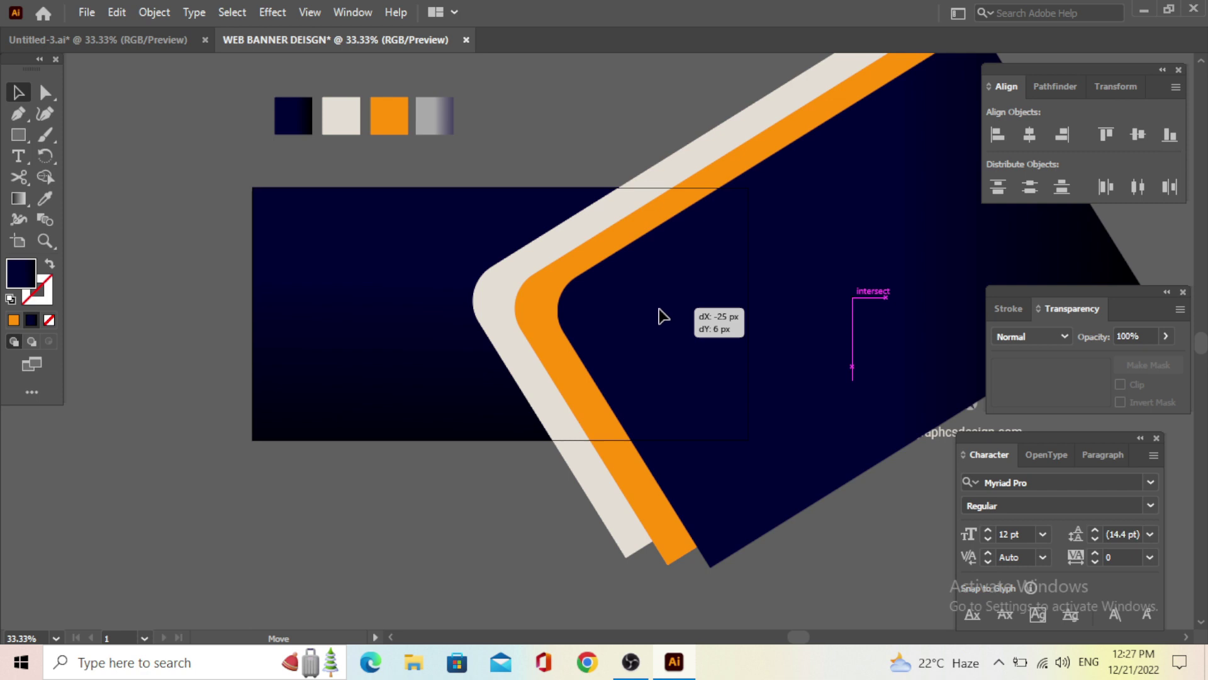
{"action": "left_click", "coordinate": [579, 85]}
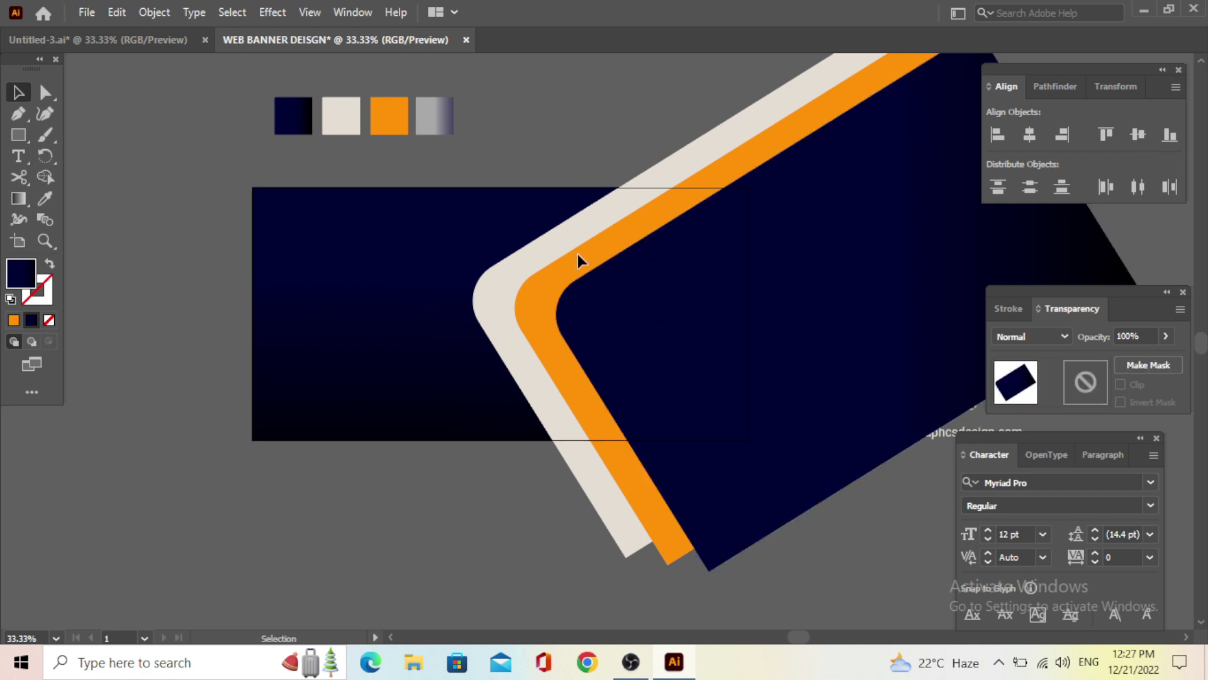
{"action": "scroll", "coordinate": [578, 254], "scroll_direction": "down", "scroll_amount": 2, "text": "alt"}
{"action": "scroll", "coordinate": [598, 126], "scroll_direction": "down", "scroll_amount": 1}
{"action": "scroll", "coordinate": [592, 183], "scroll_direction": "up", "scroll_amount": 1, "text": "alt"}
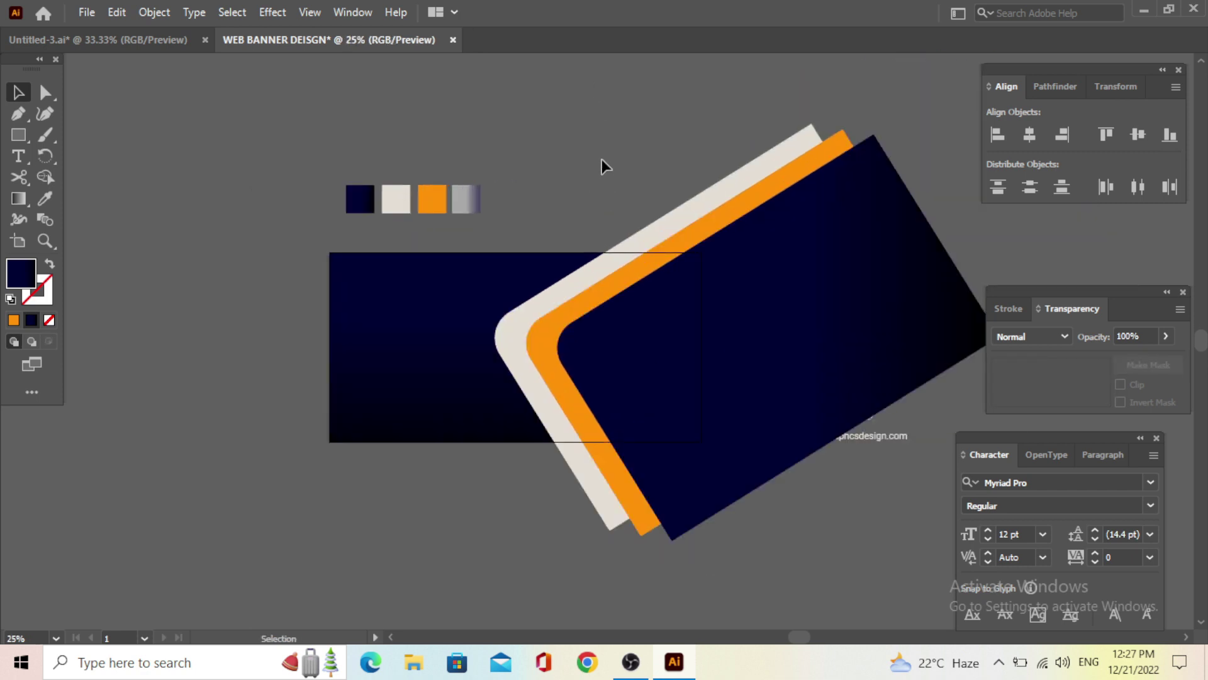
Check the reference banner and recolour the outer cream shape orange
{"action": "left_click", "coordinate": [123, 38]}
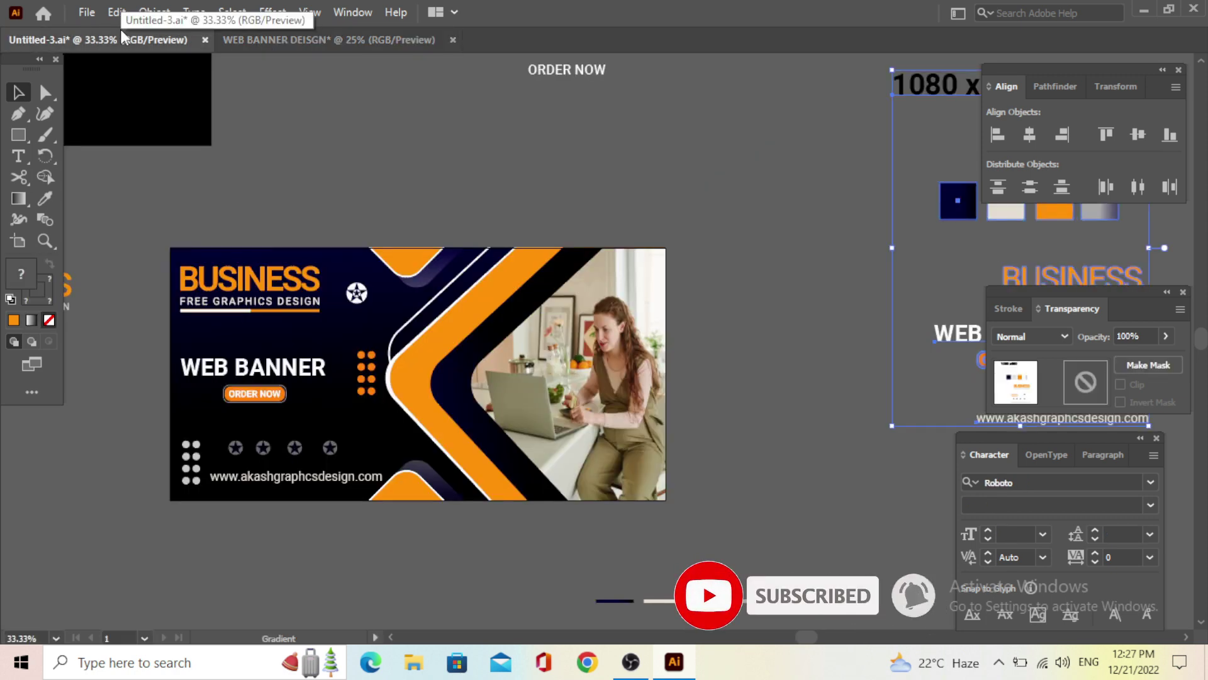
{"action": "left_click", "coordinate": [282, 38]}
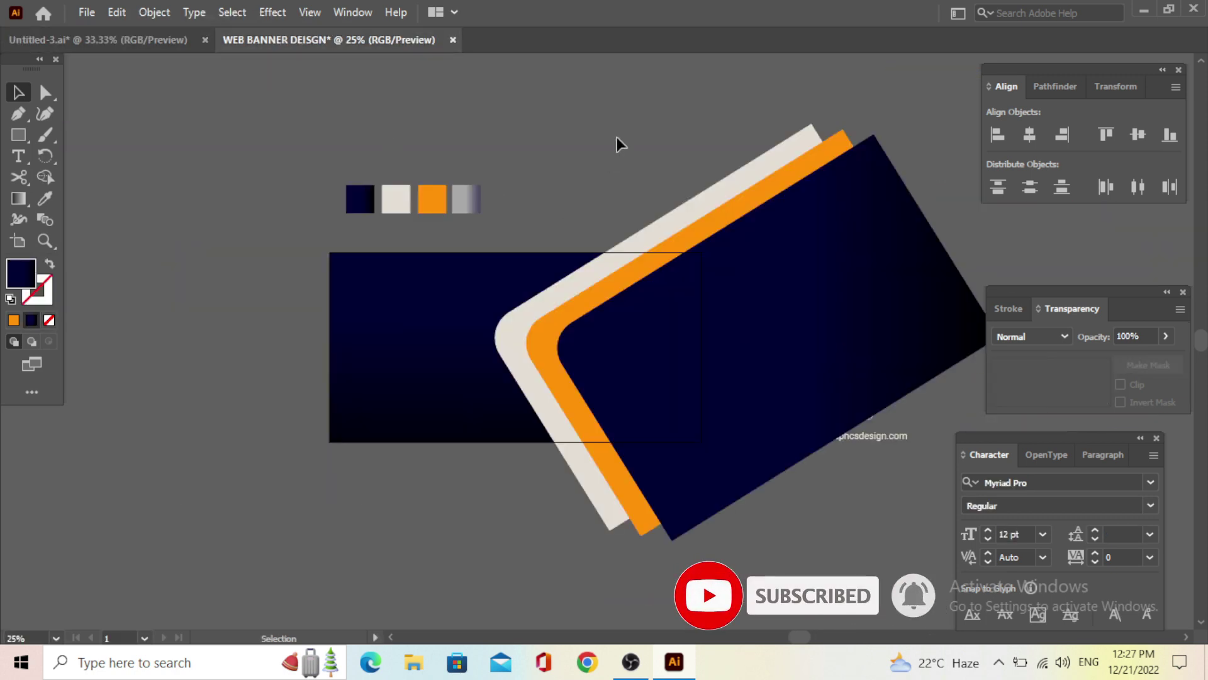
{"action": "left_click", "coordinate": [640, 243]}
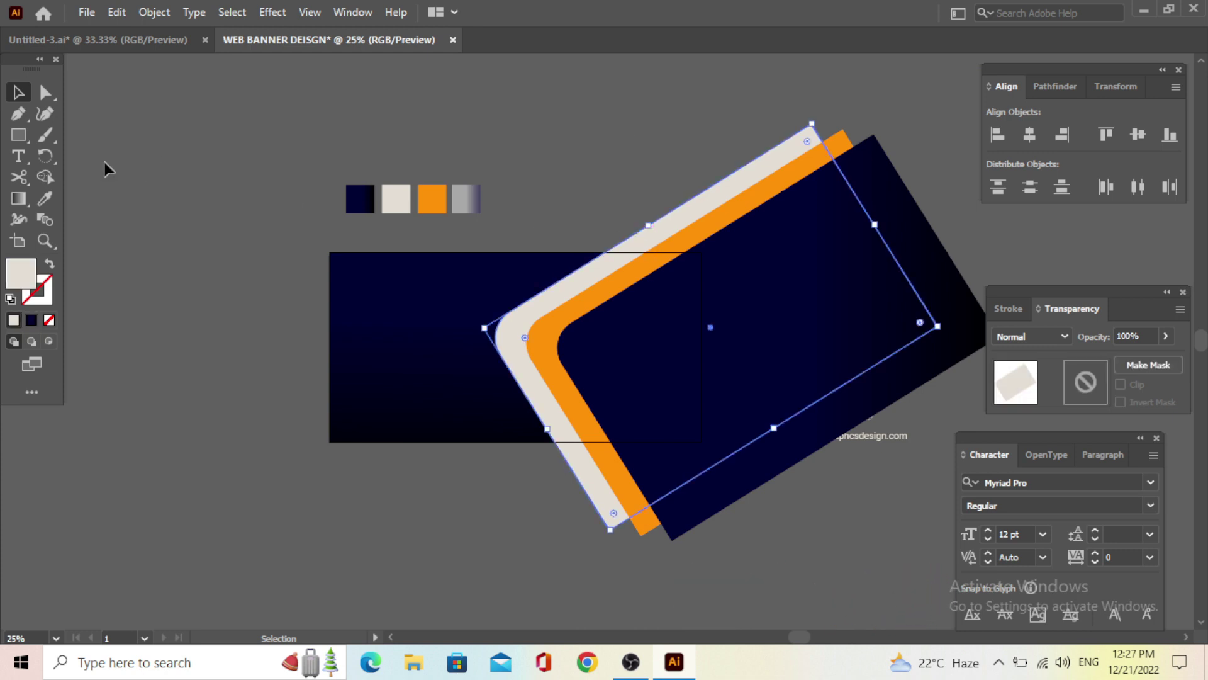
{"action": "left_click", "coordinate": [46, 199]}
{"action": "left_click", "coordinate": [431, 208]}
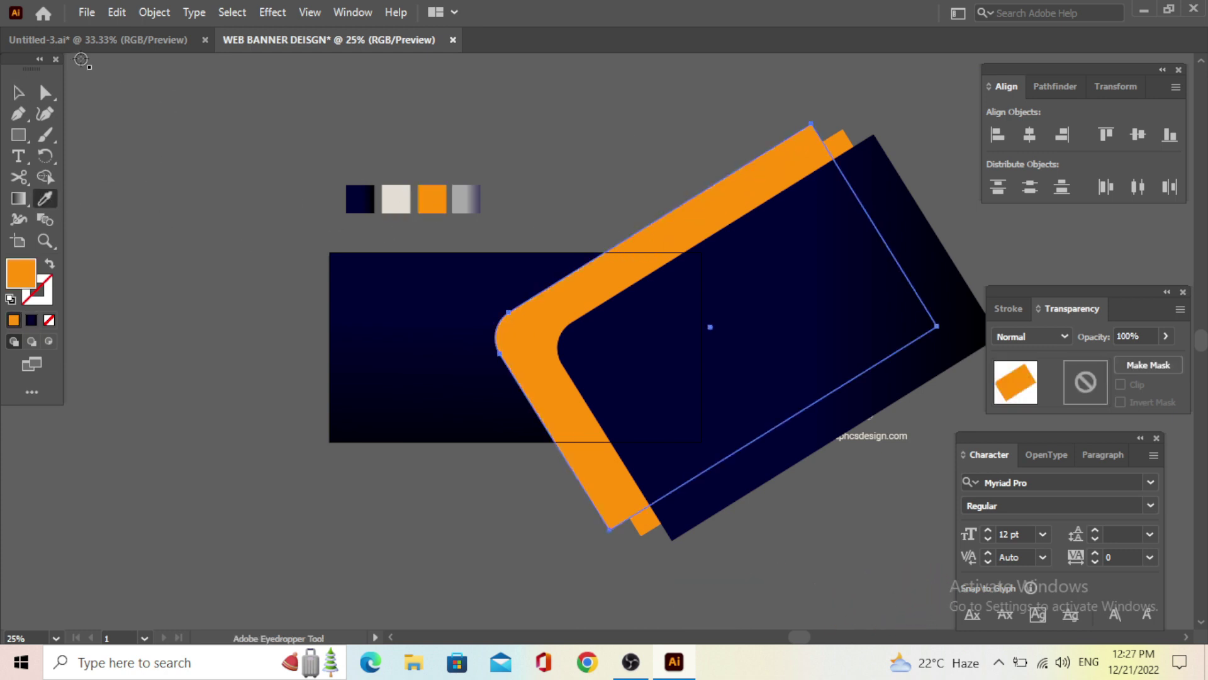
{"action": "left_click", "coordinate": [19, 93]}
{"action": "left_click", "coordinate": [645, 150]}
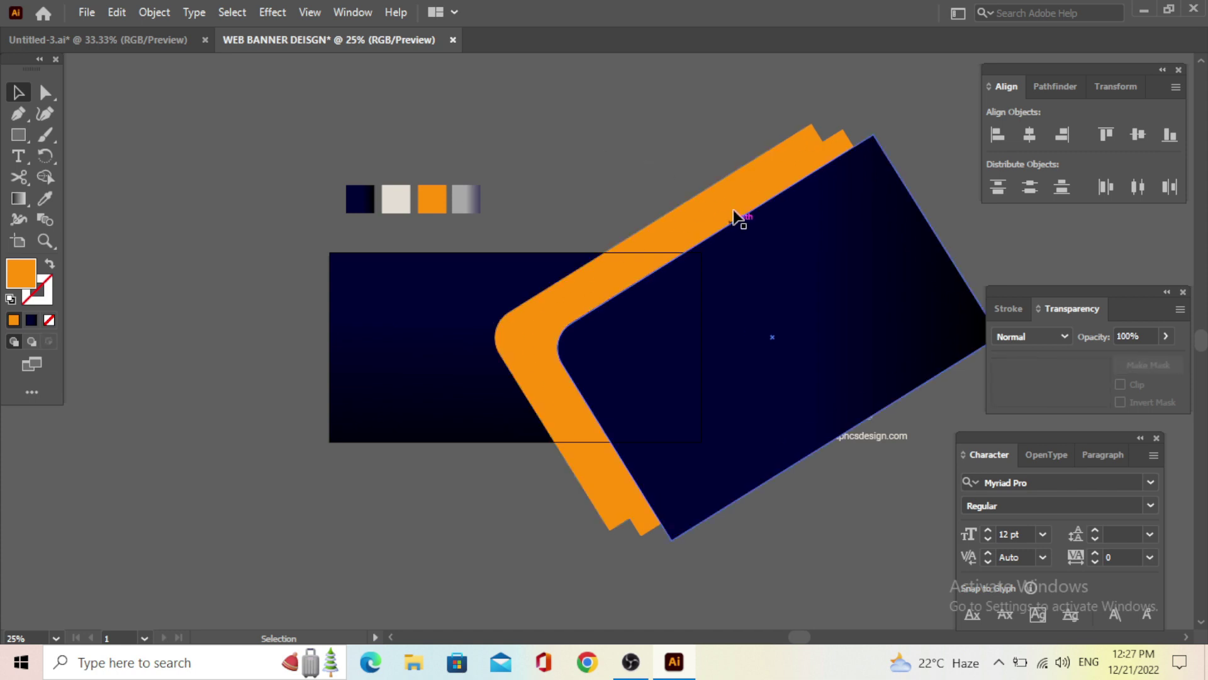
Recolour the inner shape navy and the innermost shape beige
{"action": "left_click", "coordinate": [743, 200]}
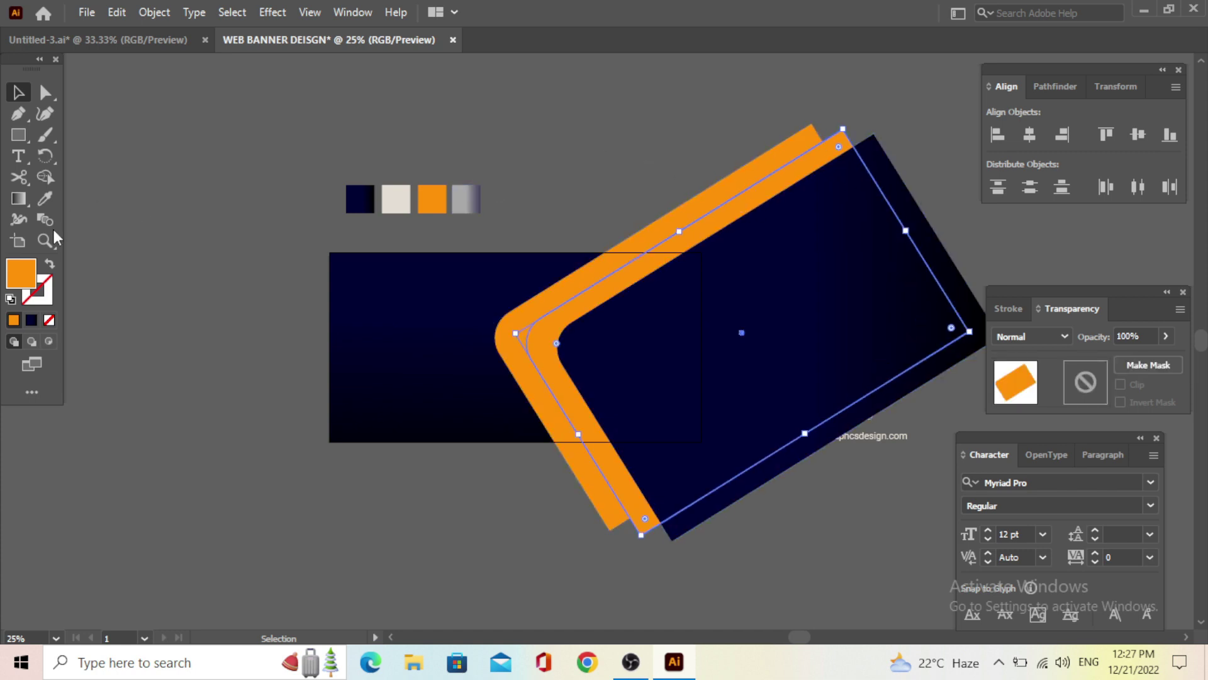
{"action": "left_click", "coordinate": [45, 199]}
{"action": "left_click", "coordinate": [650, 329]}
{"action": "left_click", "coordinate": [19, 93]}
{"action": "left_click", "coordinate": [603, 110]}
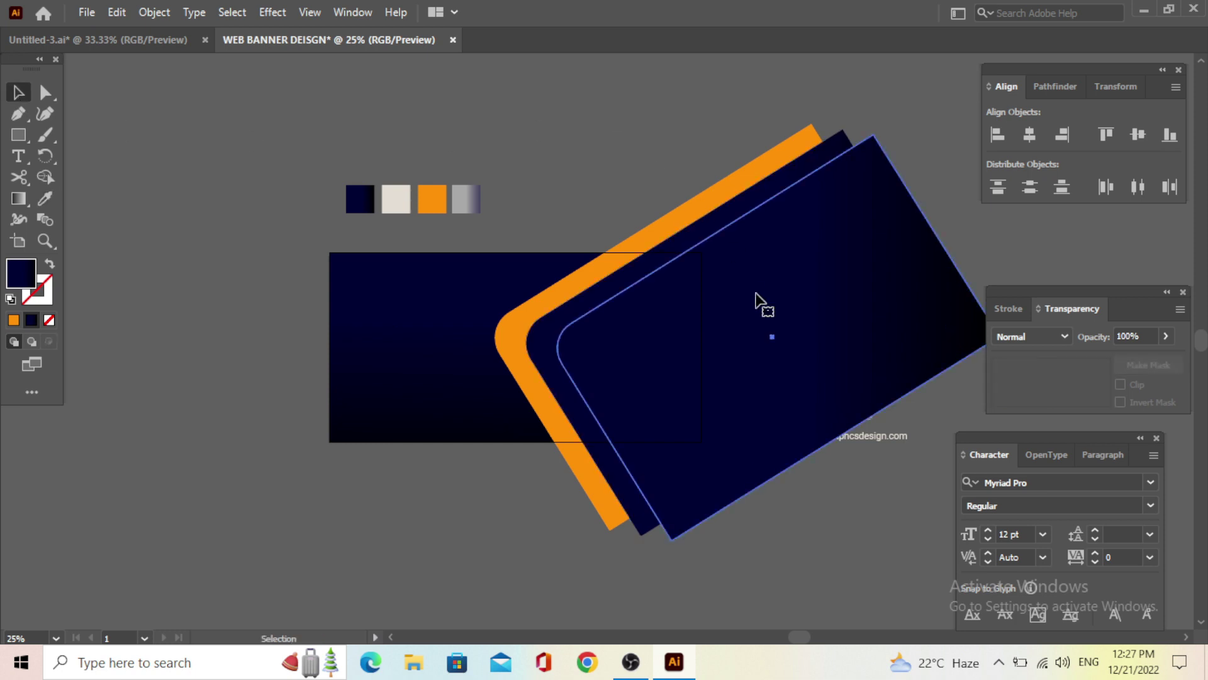
{"action": "left_click", "coordinate": [759, 302]}
{"action": "left_click", "coordinate": [46, 199]}
{"action": "left_click", "coordinate": [408, 199]}
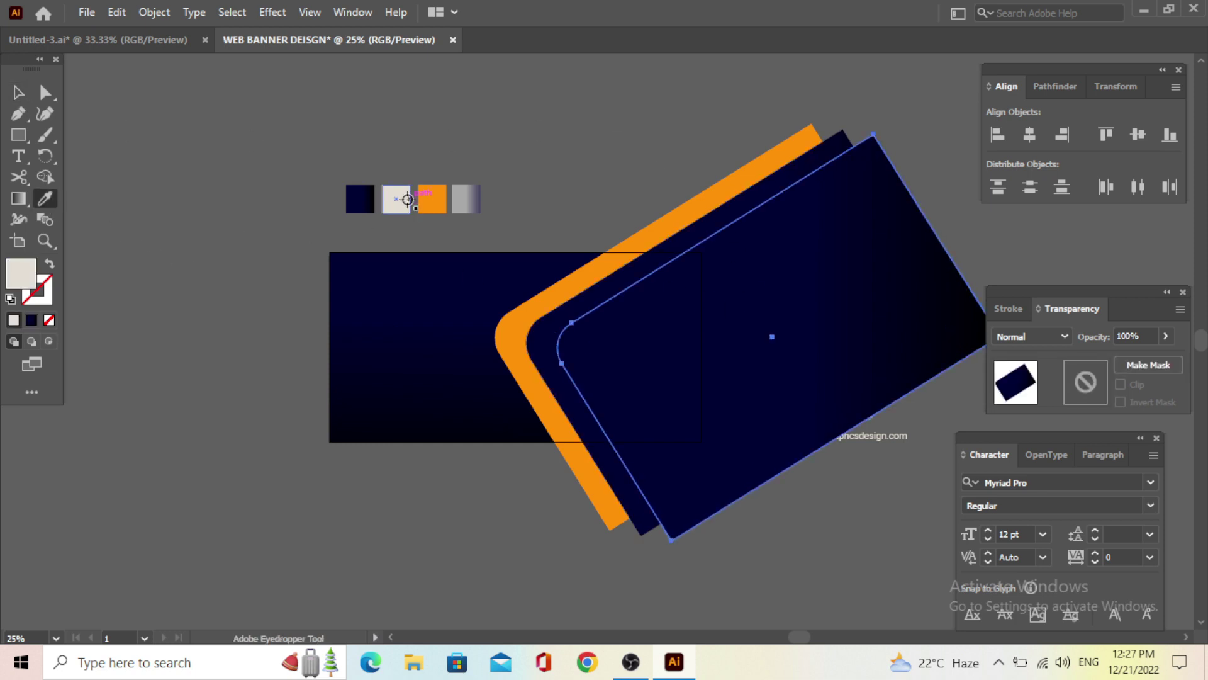
{"action": "left_click", "coordinate": [18, 94]}
{"action": "left_click", "coordinate": [604, 107]}
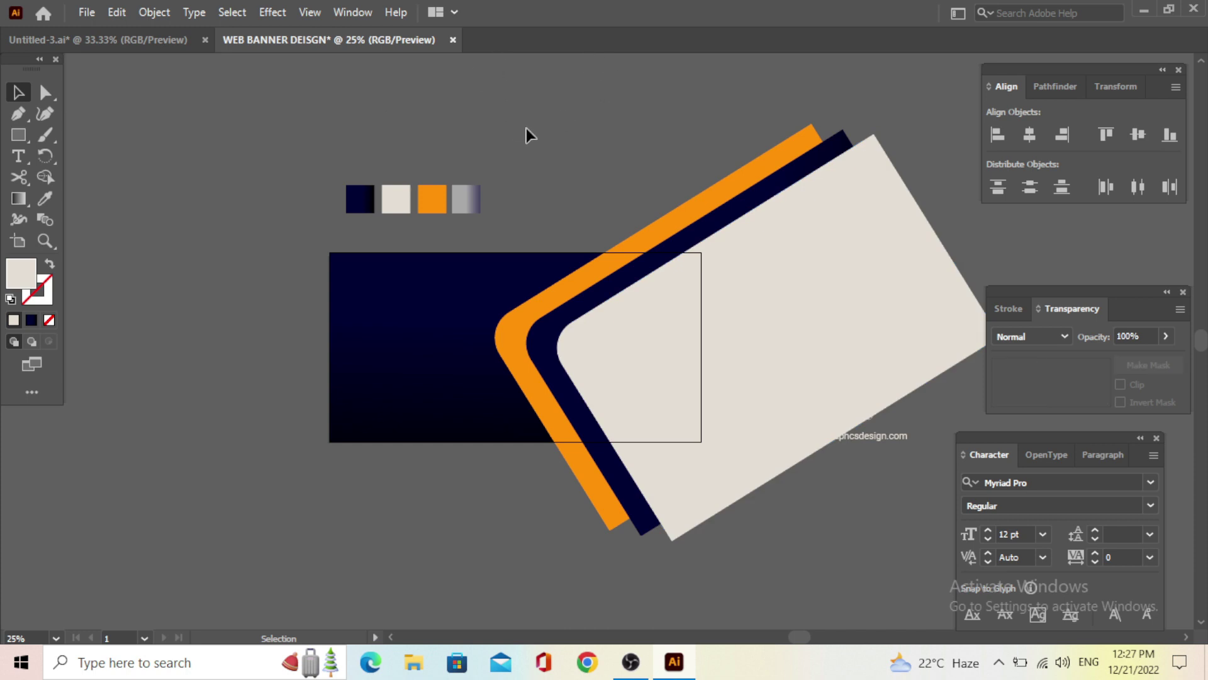
Alt-drag a copy of the orange band about 72 px to the left
{"action": "left_click", "coordinate": [682, 218]}
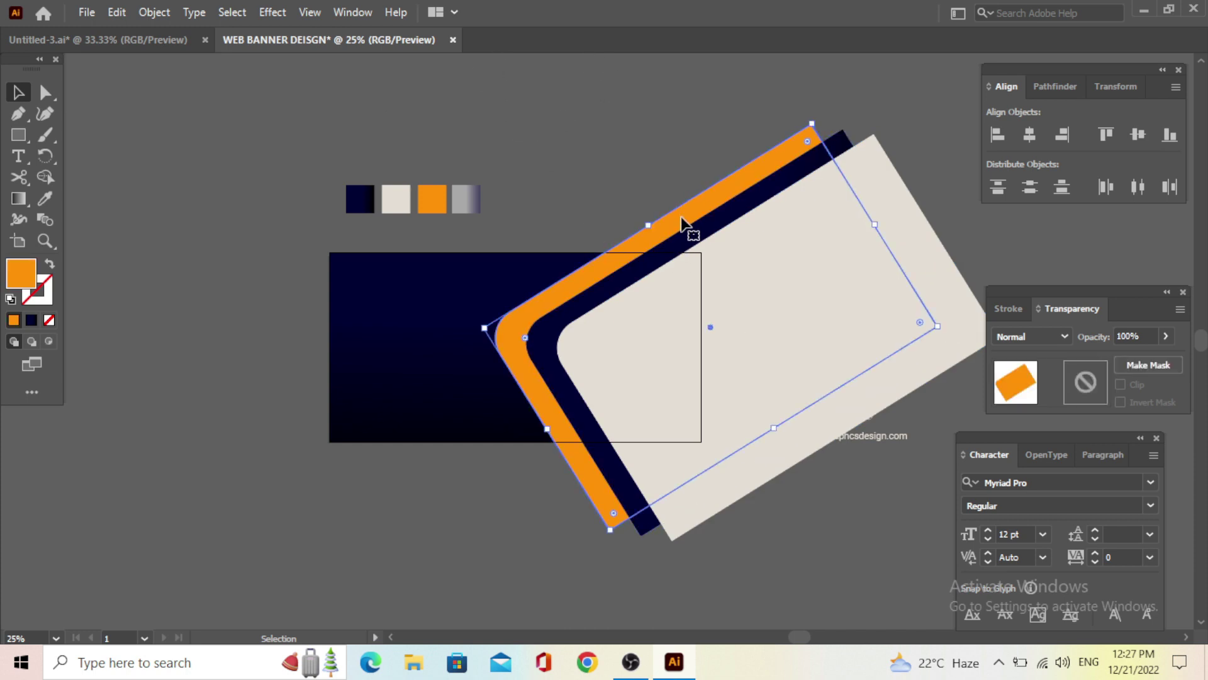
{"action": "left_click_drag", "start_coordinate": [685, 221], "coordinate": [653, 232]}
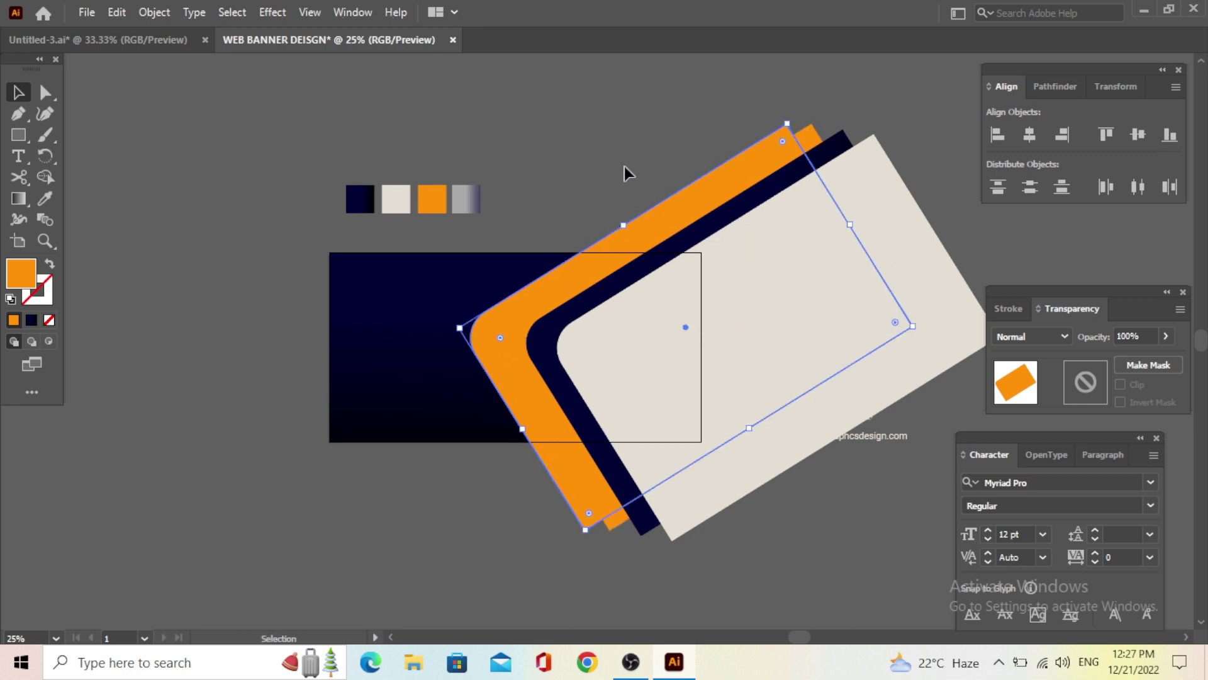
{"action": "left_click", "coordinate": [606, 161]}
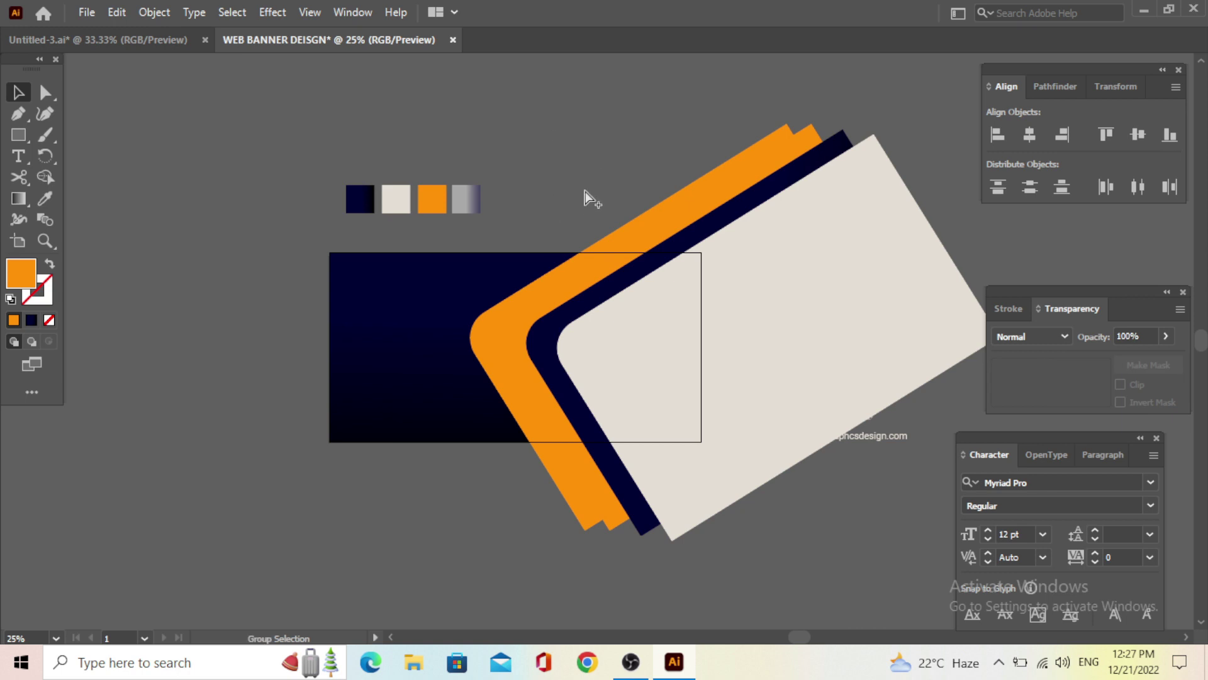
{"action": "key", "text": "ctrl+z"}
{"action": "left_click", "coordinate": [569, 189]}
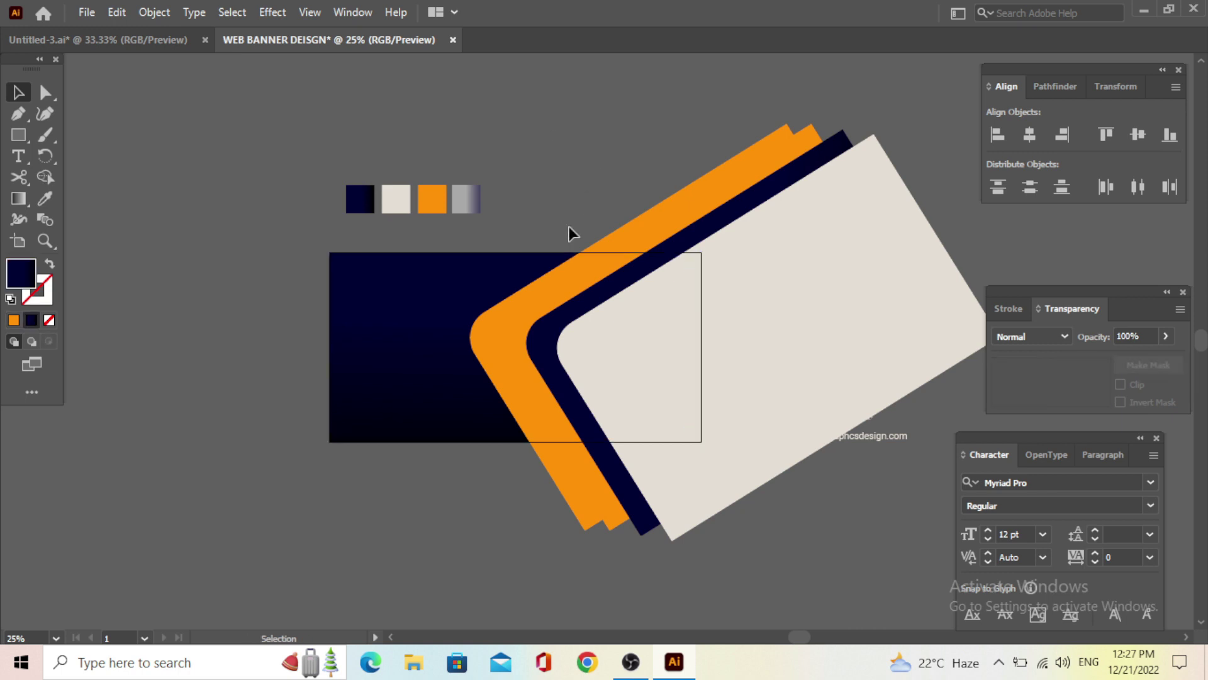
Use Shape Builder to delete the beige leftovers on the right and the small orange and navy squares
{"action": "left_click_drag", "start_coordinate": [606, 345], "coordinate": [606, 343]}
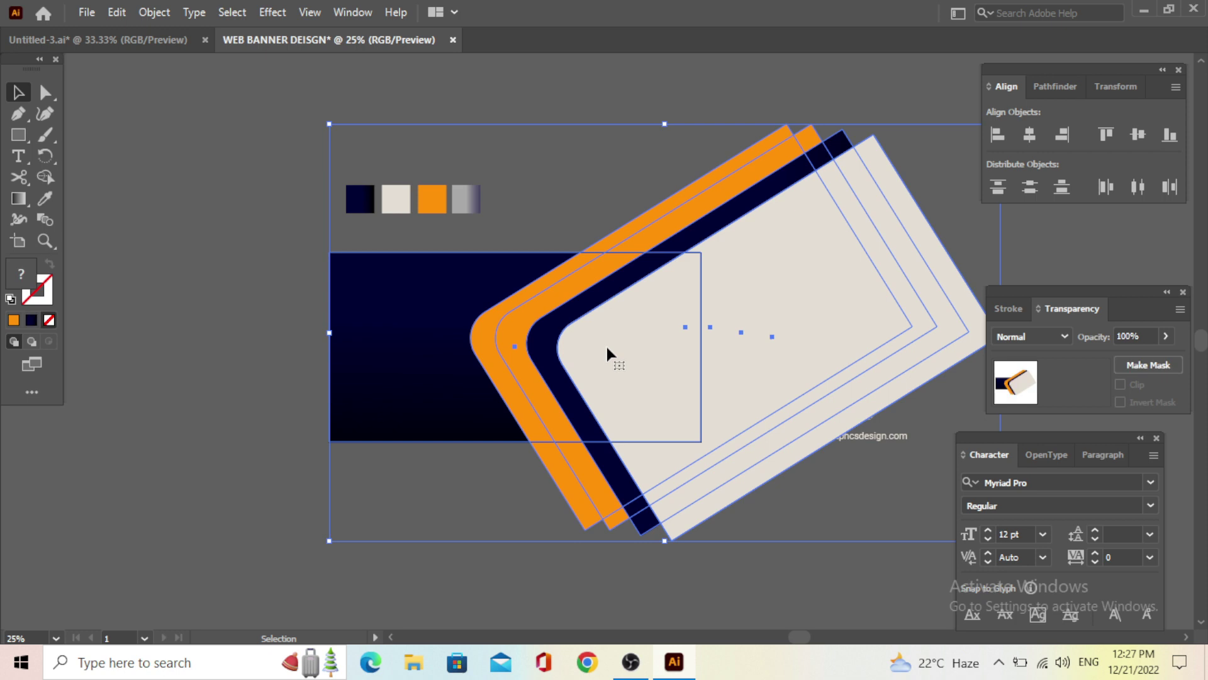
{"action": "left_click", "coordinate": [42, 179]}
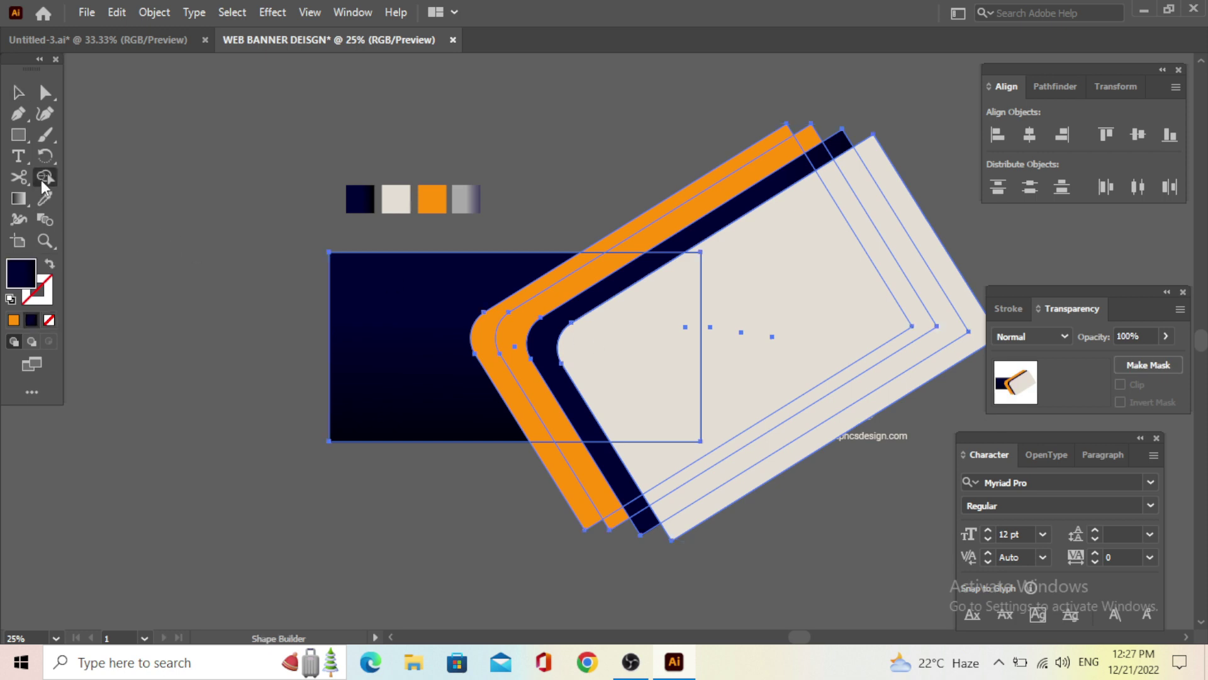
{"action": "left_click", "coordinate": [806, 257], "text": "alt"}
{"action": "left_click", "coordinate": [838, 290], "text": "alt"}
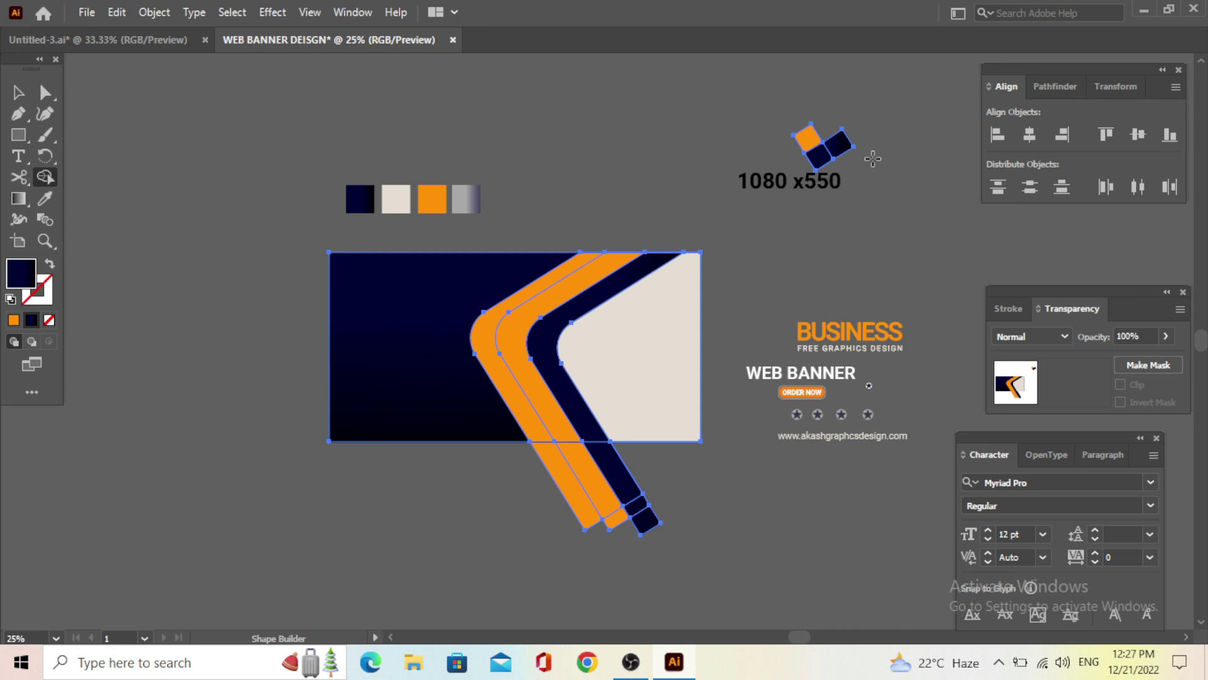
{"action": "left_click_drag", "start_coordinate": [769, 121], "coordinate": [877, 161]}
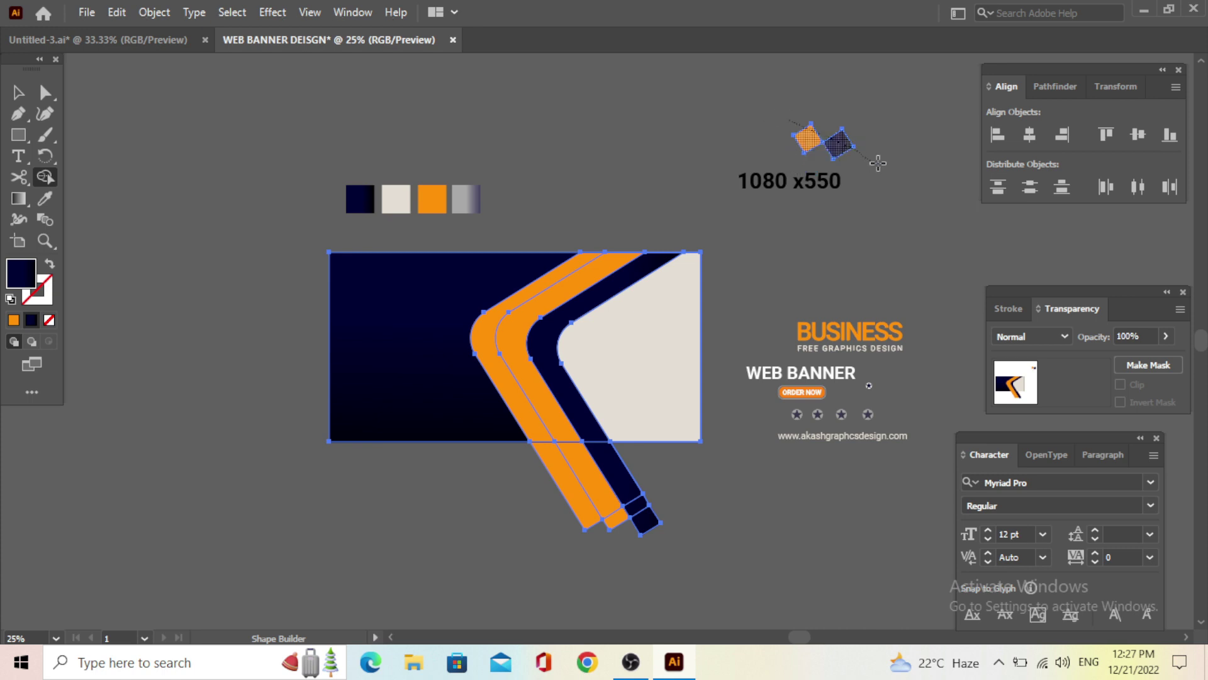
Delete the chevron strips and navy tip hanging below the banner
{"action": "left_click_drag", "start_coordinate": [620, 478], "coordinate": [540, 531], "text": "alt"}
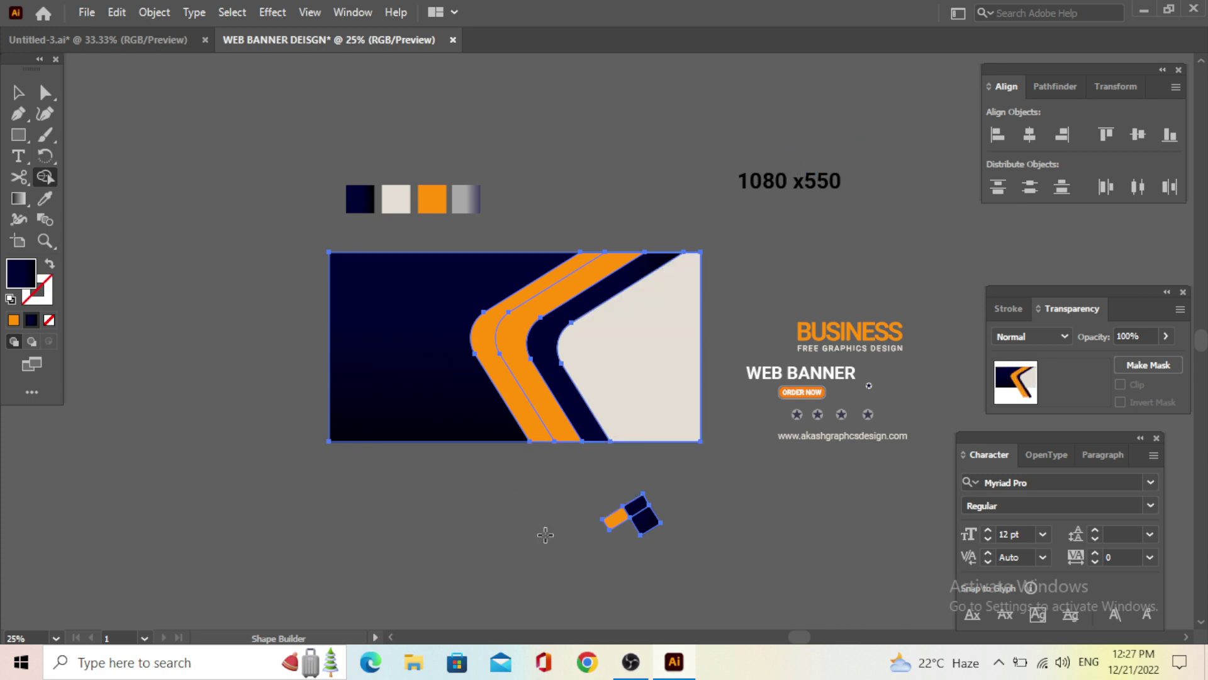
{"action": "left_click", "coordinate": [645, 521], "text": "alt"}
{"action": "left_click", "coordinate": [635, 505], "text": "alt"}
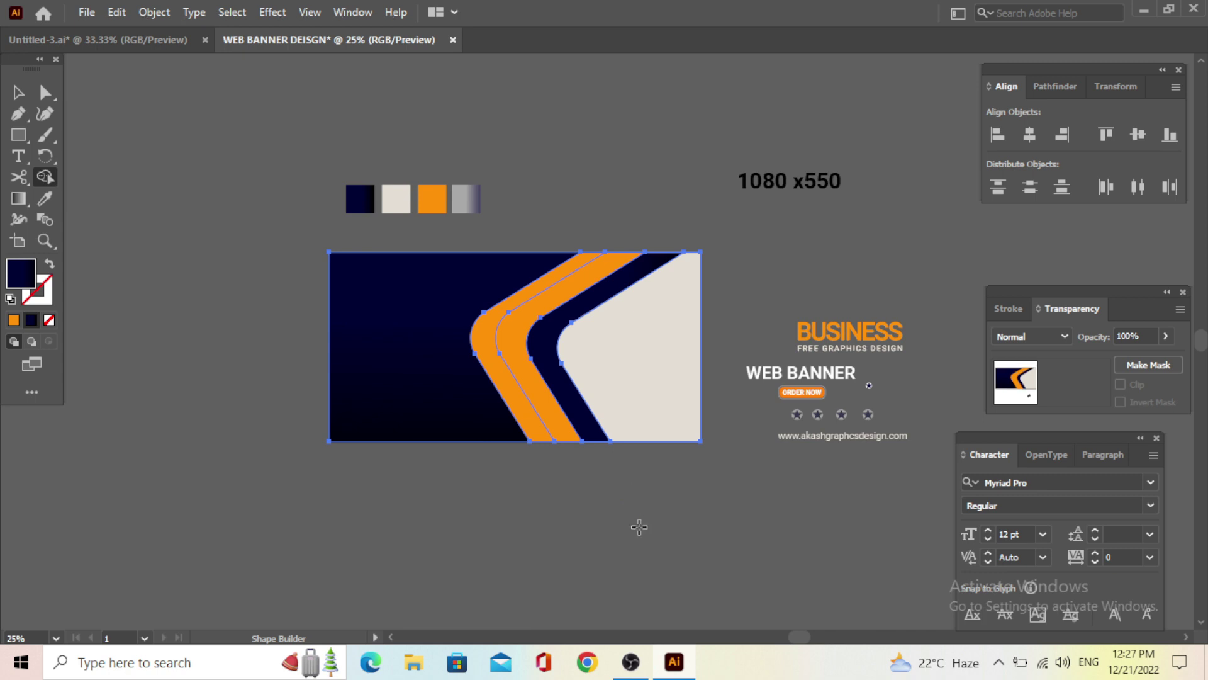
{"action": "left_click", "coordinate": [18, 93]}
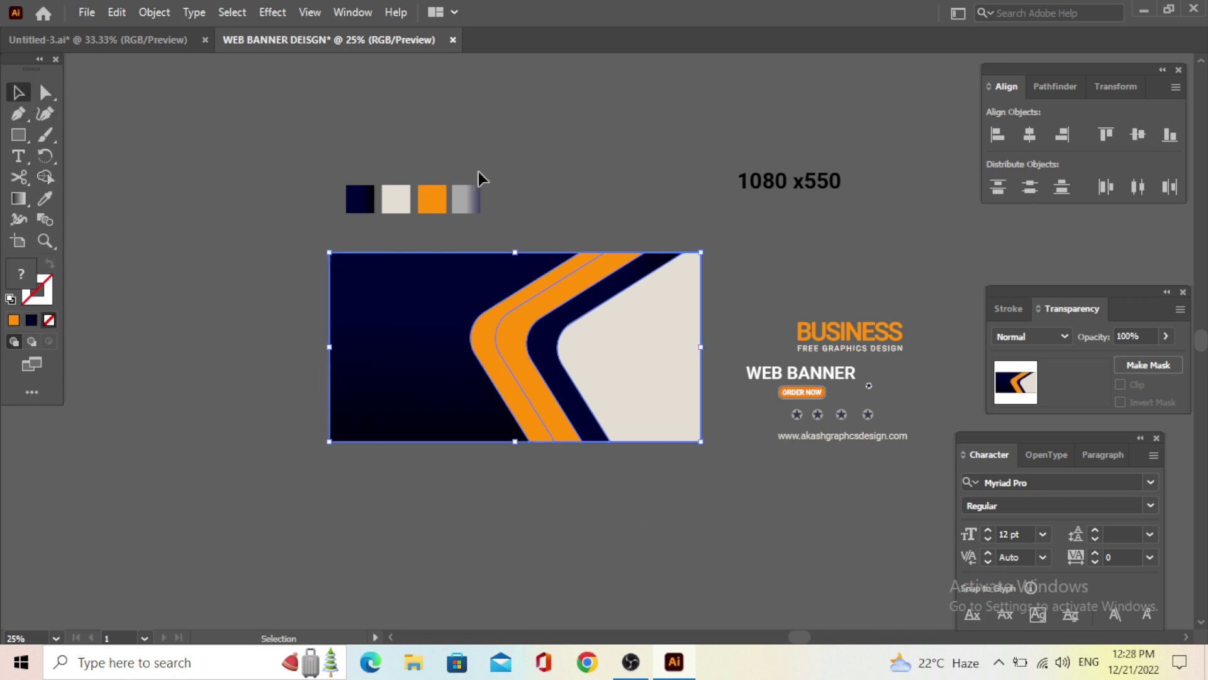
Select the orange band's outer shape, undoing an accidental move so it stays in place
{"action": "left_click", "coordinate": [571, 94]}
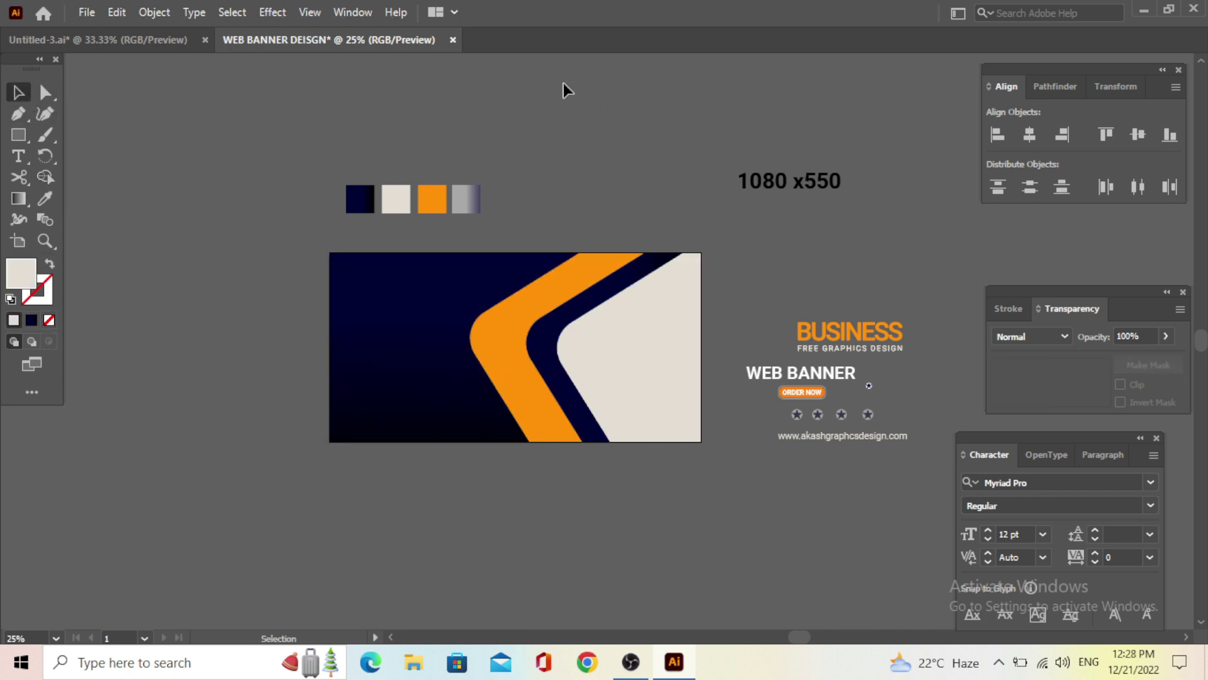
{"action": "scroll", "coordinate": [585, 188], "scroll_direction": "down", "scroll_amount": 1}
{"action": "scroll", "coordinate": [593, 214], "scroll_direction": "up", "scroll_amount": 1, "text": "alt"}
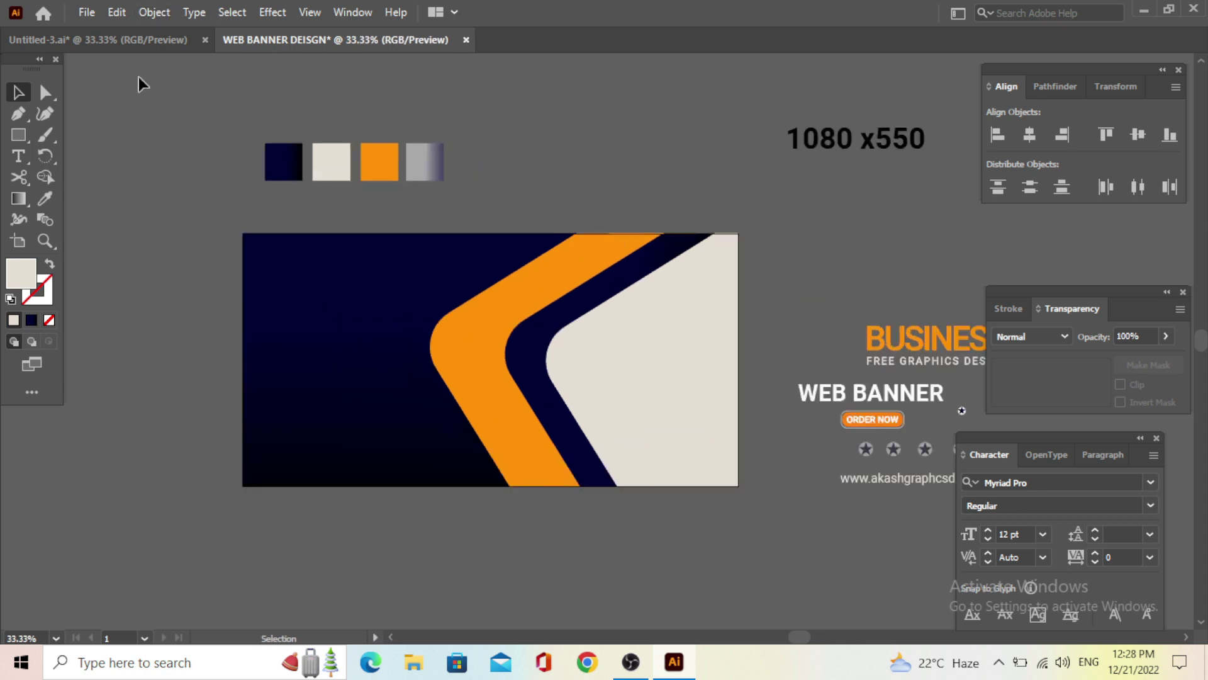
{"action": "scroll", "coordinate": [567, 220], "scroll_direction": "down", "scroll_amount": 1}
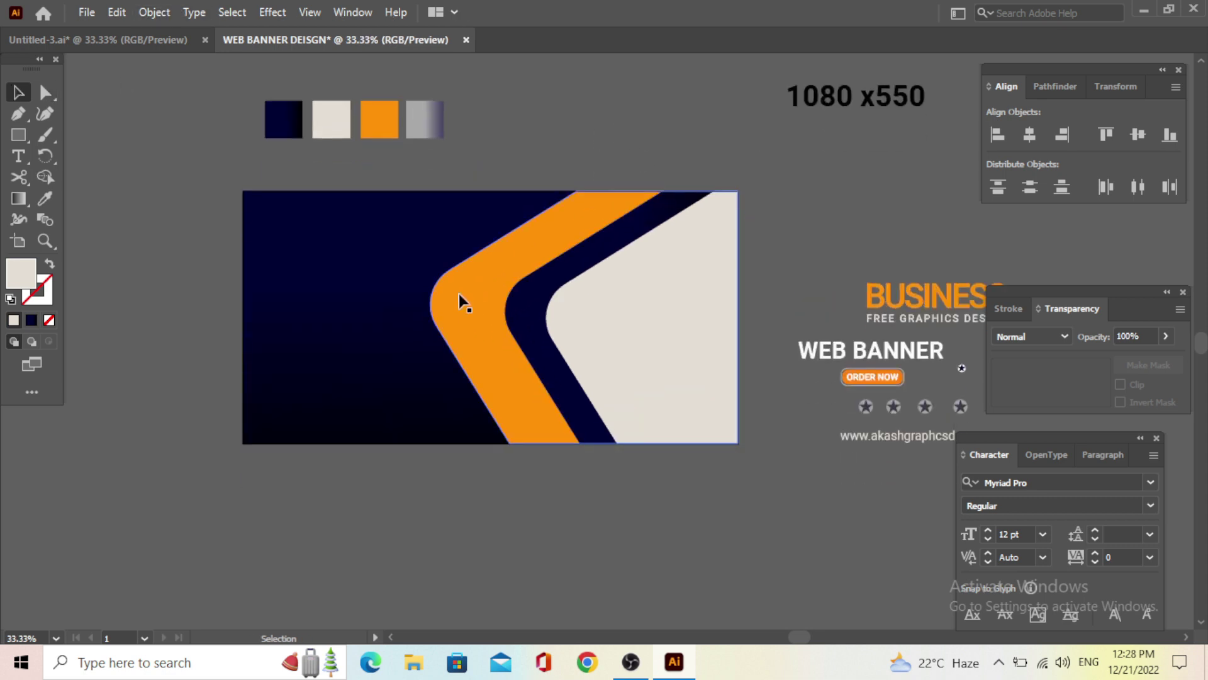
{"action": "left_click", "coordinate": [449, 288]}
{"action": "double_click", "coordinate": [457, 289]}
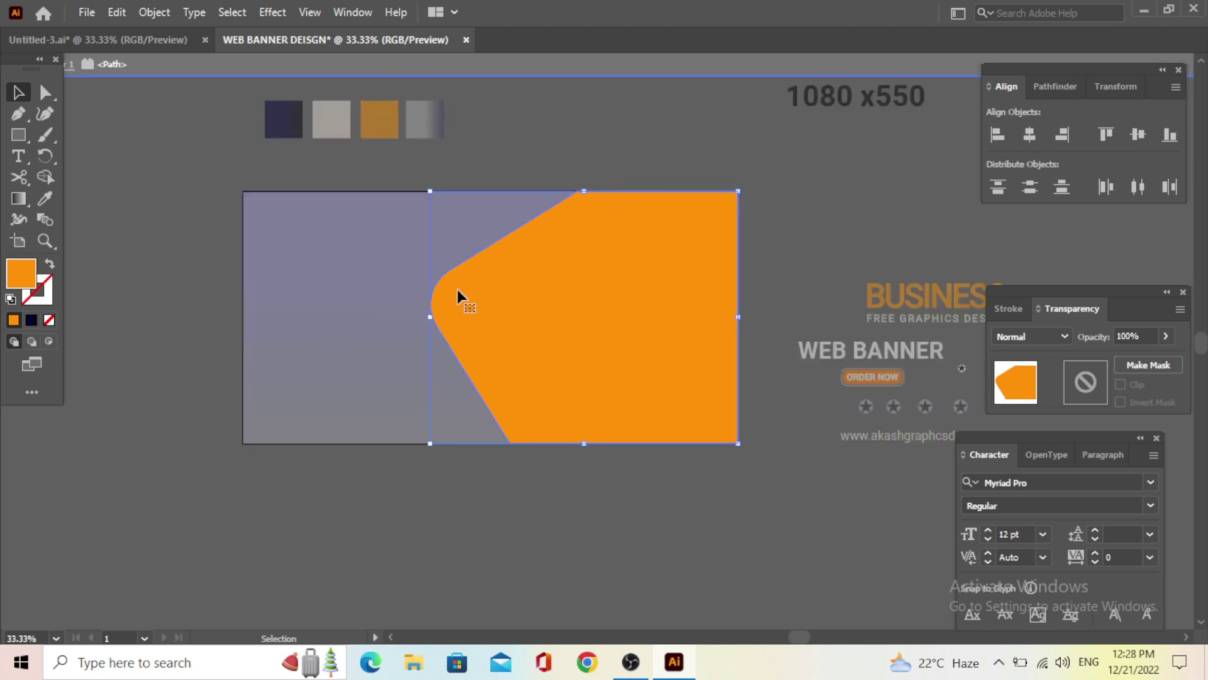
{"action": "double_click", "coordinate": [606, 119]}
{"action": "left_click_drag", "start_coordinate": [443, 284], "coordinate": [365, 316]}
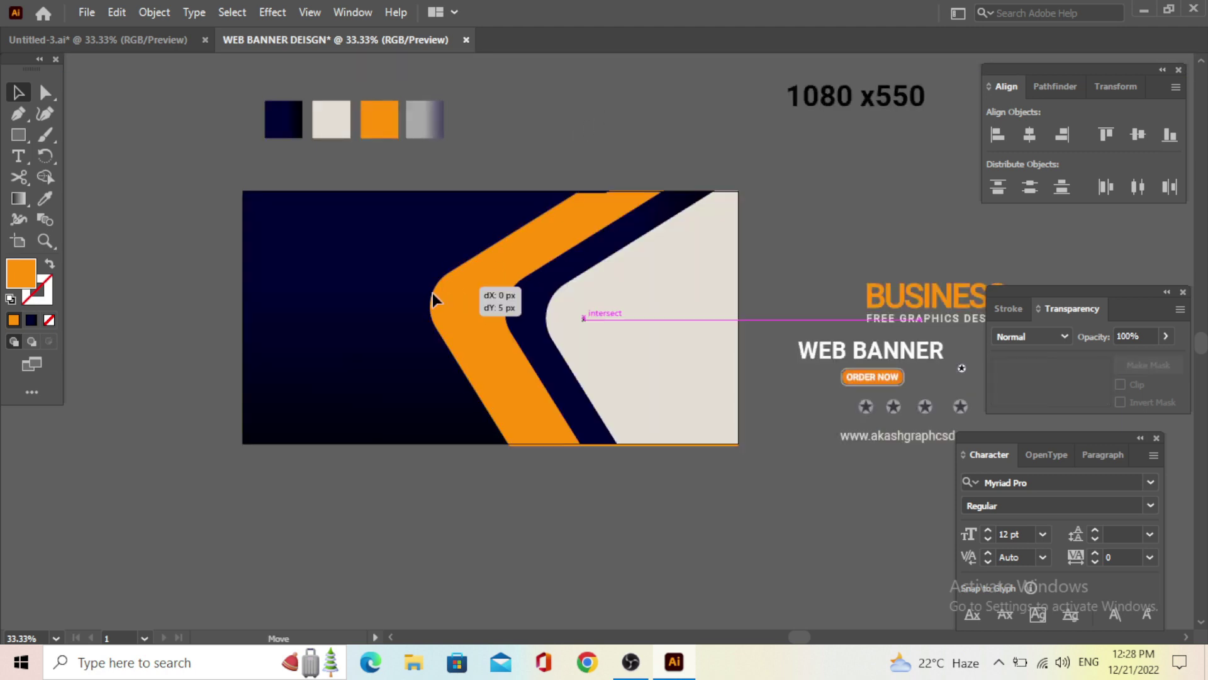
{"action": "key", "text": "ctrl+z"}
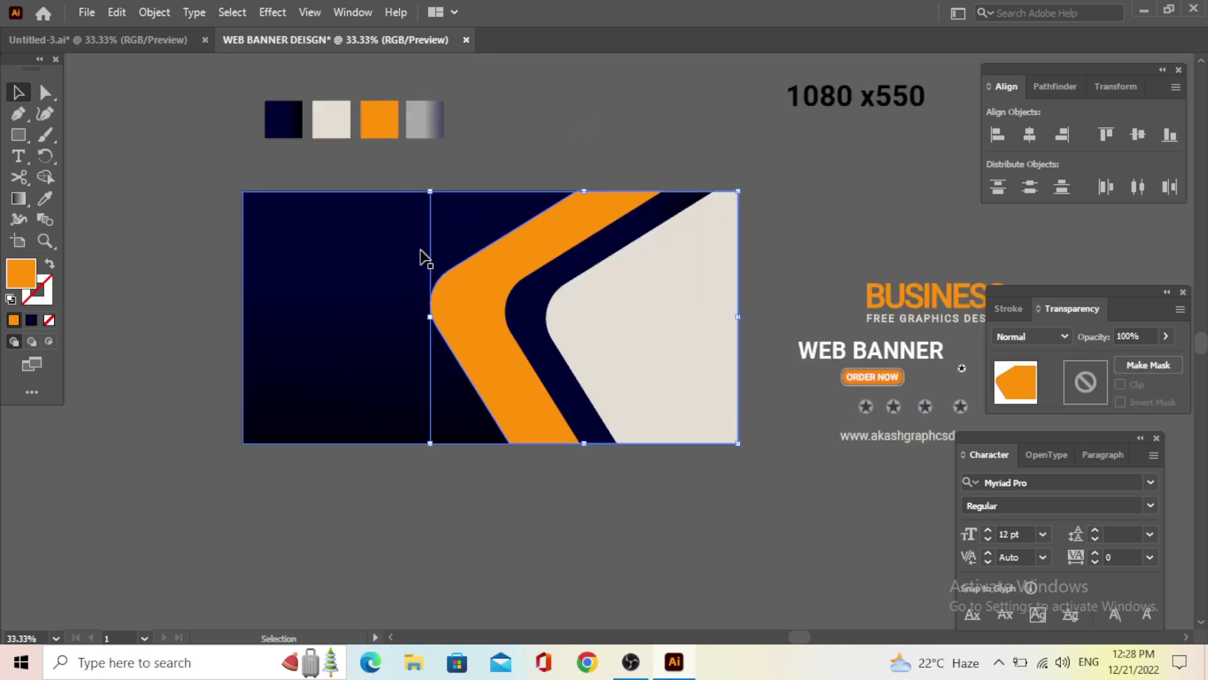
Swap the shape's fill and stroke into an orange outline and shift it up-right
{"action": "left_click", "coordinate": [50, 267]}
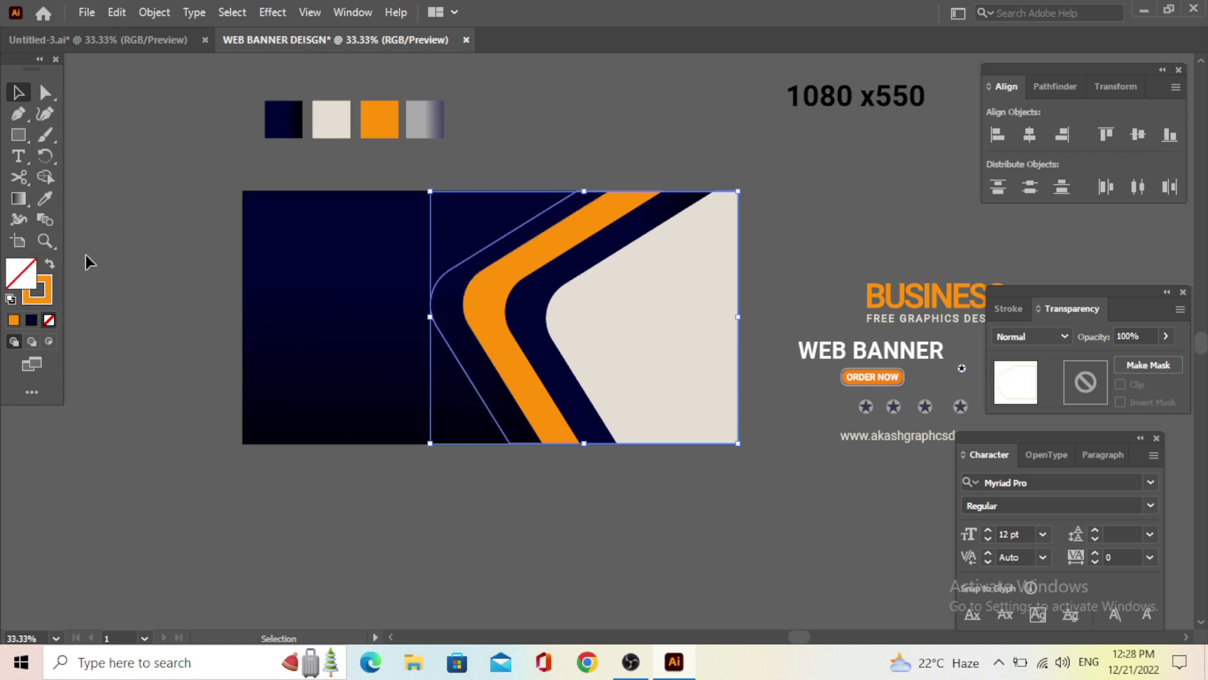
{"action": "left_click", "coordinate": [567, 145]}
{"action": "scroll", "coordinate": [497, 271], "scroll_direction": "up", "scroll_amount": 1}
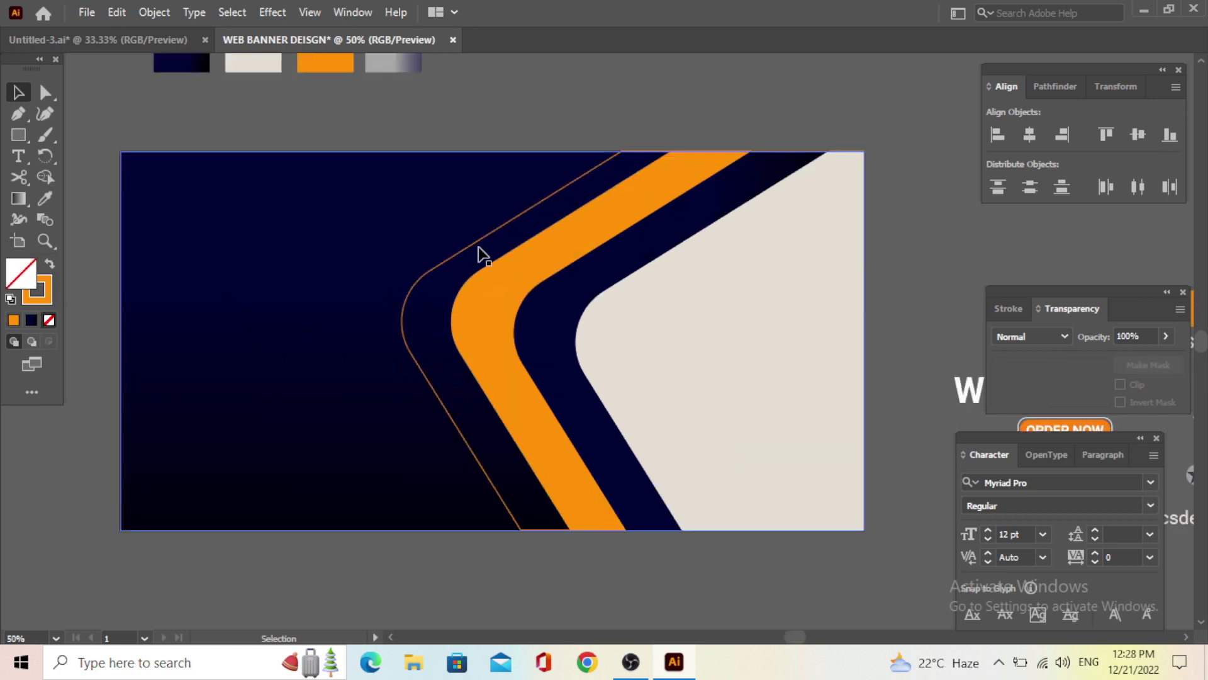
{"action": "mouse_move", "coordinate": [478, 246]}
{"action": "left_mouse_down"}
{"action": "mouse_move", "coordinate": [514, 222]}
{"action": "mouse_move", "coordinate": [531, 229]}
{"action": "left_mouse_up"}
Drop the outline along the orange band's edge and set its stroke weight to 4 pt
{"action": "left_click", "coordinate": [686, 113]}
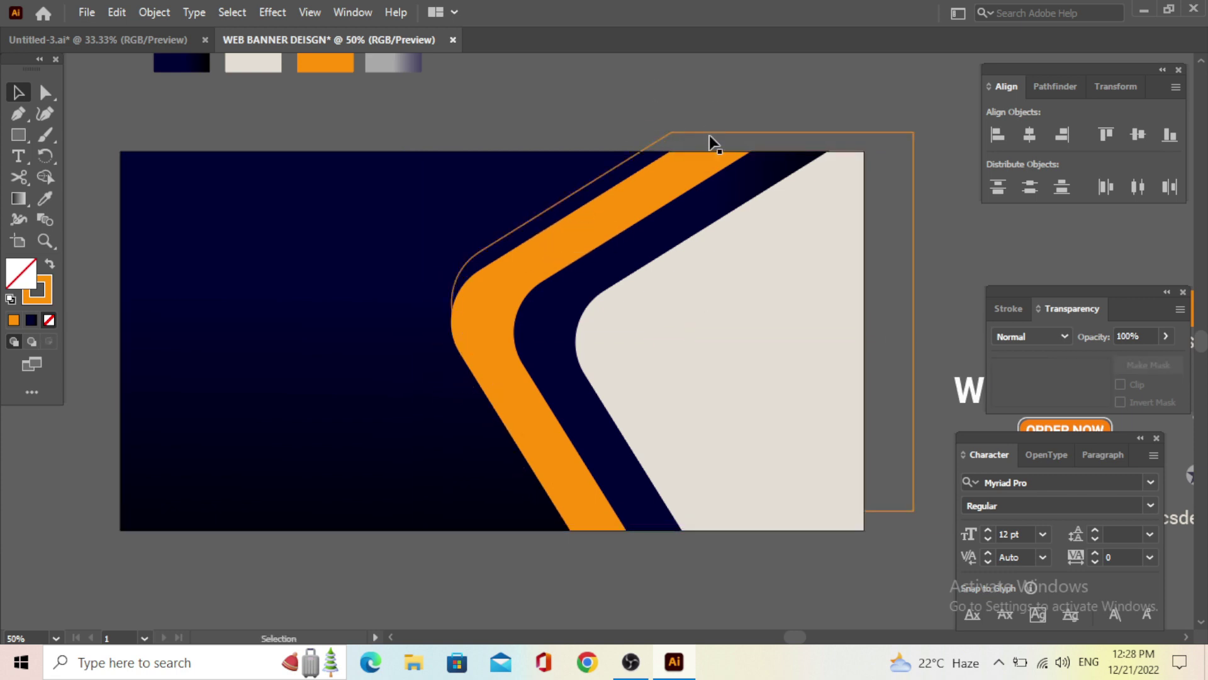
{"action": "left_click", "coordinate": [741, 142]}
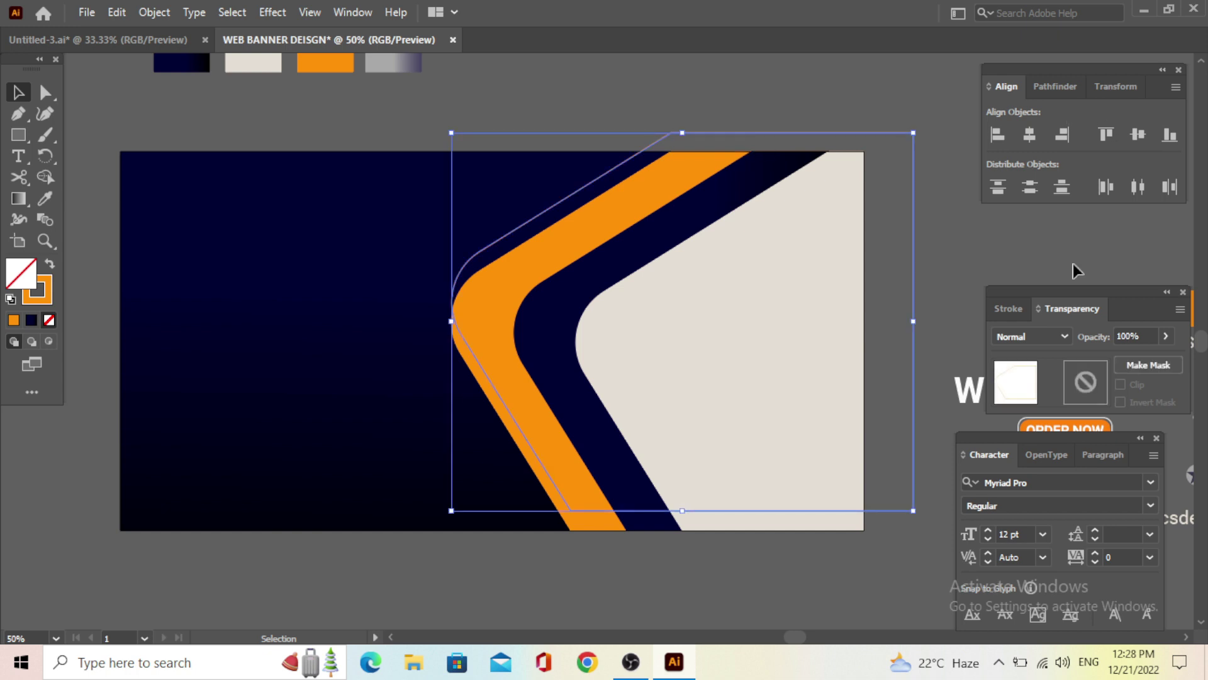
{"action": "left_click", "coordinate": [1011, 308]}
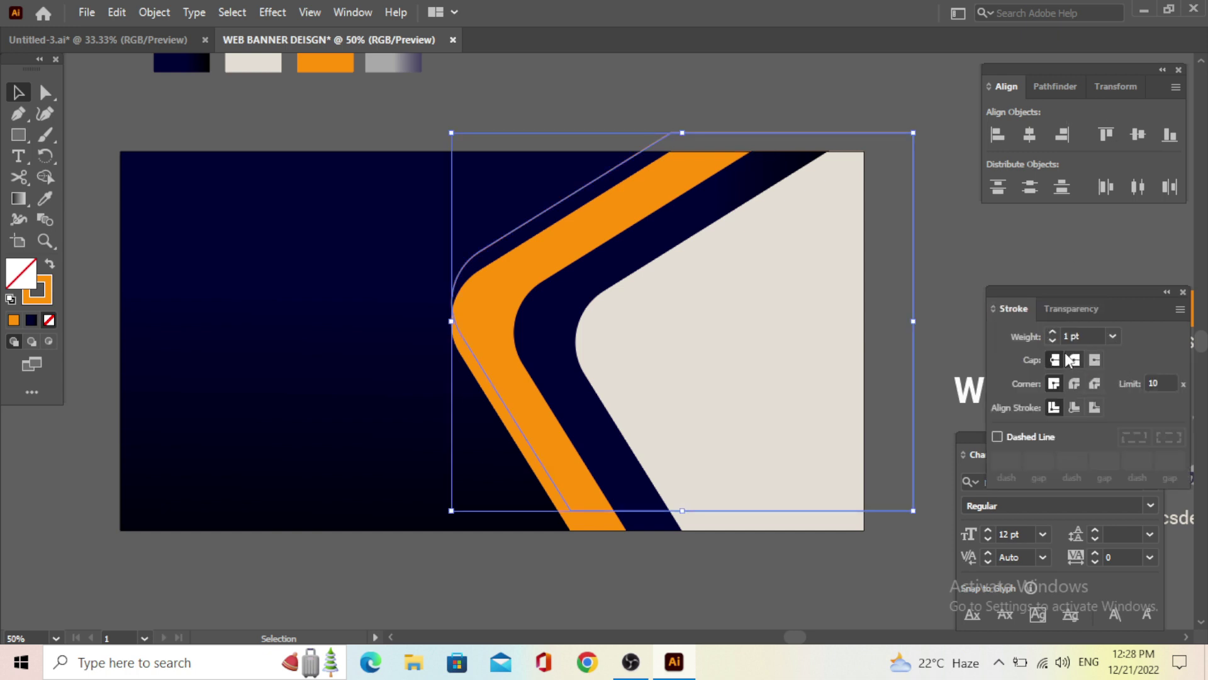
{"action": "left_click", "coordinate": [1052, 331]}
{"action": "left_click", "coordinate": [1052, 332]}
{"action": "left_click", "coordinate": [759, 83]}
Make the outline's stroke colour white
{"action": "left_click", "coordinate": [748, 133]}
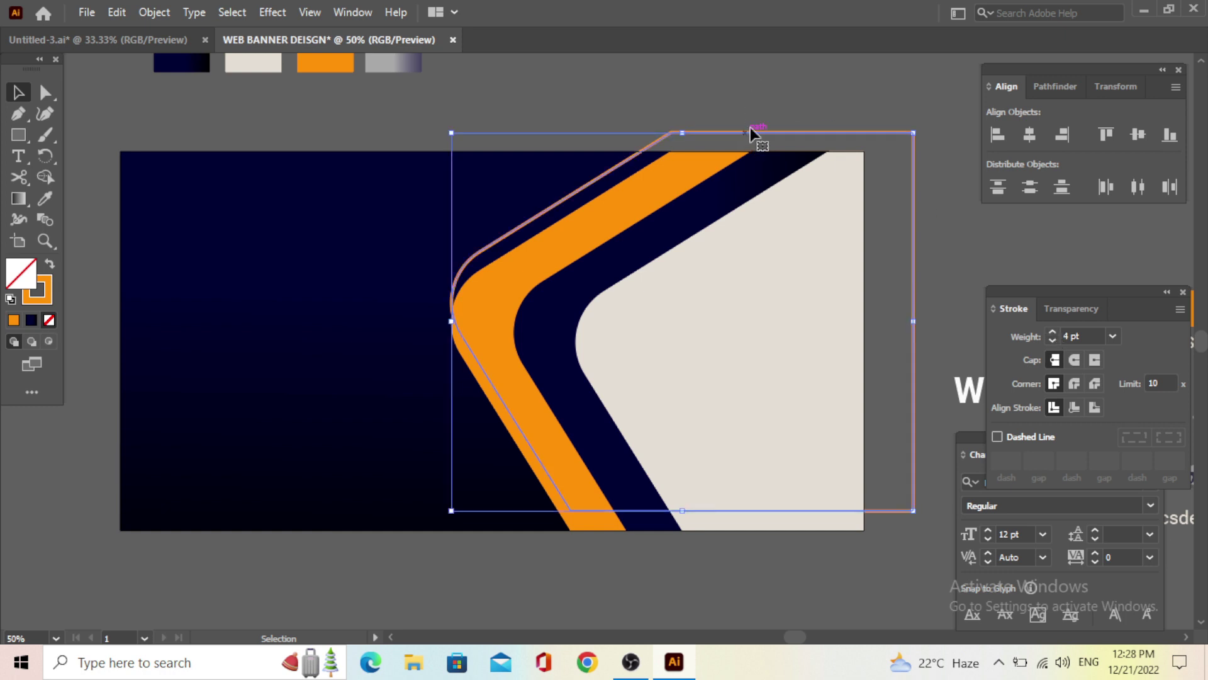
{"action": "left_click", "coordinate": [42, 302]}
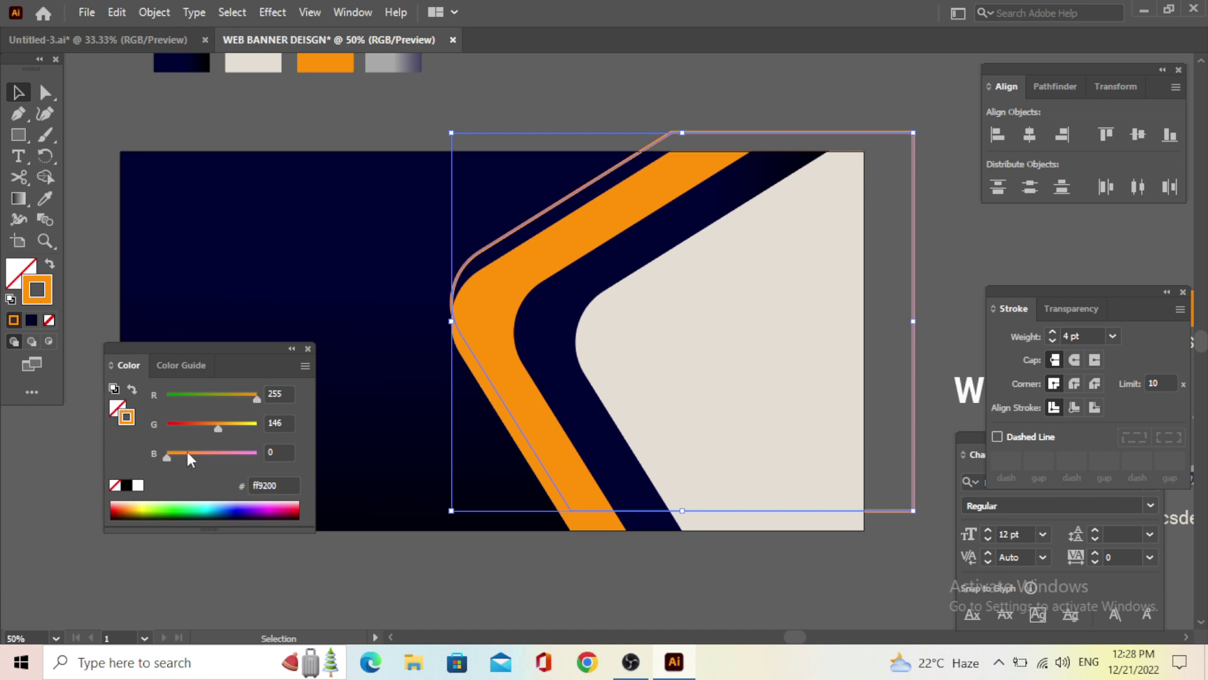
{"action": "left_click", "coordinate": [138, 485]}
{"action": "left_click", "coordinate": [787, 83]}
{"action": "left_click", "coordinate": [730, 132]}
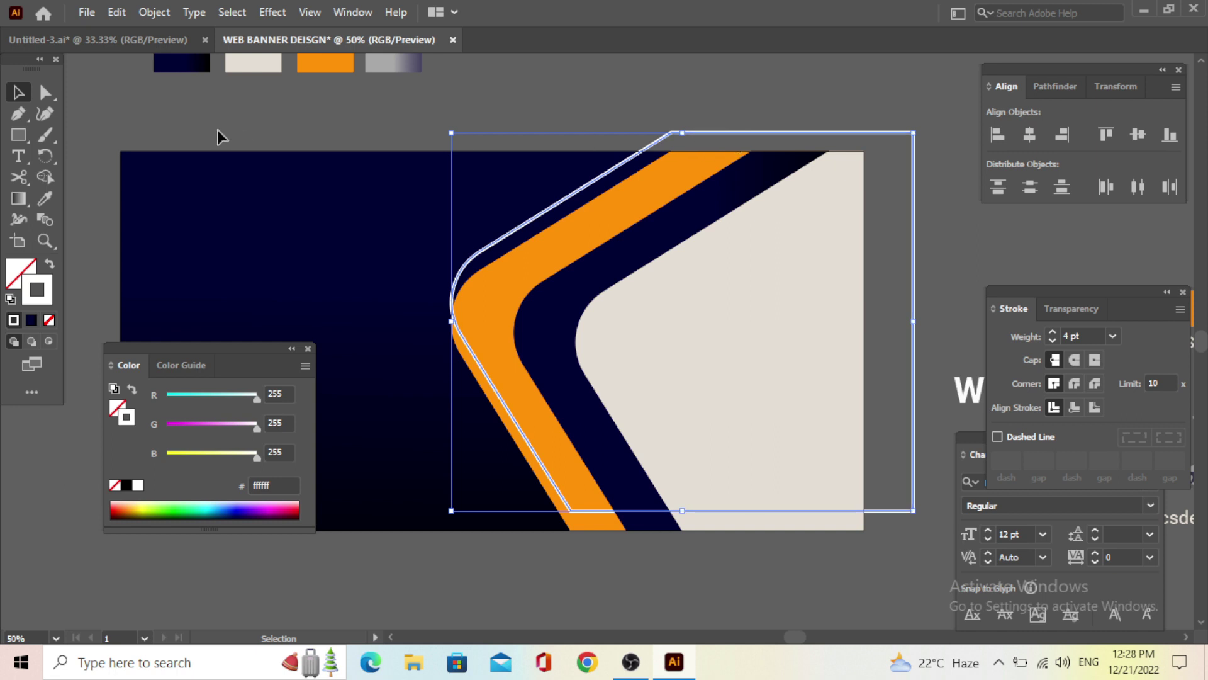
Cut the white path near the banner's top edge with Scissors and delete the lower segment
{"action": "key", "text": "c"}
{"action": "scroll", "coordinate": [672, 153], "scroll_direction": "up", "scroll_amount": 3}
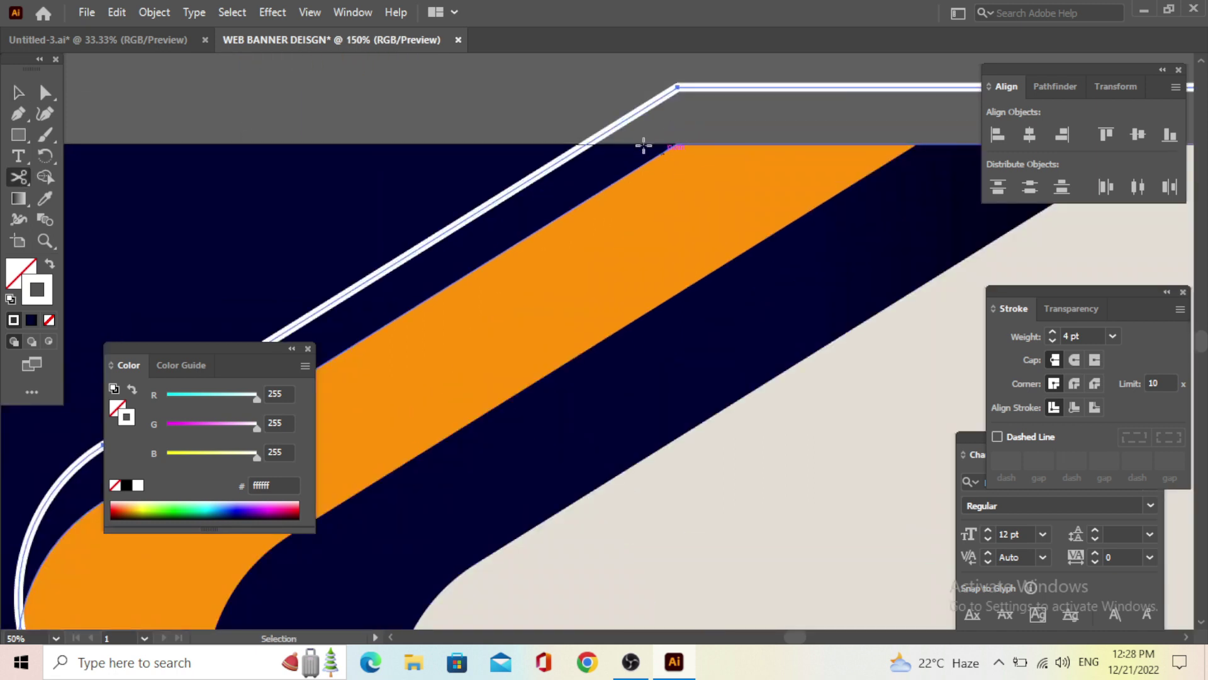
{"action": "left_click", "coordinate": [611, 129]}
{"action": "scroll", "coordinate": [614, 135], "scroll_direction": "down", "scroll_amount": 5}
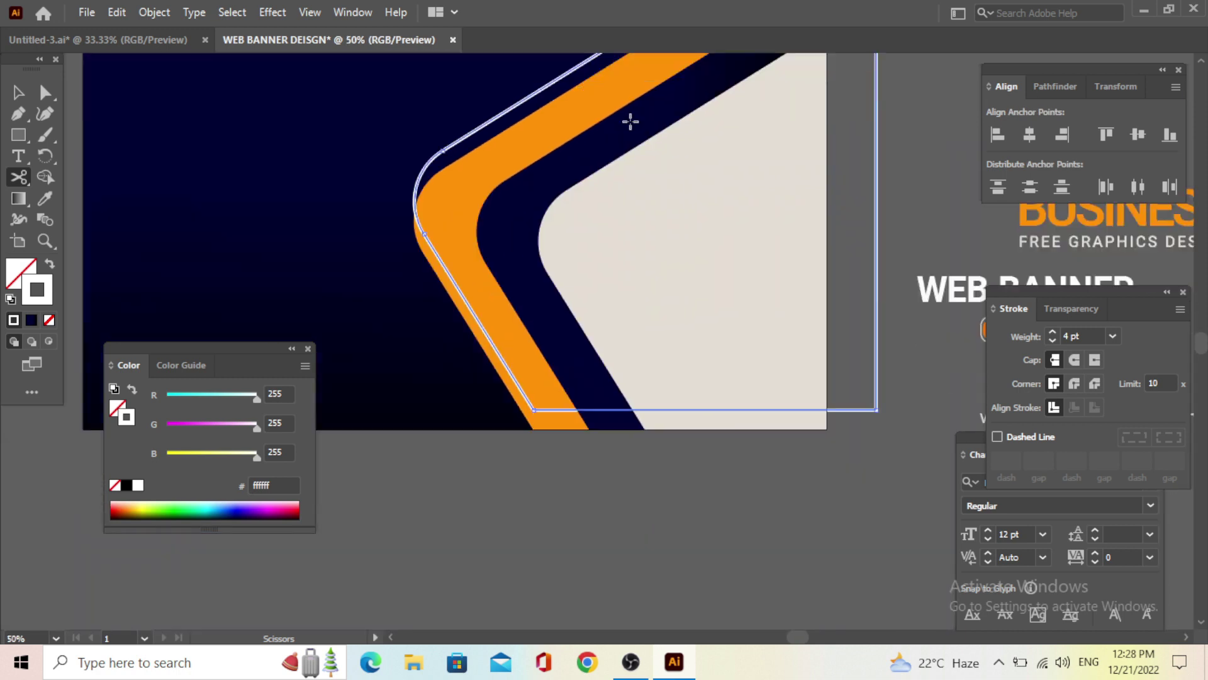
{"action": "scroll", "coordinate": [472, 224], "scroll_direction": "down", "scroll_amount": 2}
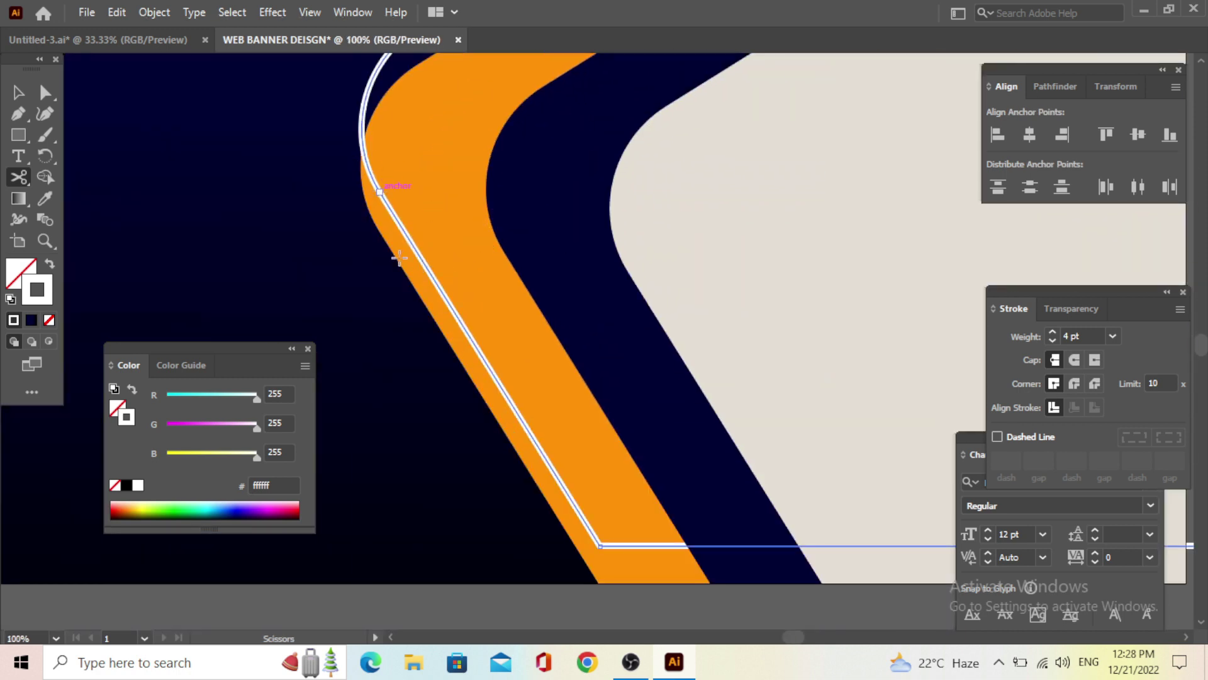
{"action": "scroll", "coordinate": [399, 258], "scroll_direction": "down", "scroll_amount": 2}
{"action": "key", "text": "v"}
{"action": "left_click", "coordinate": [392, 200]}
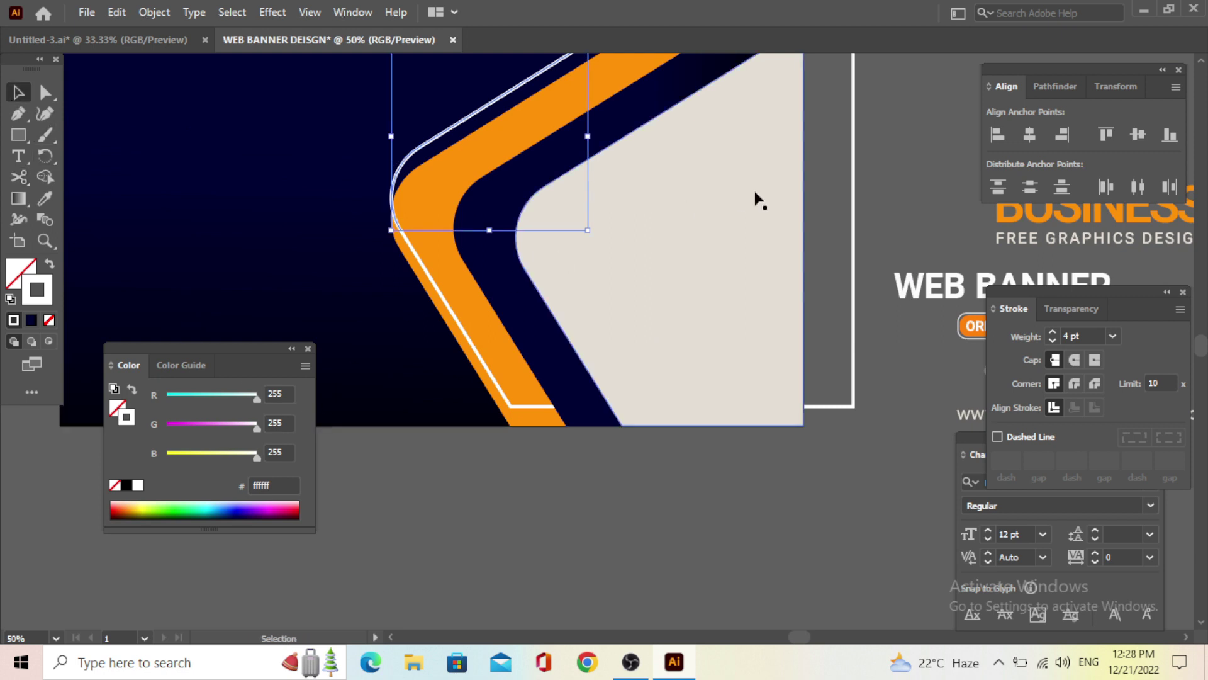
{"action": "left_click_drag", "start_coordinate": [879, 148], "coordinate": [815, 203]}
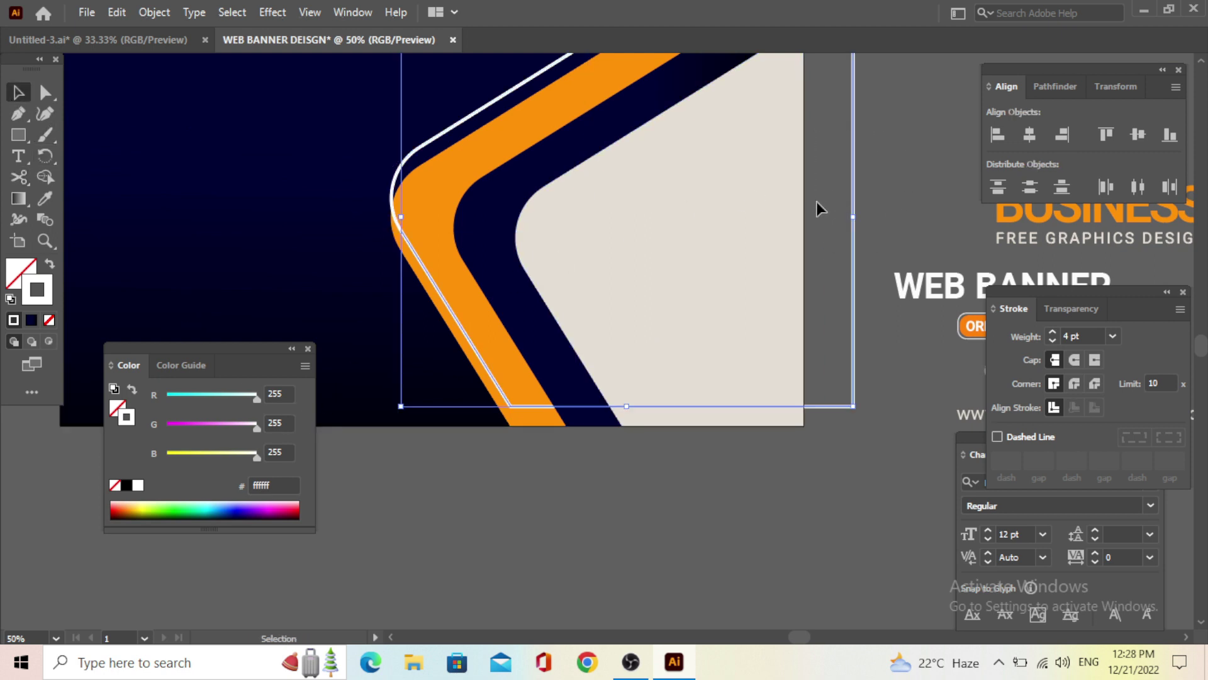
{"action": "key", "text": "Delete"}
Check the remaining white diagonal line's end anchor, then deselect it
{"action": "scroll", "coordinate": [575, 355], "scroll_direction": "down", "scroll_amount": 1}
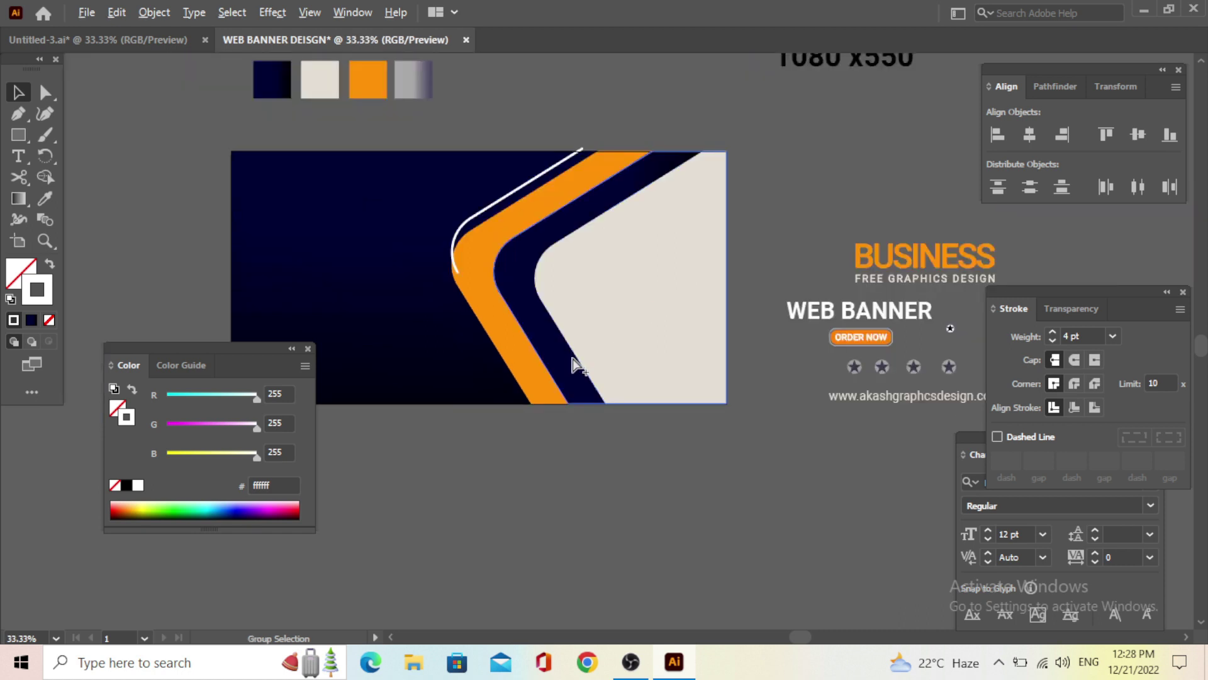
{"action": "scroll", "coordinate": [575, 189], "scroll_direction": "up", "scroll_amount": 3}
{"action": "left_click", "coordinate": [545, 129]}
{"action": "key", "text": "a"}
{"action": "left_click", "coordinate": [539, 126]}
{"action": "key", "text": "v"}
{"action": "scroll", "coordinate": [585, 182], "scroll_direction": "down", "scroll_amount": 2}
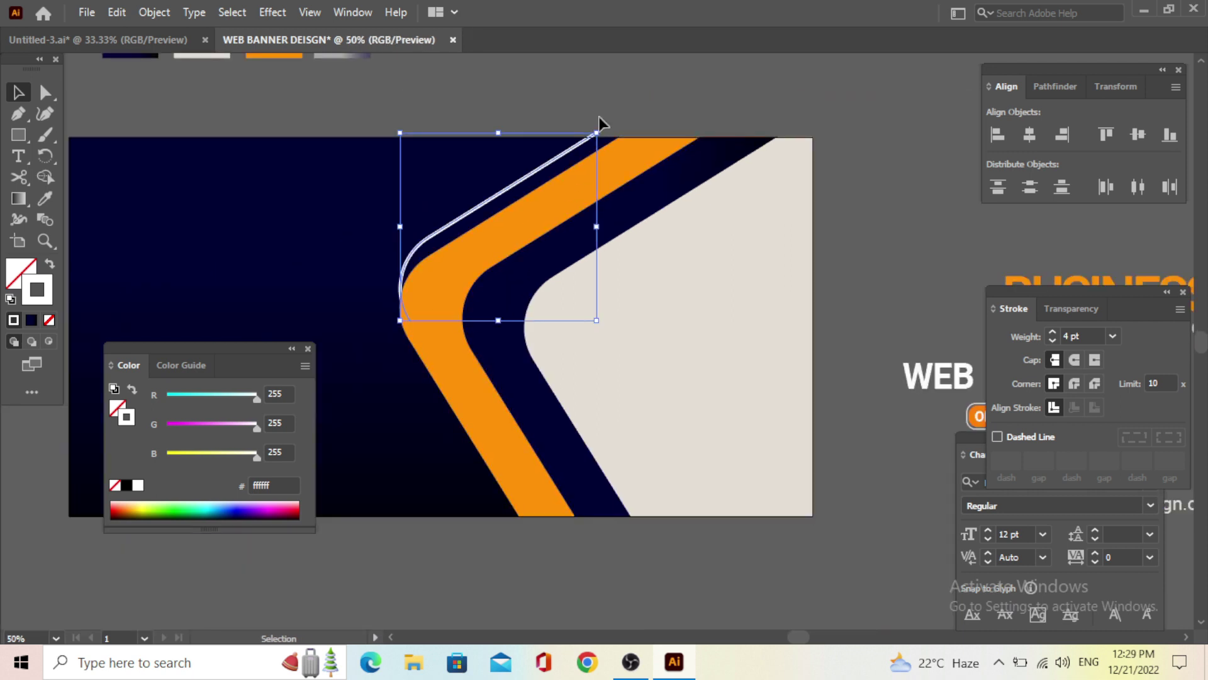
{"action": "left_click", "coordinate": [613, 68]}
{"action": "key", "text": "ctrl+alt"}
{"action": "scroll", "coordinate": [548, 165], "scroll_direction": "up", "scroll_amount": 1, "text": "alt"}
{"action": "scroll", "coordinate": [650, 189], "scroll_direction": "up", "scroll_amount": 1, "text": "alt"}
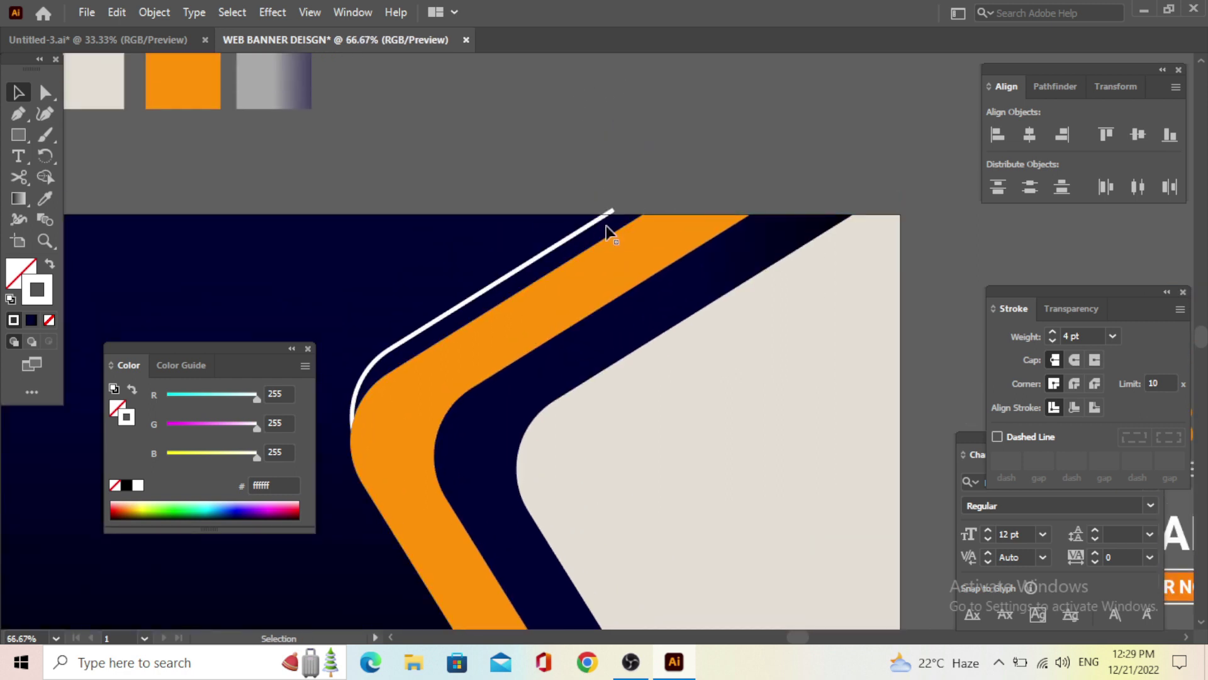
{"action": "scroll", "coordinate": [606, 234], "scroll_direction": "up", "scroll_amount": 2, "text": "alt"}
Expand the white diagonal line into a filled shape
{"action": "left_click", "coordinate": [627, 168]}
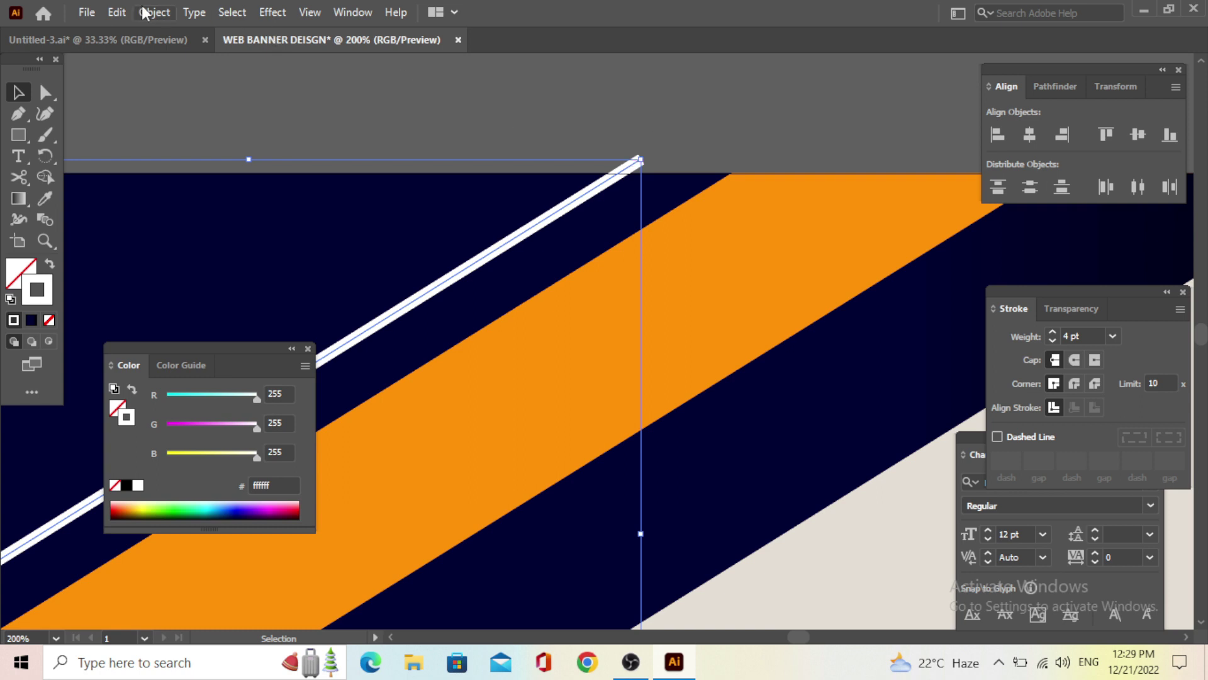
{"action": "left_click", "coordinate": [145, 13]}
{"action": "left_click", "coordinate": [271, 236]}
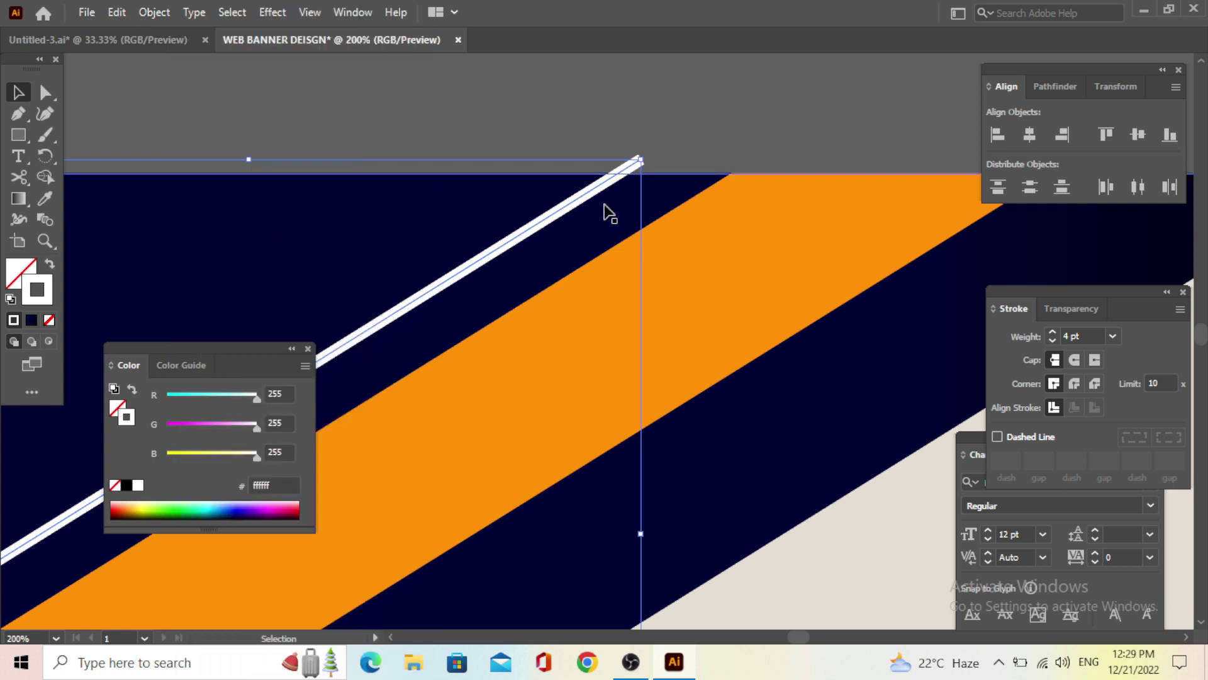
{"action": "left_click", "coordinate": [154, 13]}
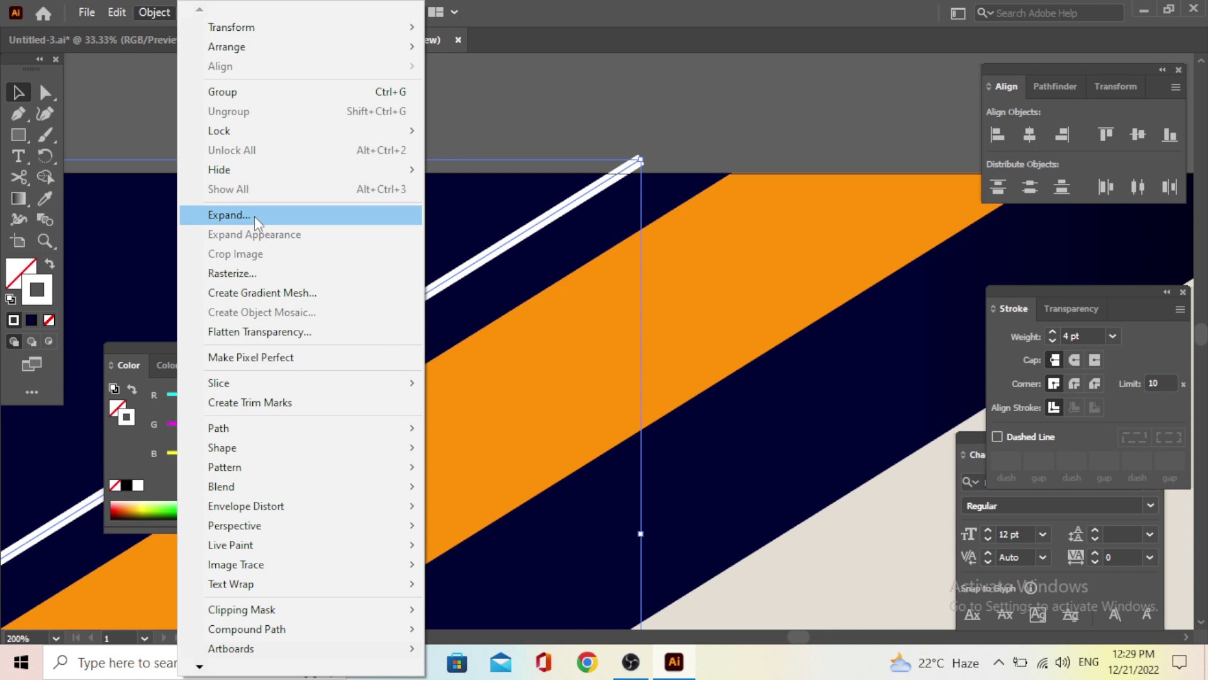
{"action": "left_click", "coordinate": [229, 215]}
{"action": "left_click", "coordinate": [591, 447]}
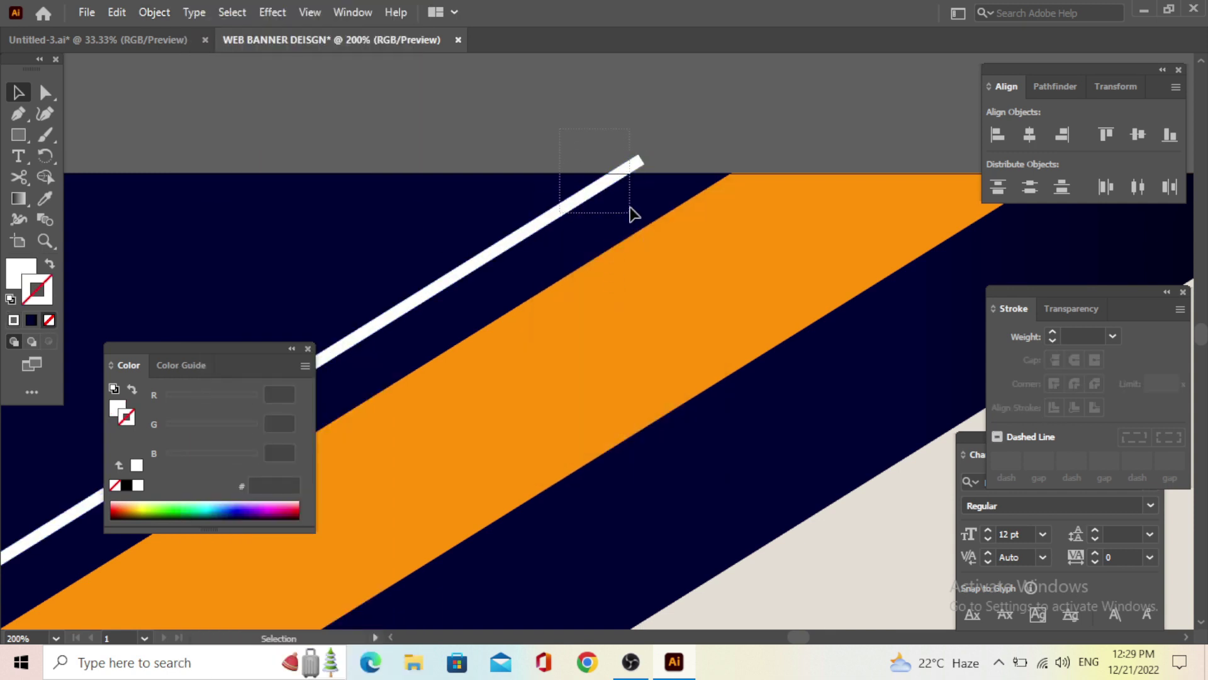
Delete the expanded line's part above the artboard with Shape Builder, then zoom out
{"action": "left_click_drag", "start_coordinate": [612, 204], "coordinate": [630, 210]}
{"action": "left_click", "coordinate": [45, 177]}
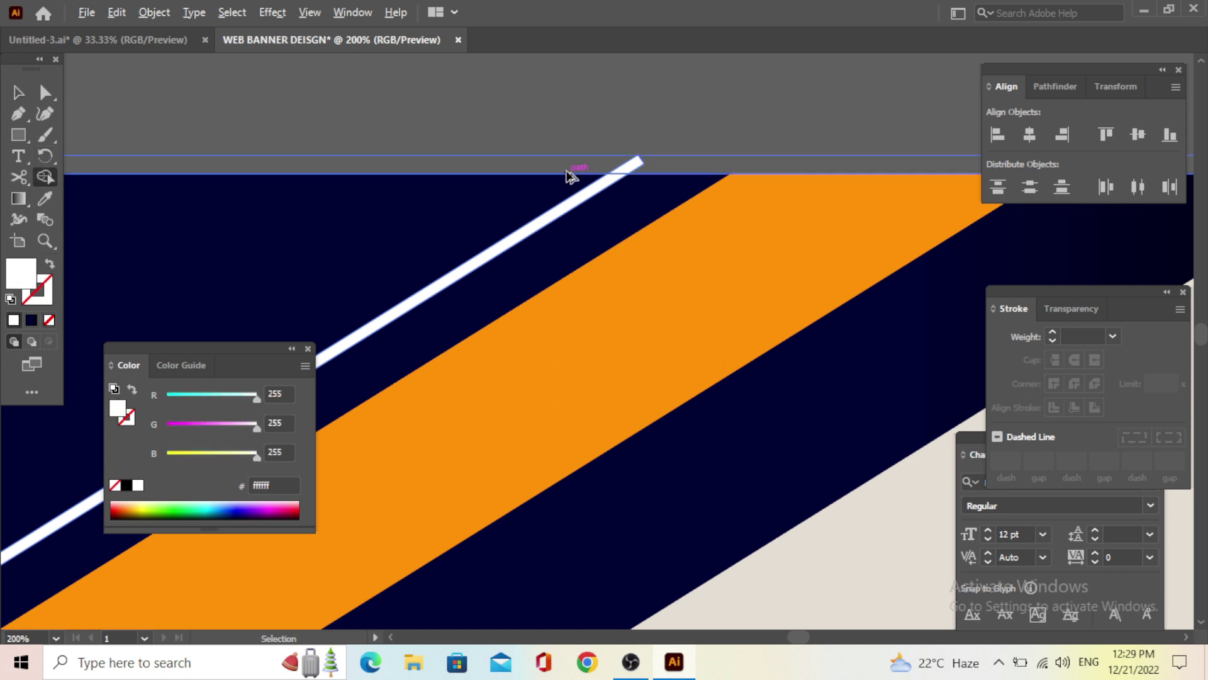
{"action": "scroll", "coordinate": [570, 178], "scroll_direction": "up", "scroll_amount": 1}
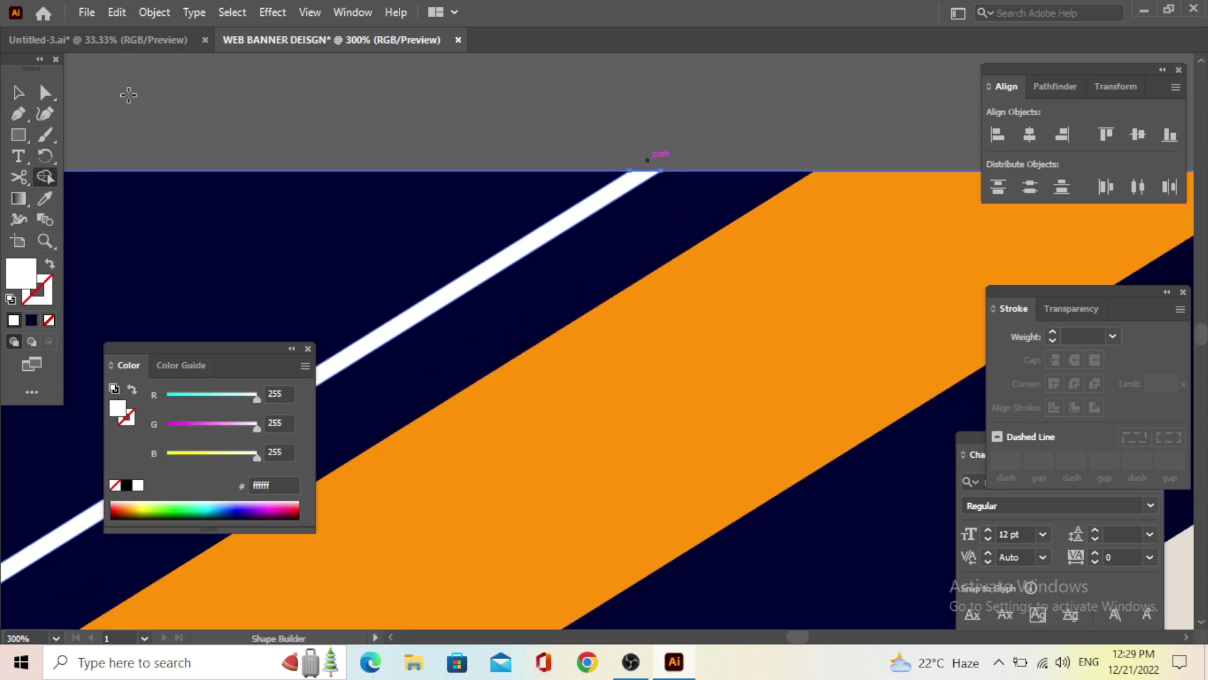
{"action": "left_click", "coordinate": [18, 92]}
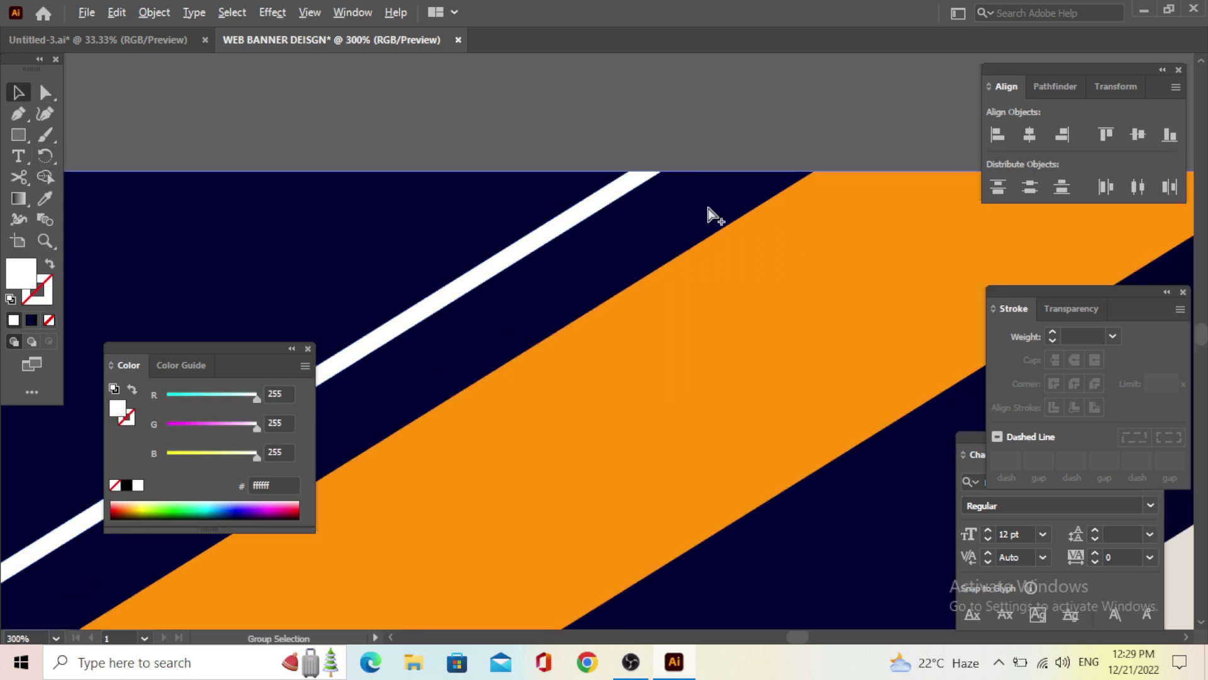
{"action": "scroll", "coordinate": [645, 185], "scroll_direction": "up", "scroll_amount": 2}
{"action": "scroll", "coordinate": [651, 179], "scroll_direction": "down", "scroll_amount": 2}
{"action": "scroll", "coordinate": [661, 170], "scroll_direction": "down", "scroll_amount": 2}
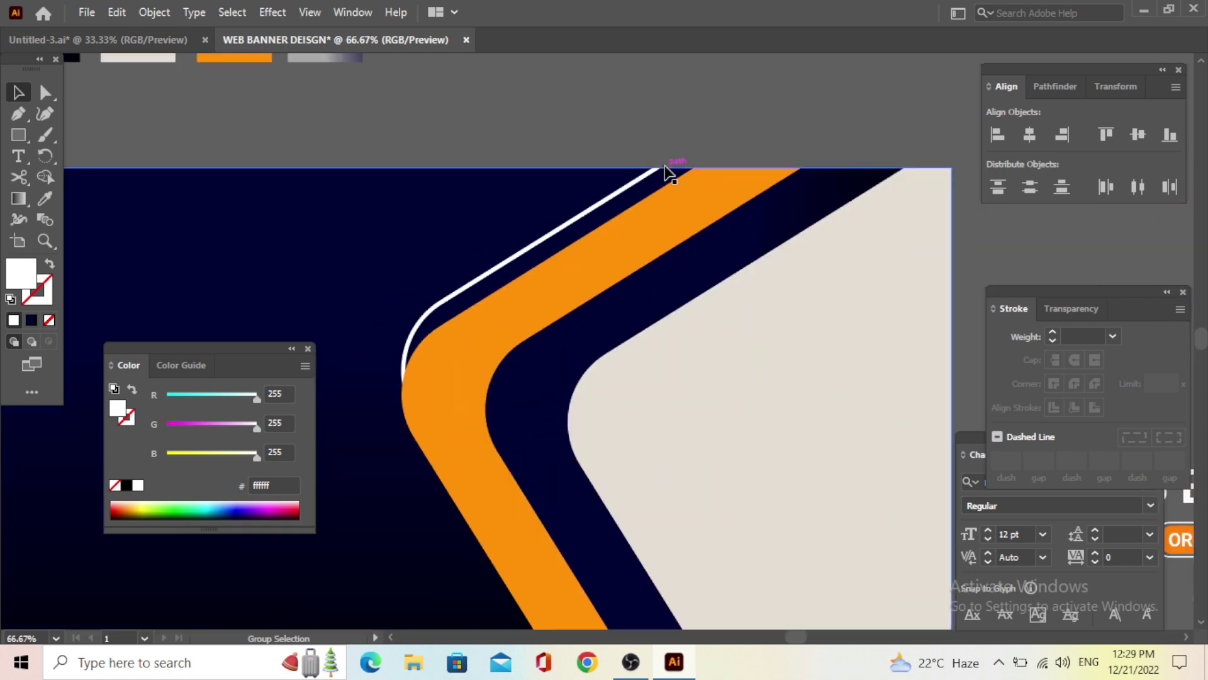
{"action": "scroll", "coordinate": [690, 256], "scroll_direction": "down", "scroll_amount": 1}
{"action": "scroll", "coordinate": [690, 264], "scroll_direction": "down", "scroll_amount": 1}
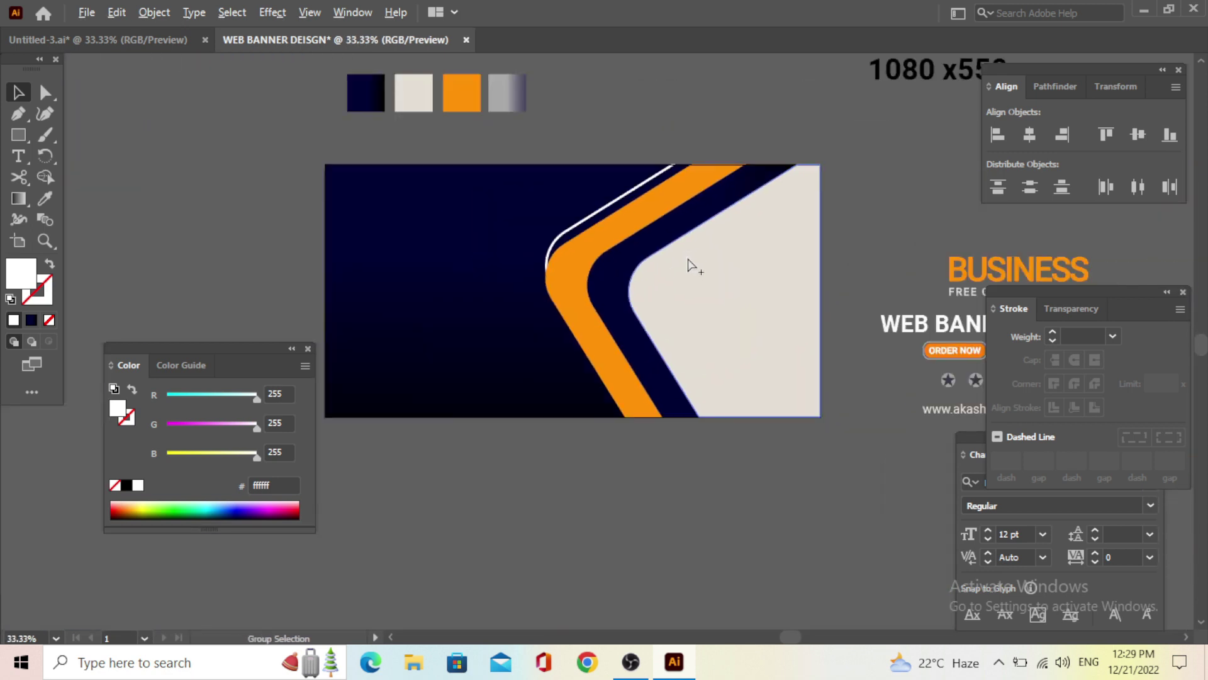
{"action": "scroll", "coordinate": [690, 269], "scroll_direction": "up", "scroll_amount": 1}
{"action": "scroll", "coordinate": [531, 480], "scroll_direction": "down", "scroll_amount": 1}
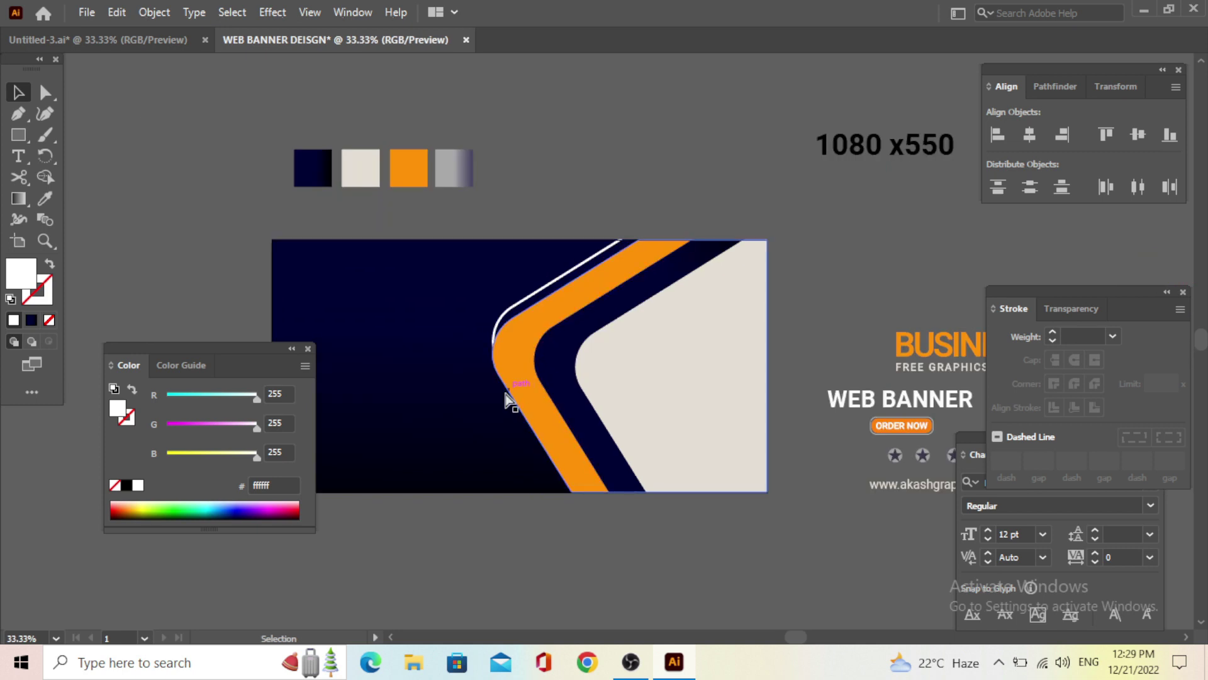
Duplicate the orange band with a slight offset to the left
{"action": "scroll", "coordinate": [500, 399], "scroll_direction": "up", "scroll_amount": 1}
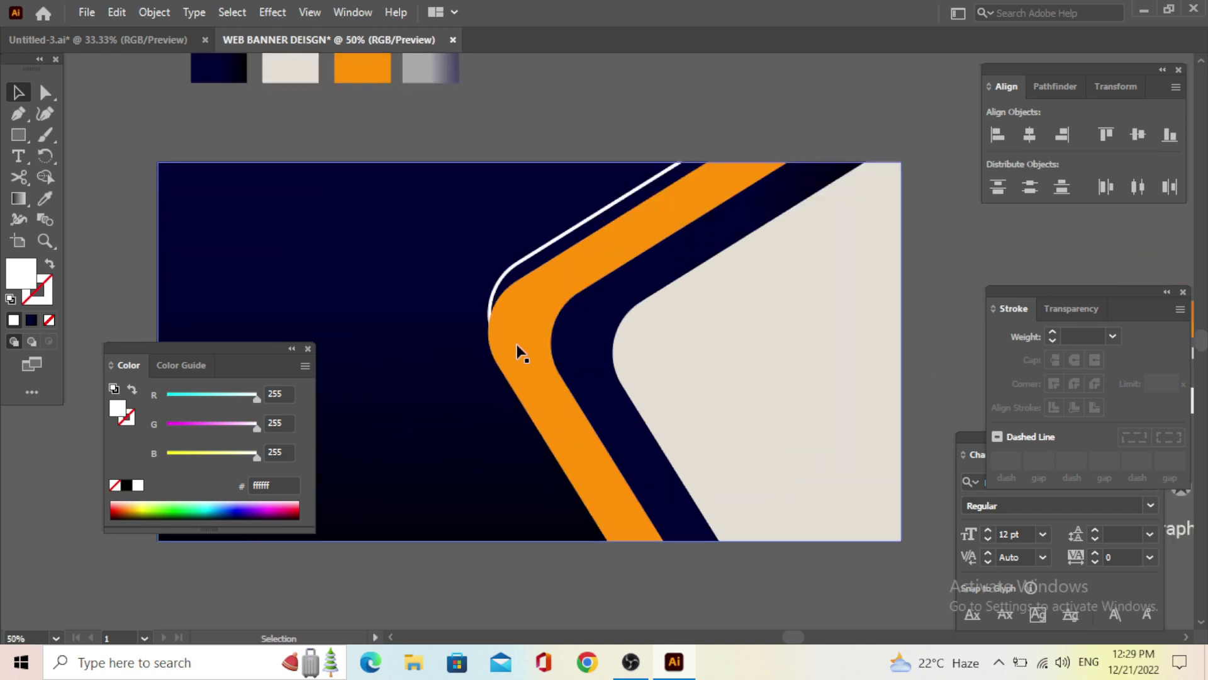
{"action": "left_click", "coordinate": [514, 348]}
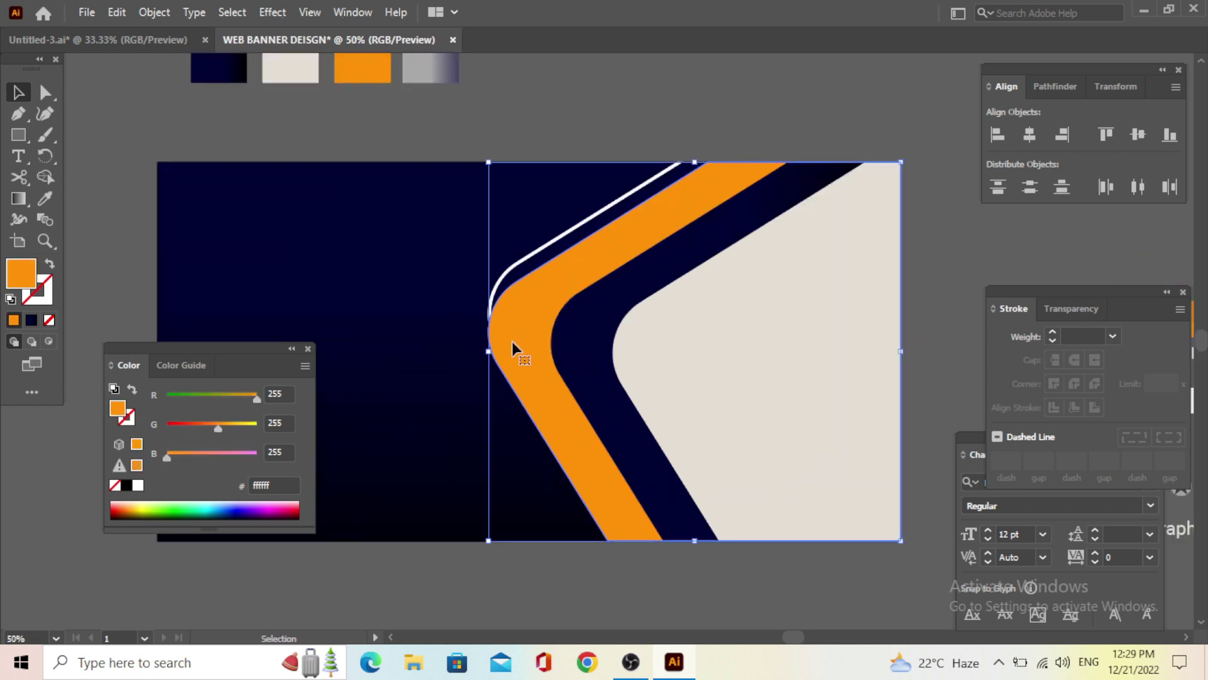
{"action": "key", "text": "a"}
{"action": "key", "text": "v"}
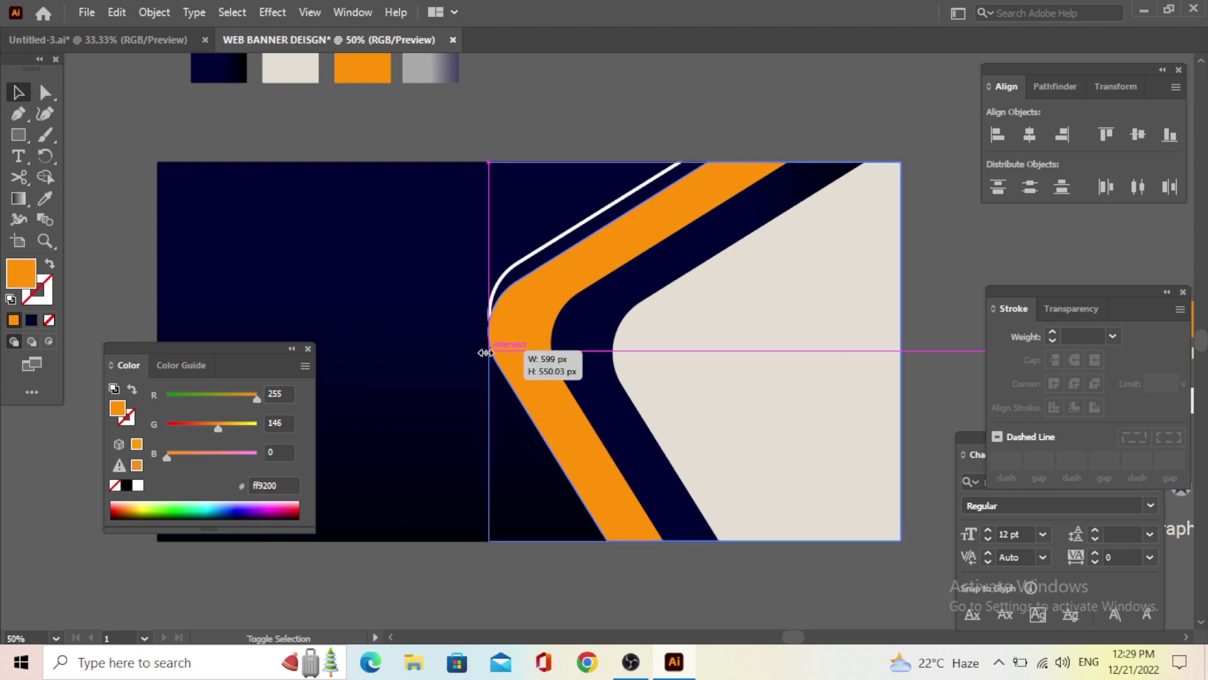
{"action": "key", "text": "a"}
{"action": "key", "text": "v"}
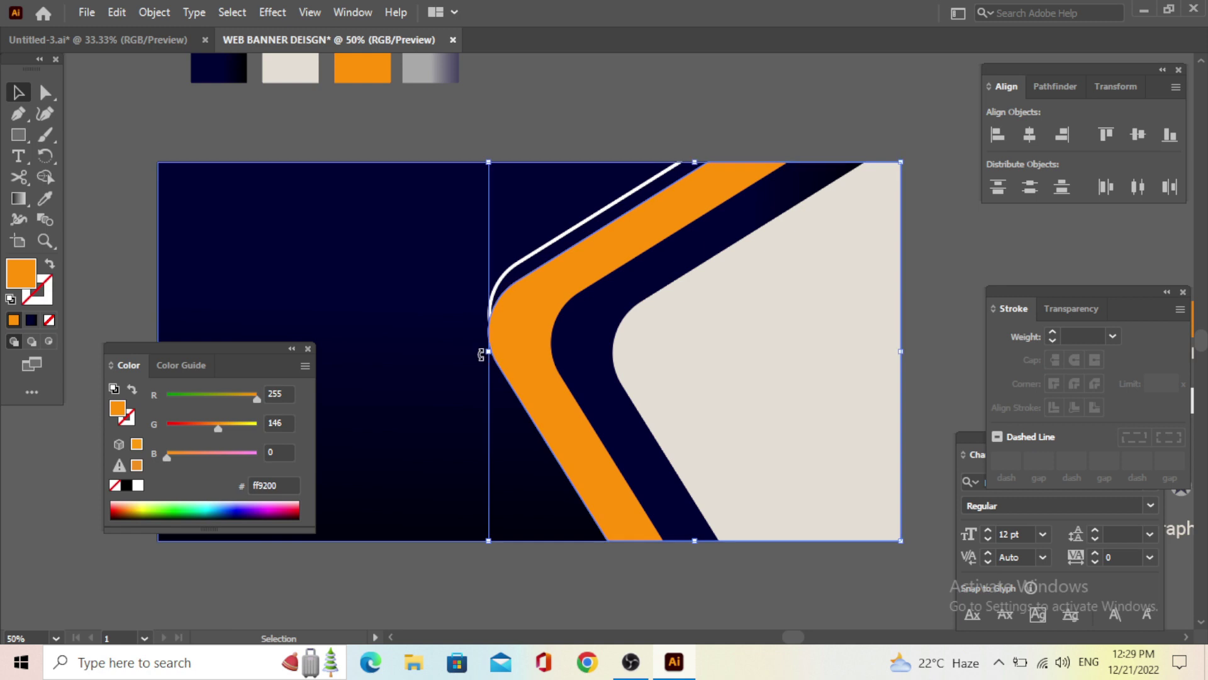
{"action": "left_click_drag", "start_coordinate": [575, 395], "coordinate": [559, 396]}
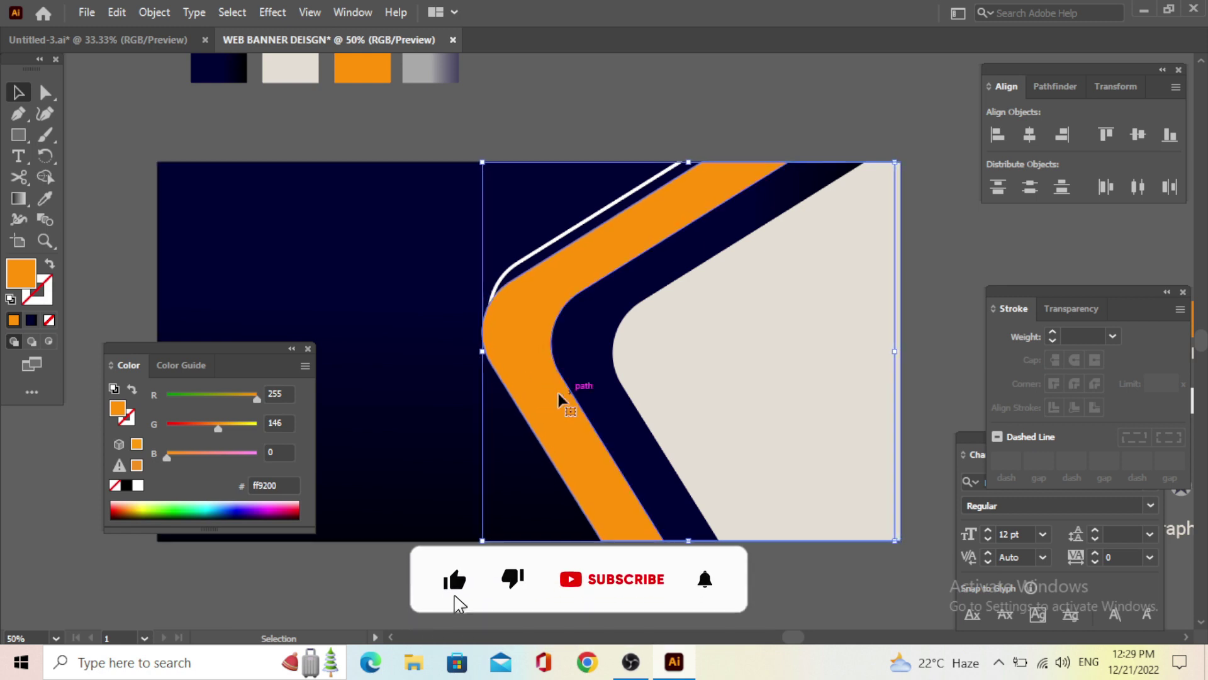
Give the copy a near-white fill in the Color Picker, starting from ddd3c7
{"action": "left_click", "coordinate": [51, 267]}
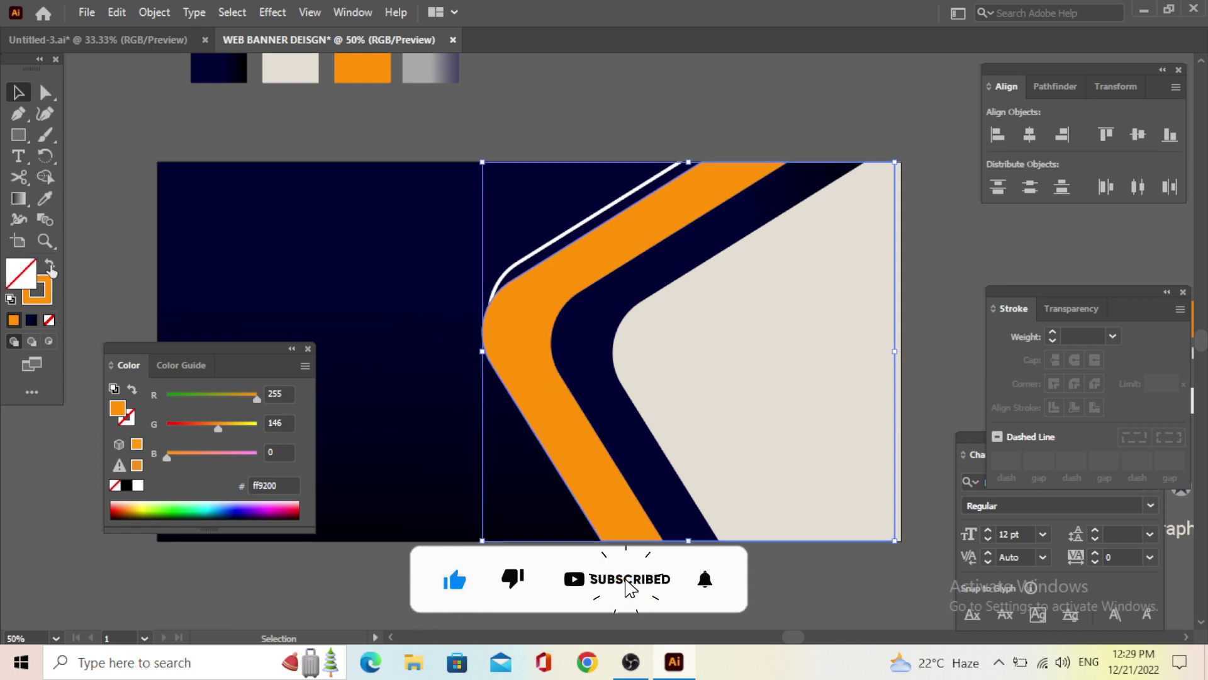
{"action": "left_click", "coordinate": [44, 301]}
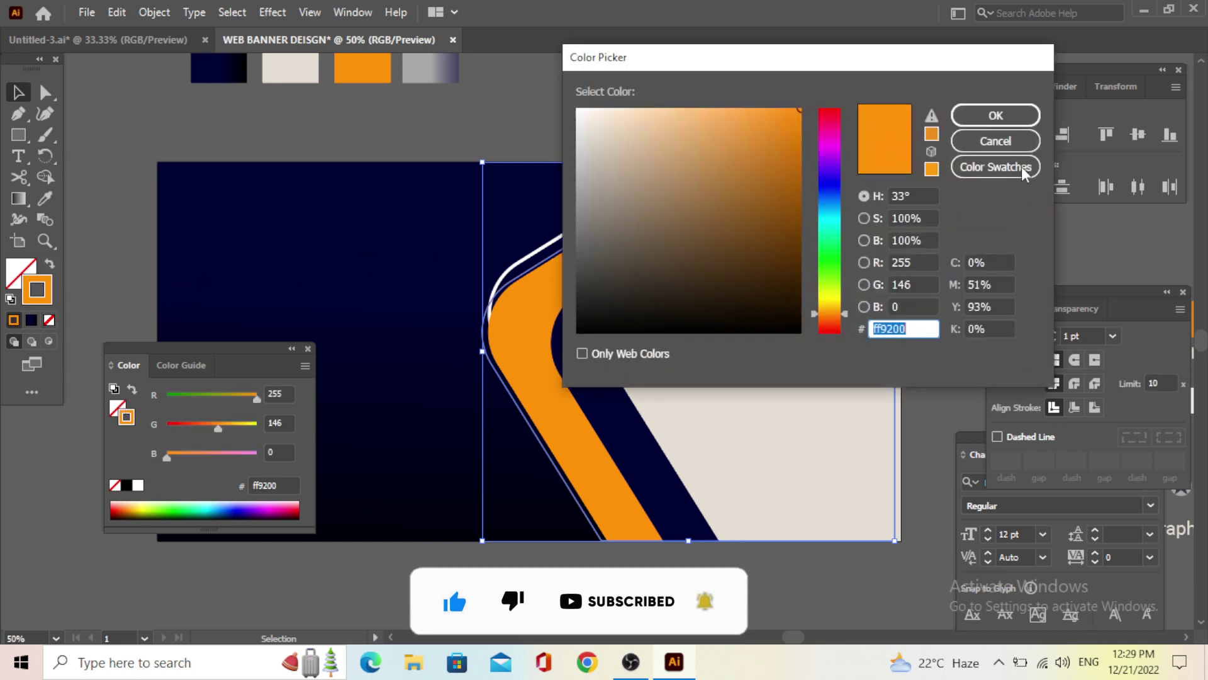
{"action": "left_click", "coordinate": [1003, 139]}
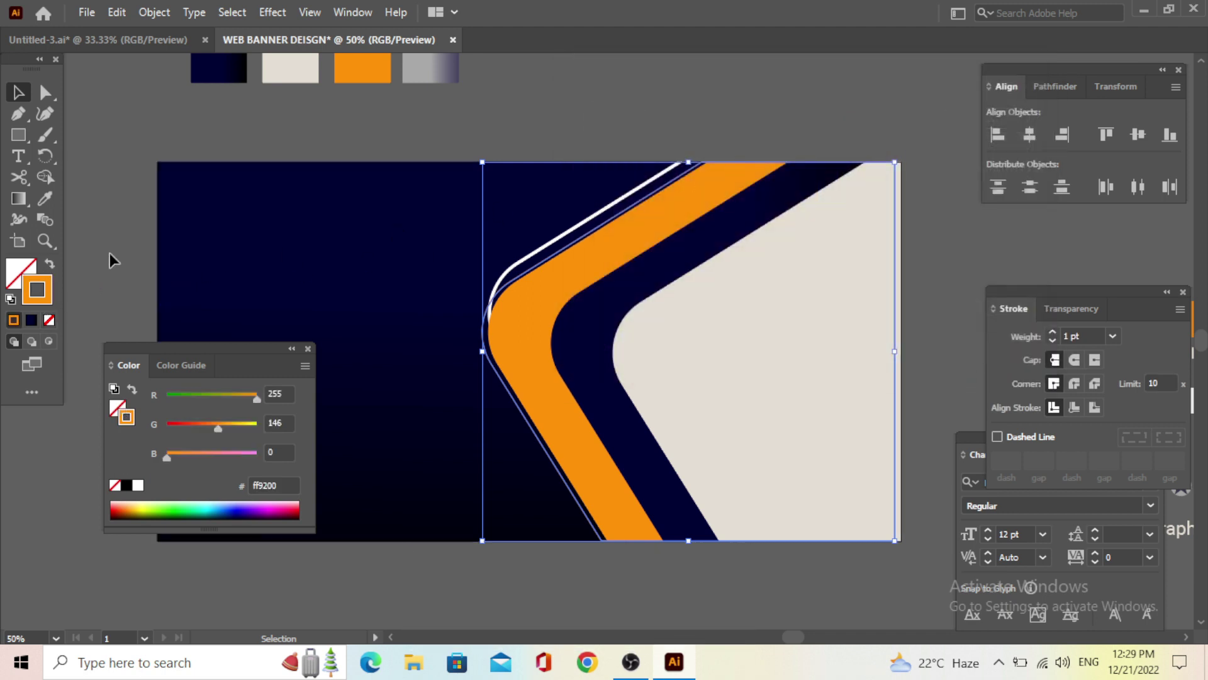
{"action": "left_click", "coordinate": [52, 268]}
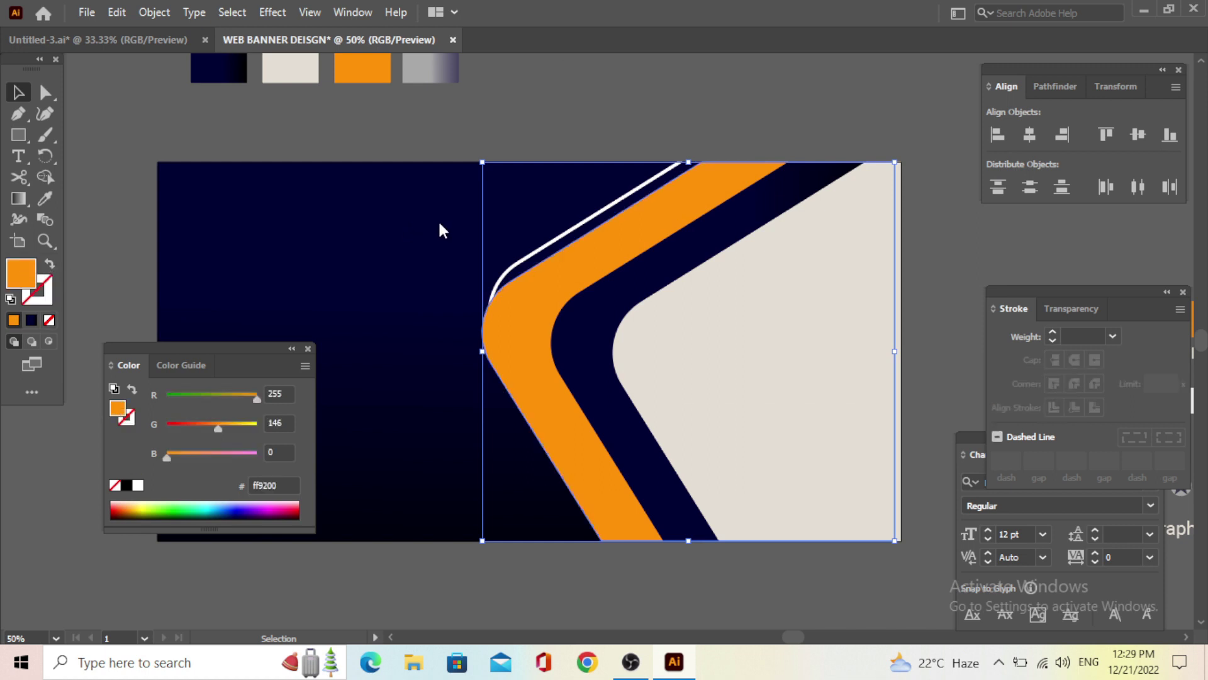
{"action": "double_click", "coordinate": [21, 272]}
{"action": "type", "text": "ddd3c7"}
{"action": "left_click_drag", "start_coordinate": [598, 137], "coordinate": [555, 110]}
{"action": "key", "text": "Return"}
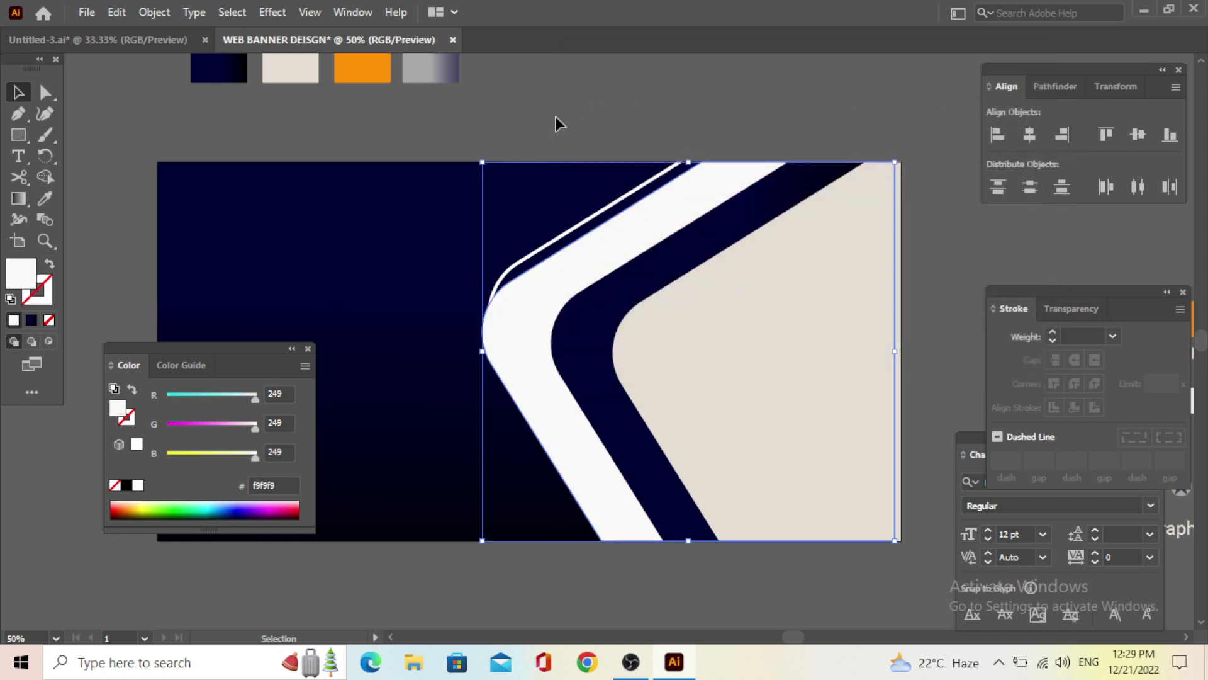
{"action": "key", "text": "ctrl+z"}
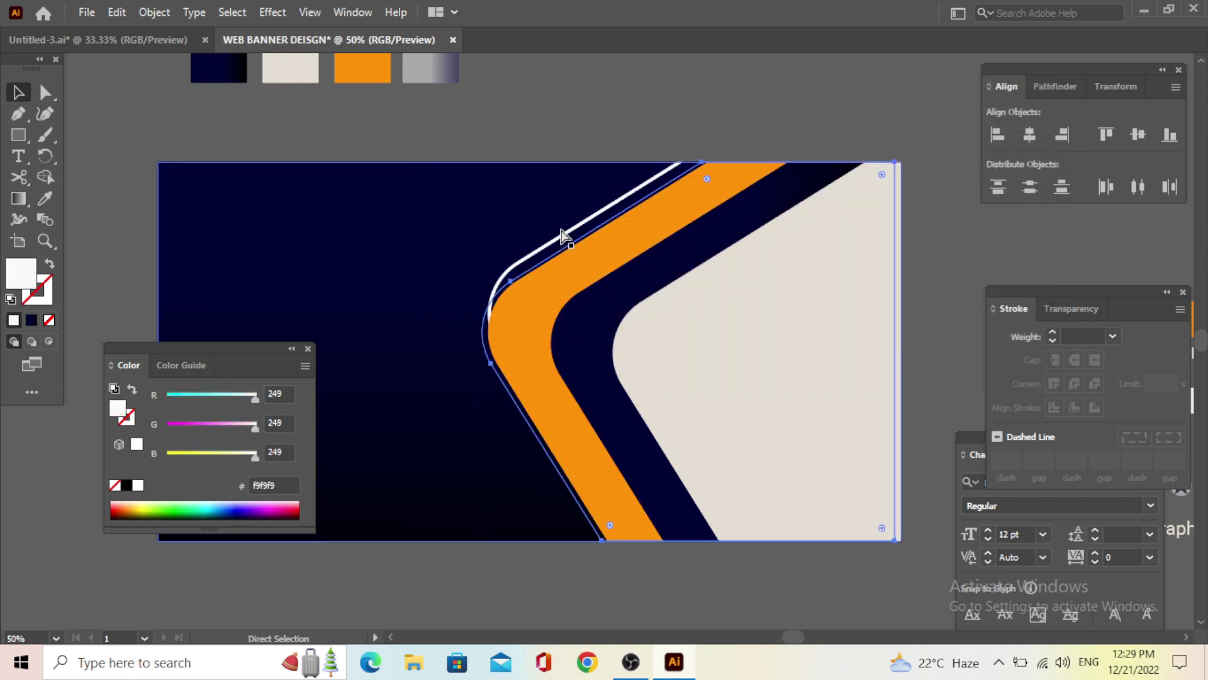
Select all, then deselect the artwork to review the banner
{"action": "left_click", "coordinate": [576, 93]}
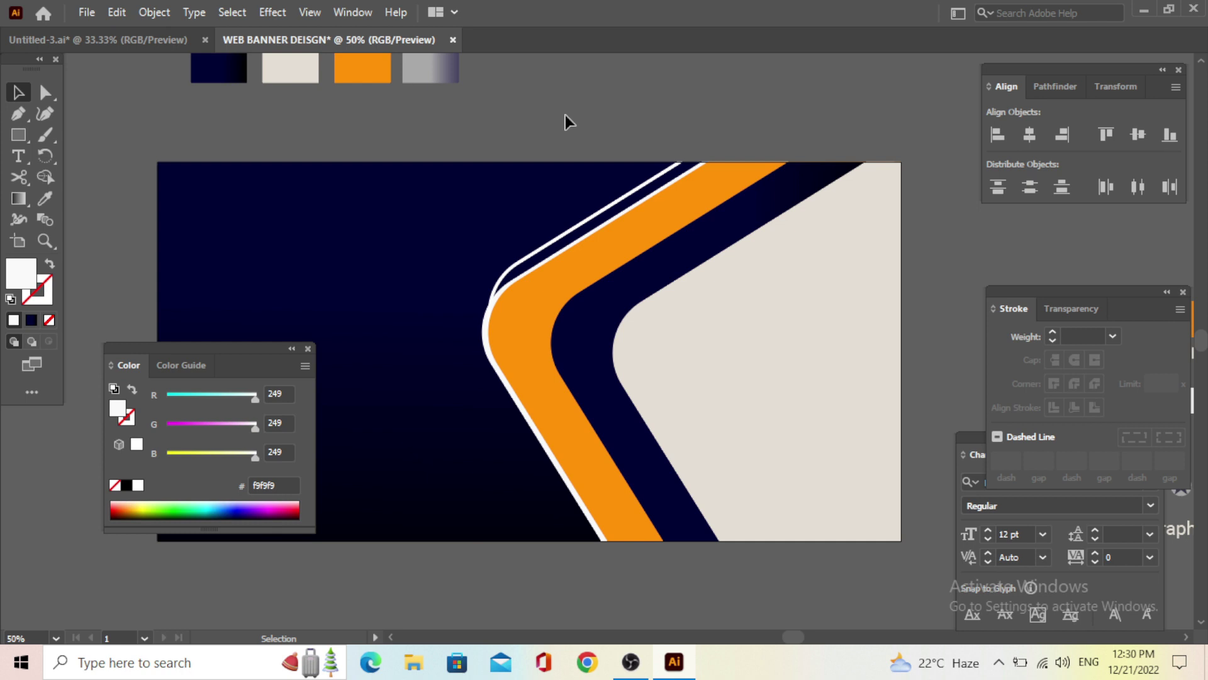
{"action": "scroll", "coordinate": [576, 322], "scroll_direction": "down", "scroll_amount": 1}
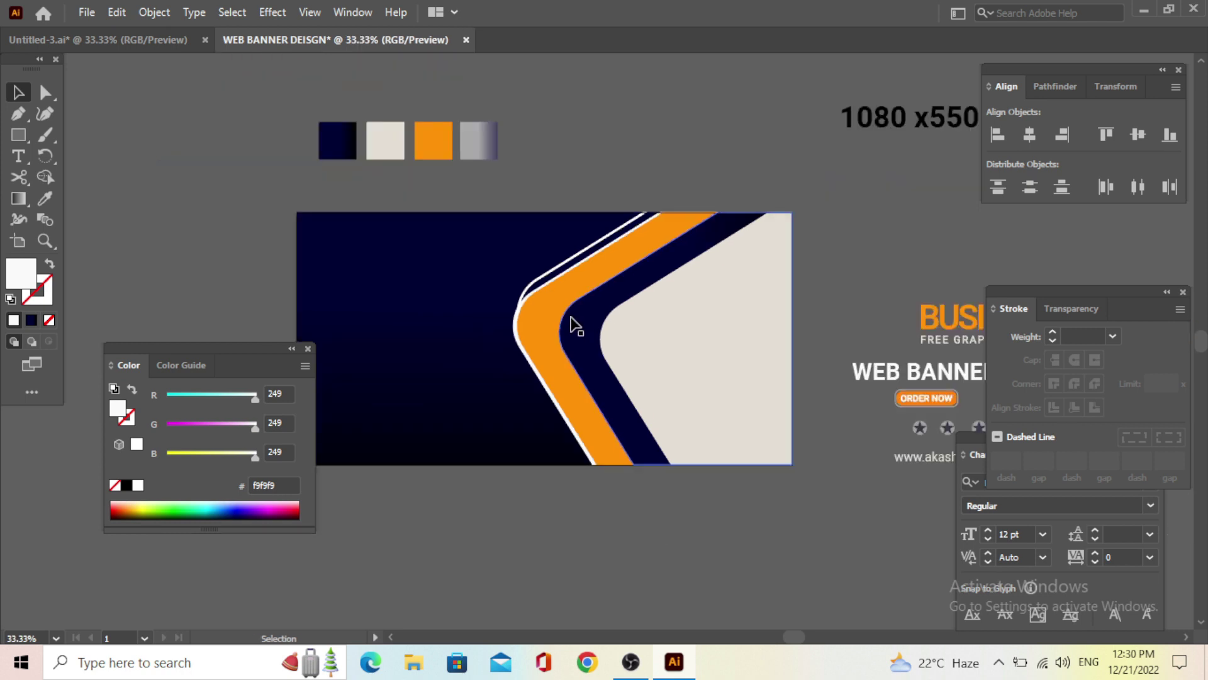
{"action": "scroll", "coordinate": [337, 256], "scroll_direction": "up", "scroll_amount": 2}
{"action": "scroll", "coordinate": [615, 211], "scroll_direction": "down", "scroll_amount": 1}
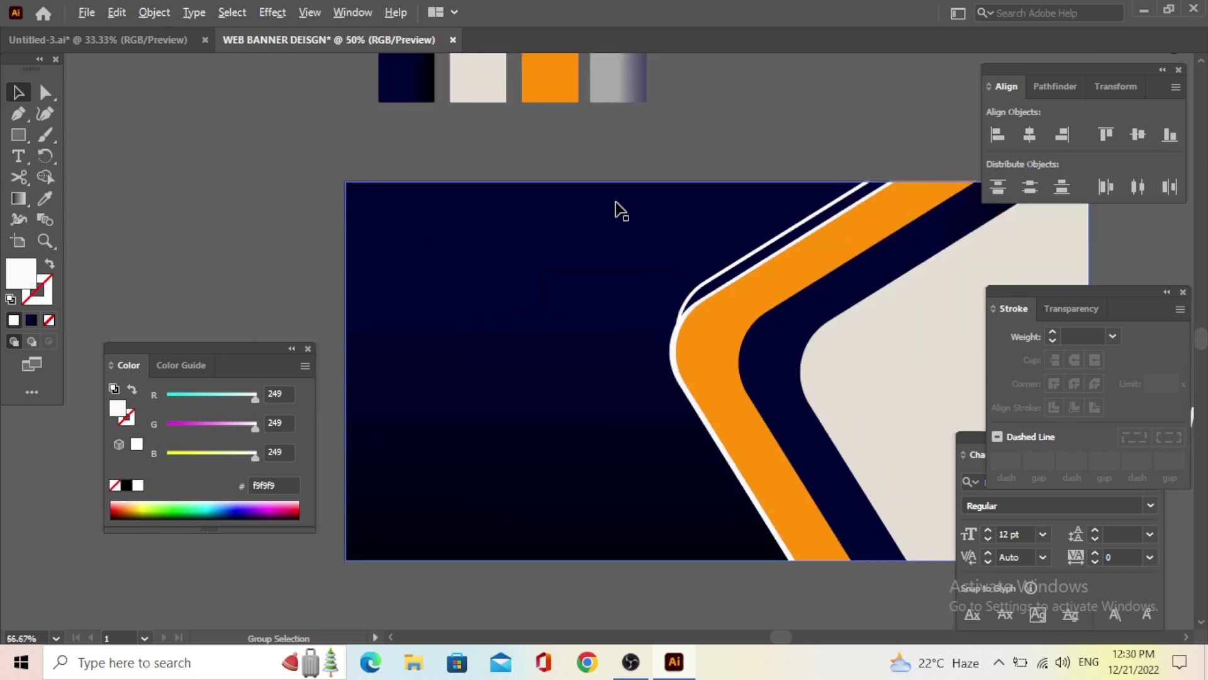
{"action": "scroll", "coordinate": [440, 255], "scroll_direction": "down", "scroll_amount": 1}
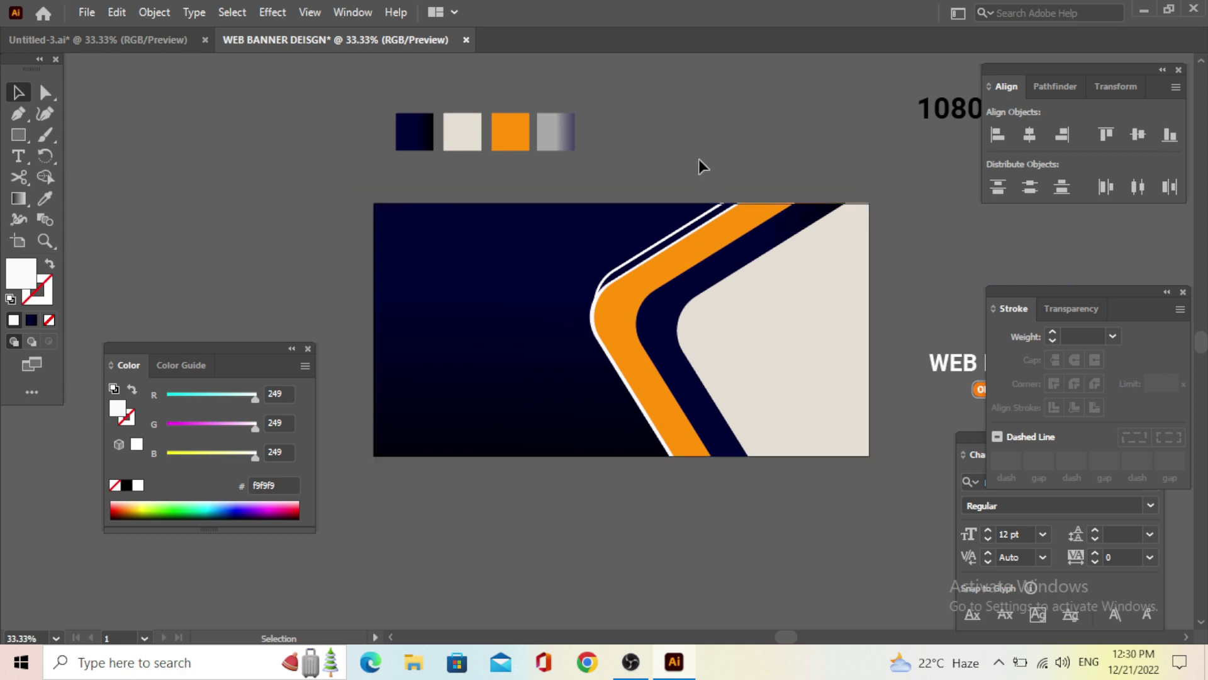
{"action": "left_click_drag", "start_coordinate": [813, 338], "coordinate": [813, 339]}
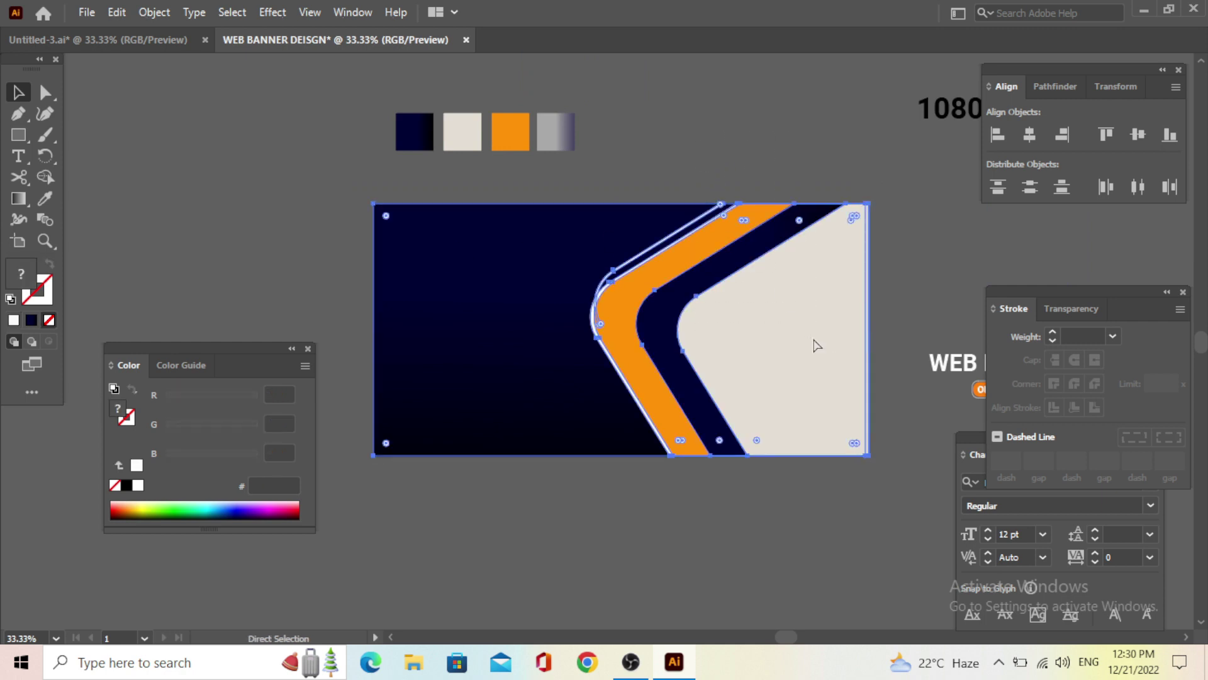
{"action": "key", "text": "ctrl+shift+a"}
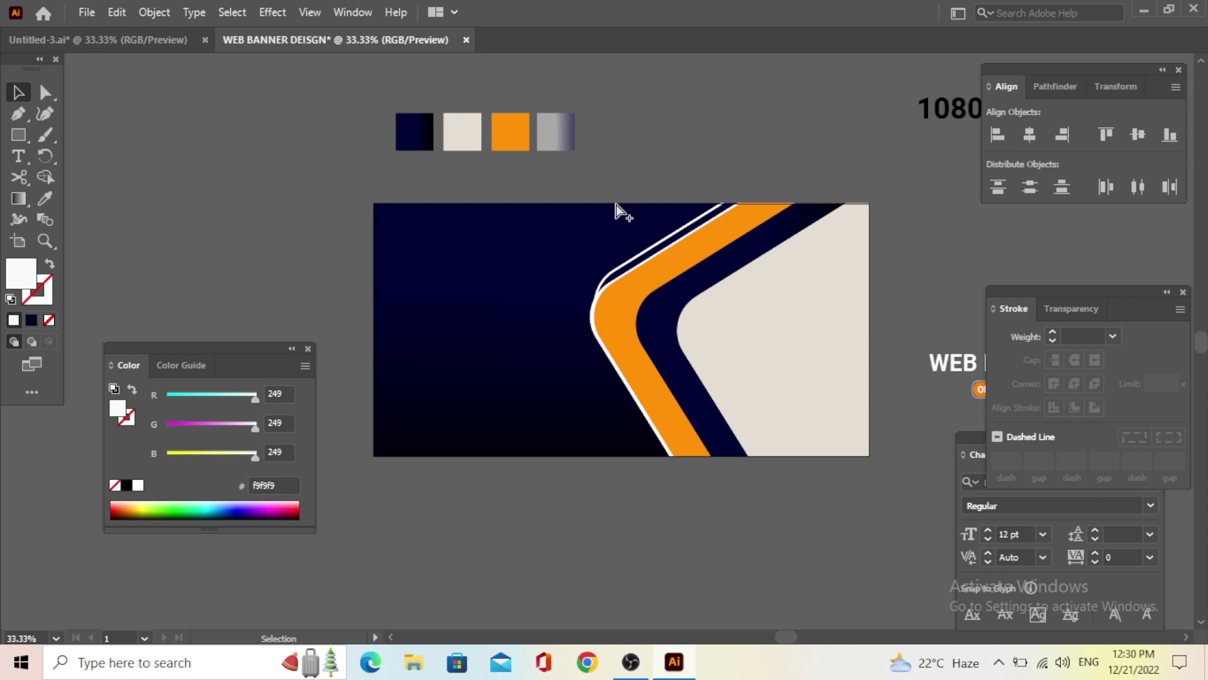
{"action": "scroll", "coordinate": [450, 233], "scroll_direction": "up", "scroll_amount": 1}
Draw a white square about 252 px on the banner
{"action": "left_click", "coordinate": [17, 133]}
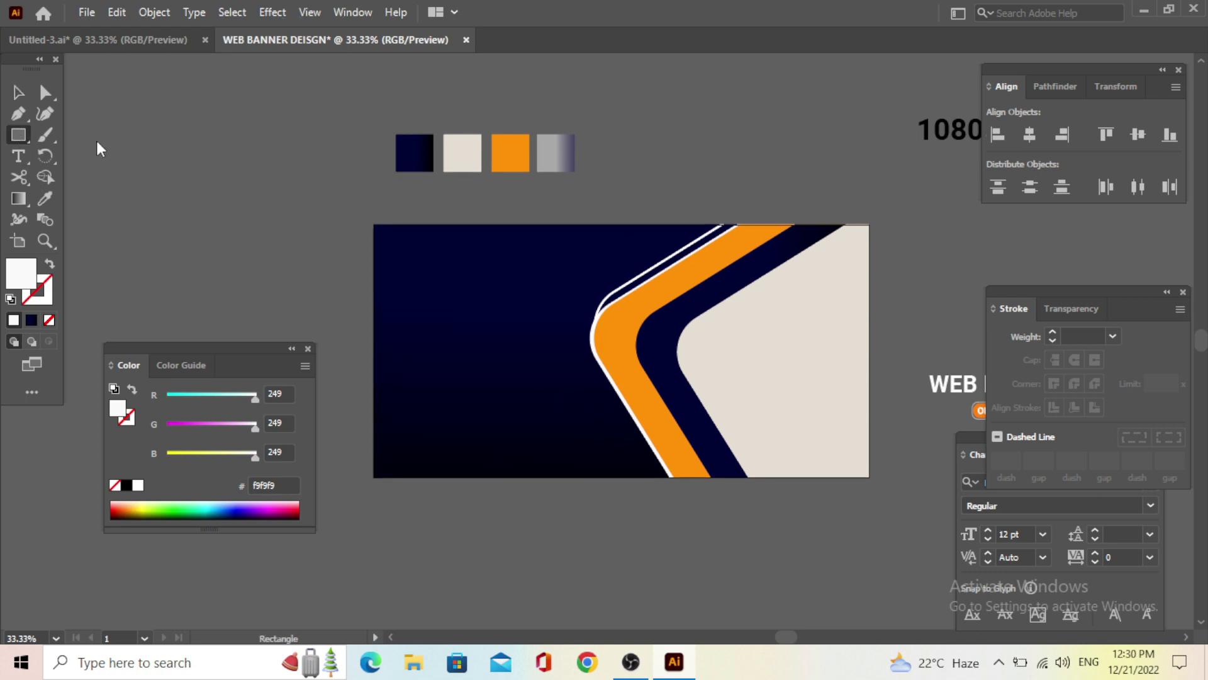
{"action": "scroll", "coordinate": [526, 201], "scroll_direction": "down", "scroll_amount": 1}
{"action": "scroll", "coordinate": [558, 225], "scroll_direction": "up", "scroll_amount": 1}
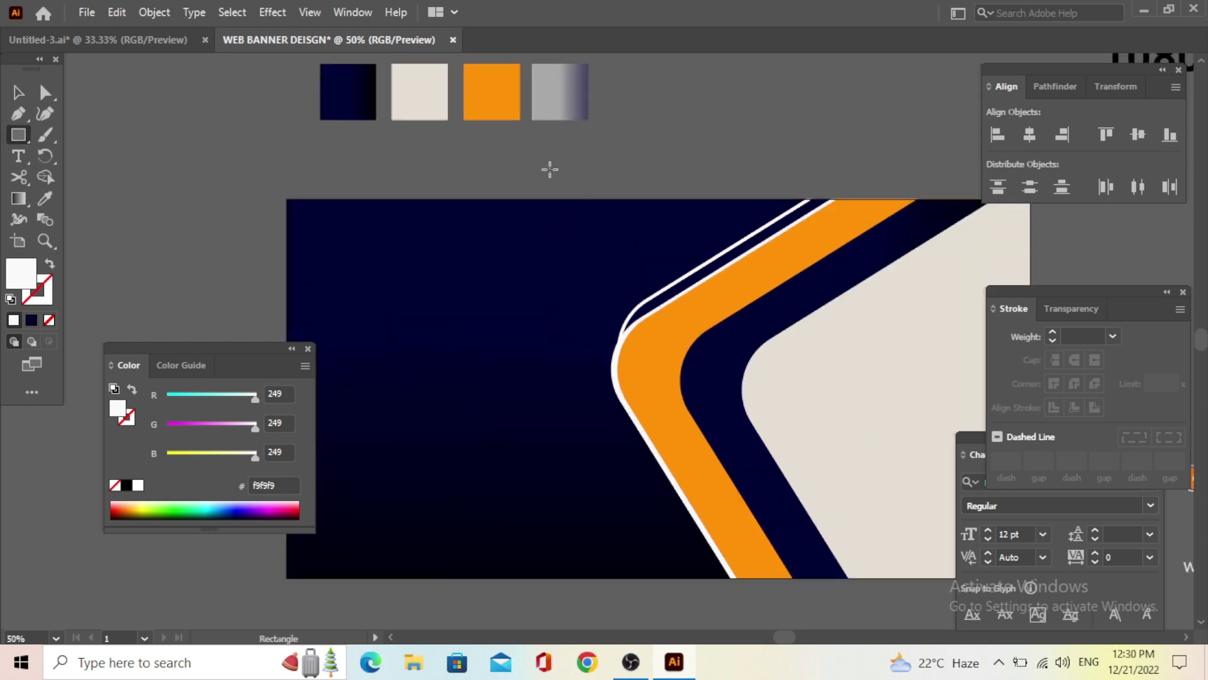
{"action": "mouse_move", "coordinate": [543, 158]}
{"action": "left_mouse_down"}
{"action": "mouse_move", "coordinate": [655, 285]}
{"action": "mouse_move", "coordinate": [701, 315]}
{"action": "mouse_move", "coordinate": [609, 371]}
{"action": "left_mouse_up"}
{"action": "left_click", "coordinate": [18, 92]}
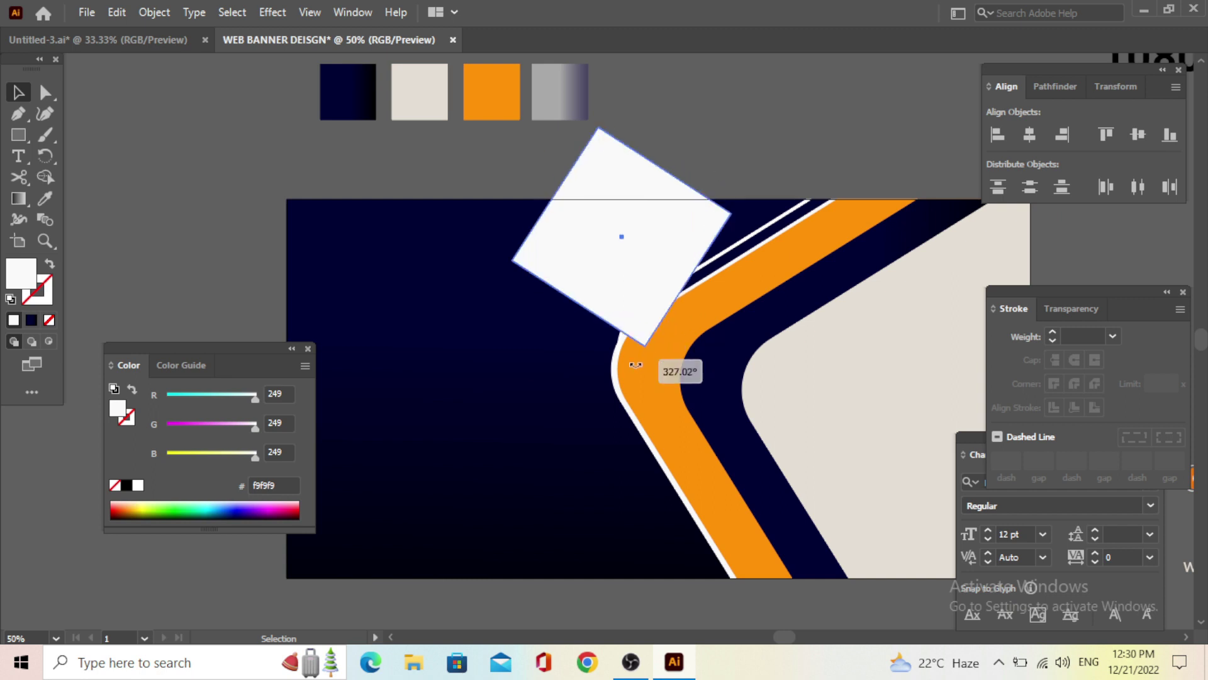
Place the tilted square on the banner's top edge with corners rounded to about 39 px
{"action": "left_click_drag", "start_coordinate": [662, 240], "coordinate": [619, 188]}
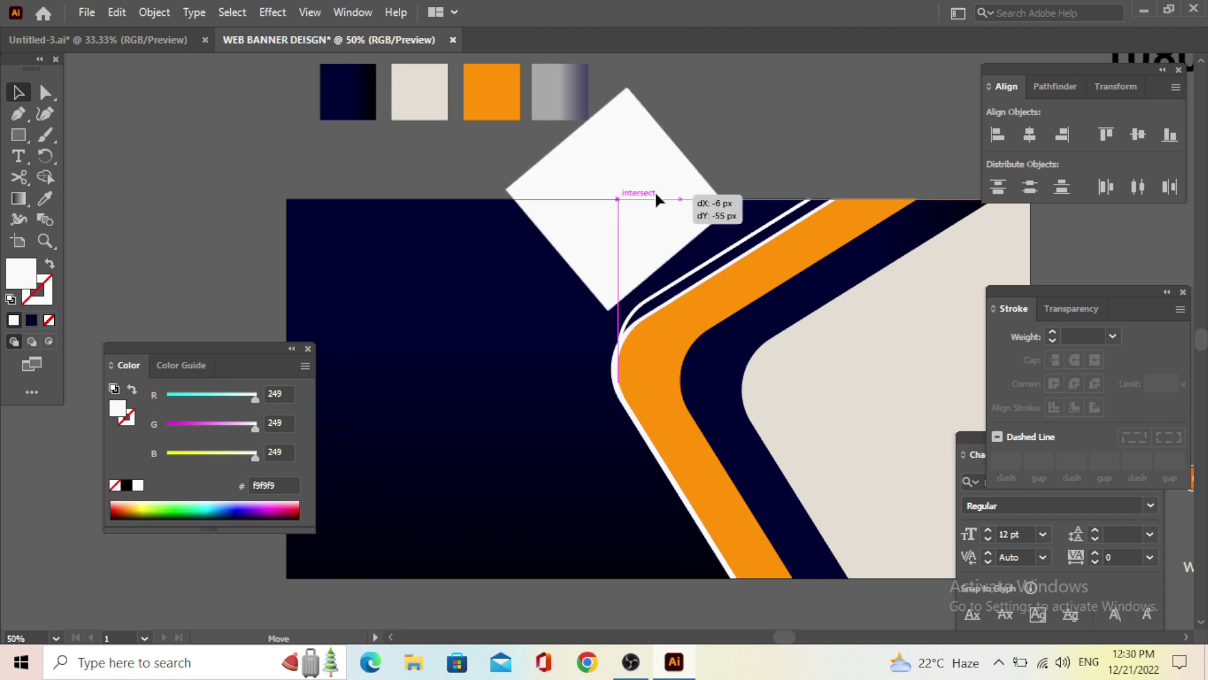
{"action": "left_click", "coordinate": [45, 92]}
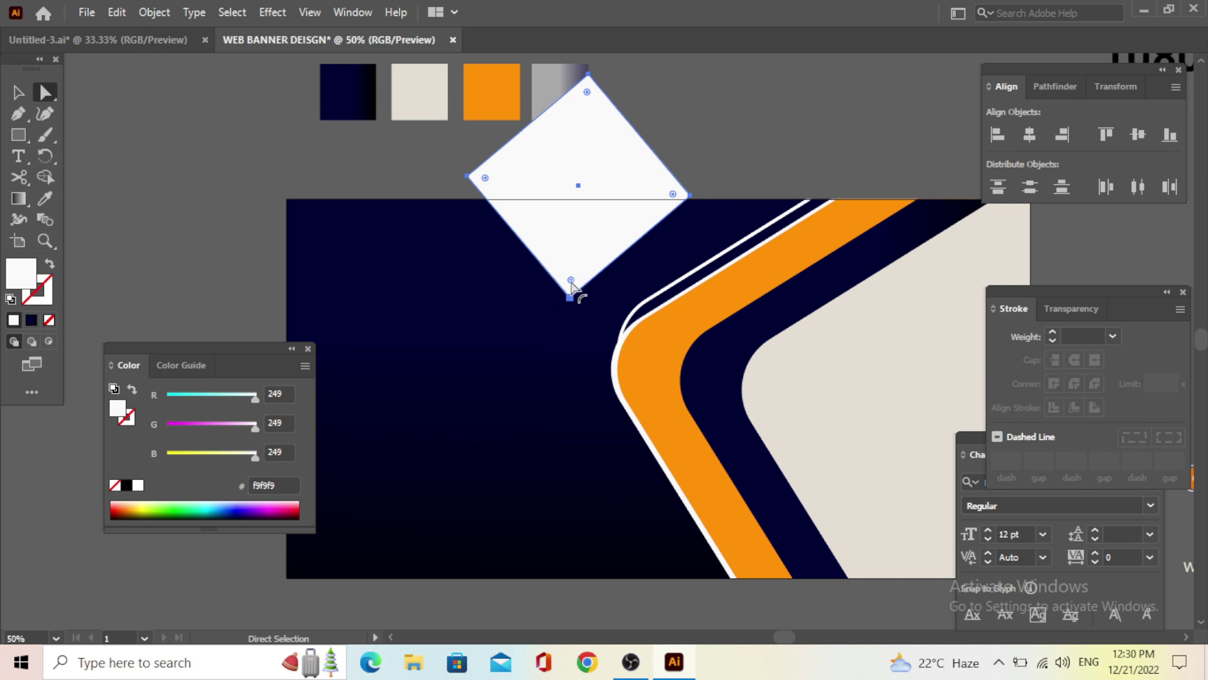
{"action": "left_click_drag", "start_coordinate": [571, 282], "coordinate": [609, 224]}
{"action": "left_click", "coordinate": [18, 92]}
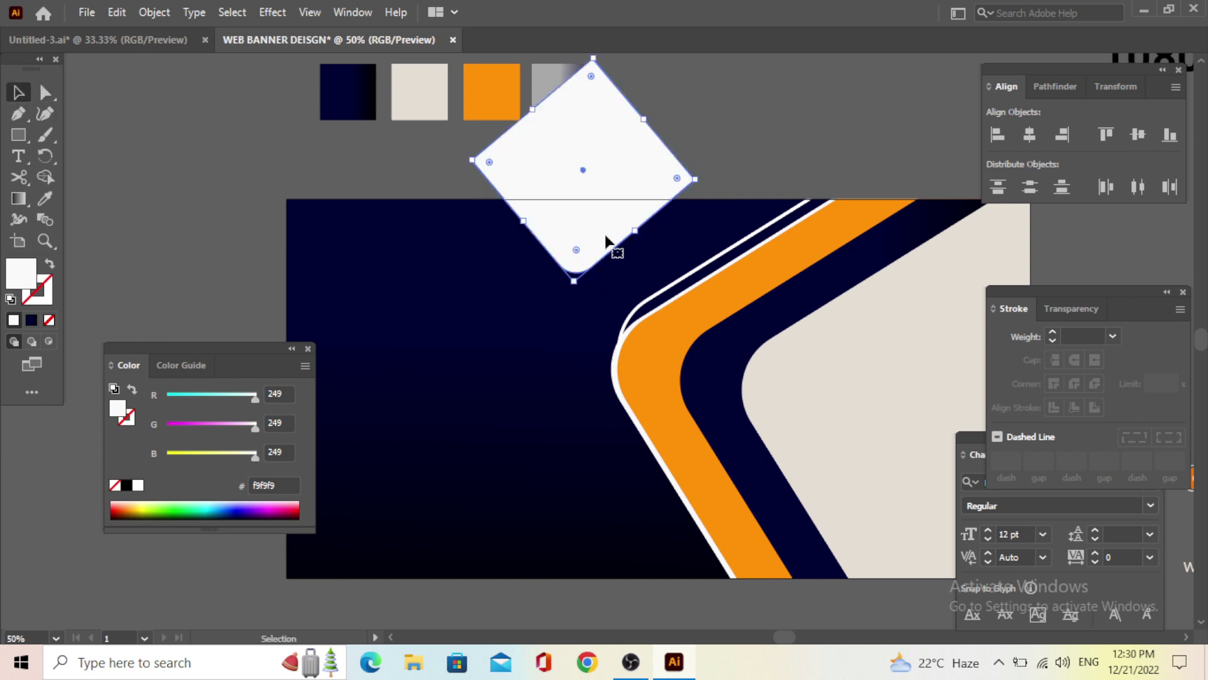
{"action": "left_click_drag", "start_coordinate": [610, 232], "coordinate": [614, 239]}
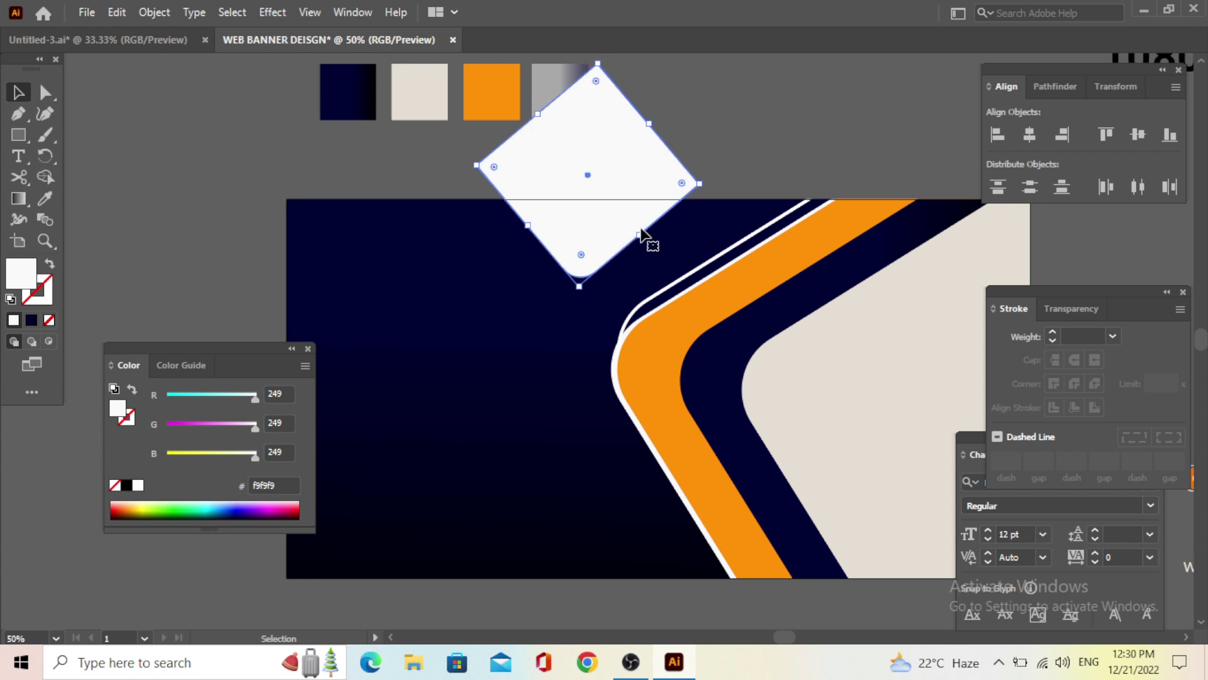
Resize the white square horizontally and make an offset copy slightly above it
{"action": "left_click_drag", "start_coordinate": [700, 185], "coordinate": [705, 181]}
{"action": "left_click", "coordinate": [714, 159]}
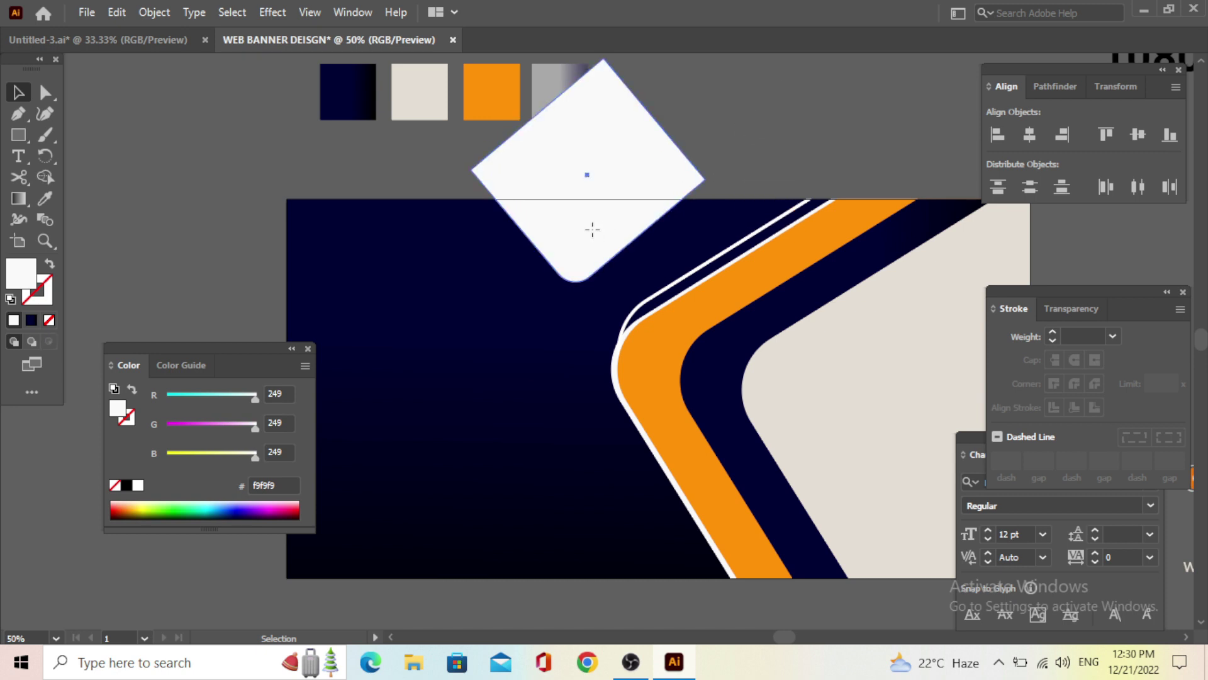
{"action": "left_click_drag", "start_coordinate": [592, 229], "coordinate": [592, 226]}
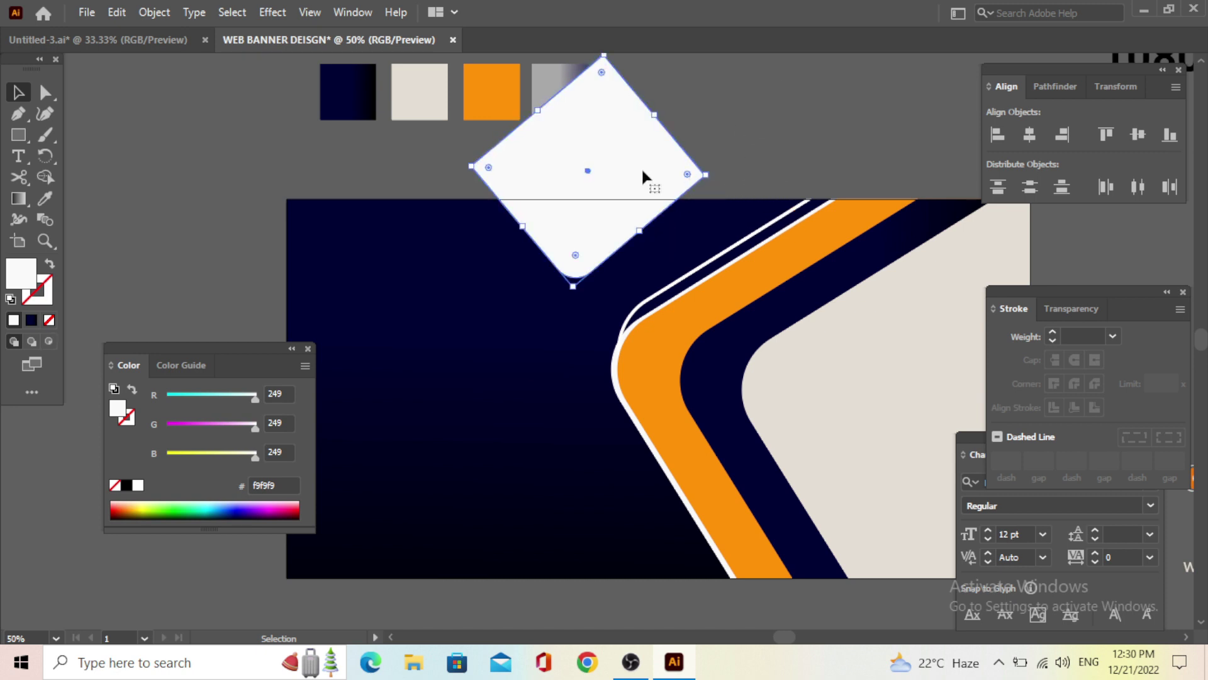
{"action": "left_click_drag", "start_coordinate": [642, 170], "coordinate": [641, 151]}
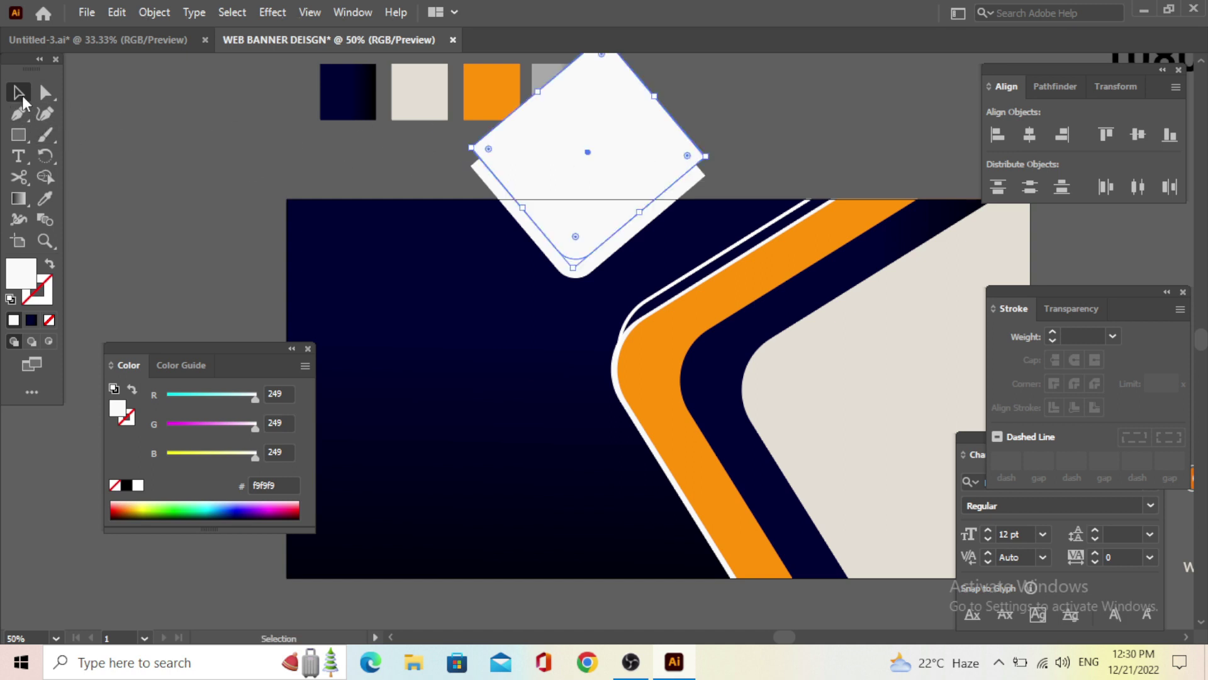
Fill the top tilted square with the orange swatch colour using the Eyedropper
{"action": "left_click", "coordinate": [45, 198]}
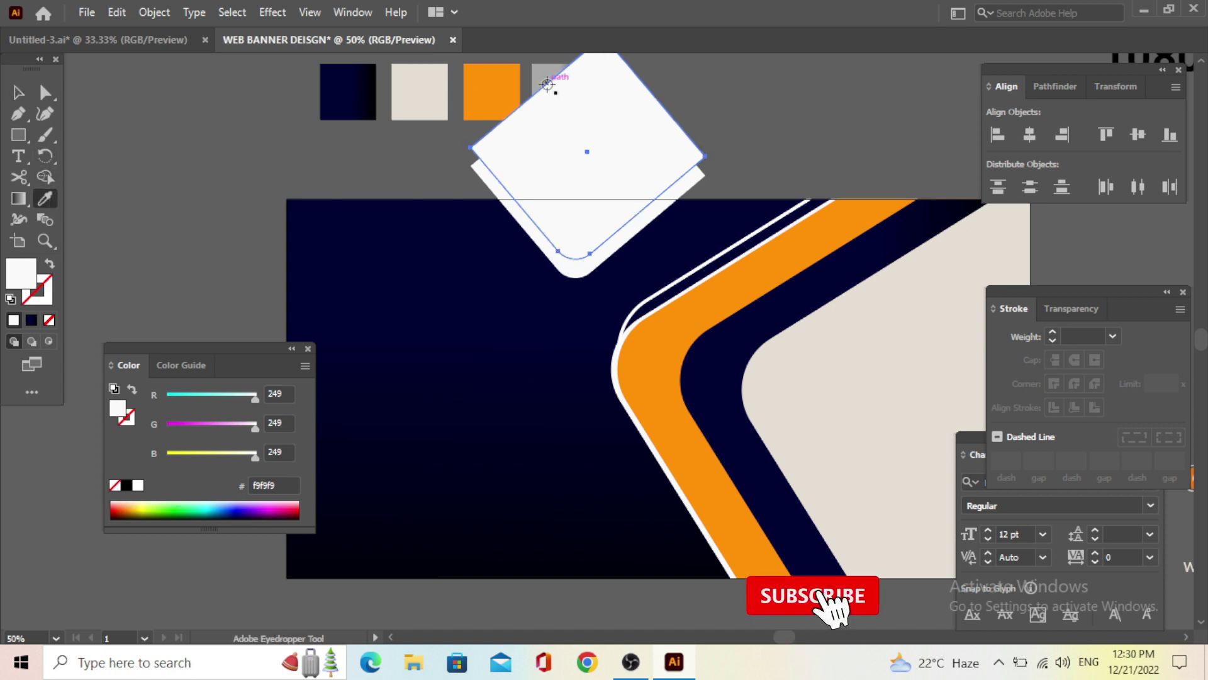
{"action": "left_click", "coordinate": [479, 94]}
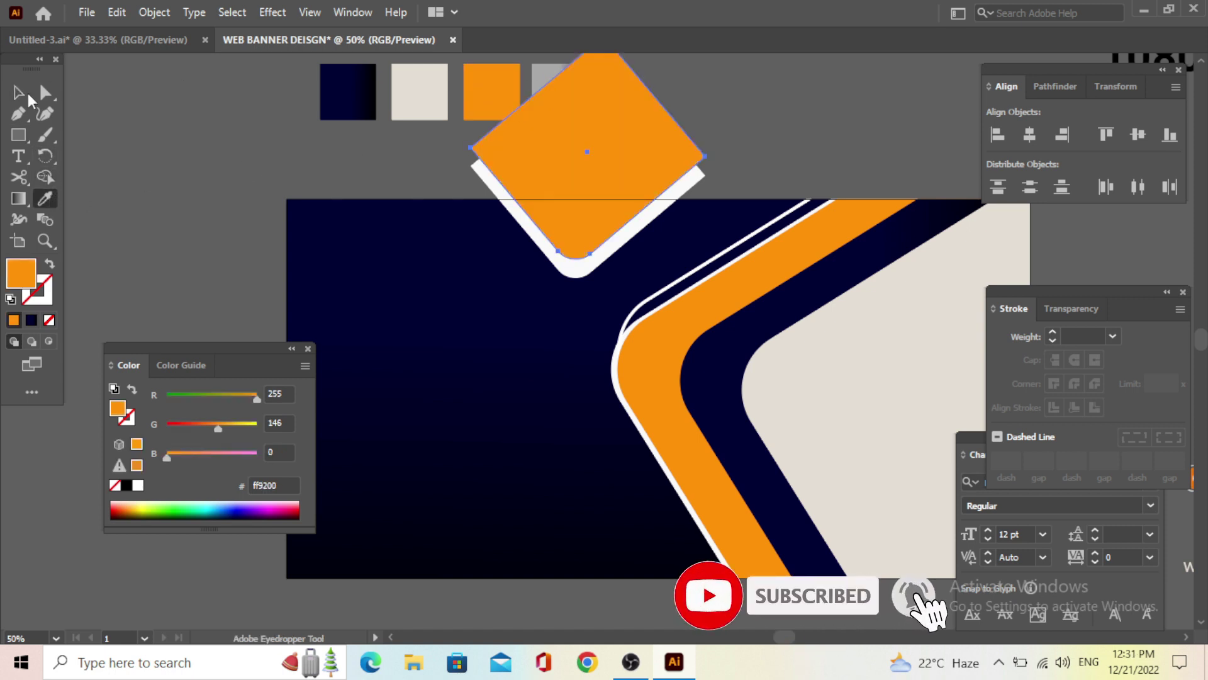
{"action": "left_click", "coordinate": [19, 92]}
{"action": "left_click", "coordinate": [335, 158]}
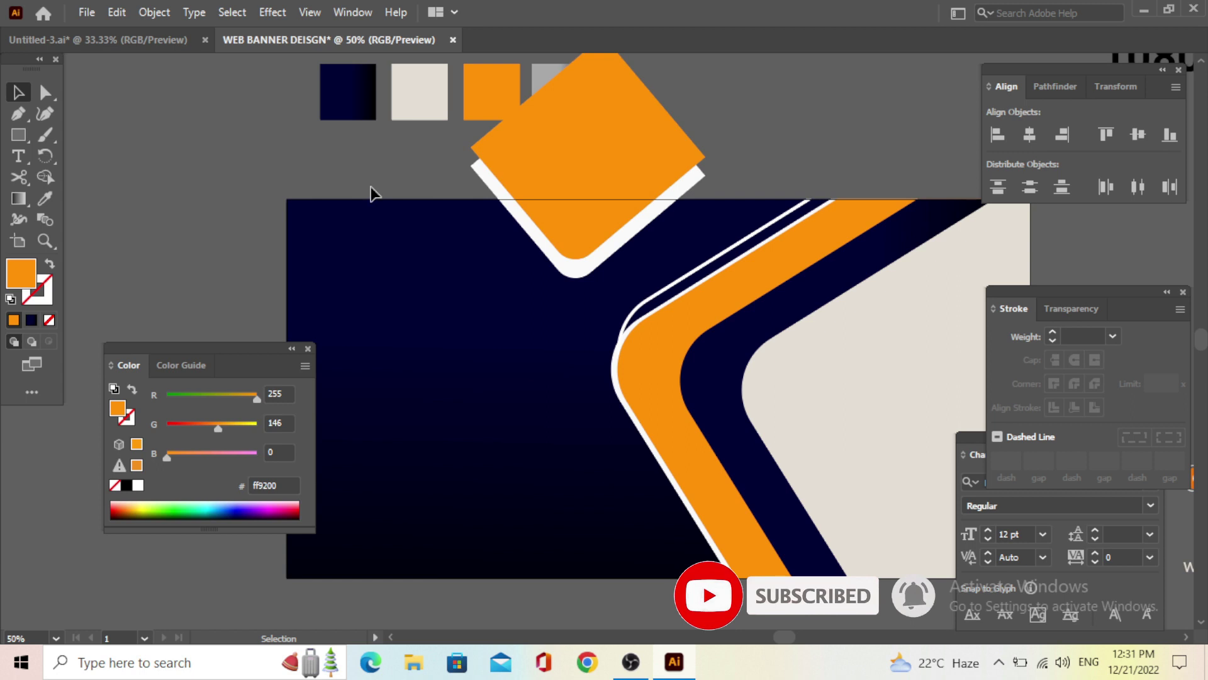
Give the backing shape the grey gradient swatch and nudge it right and up
{"action": "left_click", "coordinate": [587, 275]}
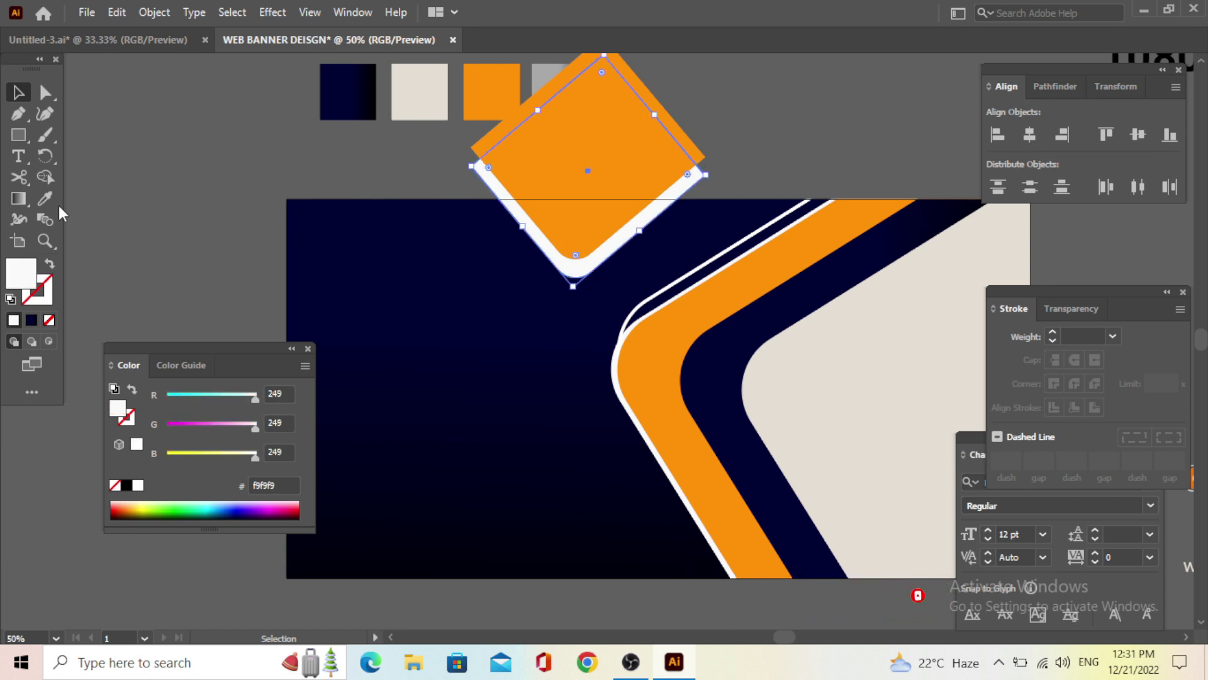
{"action": "left_click", "coordinate": [45, 199]}
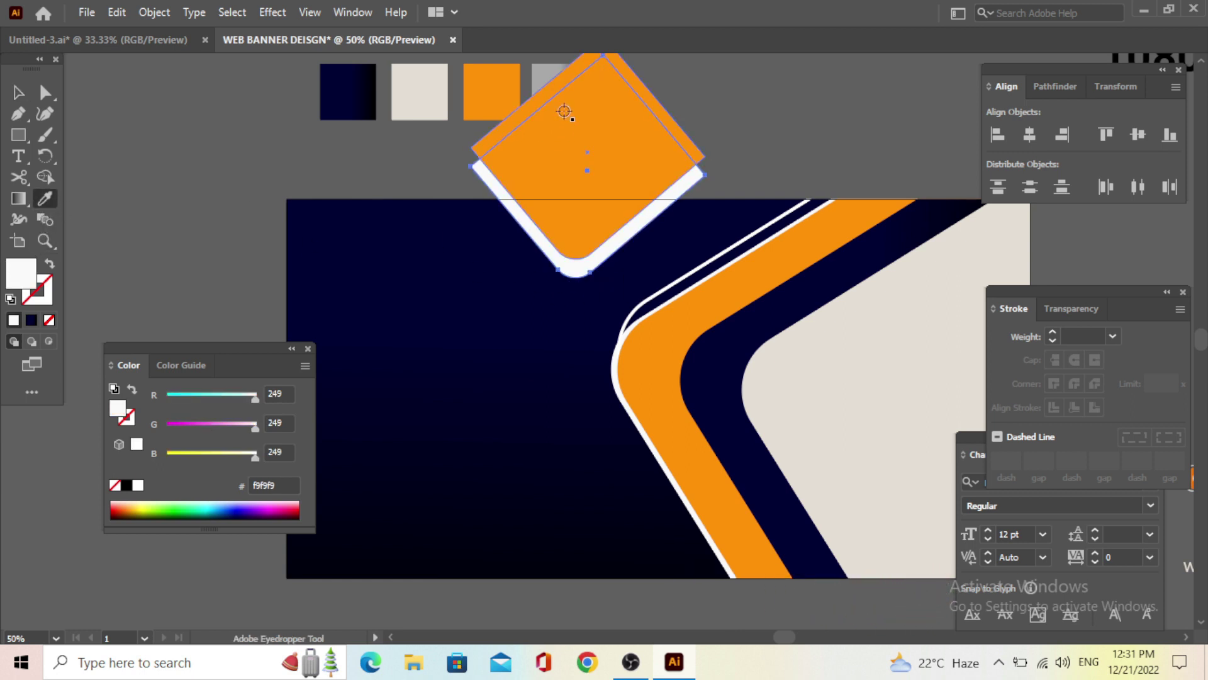
{"action": "left_click", "coordinate": [536, 77]}
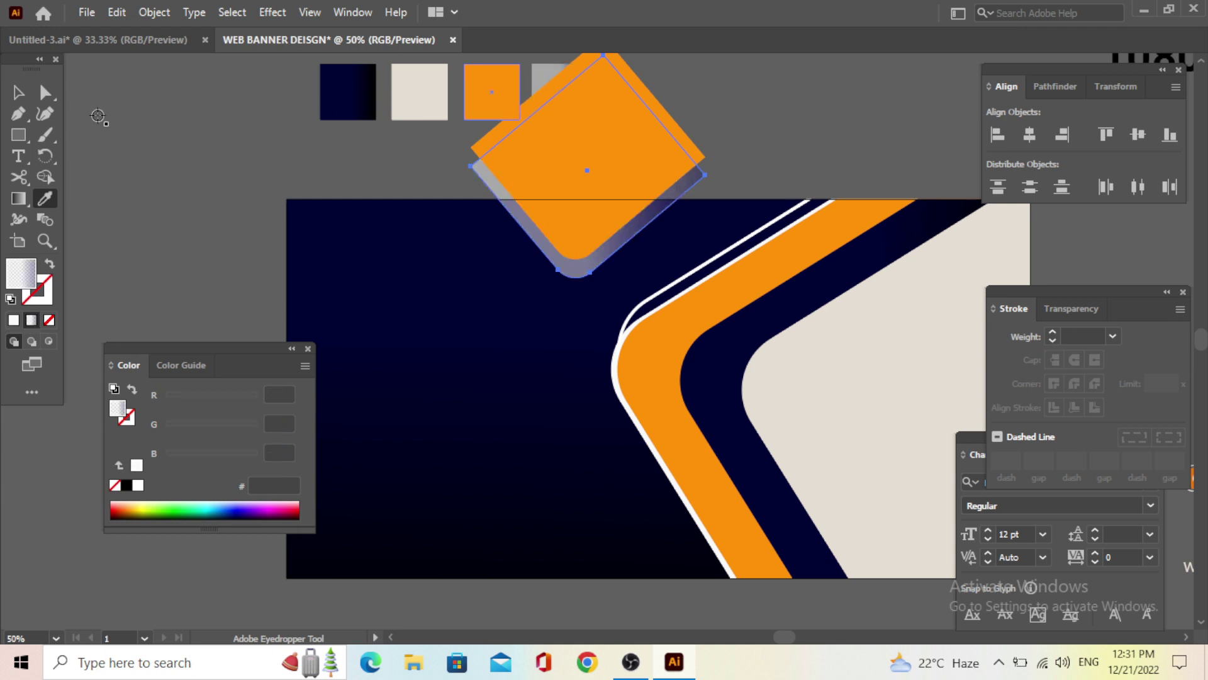
{"action": "left_click", "coordinate": [17, 92]}
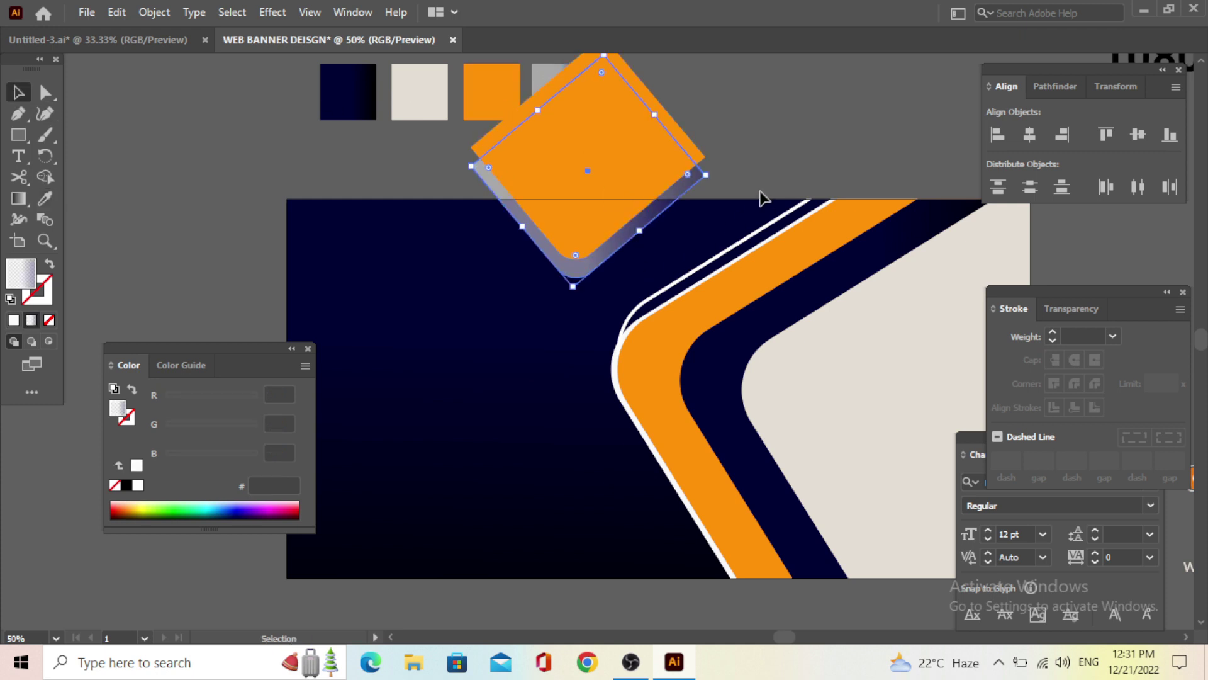
{"action": "key", "text": "Right"}
{"action": "key", "text": "Right"}
{"action": "key", "text": "Right"}
{"action": "key", "text": "Up"}
{"action": "key", "text": "Up"}
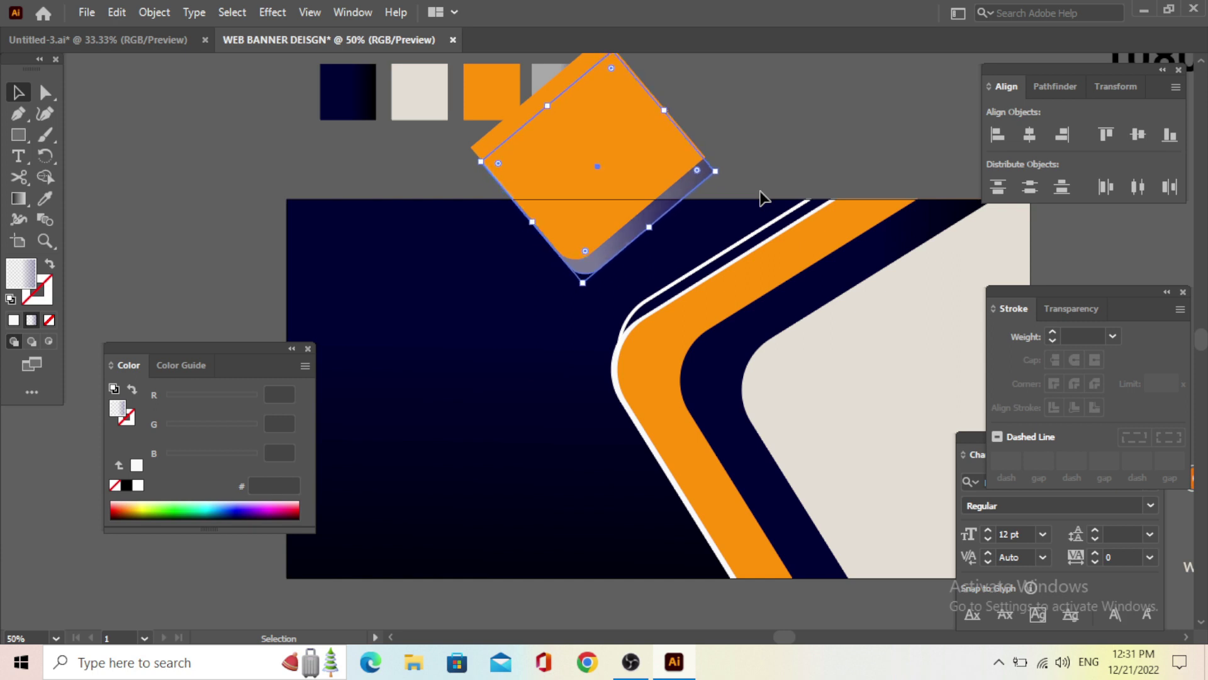
{"action": "key", "text": "Up"}
{"action": "key", "text": "Up"}
Shorten the rotated orange square from its bottom corner
{"action": "left_click", "coordinate": [797, 105]}
{"action": "left_click", "coordinate": [594, 149]}
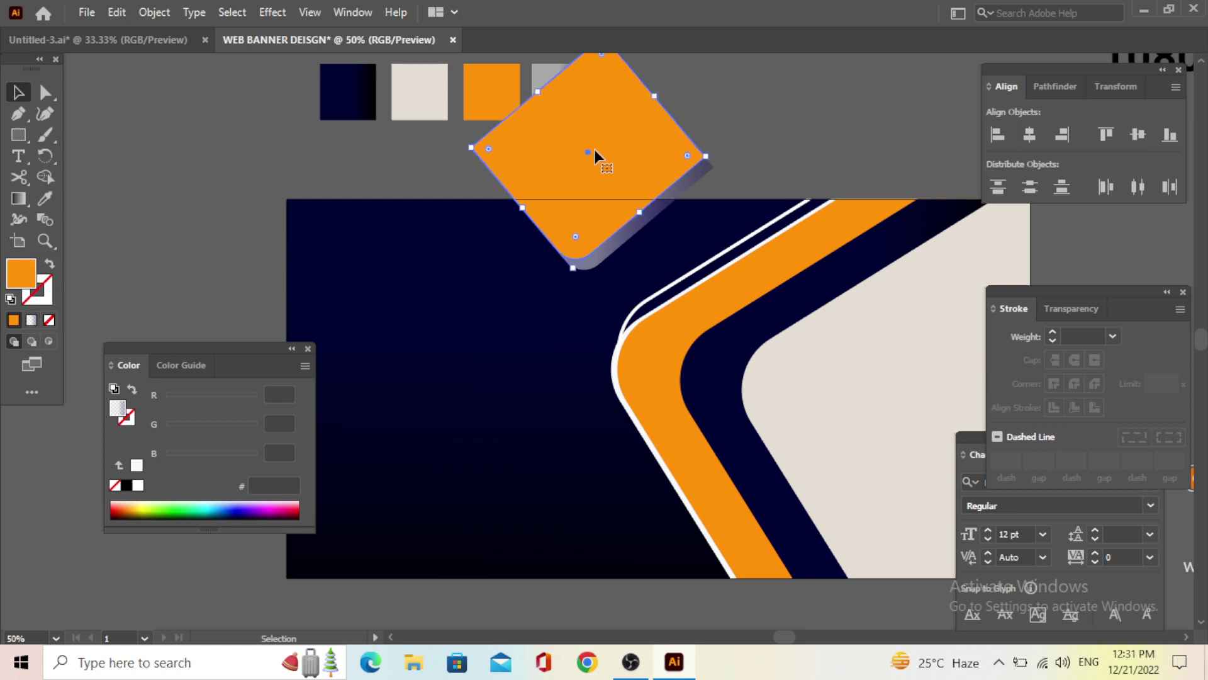
{"action": "scroll", "coordinate": [583, 202], "scroll_direction": "up", "scroll_amount": 2, "text": "alt"}
{"action": "scroll", "coordinate": [611, 343], "scroll_direction": "up", "scroll_amount": 2}
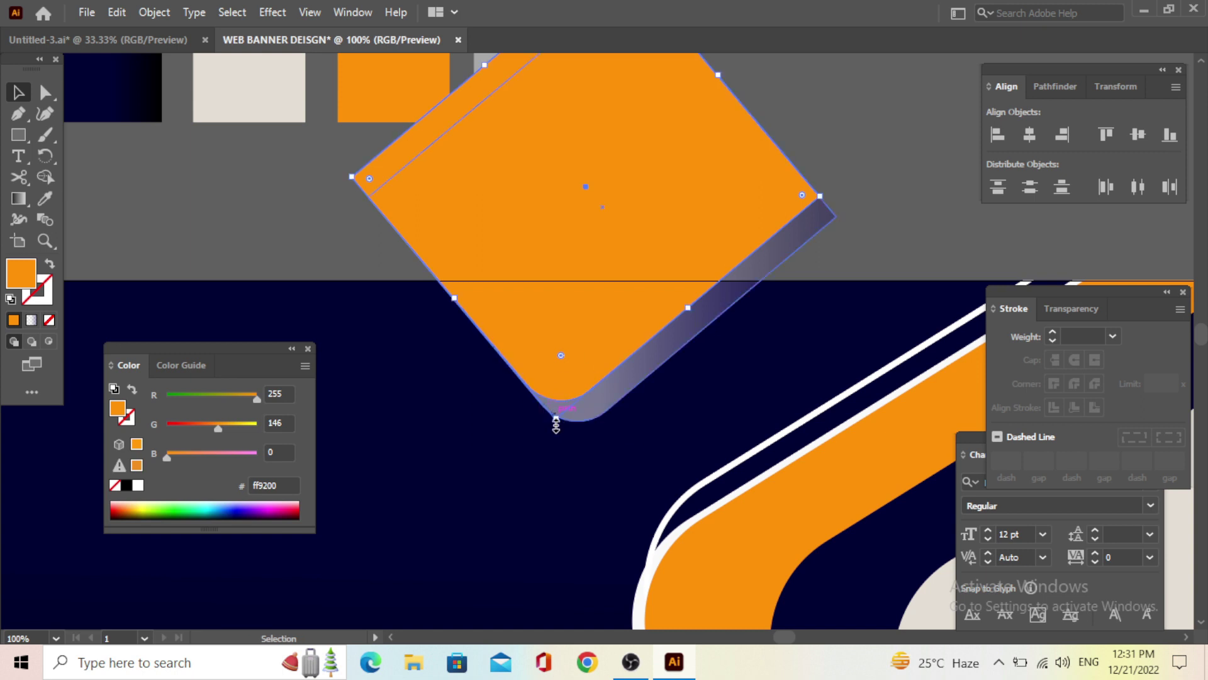
{"action": "left_click_drag", "start_coordinate": [554, 420], "coordinate": [556, 409]}
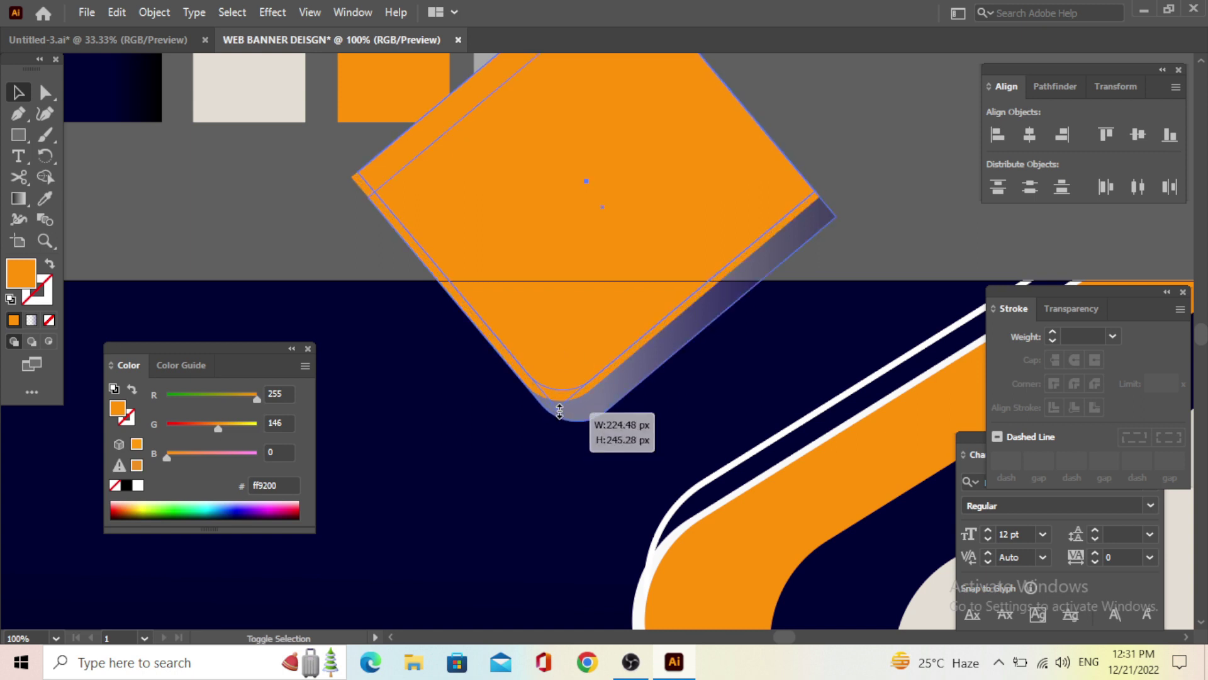
Set the larger shape behind the orange square to white fill #ffffff
{"action": "left_click", "coordinate": [357, 205]}
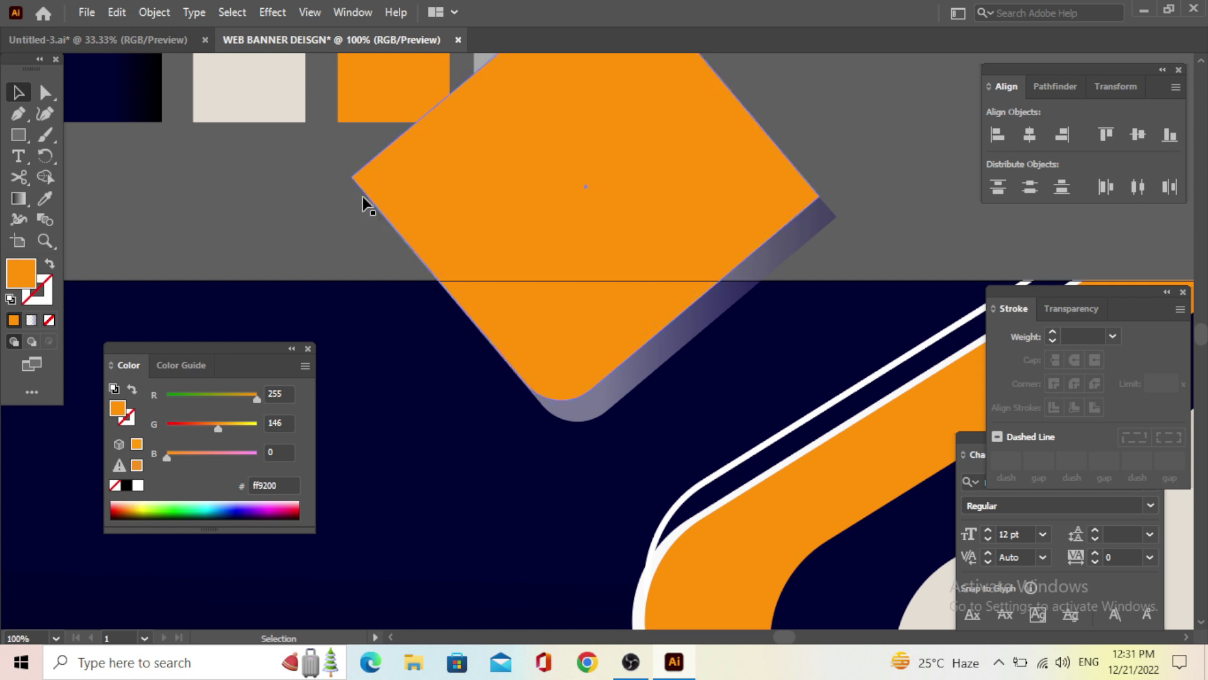
{"action": "left_click", "coordinate": [368, 196]}
{"action": "double_click", "coordinate": [21, 272]}
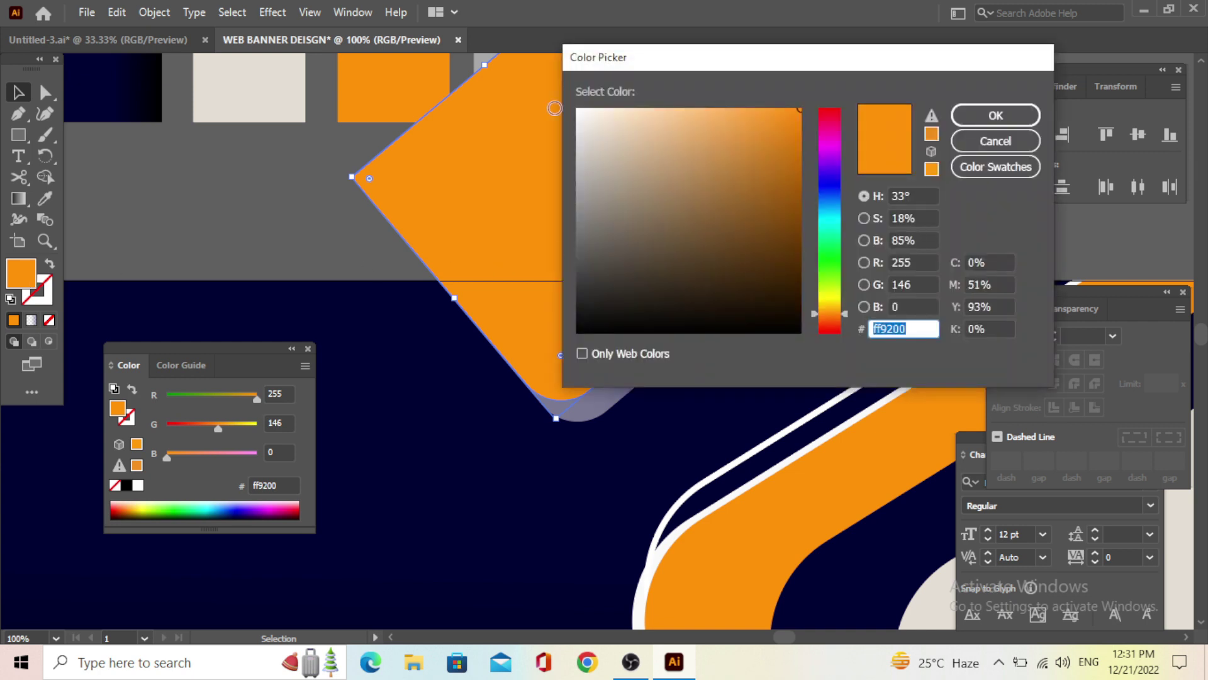
{"action": "type", "text": "ffffff"}
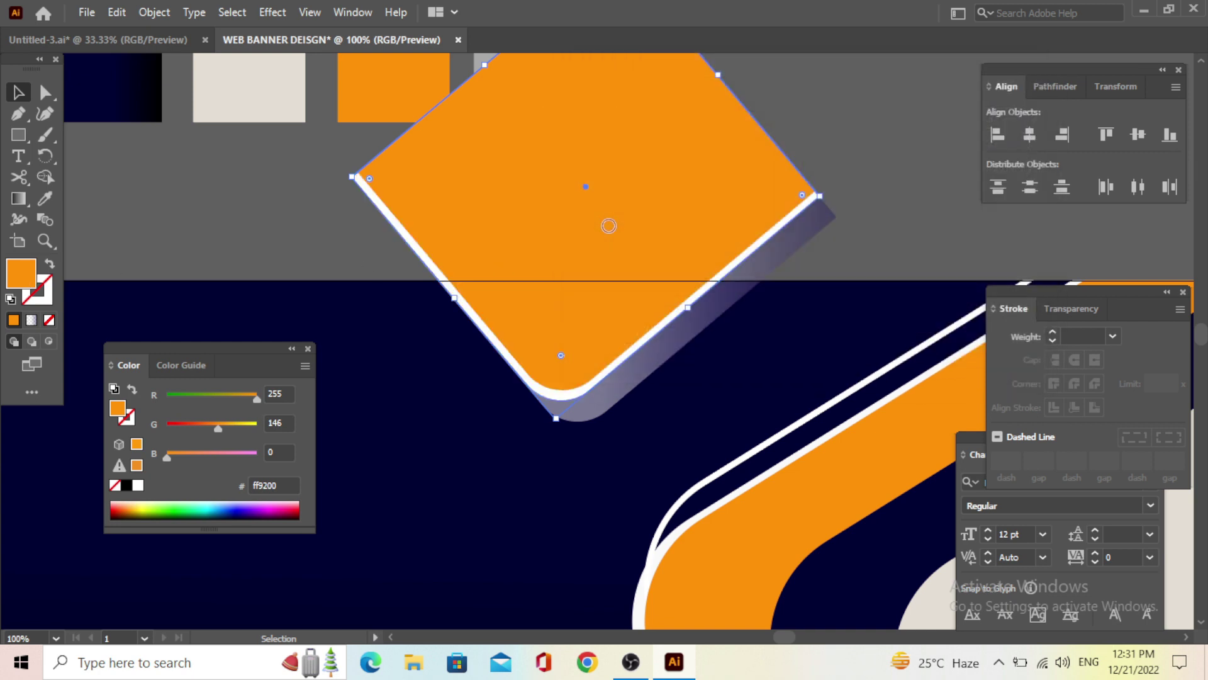
{"action": "key", "text": "Return"}
{"action": "left_click", "coordinate": [274, 247]}
Shift the orange square slightly right, then select it with the banner background
{"action": "key", "text": "ctrl+minus"}
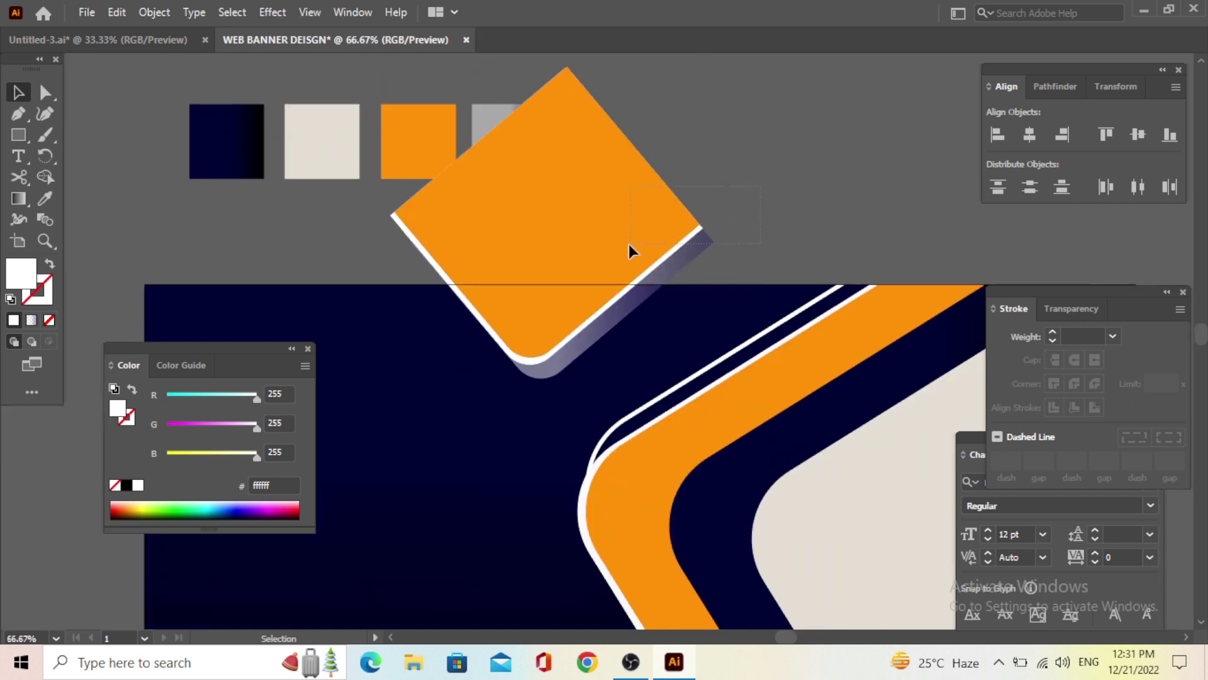
{"action": "left_click", "coordinate": [629, 245]}
{"action": "key", "text": "ctrl+plus"}
{"action": "left_click_drag", "start_coordinate": [617, 214], "coordinate": [642, 218]}
{"action": "left_click", "coordinate": [808, 116]}
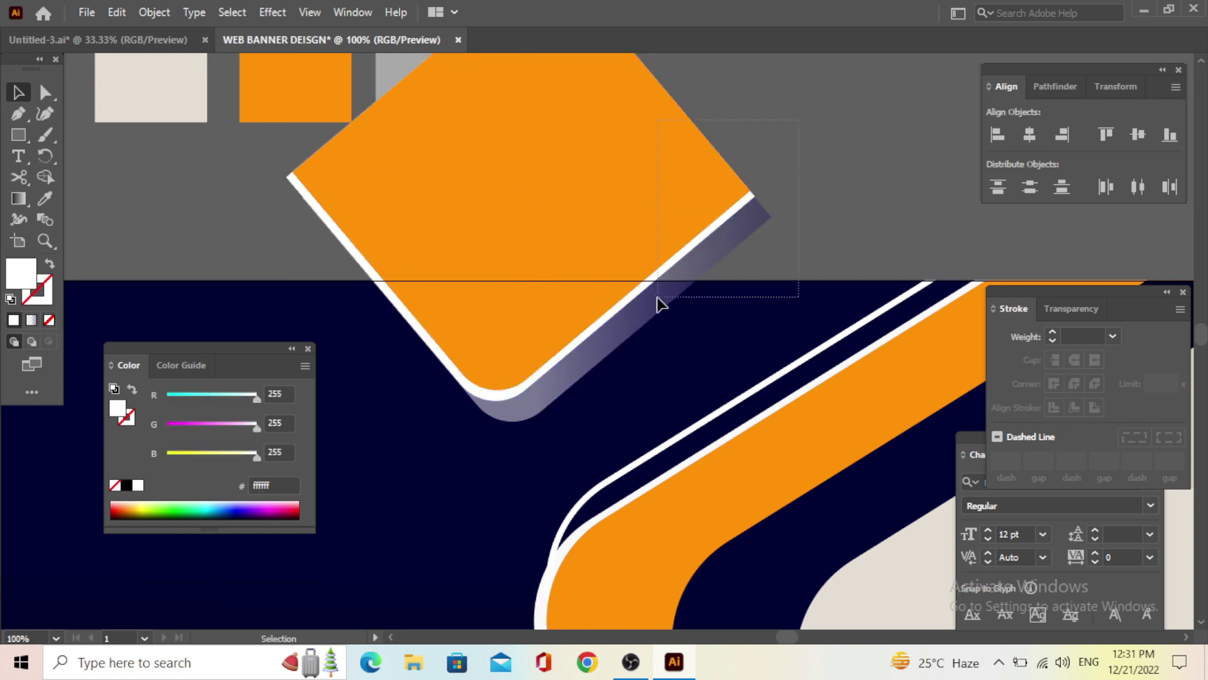
{"action": "left_click_drag", "start_coordinate": [658, 304], "coordinate": [659, 304]}
{"action": "left_click", "coordinate": [781, 142]}
{"action": "left_click", "coordinate": [736, 200]}
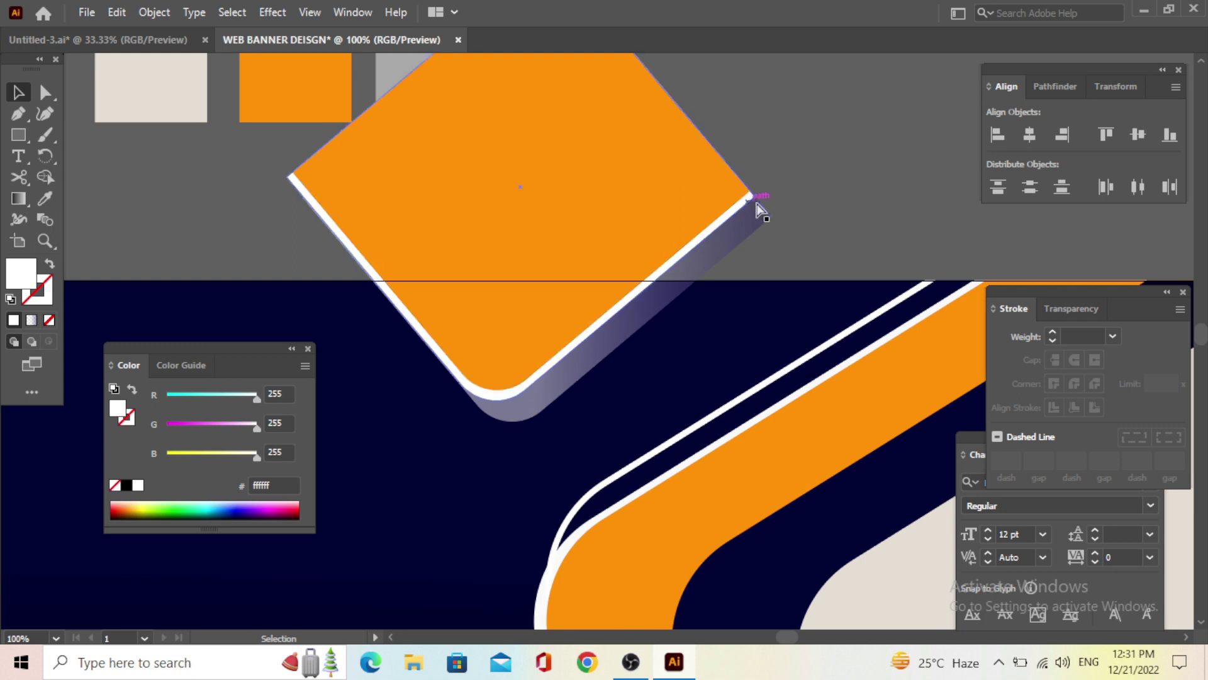
{"action": "left_click_drag", "start_coordinate": [774, 296], "coordinate": [805, 143]}
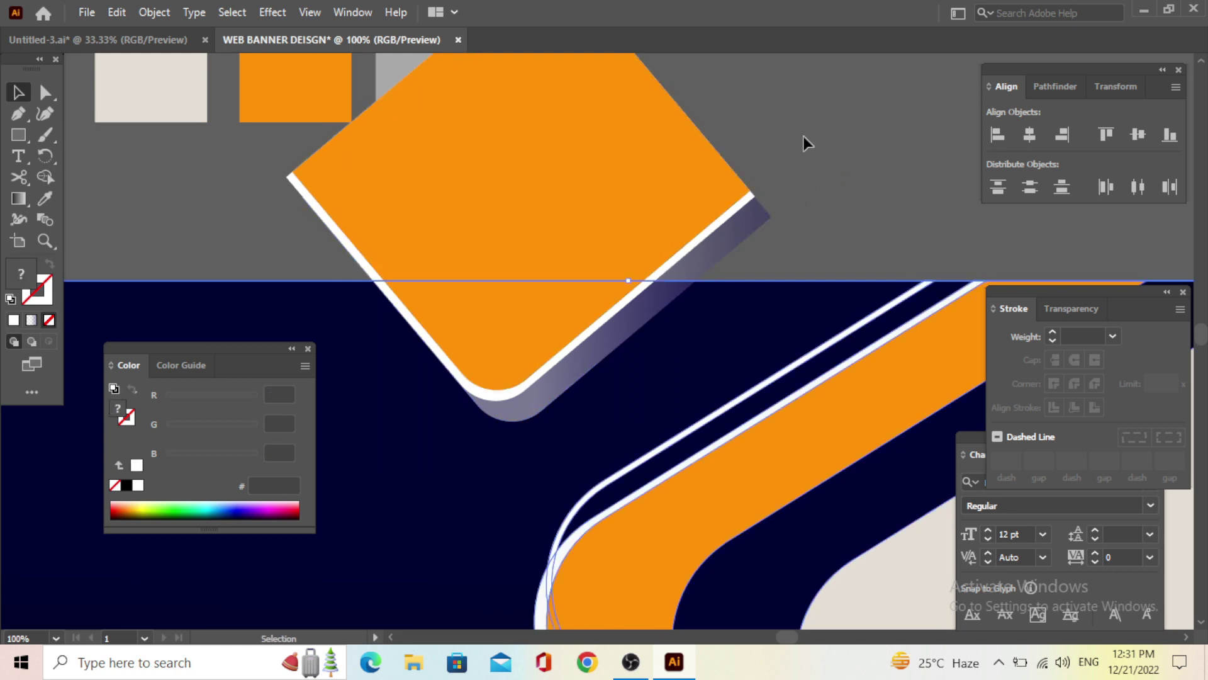
Delete the square's regions above the banner edge with Shape Builder, including the white sliver
{"action": "left_click", "coordinate": [651, 294]}
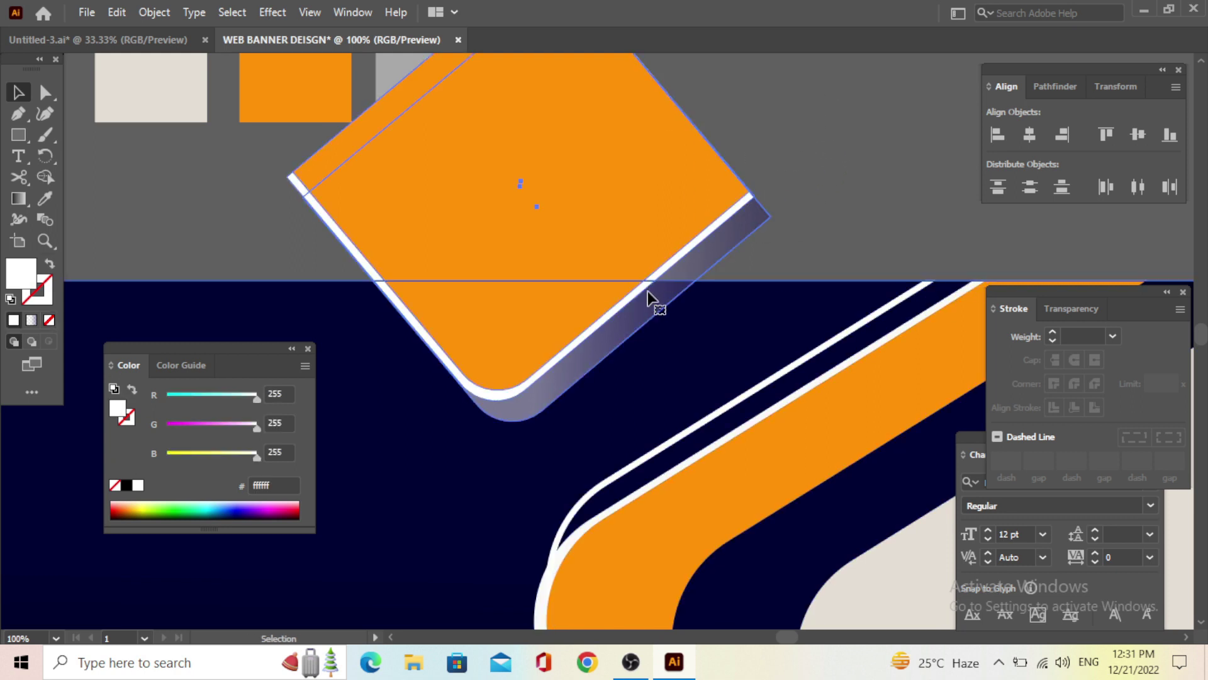
{"action": "left_click", "coordinate": [55, 179]}
{"action": "left_click_drag", "start_coordinate": [856, 196], "coordinate": [787, 197]}
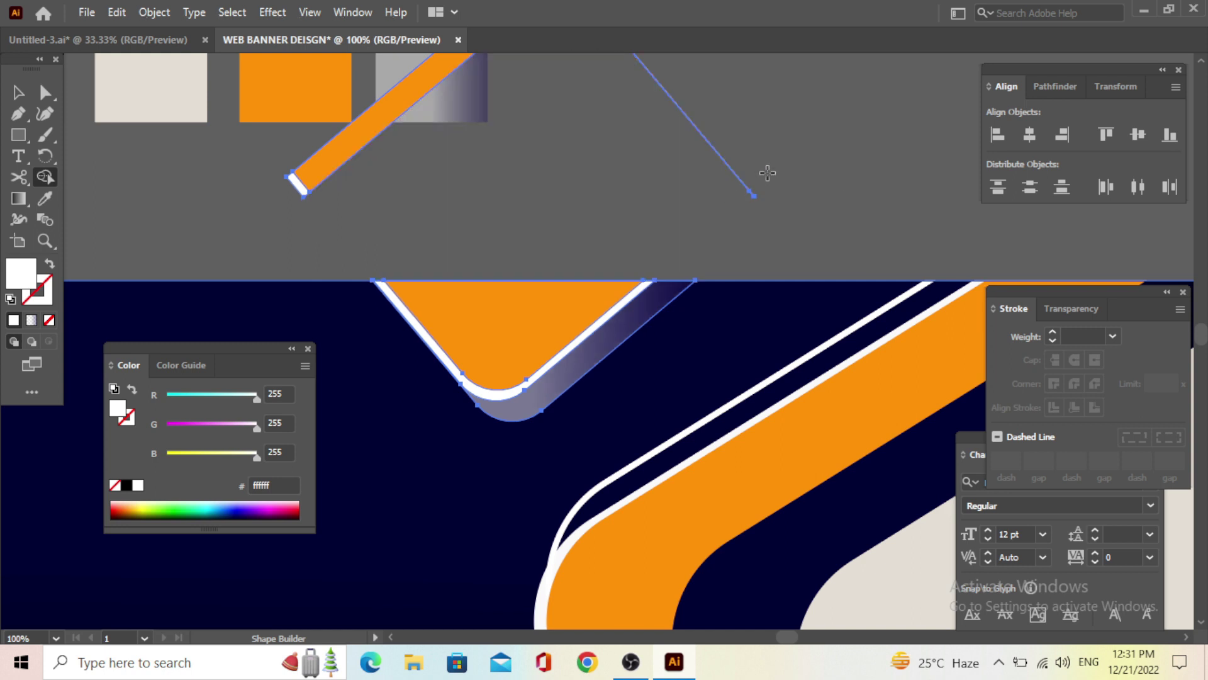
{"action": "left_click", "coordinate": [297, 183], "text": "alt"}
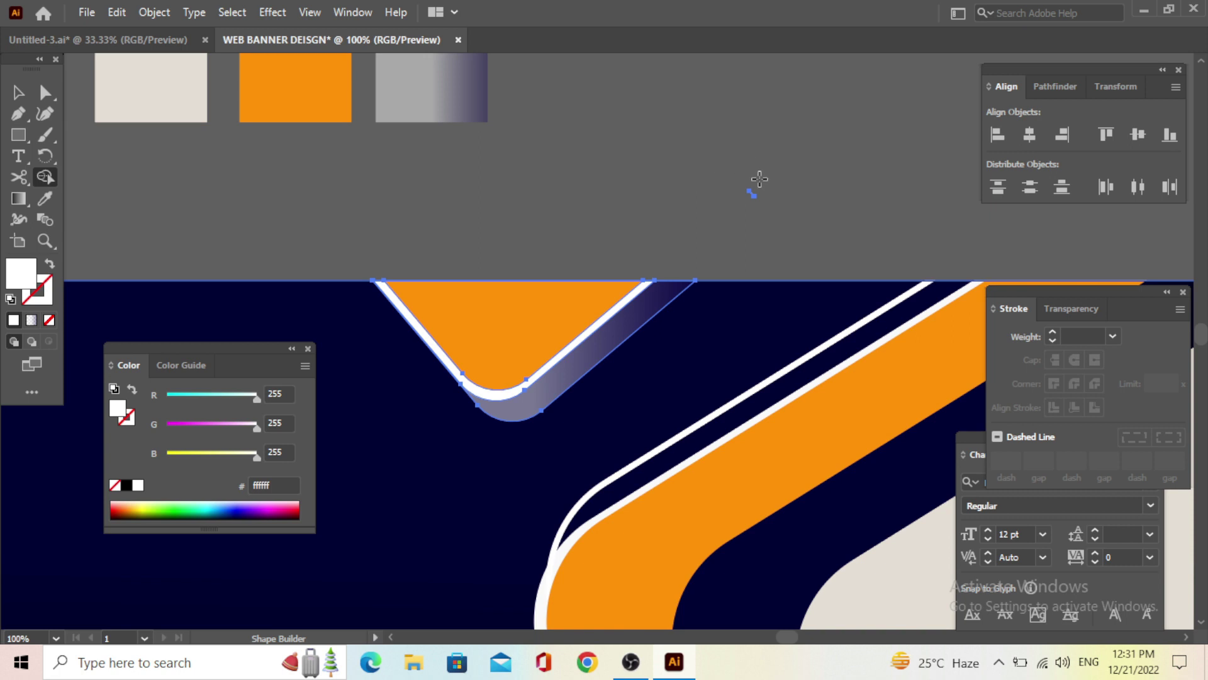
{"action": "scroll", "coordinate": [760, 180], "scroll_direction": "up", "scroll_amount": 4}
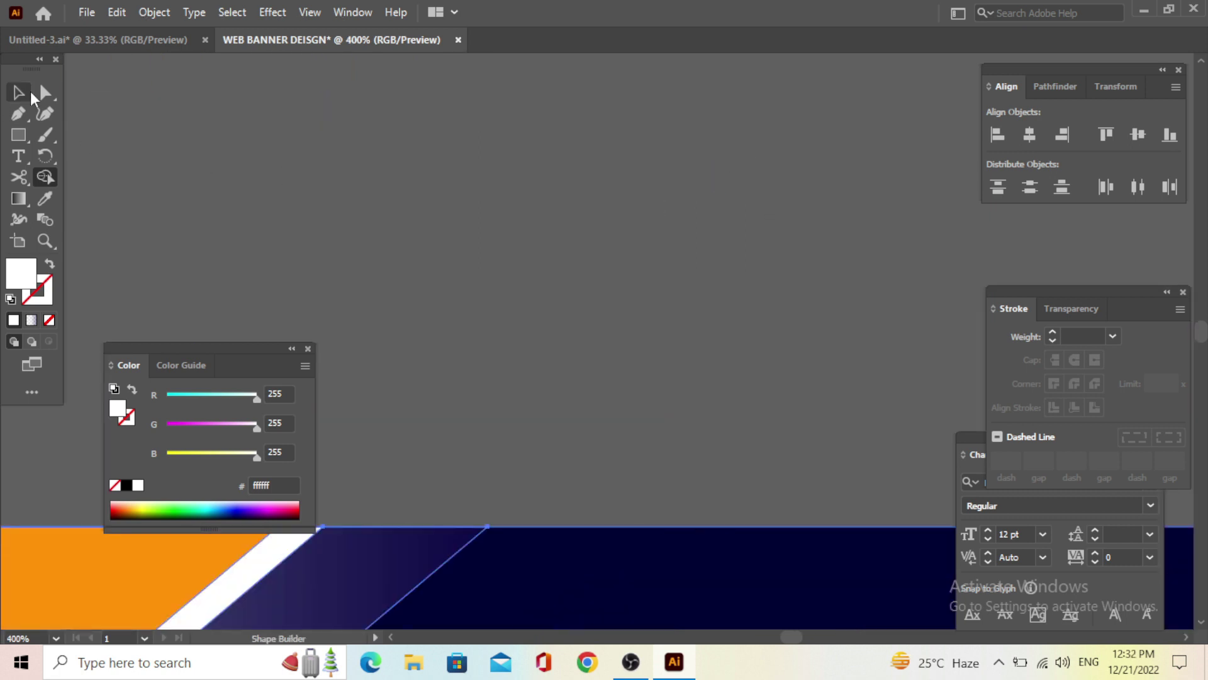
{"action": "left_click", "coordinate": [21, 93]}
Select the trimmed orange triangle and its shadow as a whole group
{"action": "scroll", "coordinate": [554, 264], "scroll_direction": "down", "scroll_amount": 2}
{"action": "scroll", "coordinate": [604, 230], "scroll_direction": "down", "scroll_amount": 3}
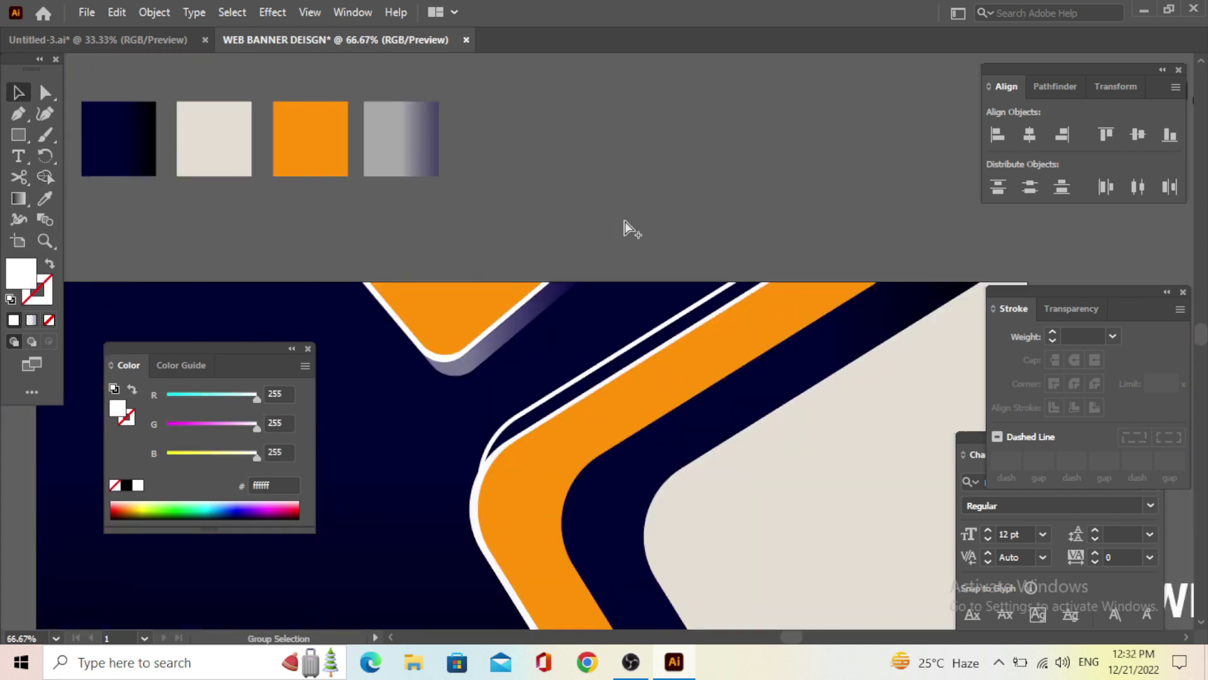
{"action": "scroll", "coordinate": [619, 227], "scroll_direction": "down", "scroll_amount": 2}
{"action": "scroll", "coordinate": [609, 237], "scroll_direction": "up", "scroll_amount": 1}
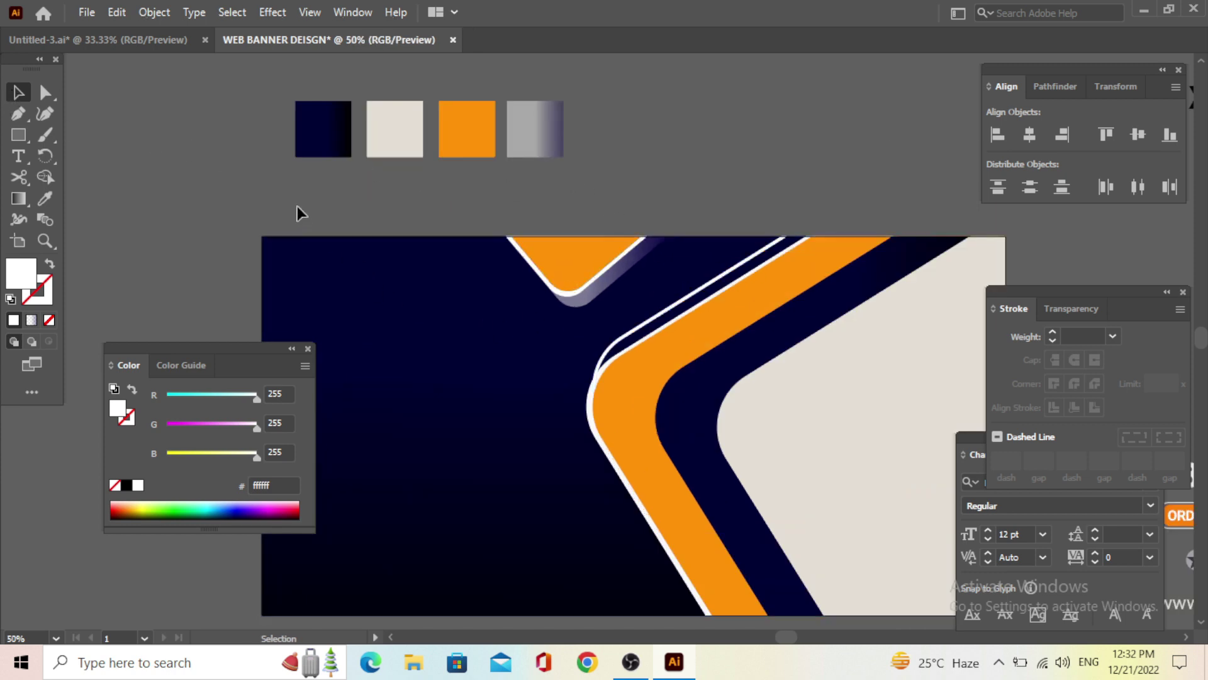
{"action": "left_click", "coordinate": [333, 287]}
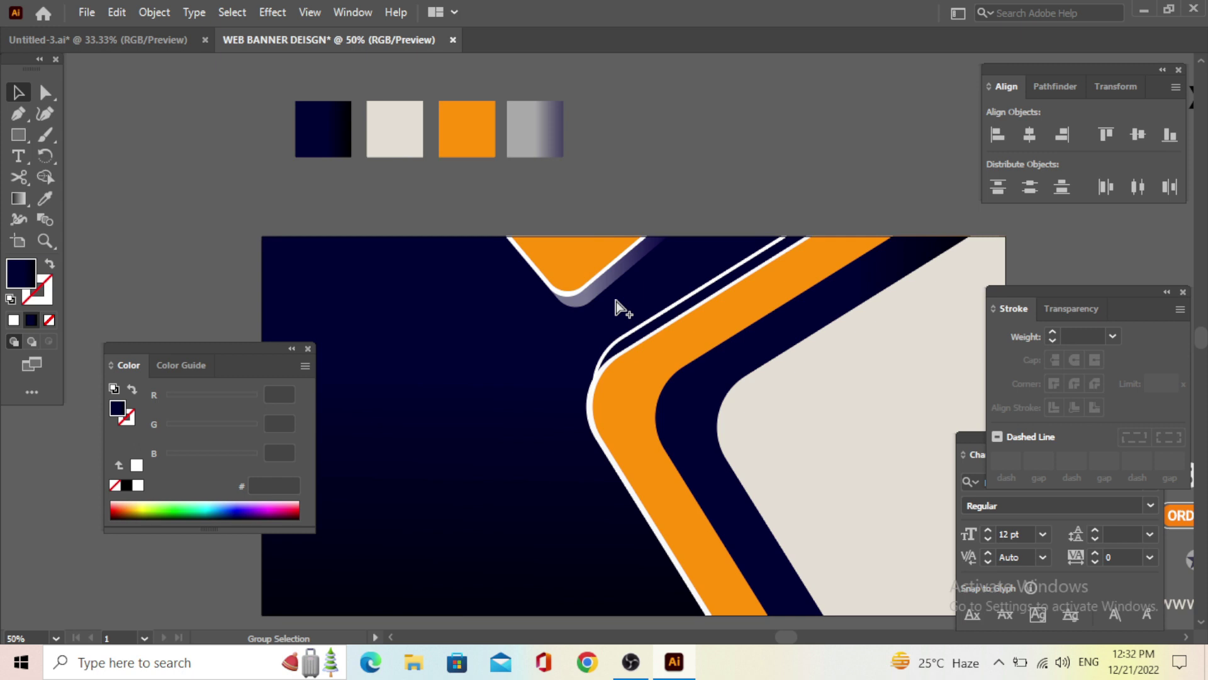
{"action": "scroll", "coordinate": [615, 305], "scroll_direction": "up", "scroll_amount": 1}
{"action": "left_click_drag", "start_coordinate": [473, 280], "coordinate": [626, 310]}
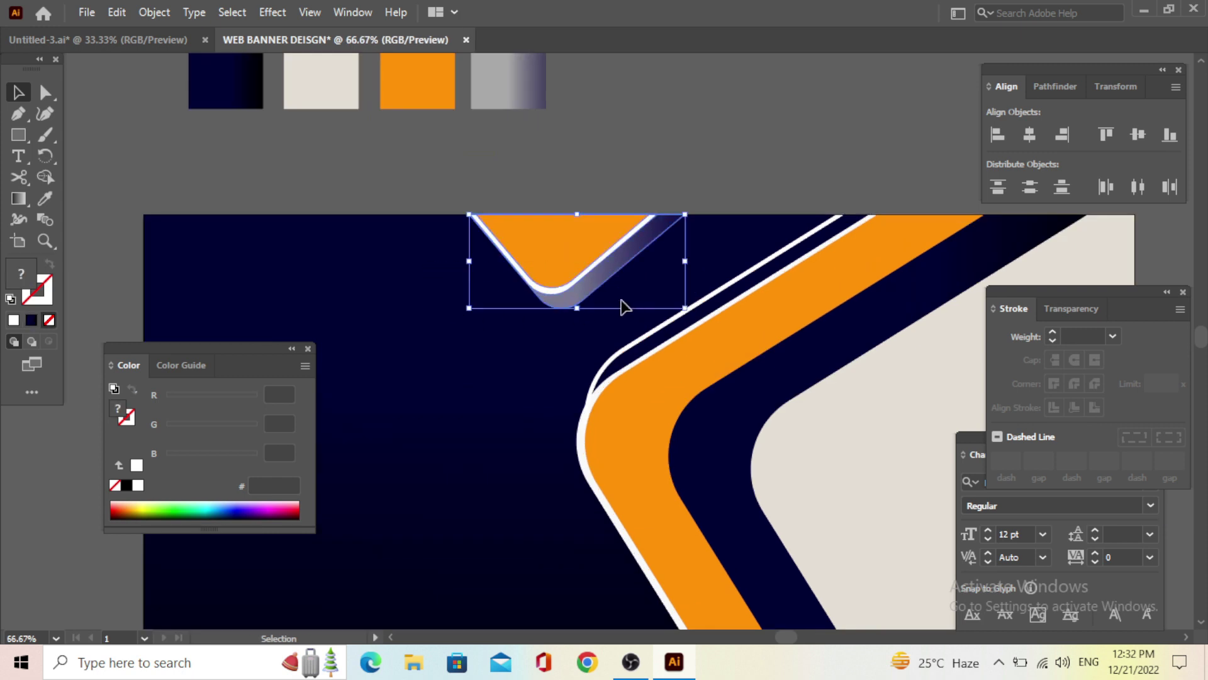
{"action": "key", "text": "v"}
{"action": "scroll", "coordinate": [562, 208], "scroll_direction": "down", "scroll_amount": 3}
{"action": "scroll", "coordinate": [557, 172], "scroll_direction": "down", "scroll_amount": 2}
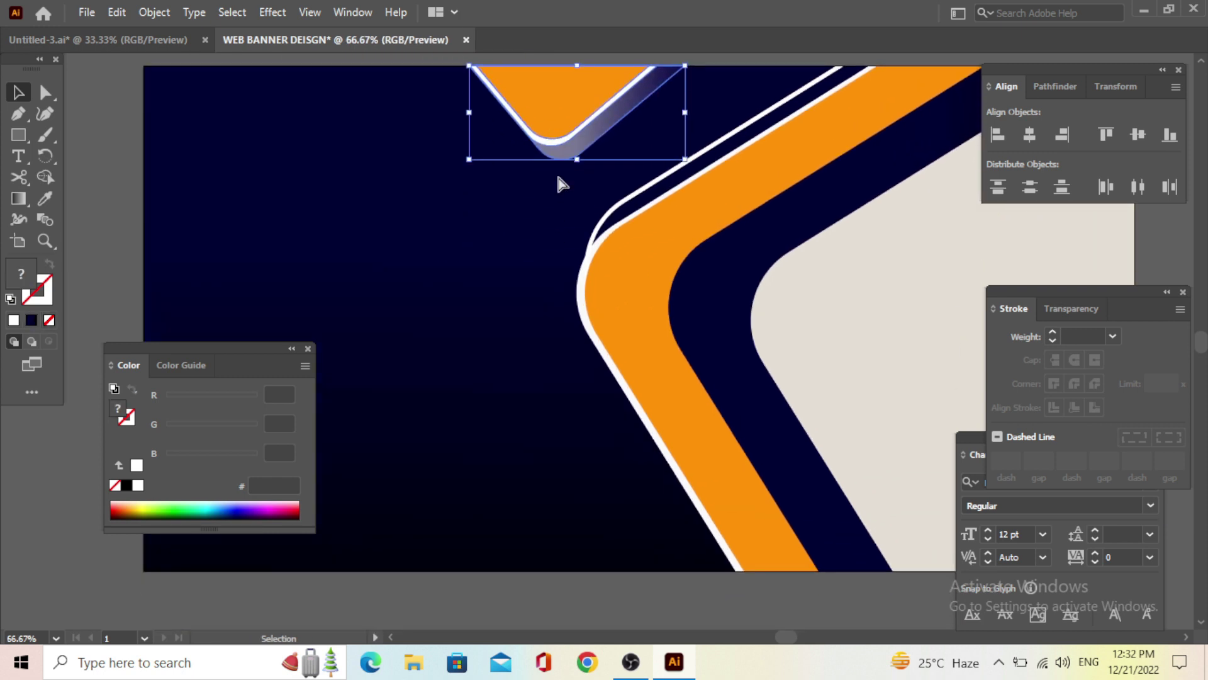
{"action": "scroll", "coordinate": [556, 173], "scroll_direction": "down", "scroll_amount": 1, "text": "alt"}
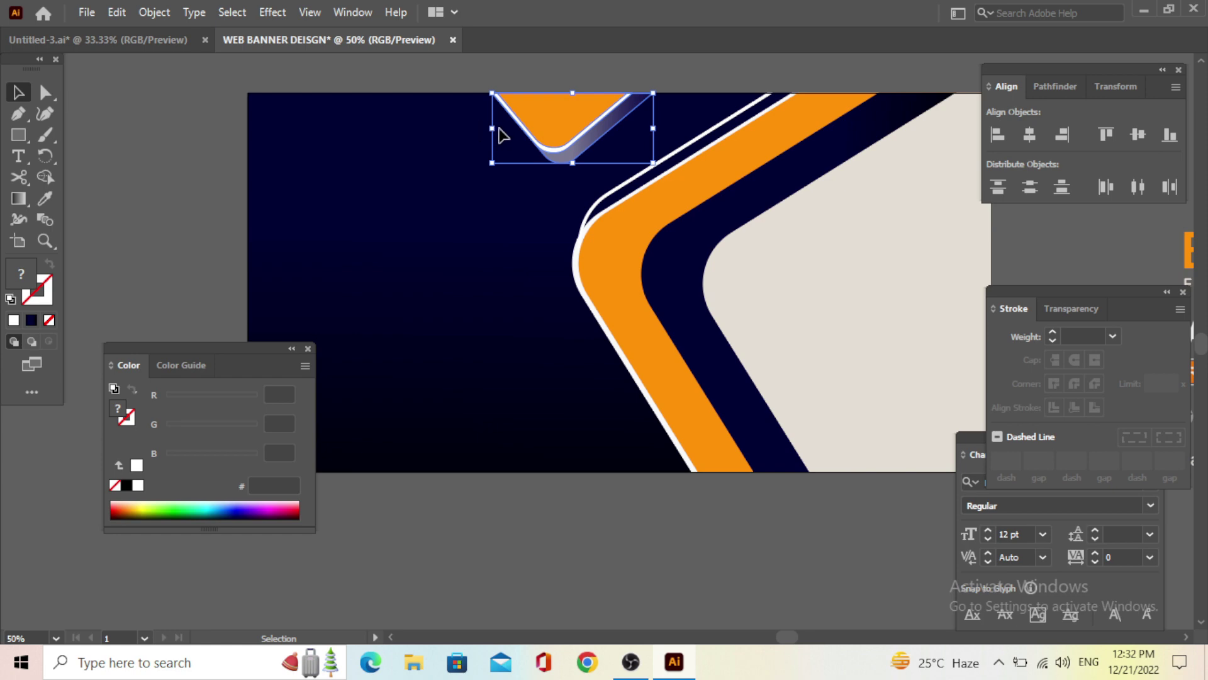
Resize the orange peak shape at the banner's top edge
{"action": "scroll", "coordinate": [502, 135], "scroll_direction": "up", "scroll_amount": 2, "text": "alt"}
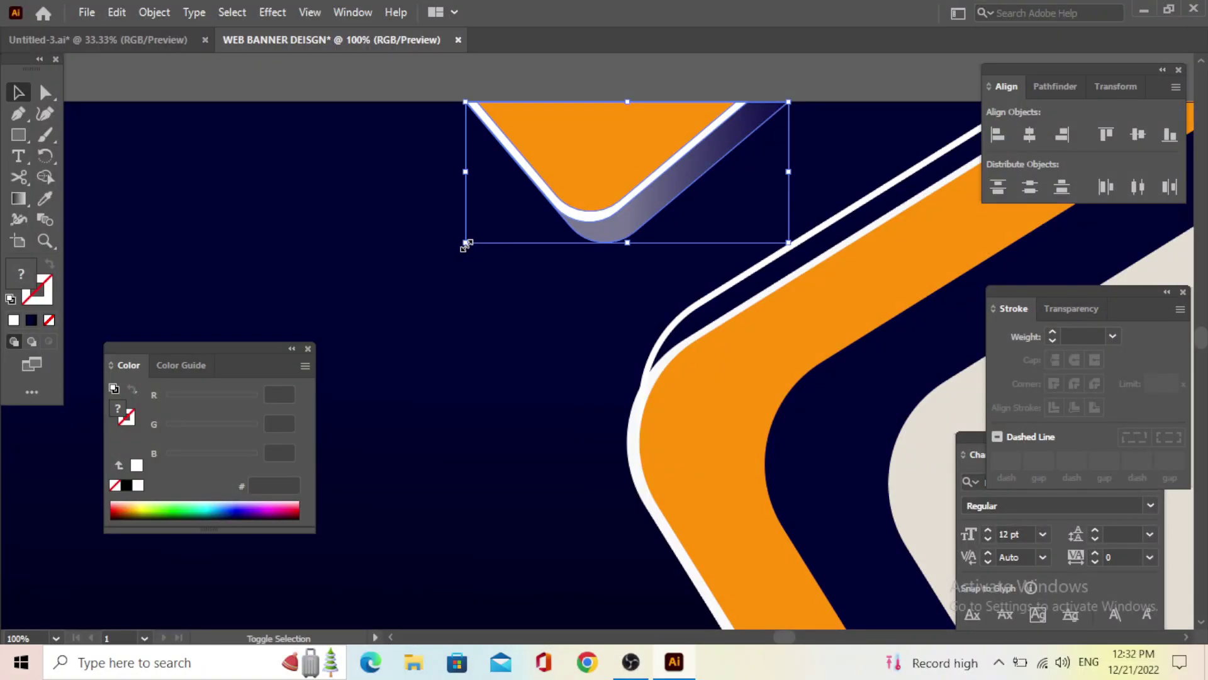
{"action": "left_click_drag", "start_coordinate": [466, 243], "coordinate": [520, 222]}
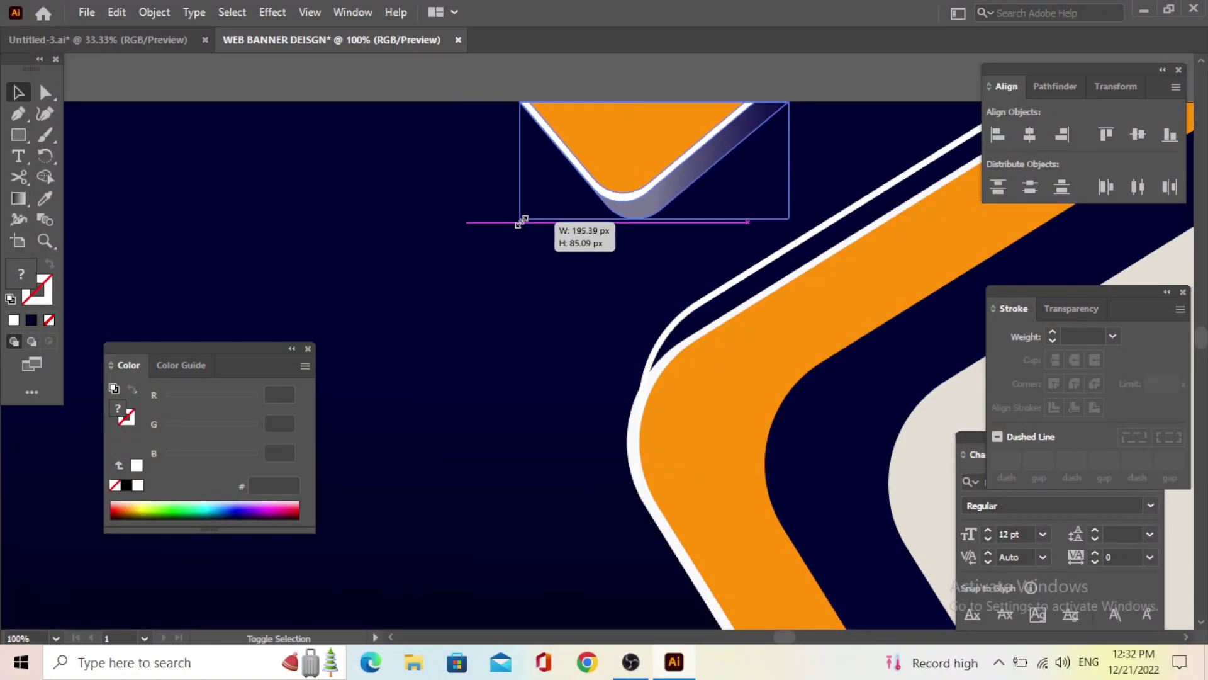
{"action": "scroll", "coordinate": [526, 217], "scroll_direction": "down", "scroll_amount": 2, "text": "alt"}
{"action": "scroll", "coordinate": [613, 147], "scroll_direction": "down", "scroll_amount": 1}
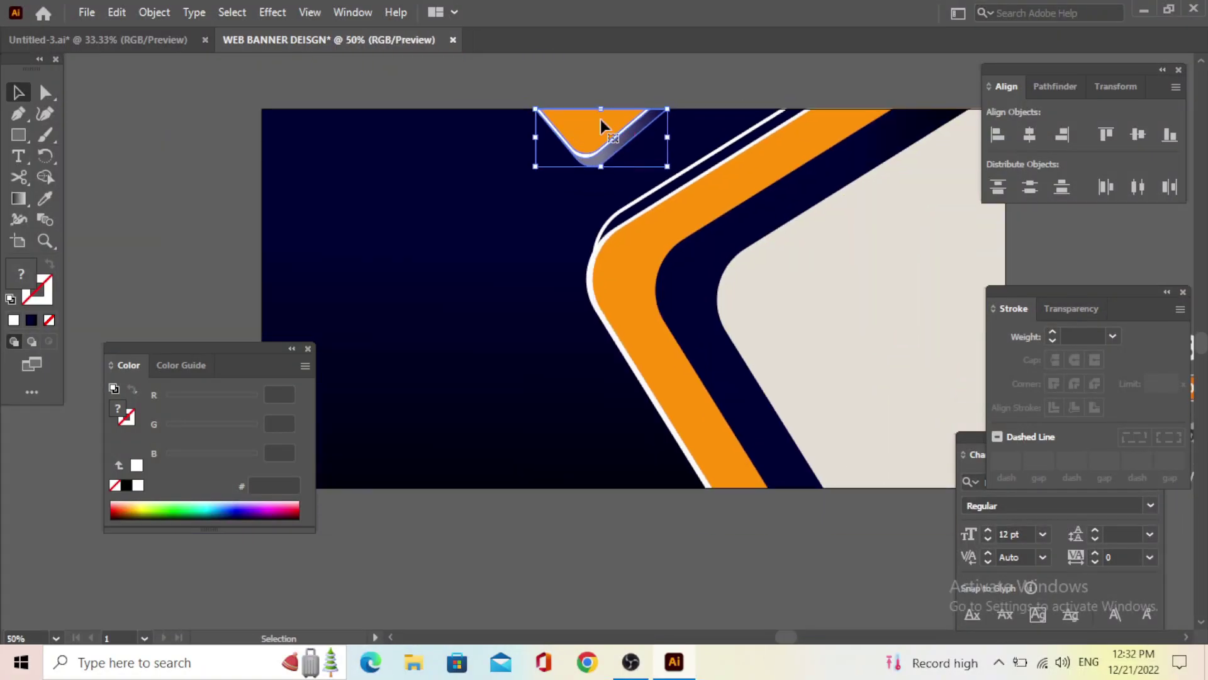
Duplicate the peak shape down to the bottom edge and reflect it across the horizontal axis
{"action": "left_click_drag", "start_coordinate": [595, 127], "coordinate": [588, 378]}
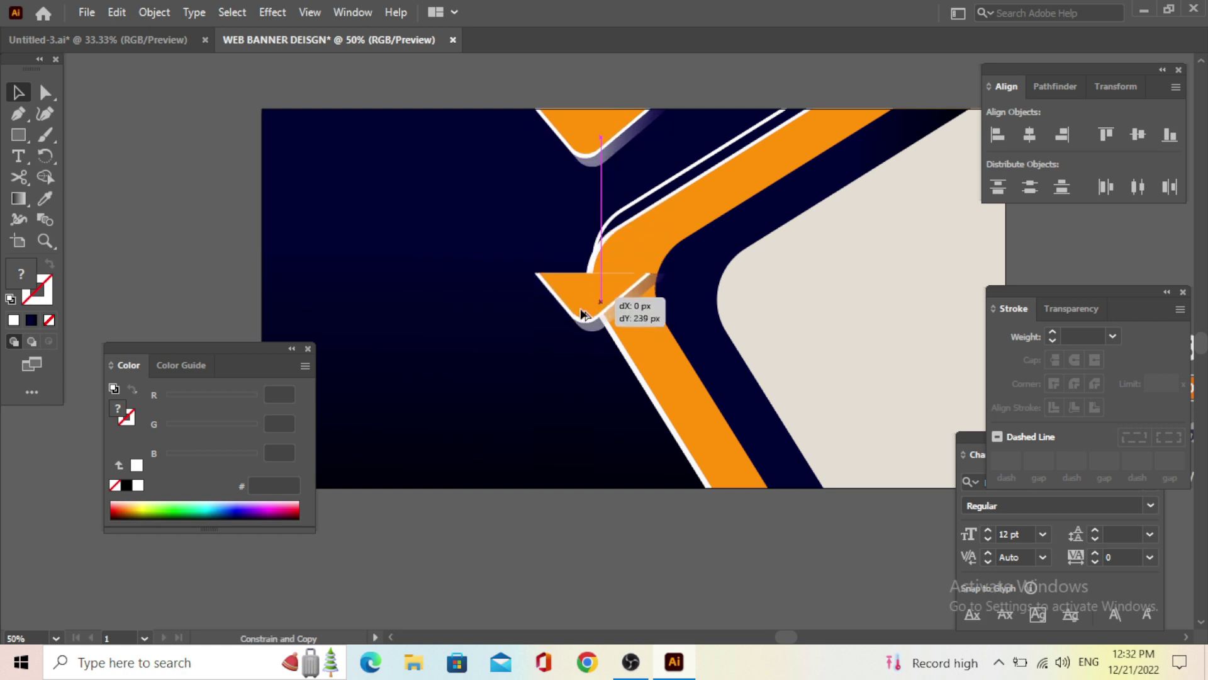
{"action": "left_click_drag", "start_coordinate": [588, 380], "coordinate": [590, 444]}
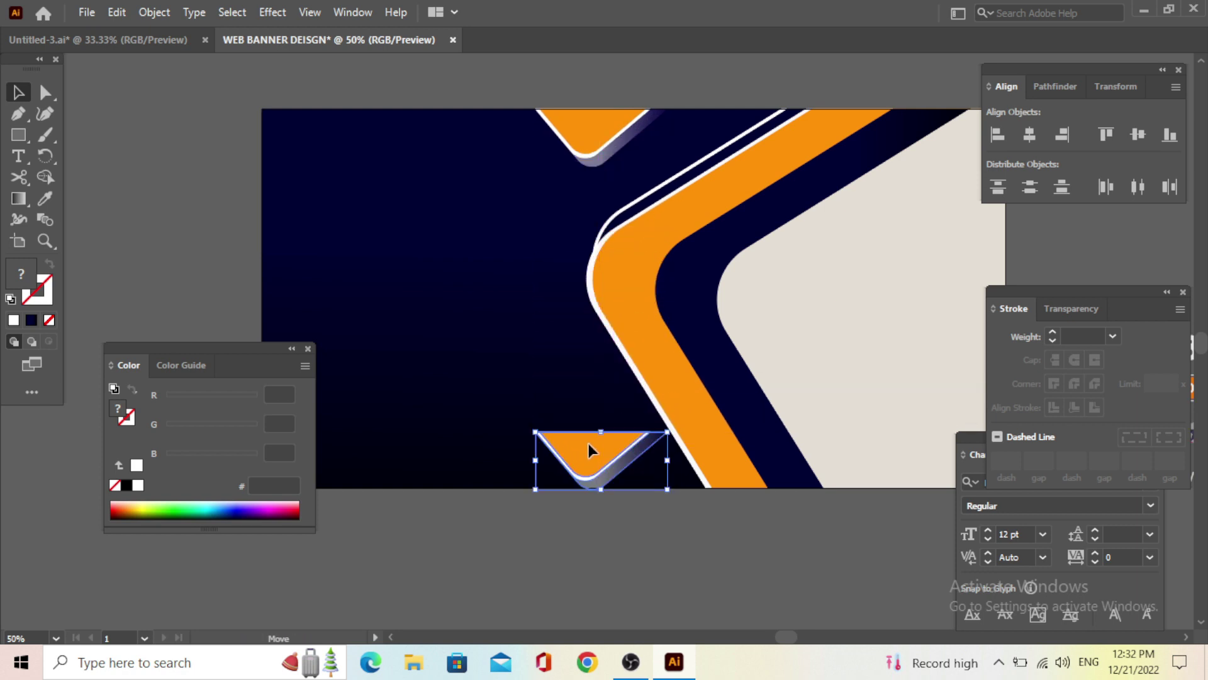
{"action": "right_click", "coordinate": [589, 444]}
{"action": "mouse_move", "coordinate": [642, 333]}
{"action": "left_click", "coordinate": [855, 398]}
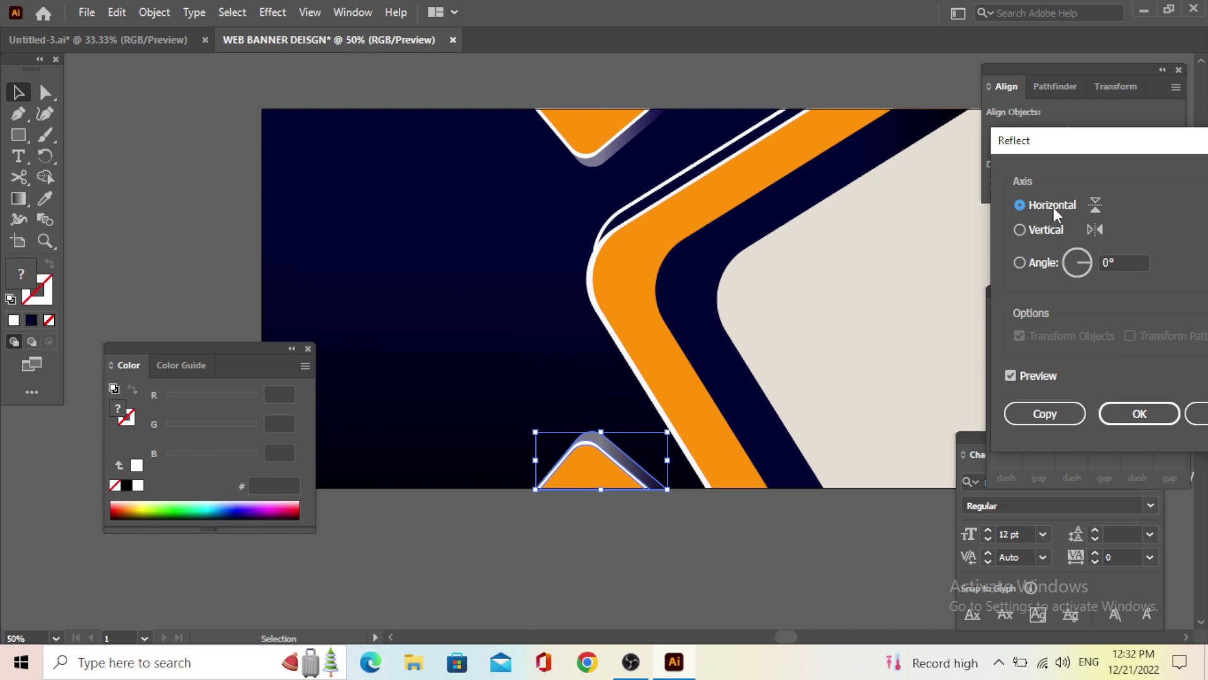
{"action": "left_click", "coordinate": [1139, 414]}
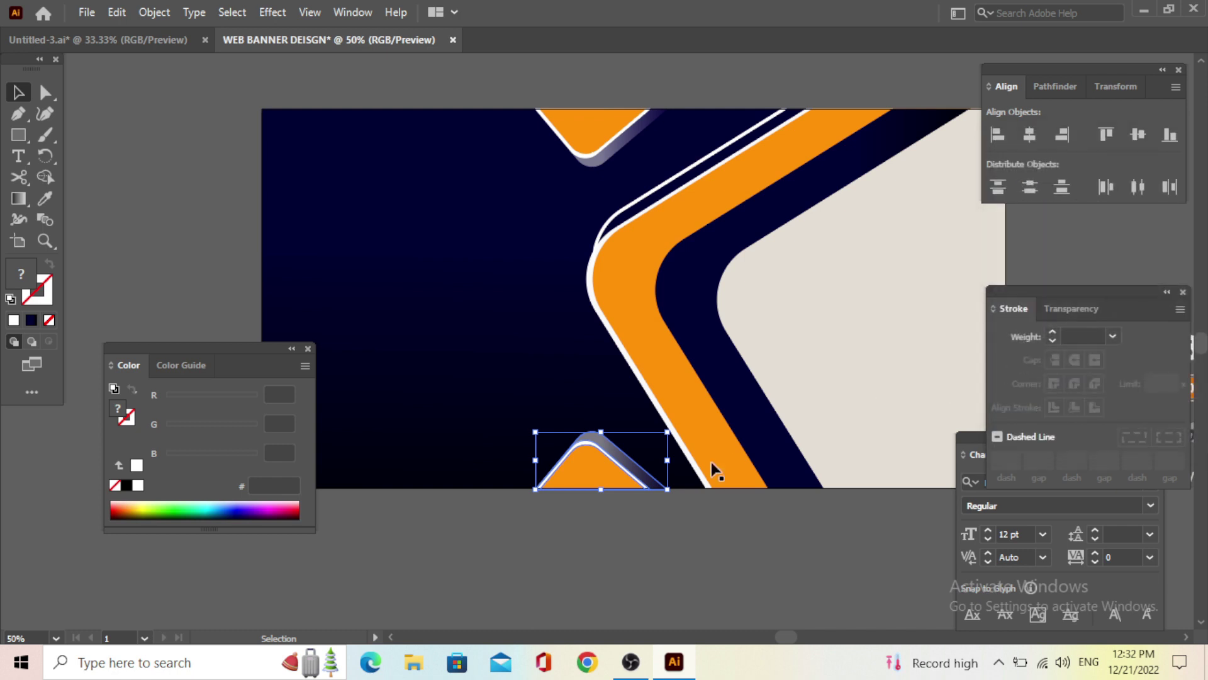
{"action": "left_click", "coordinate": [658, 537]}
Select and inspect the flipped peak group at the banner's bottom
{"action": "scroll", "coordinate": [617, 519], "scroll_direction": "up", "scroll_amount": 2}
{"action": "scroll", "coordinate": [617, 520], "scroll_direction": "up", "scroll_amount": 2}
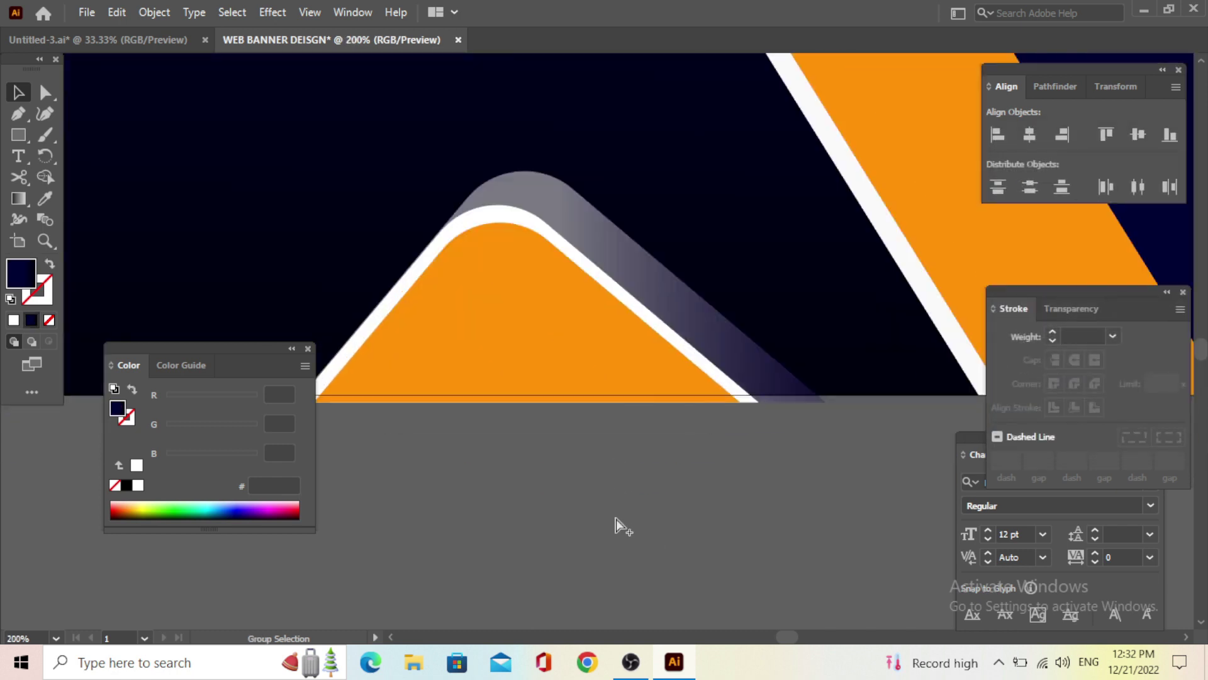
{"action": "left_click_drag", "start_coordinate": [775, 484], "coordinate": [629, 334]}
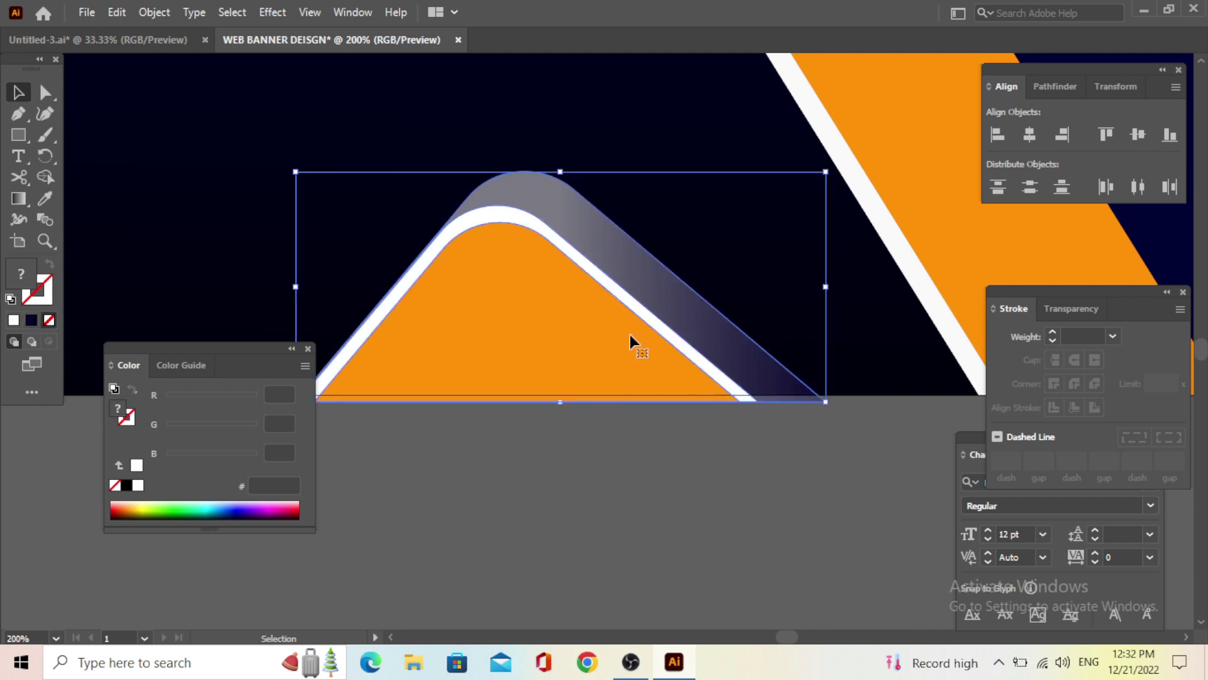
{"action": "left_click", "coordinate": [1177, 140]}
{"action": "left_click", "coordinate": [708, 484]}
{"action": "scroll", "coordinate": [637, 489], "scroll_direction": "down", "scroll_amount": 3}
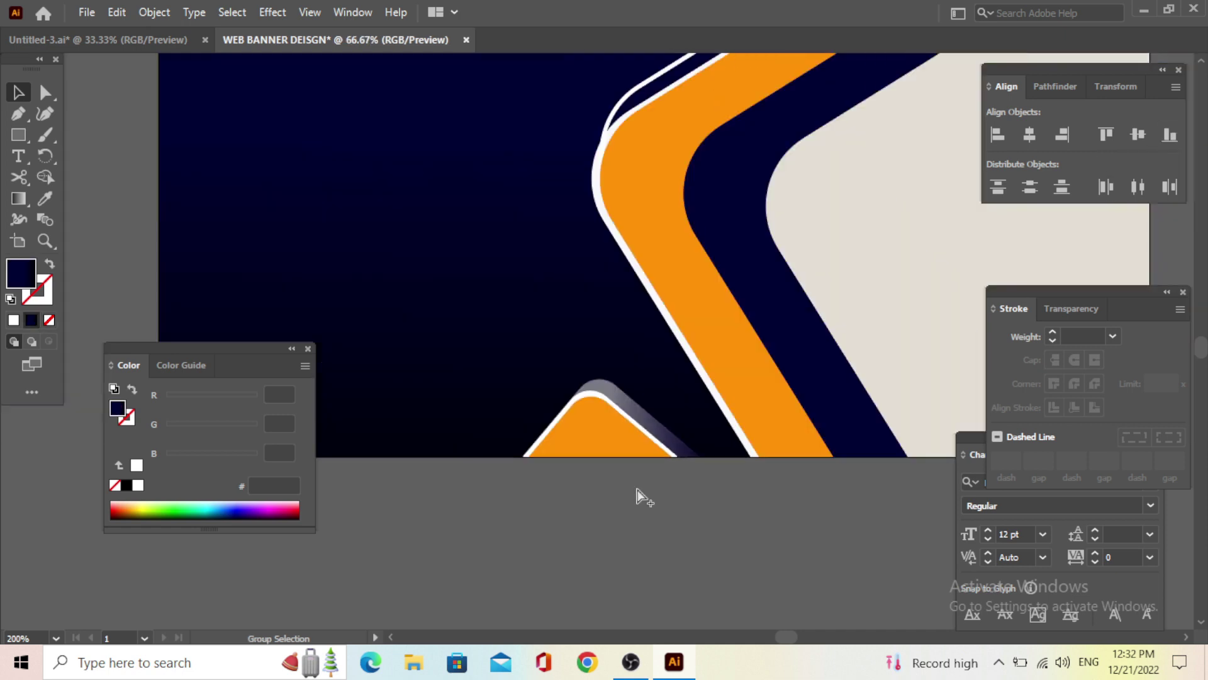
{"action": "scroll", "coordinate": [642, 319], "scroll_direction": "down", "scroll_amount": 2}
{"action": "scroll", "coordinate": [636, 281], "scroll_direction": "up", "scroll_amount": 6}
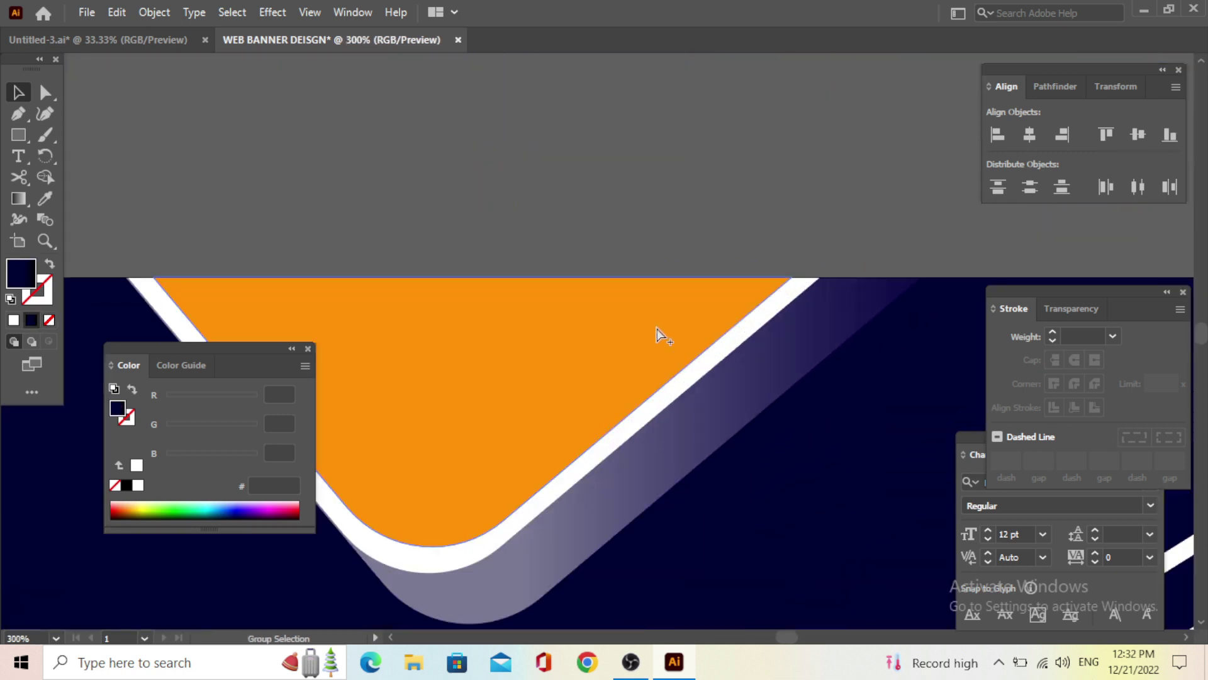
{"action": "scroll", "coordinate": [661, 334], "scroll_direction": "down", "scroll_amount": 5}
{"action": "scroll", "coordinate": [688, 319], "scroll_direction": "down", "scroll_amount": 2}
{"action": "scroll", "coordinate": [724, 310], "scroll_direction": "down", "scroll_amount": 1}
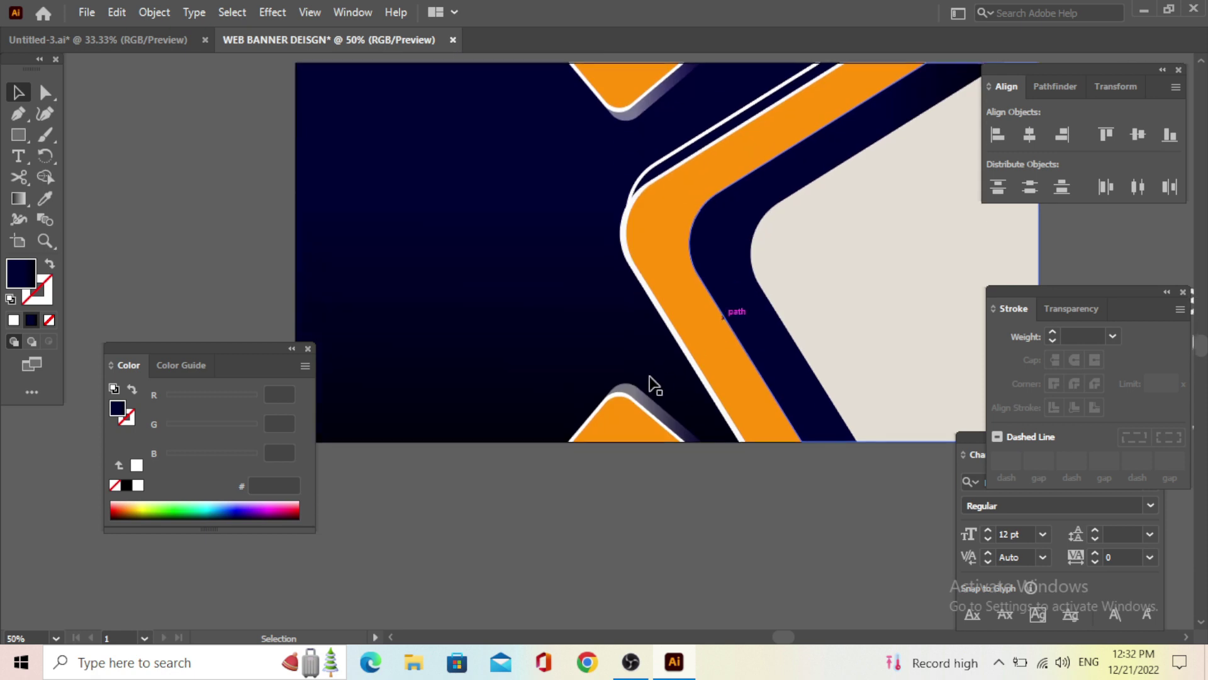
{"action": "scroll", "coordinate": [653, 382], "scroll_direction": "down", "scroll_amount": 3}
{"action": "scroll", "coordinate": [712, 351], "scroll_direction": "up", "scroll_amount": 2}
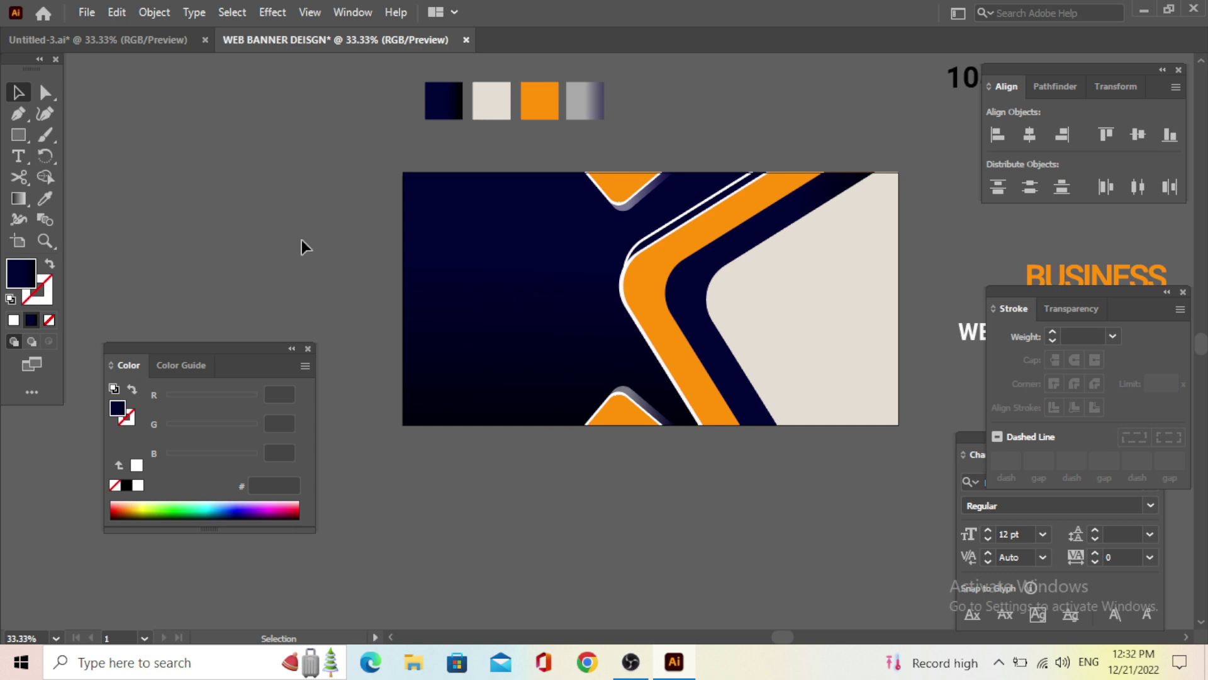
Select the laptop photo in Untitled-3.ai and drag it toward the WEB BANNER DEISGN tab
{"action": "scroll", "coordinate": [688, 303], "scroll_direction": "right", "scroll_amount": 5}
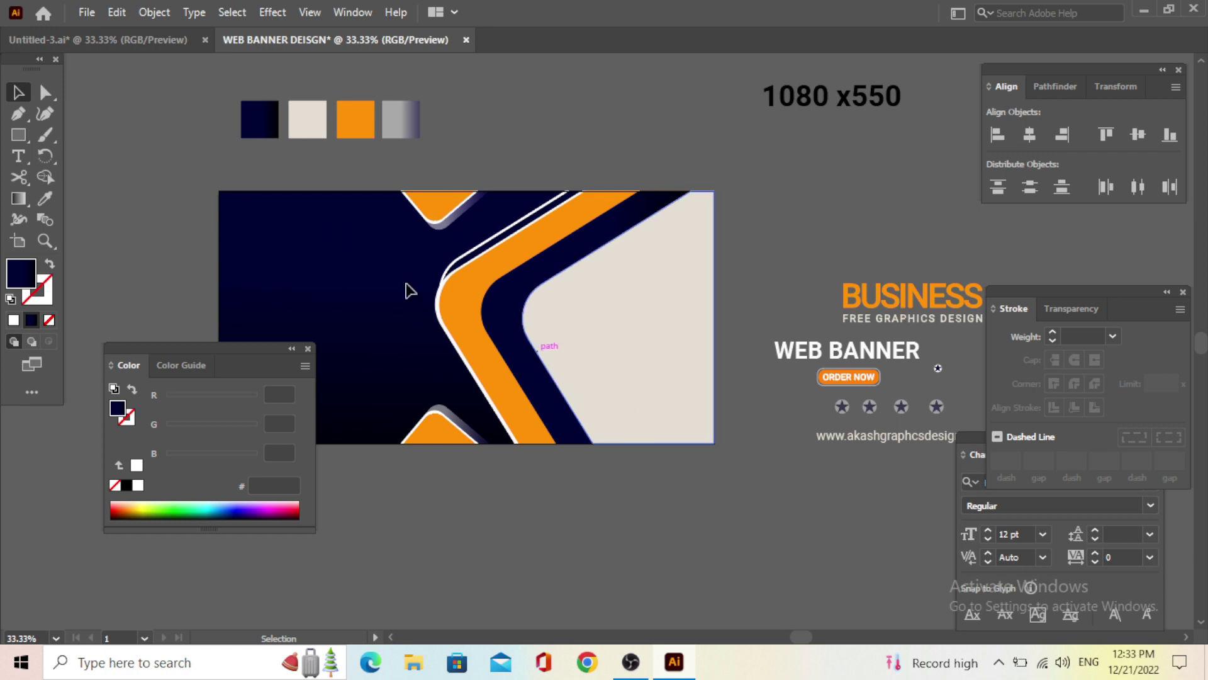
{"action": "left_click", "coordinate": [154, 39]}
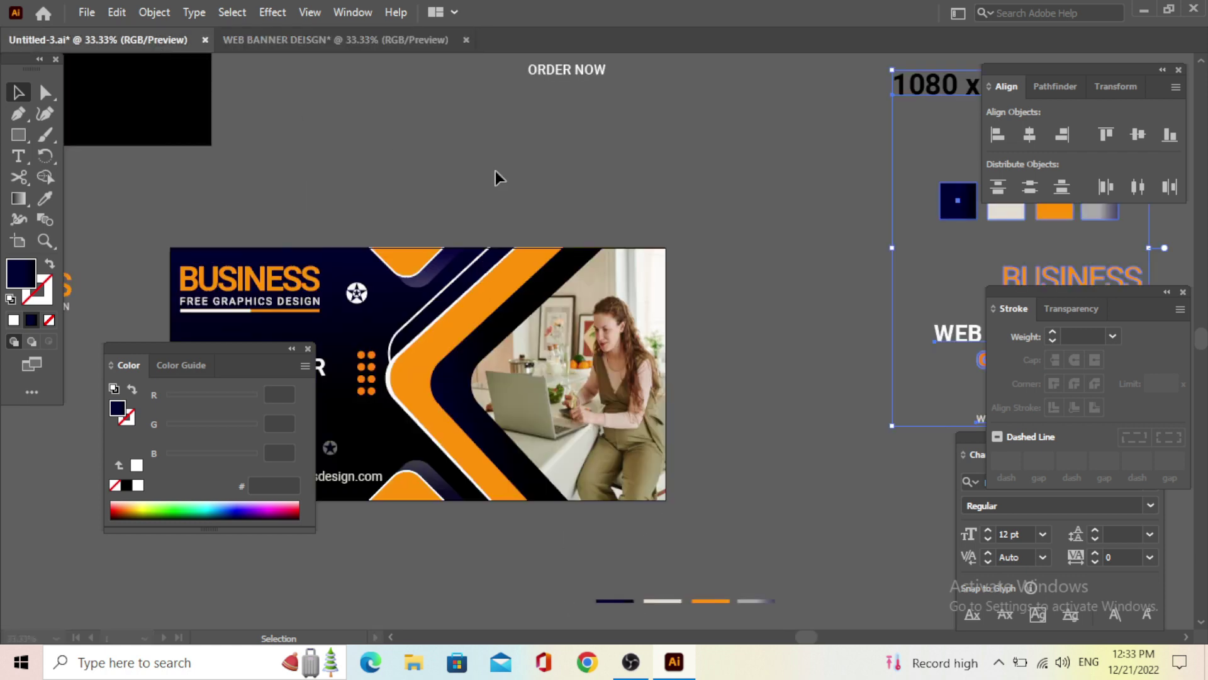
{"action": "scroll", "coordinate": [591, 199], "scroll_direction": "down", "scroll_amount": 1}
{"action": "left_click_drag", "start_coordinate": [739, 256], "coordinate": [457, 299]}
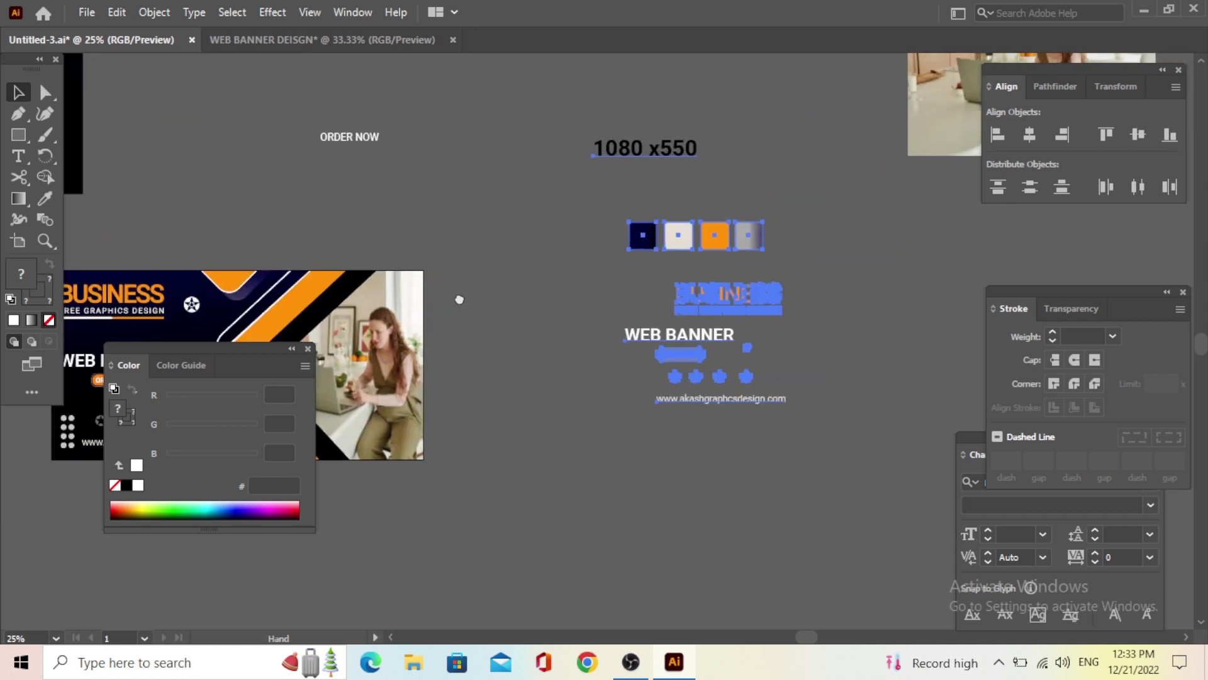
{"action": "left_click", "coordinate": [839, 256]}
{"action": "key", "text": "ctrl+z"}
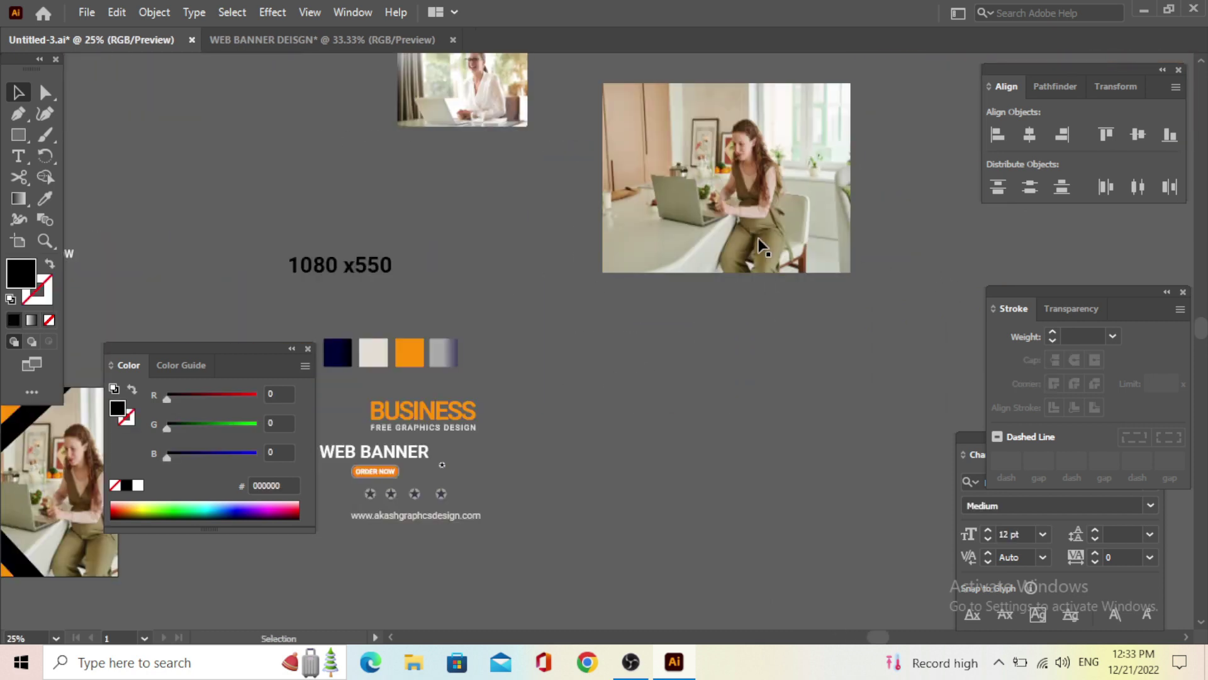
{"action": "key", "text": "ctrl+z"}
{"action": "left_click_drag", "start_coordinate": [768, 222], "coordinate": [372, 41]}
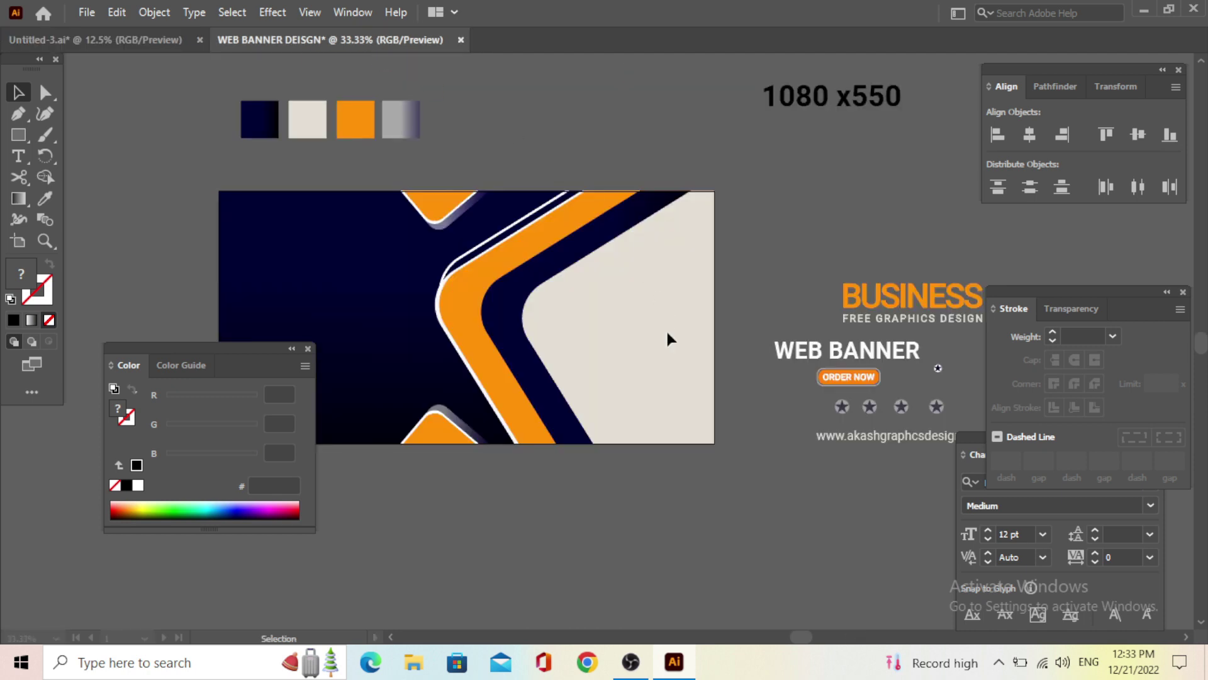
Drop the photo onto the banner, move it down, and lower its opacity to 47%
{"action": "left_click_drag", "start_coordinate": [664, 321], "coordinate": [665, 329]}
{"action": "scroll", "coordinate": [665, 328], "scroll_direction": "down", "scroll_amount": 1}
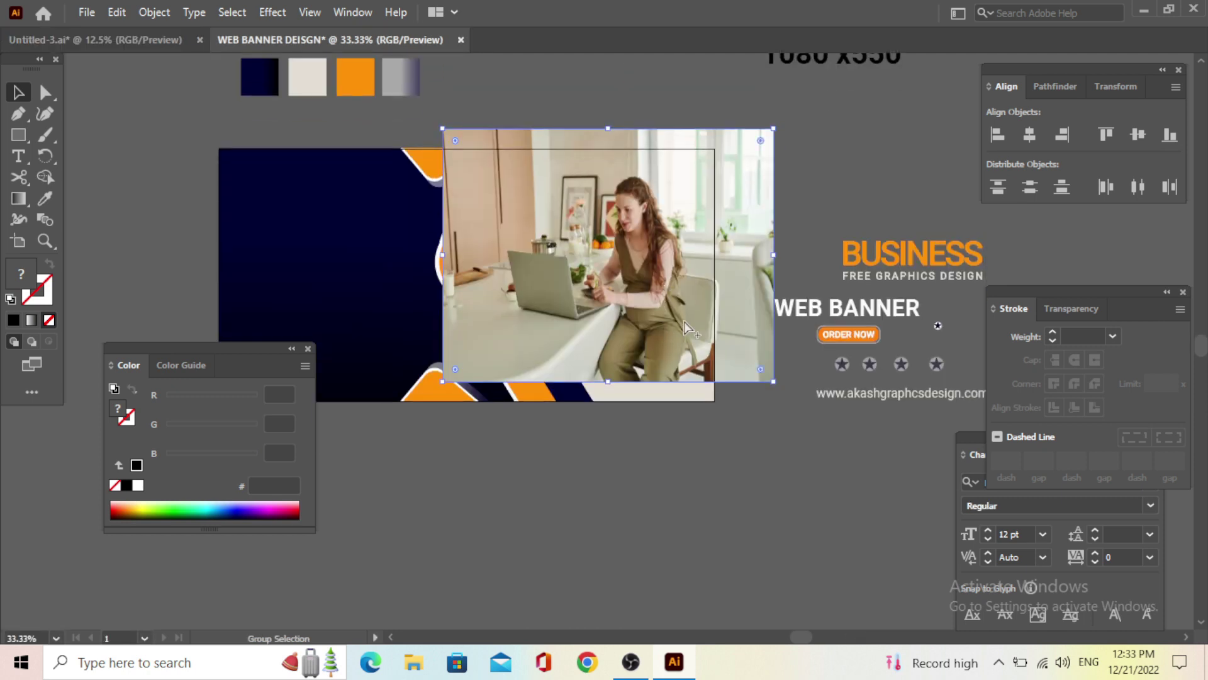
{"action": "scroll", "coordinate": [664, 251], "scroll_direction": "up", "scroll_amount": 1, "text": "alt"}
{"action": "mouse_move", "coordinate": [662, 241]}
{"action": "left_mouse_down"}
{"action": "mouse_move", "coordinate": [659, 297]}
{"action": "mouse_move", "coordinate": [690, 275]}
{"action": "left_mouse_up"}
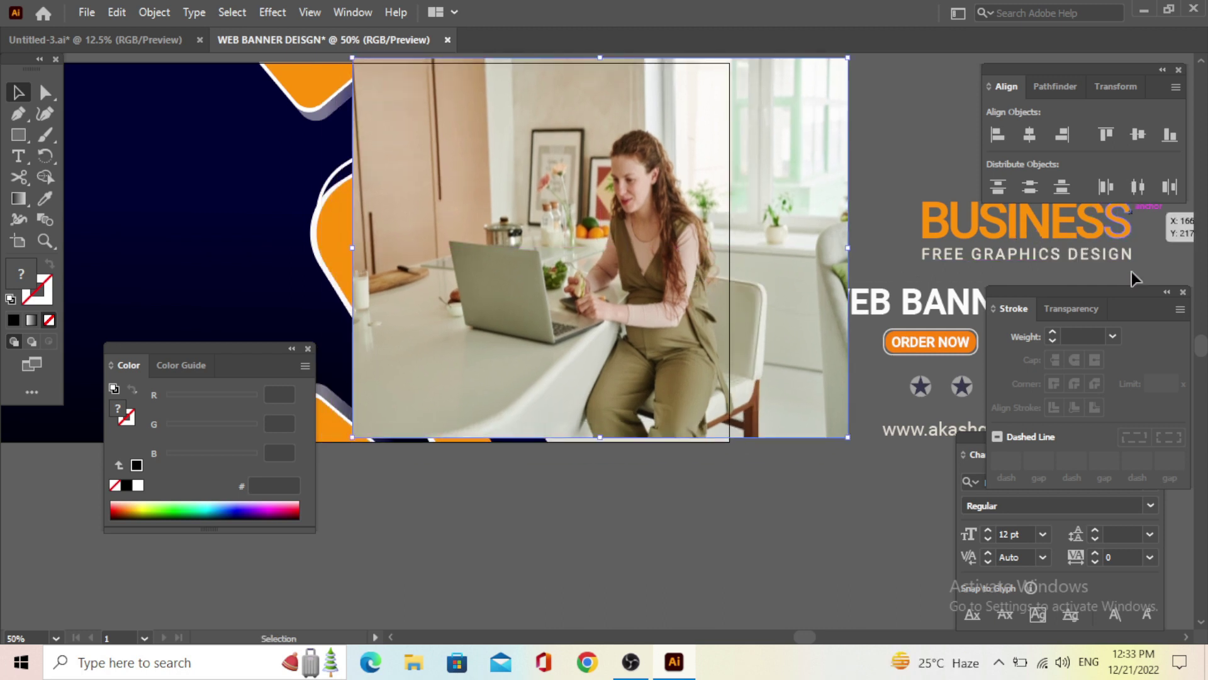
{"action": "left_click", "coordinate": [1073, 309]}
{"action": "left_click", "coordinate": [1165, 337]}
{"action": "left_click_drag", "start_coordinate": [1137, 362], "coordinate": [1126, 361]}
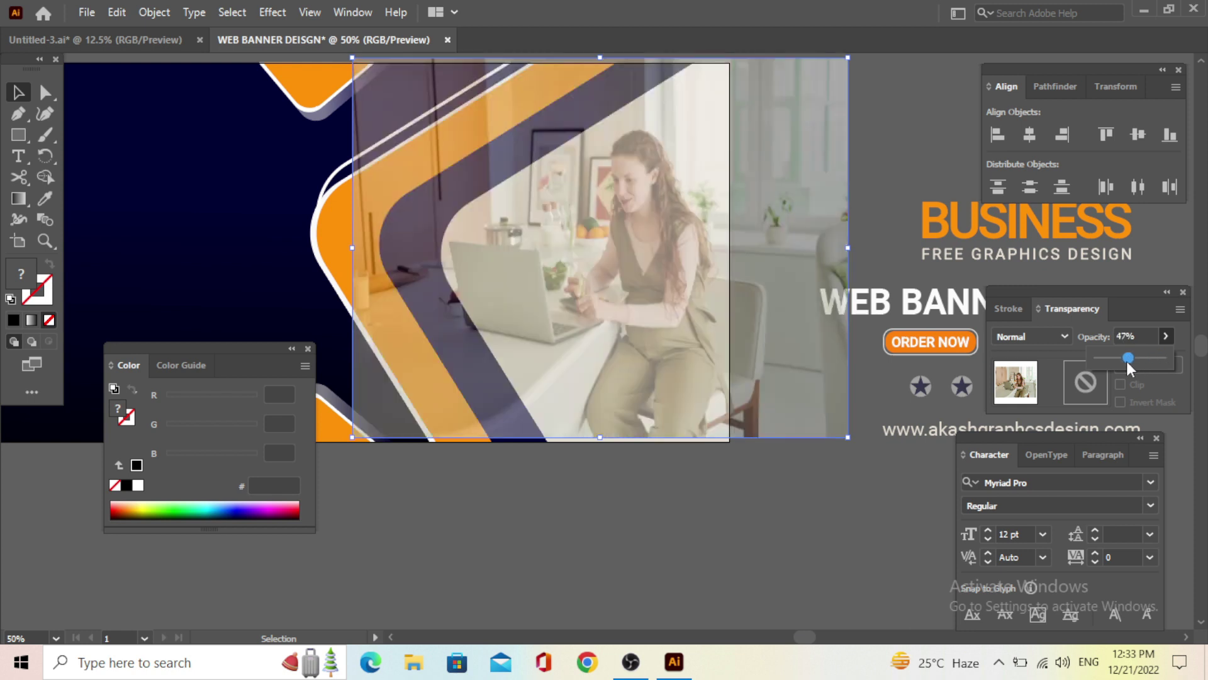
Enlarge the photo over the banner and trim its corner to the bottom edge
{"action": "left_click_drag", "start_coordinate": [739, 501], "coordinate": [706, 542]}
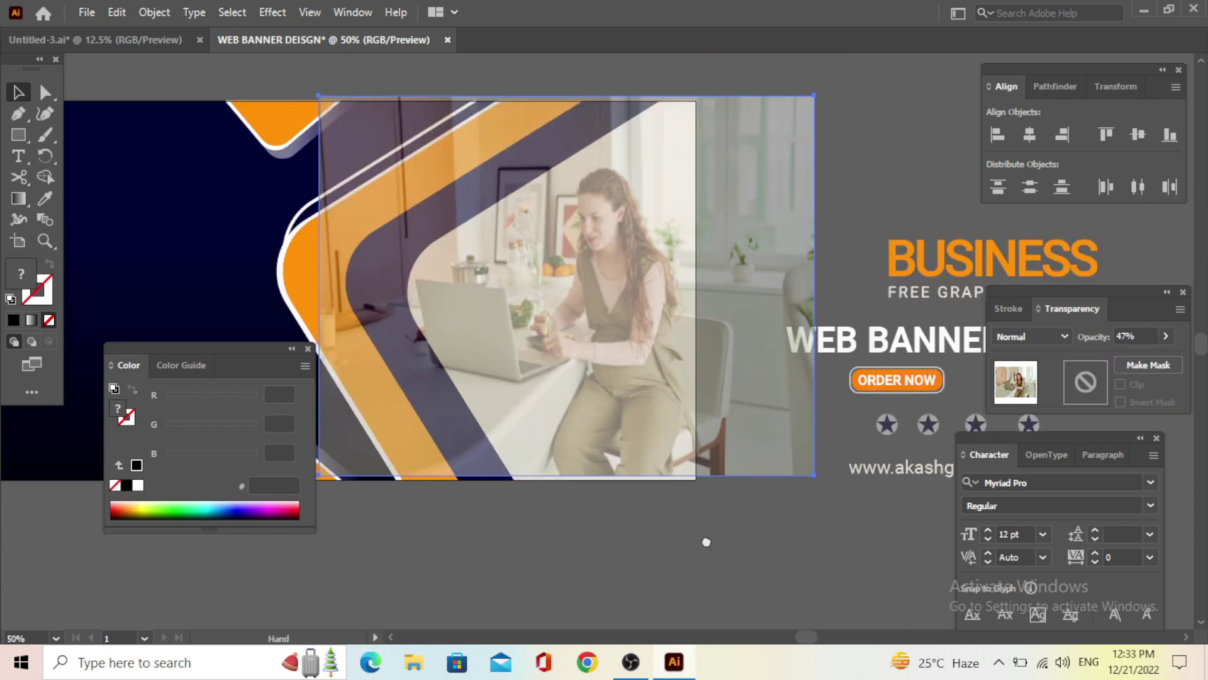
{"action": "left_click", "coordinate": [874, 216]}
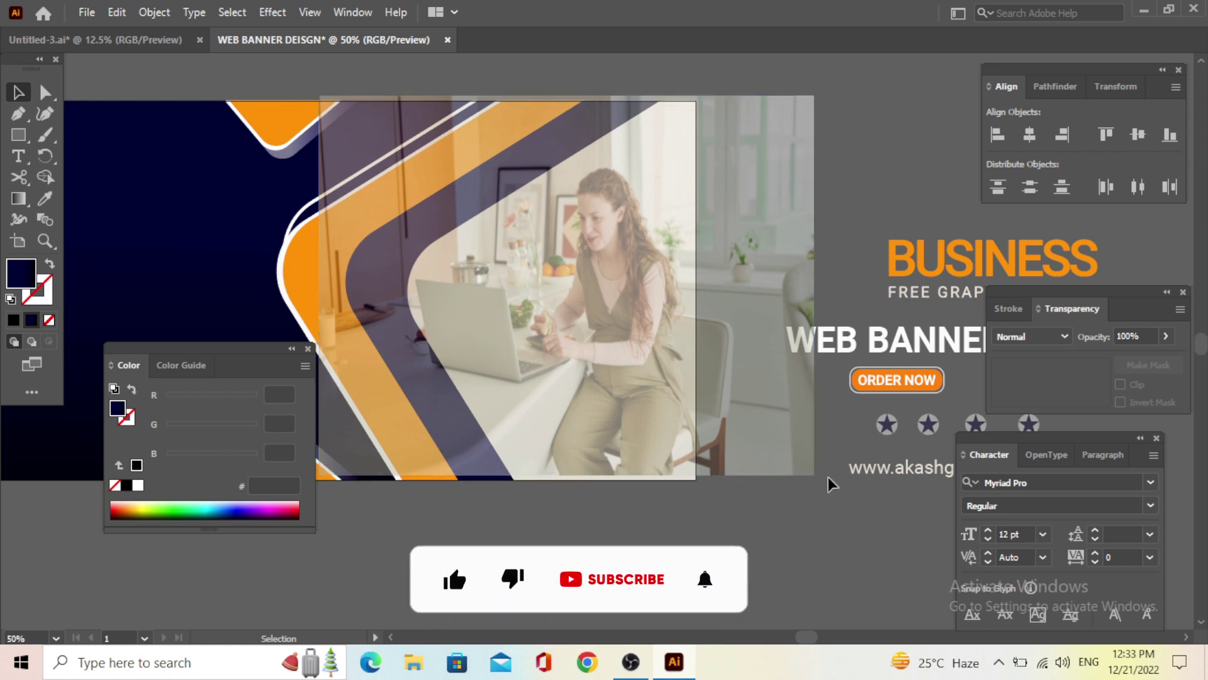
{"action": "left_click", "coordinate": [805, 467]}
{"action": "left_click_drag", "start_coordinate": [805, 468], "coordinate": [831, 491]}
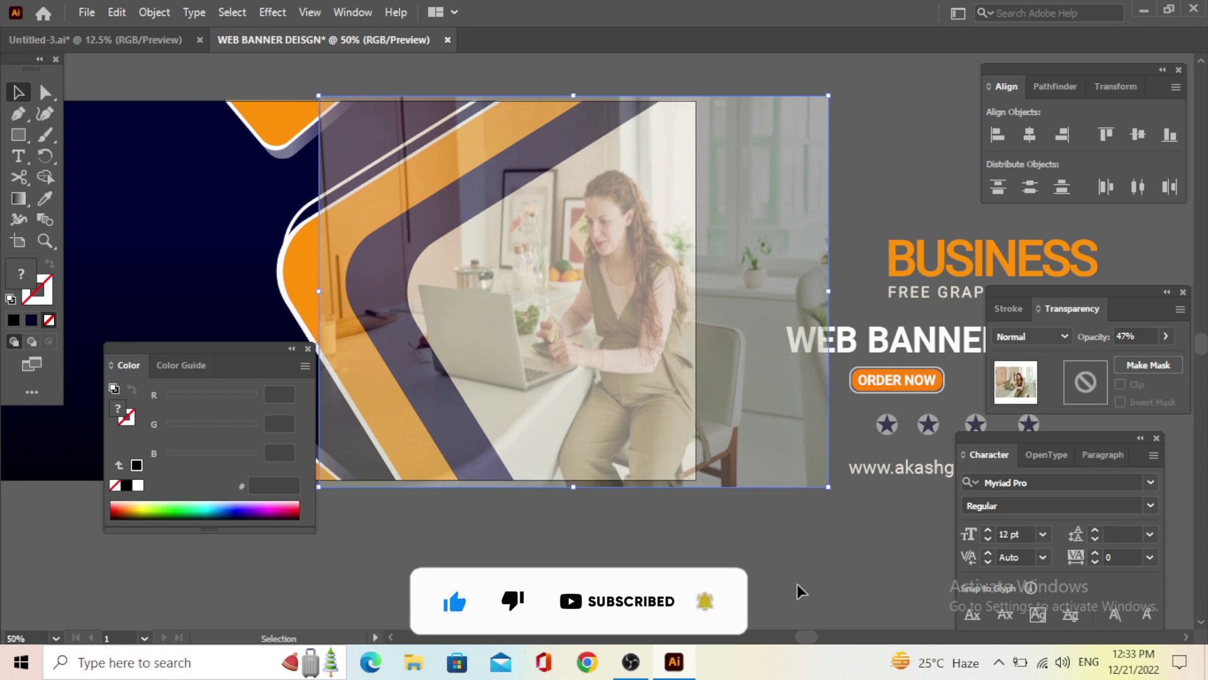
{"action": "scroll", "coordinate": [330, 491], "scroll_direction": "up", "scroll_amount": 1}
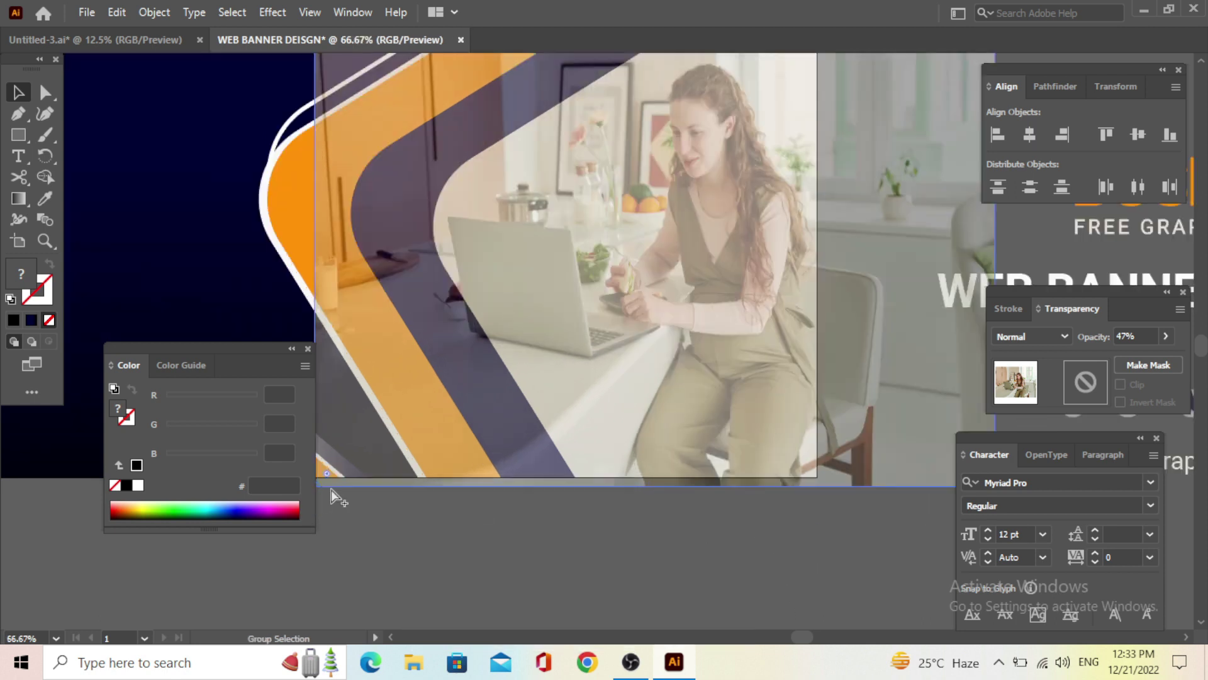
{"action": "scroll", "coordinate": [437, 404], "scroll_direction": "up", "scroll_amount": 1}
{"action": "scroll", "coordinate": [642, 345], "scroll_direction": "up", "scroll_amount": 1}
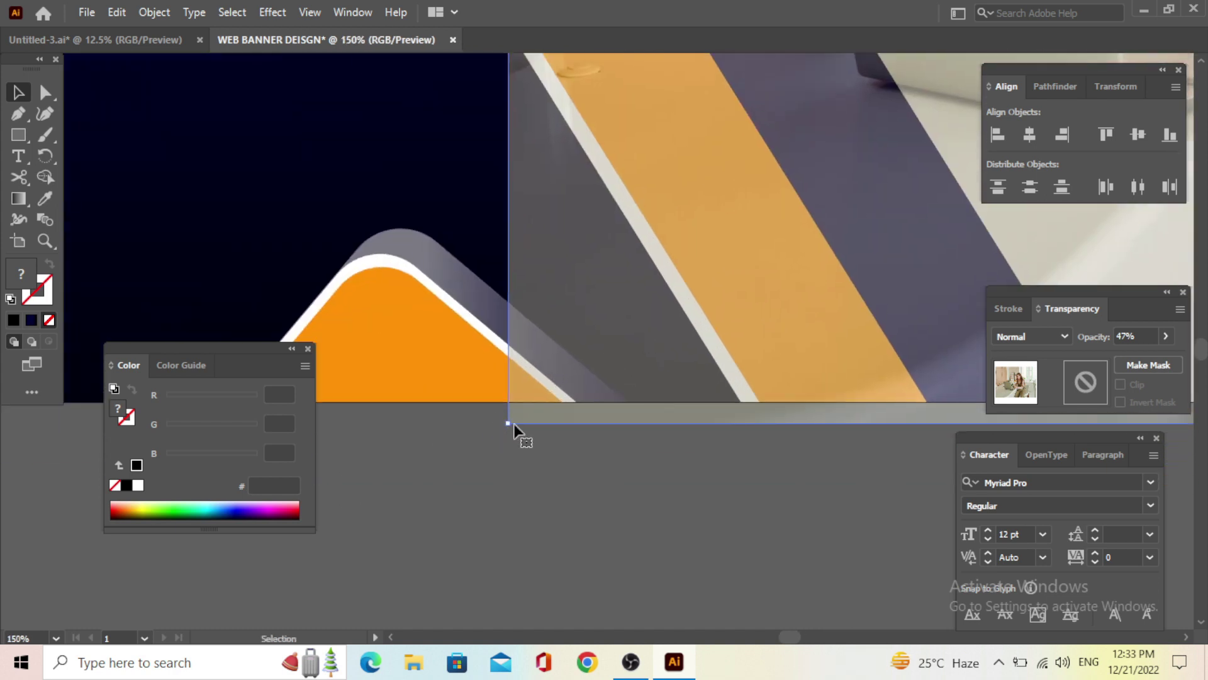
{"action": "left_click_drag", "start_coordinate": [513, 424], "coordinate": [533, 404]}
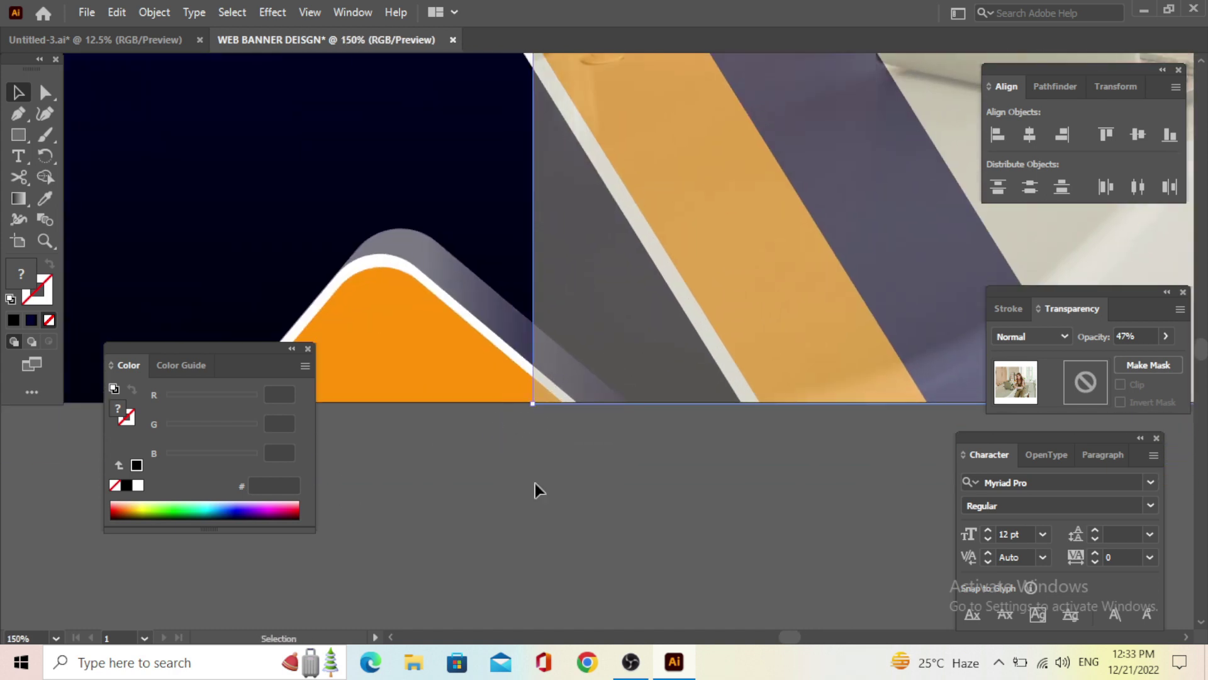
Set the photo's opacity back to 100%
{"action": "scroll", "coordinate": [424, 413], "scroll_direction": "down", "scroll_amount": 2}
{"action": "scroll", "coordinate": [430, 419], "scroll_direction": "down", "scroll_amount": 2}
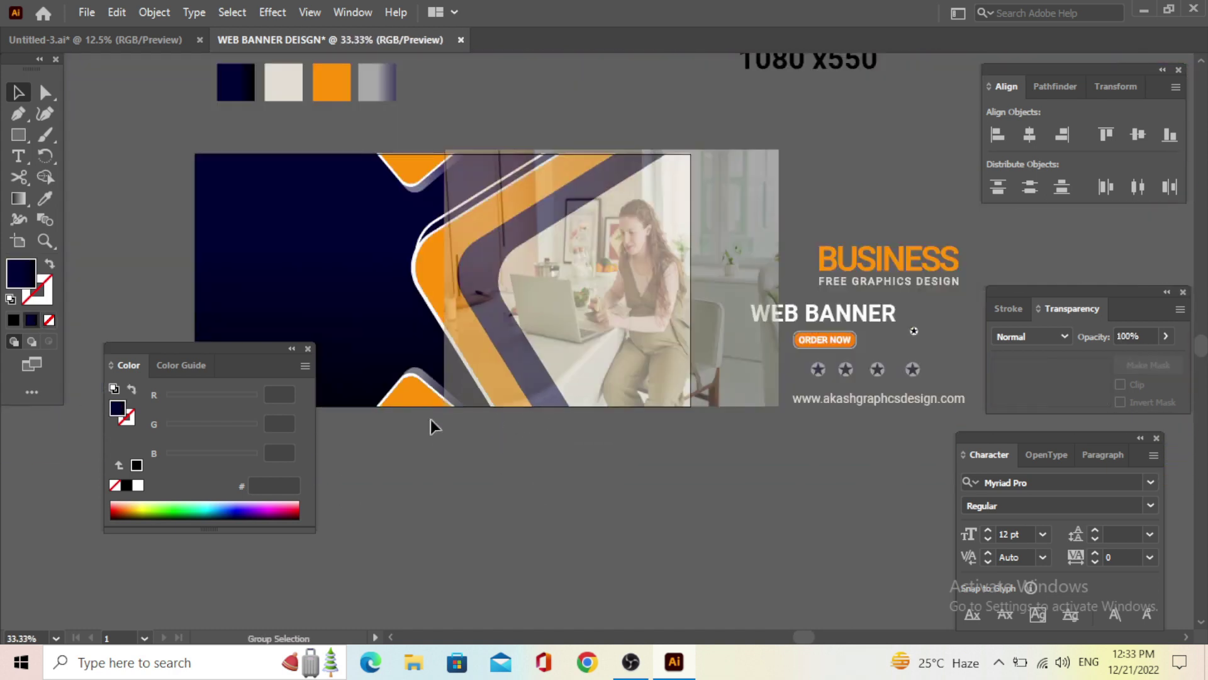
{"action": "left_click", "coordinate": [731, 280]}
{"action": "left_click", "coordinate": [1166, 336]}
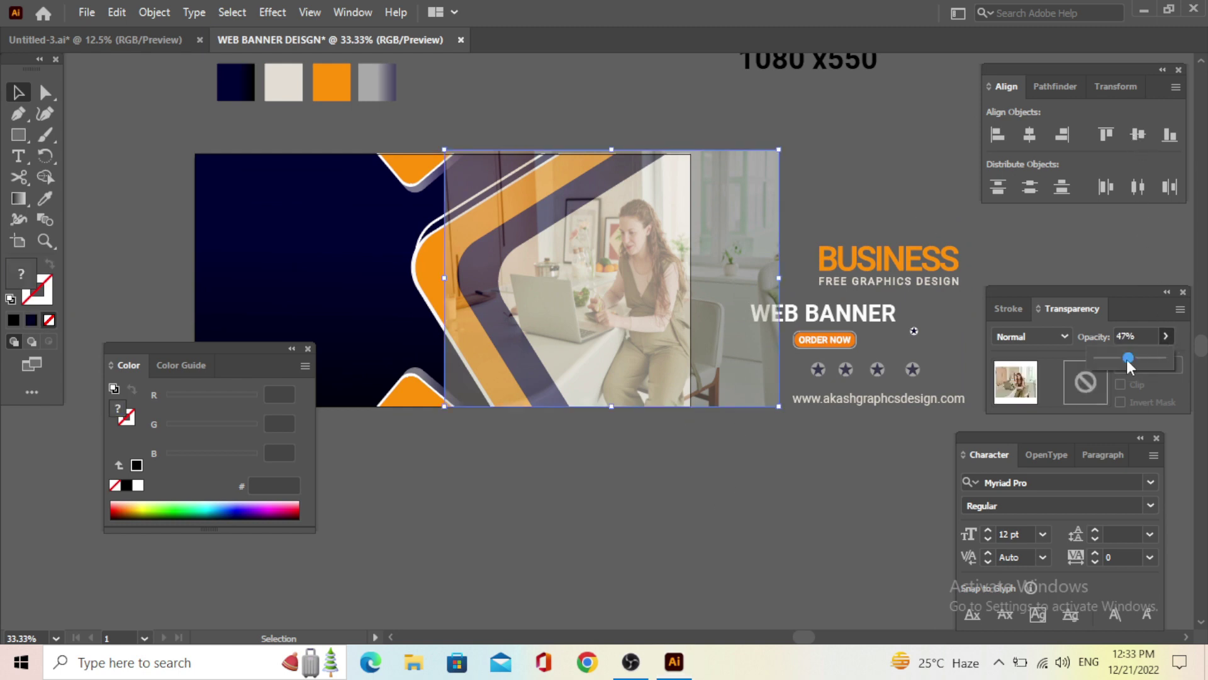
{"action": "left_click", "coordinate": [1169, 360]}
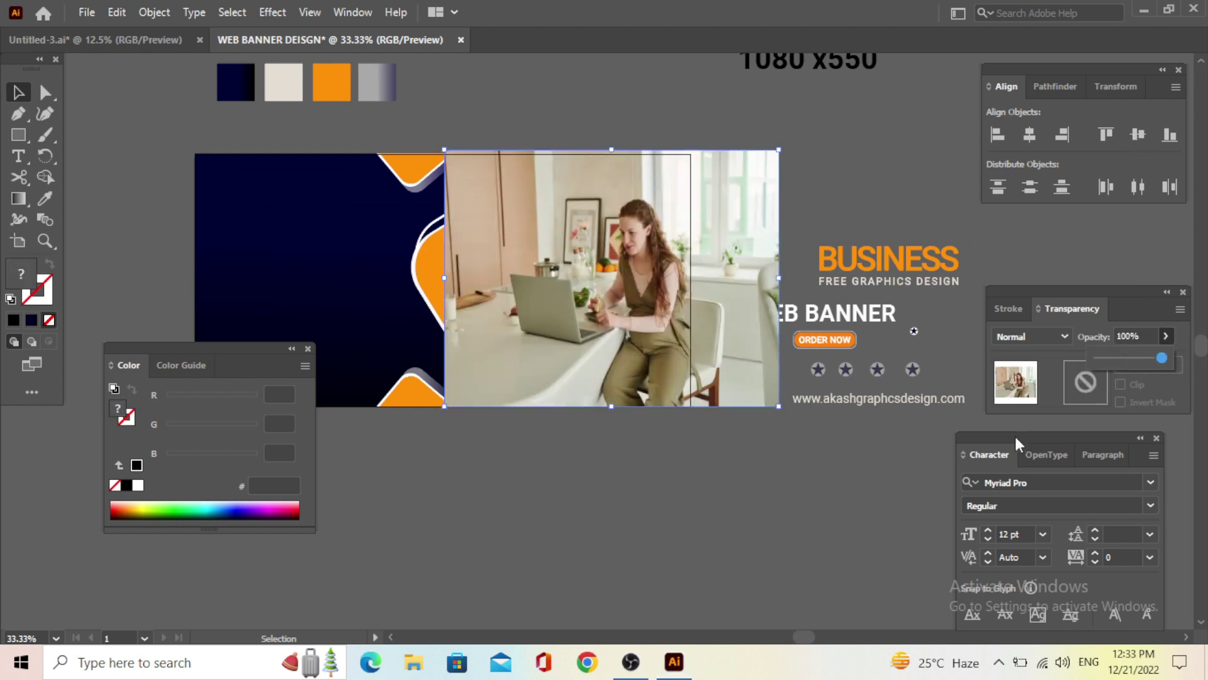
Try sending the photo backward behind the cream and orange shapes, undoing trial changes
{"action": "right_click", "coordinate": [591, 283]}
{"action": "mouse_move", "coordinate": [642, 527]}
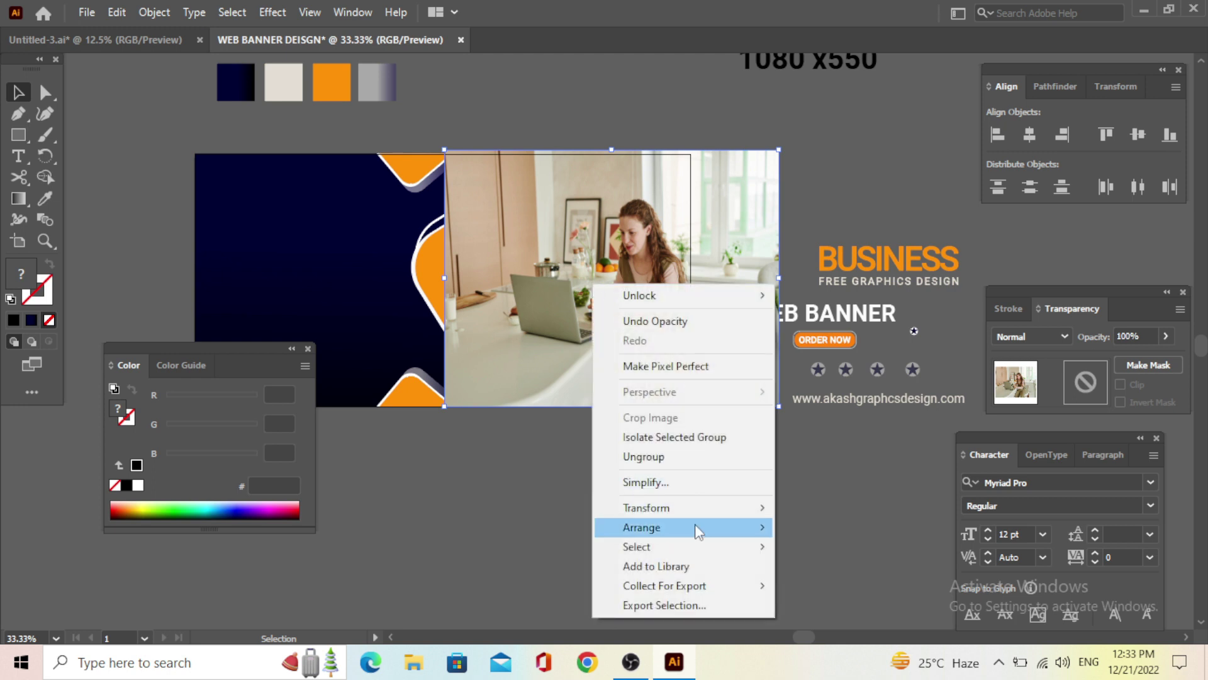
{"action": "left_click", "coordinate": [851, 566]}
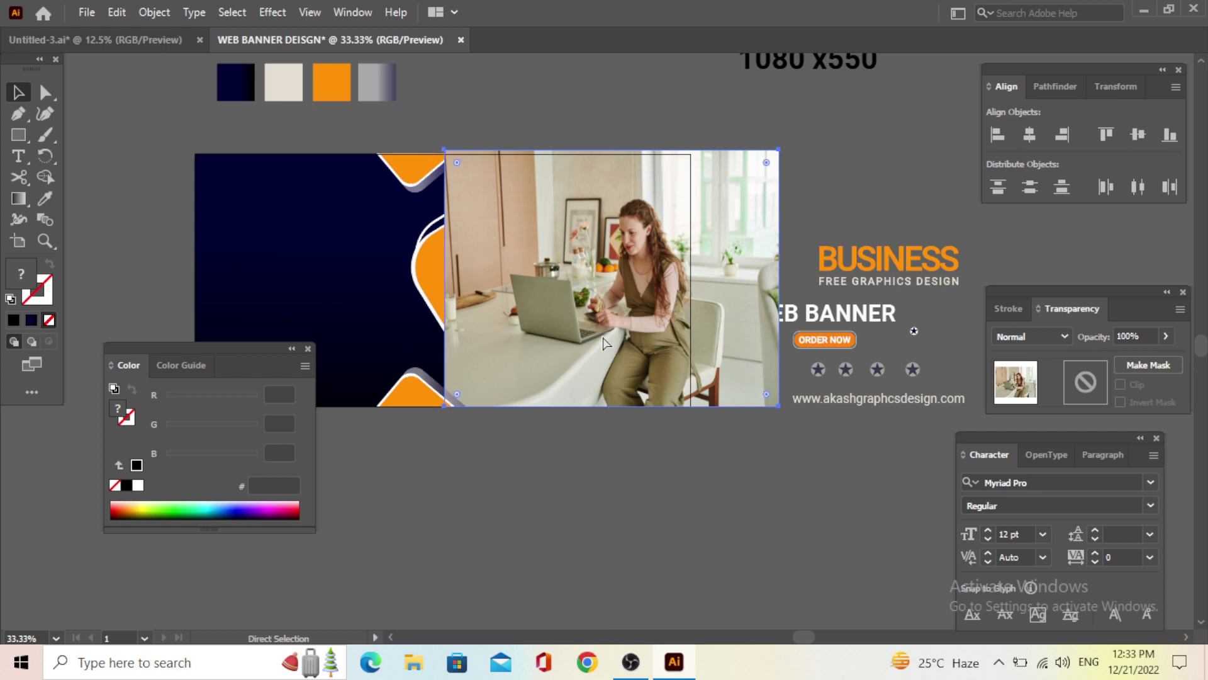
{"action": "key", "text": "ctrl+["}
{"action": "key", "text": "ctrl+shift+a"}
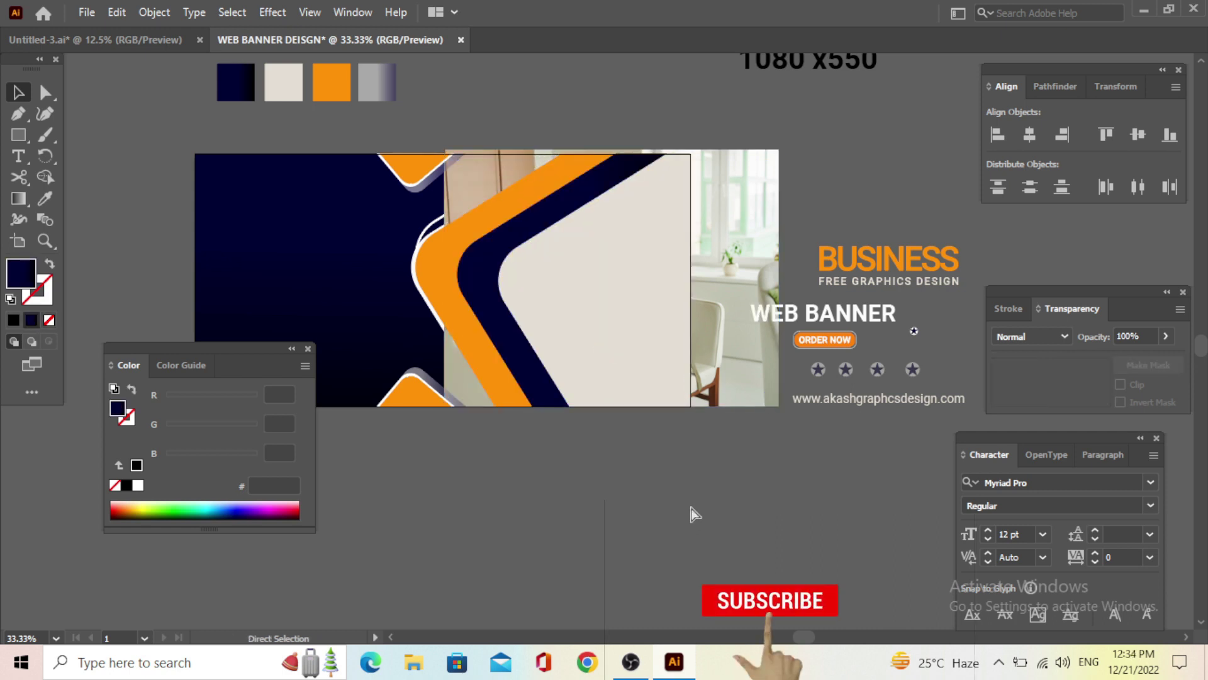
{"action": "key", "text": "ctrl+z"}
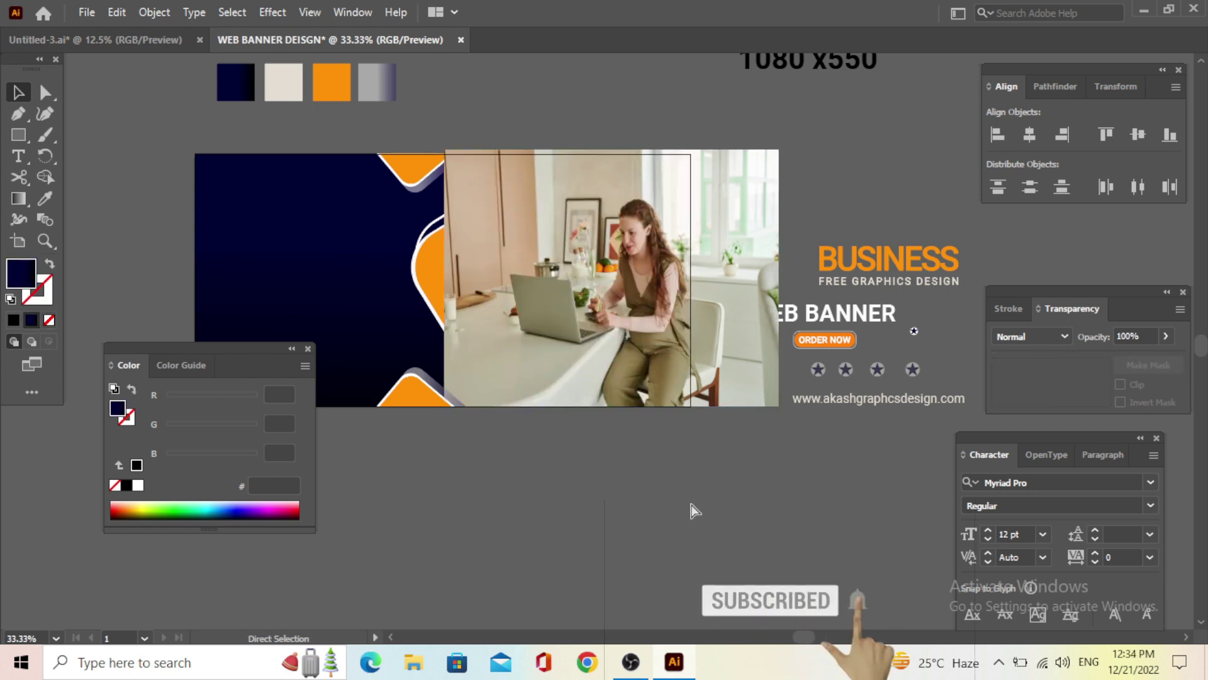
{"action": "key", "text": "a"}
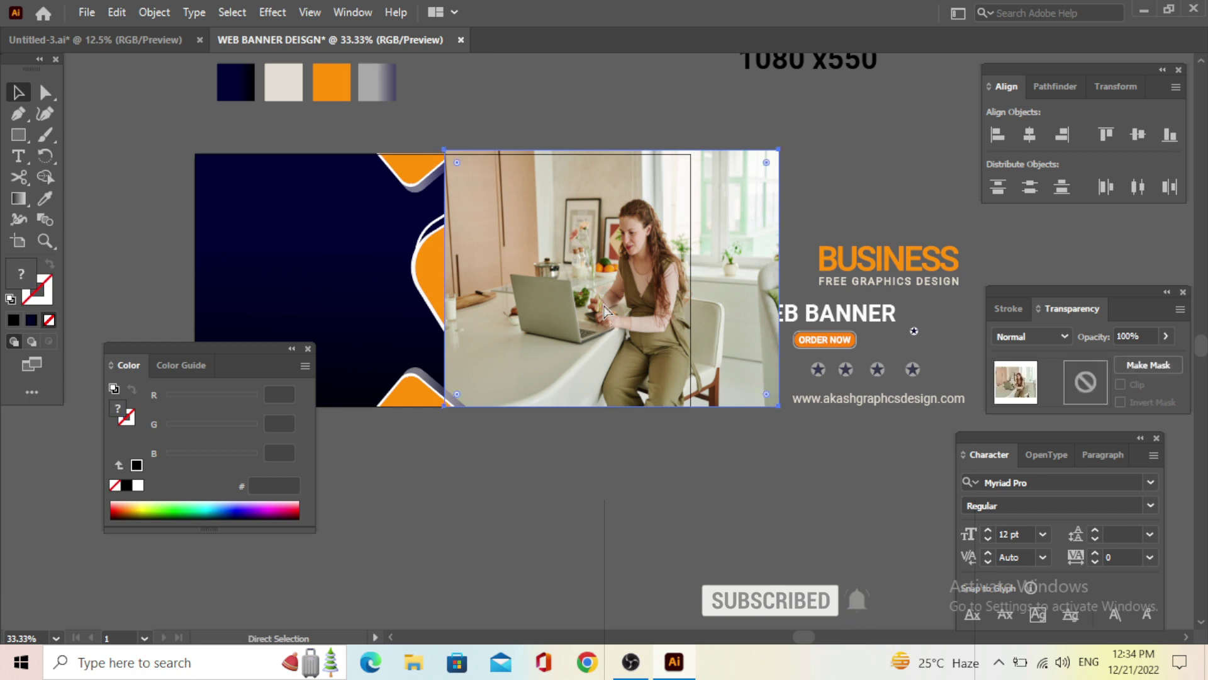
{"action": "key", "text": "Delete"}
{"action": "key", "text": "v"}
{"action": "left_click", "coordinate": [603, 301]}
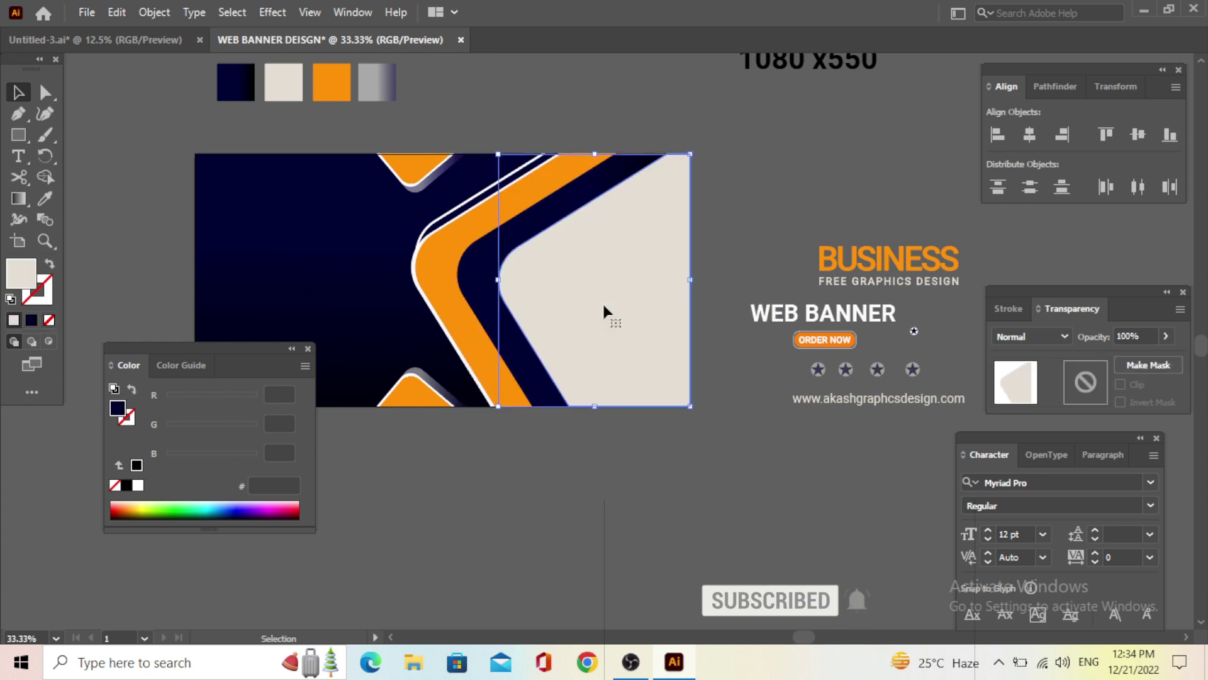
{"action": "key", "text": "a"}
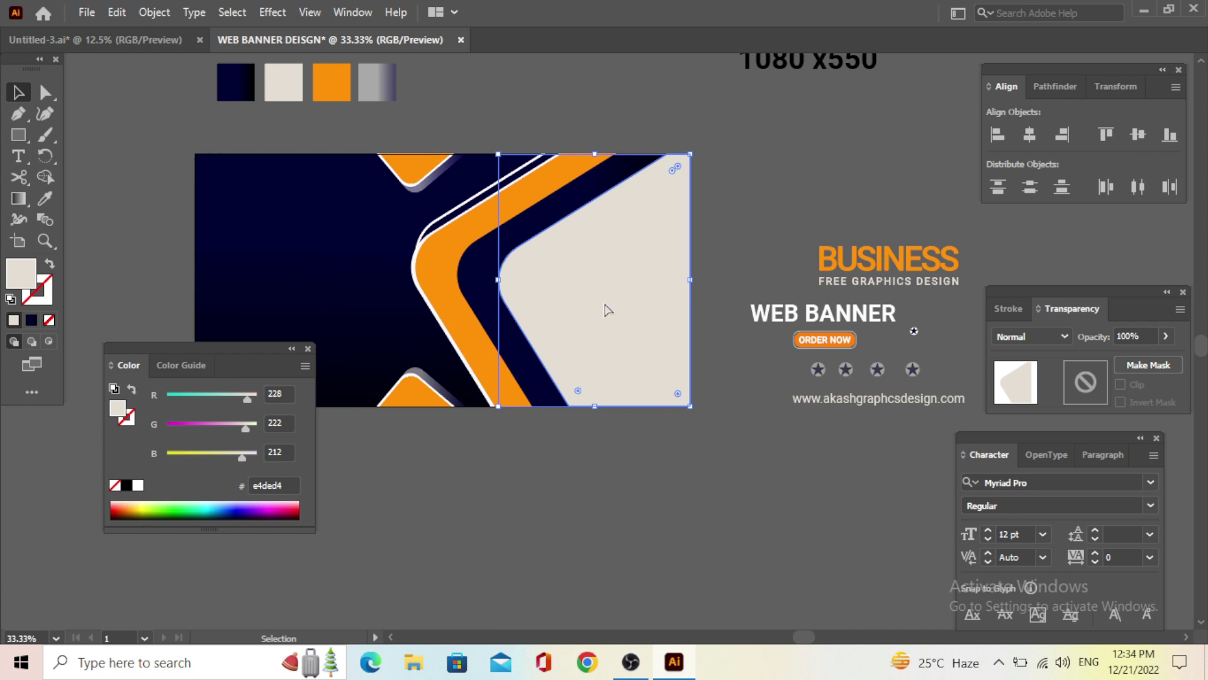
{"action": "key", "text": "ctrl+z"}
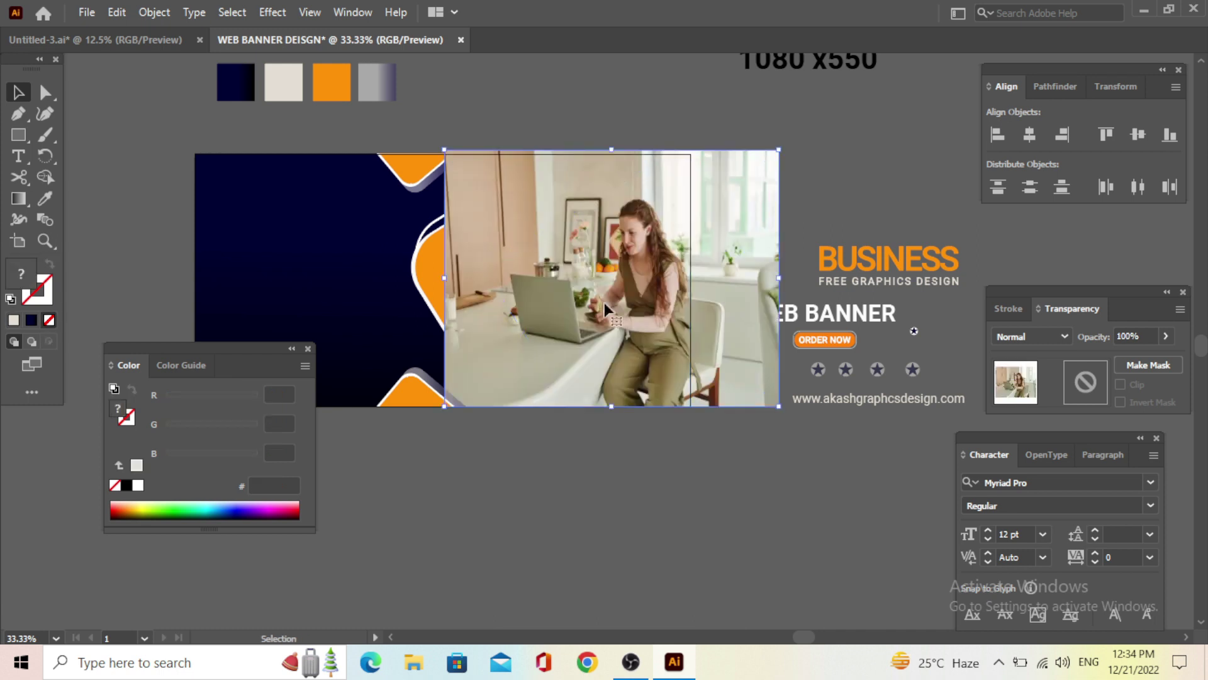
Restack the photo beneath the orange stripe with the cream panel above it
{"action": "right_click", "coordinate": [604, 308]}
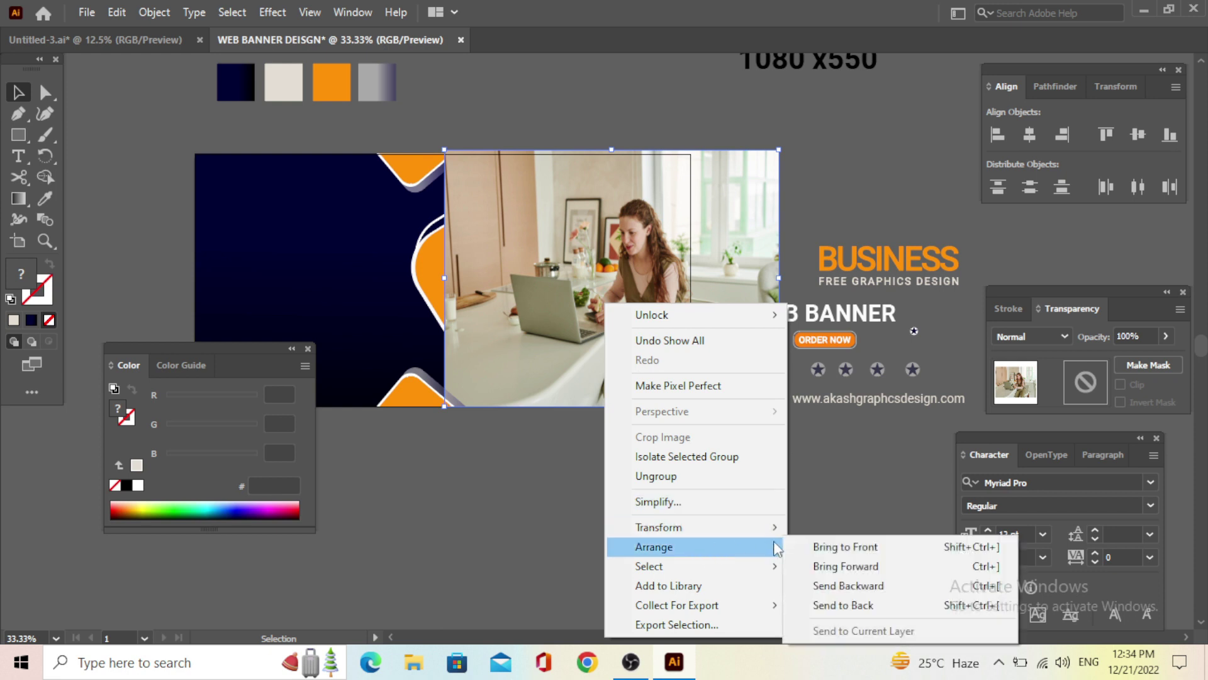
{"action": "left_click", "coordinate": [818, 547]}
{"action": "key", "text": "ctrl"}
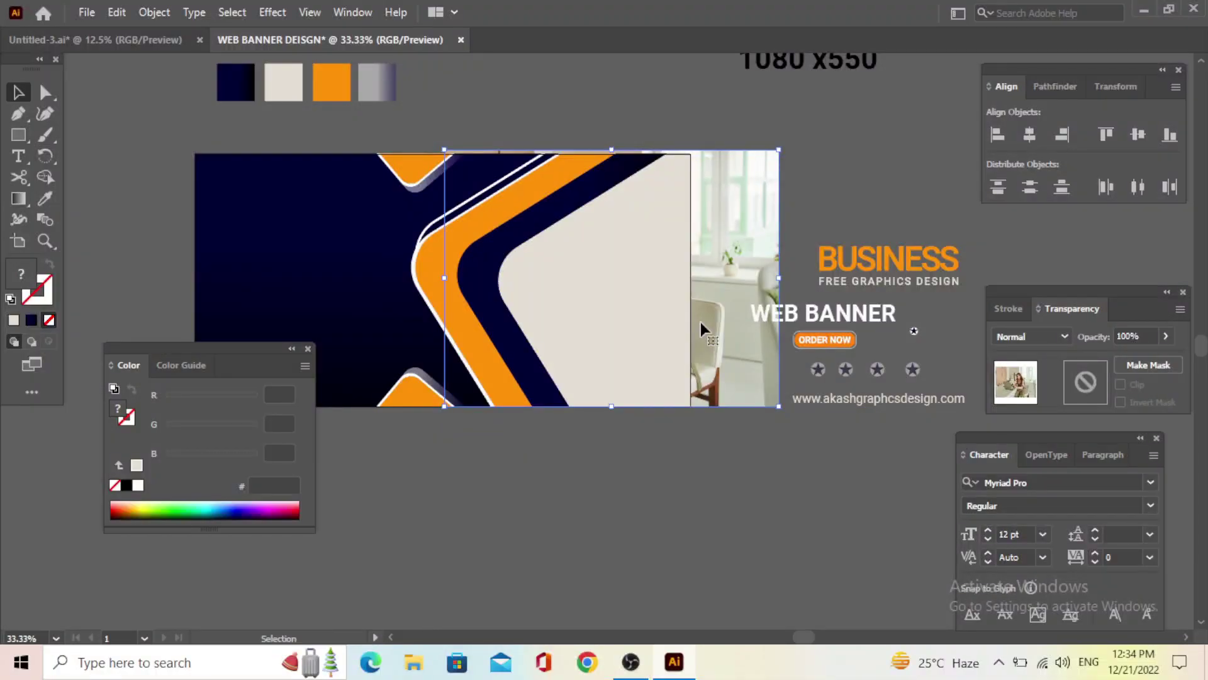
{"action": "key", "text": "a"}
{"action": "key", "text": "ctrl+bracketright"}
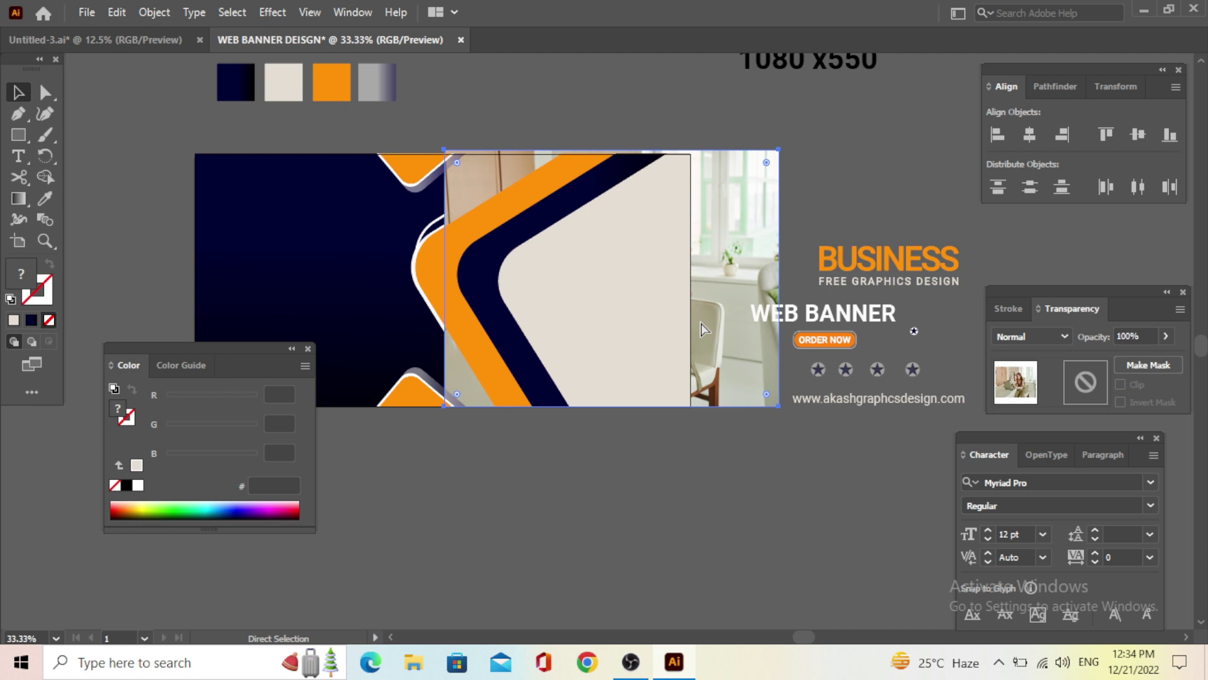
{"action": "key", "text": "ctrl+bracketleft"}
{"action": "key", "text": "v"}
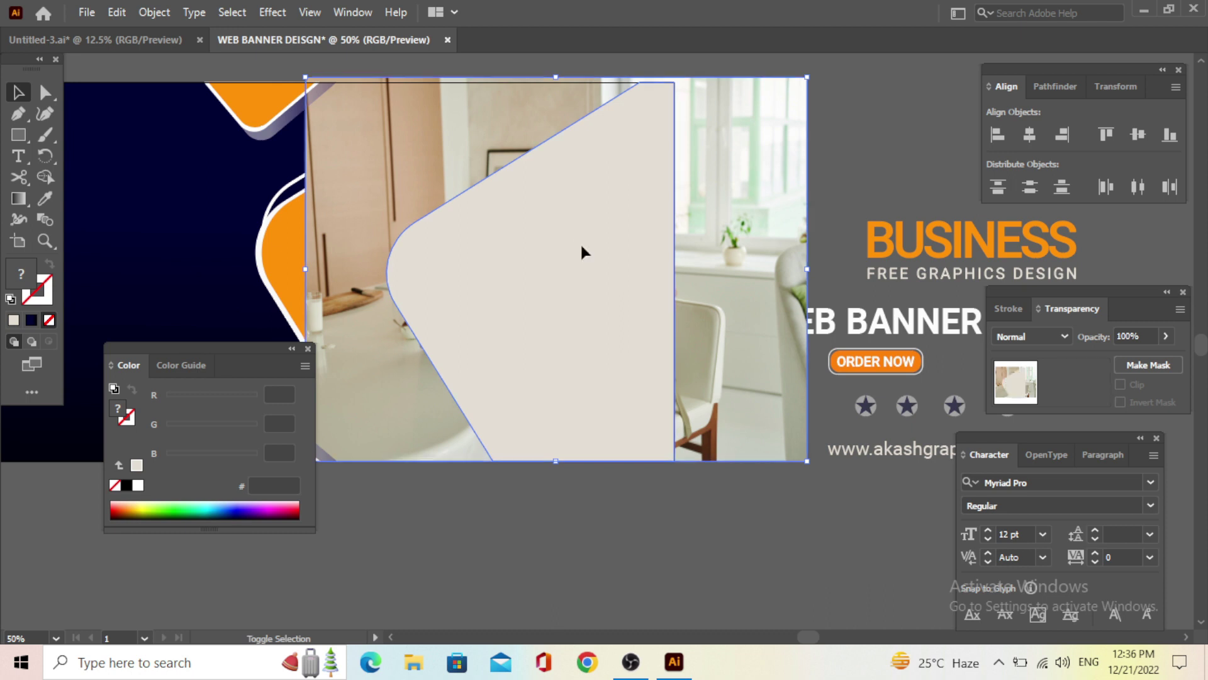
Make a clipping mask so the photo sits inside the cream shape
{"action": "right_click", "coordinate": [582, 247]}
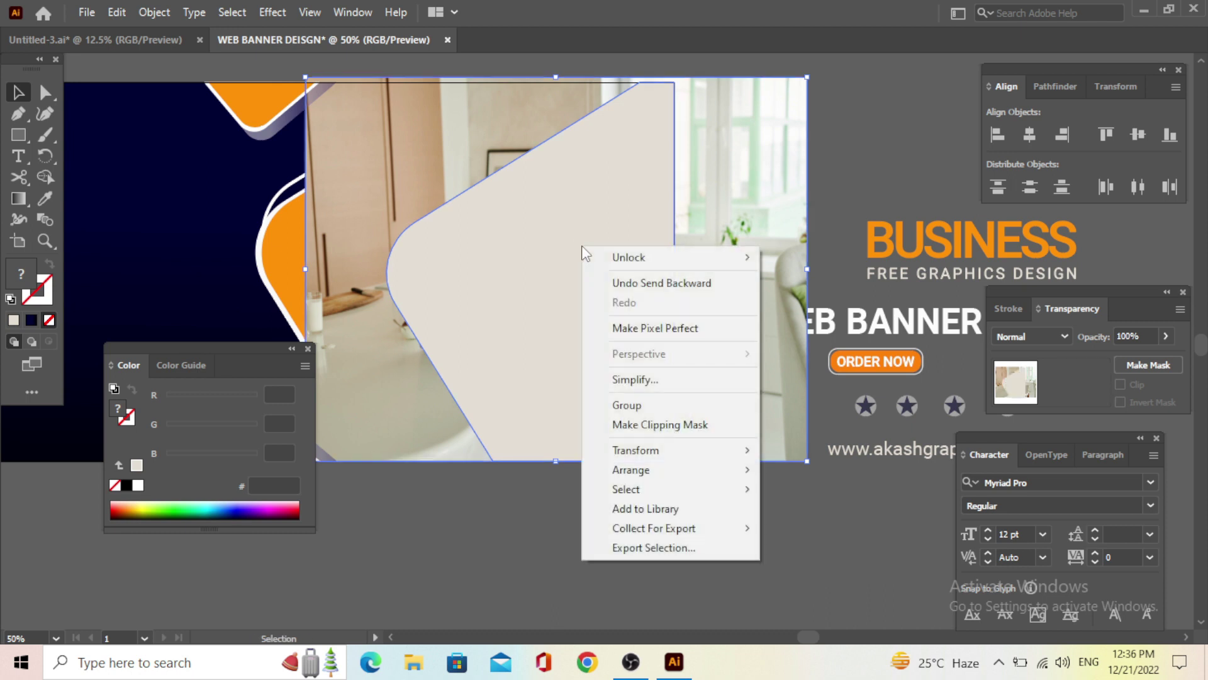
{"action": "left_click", "coordinate": [670, 425]}
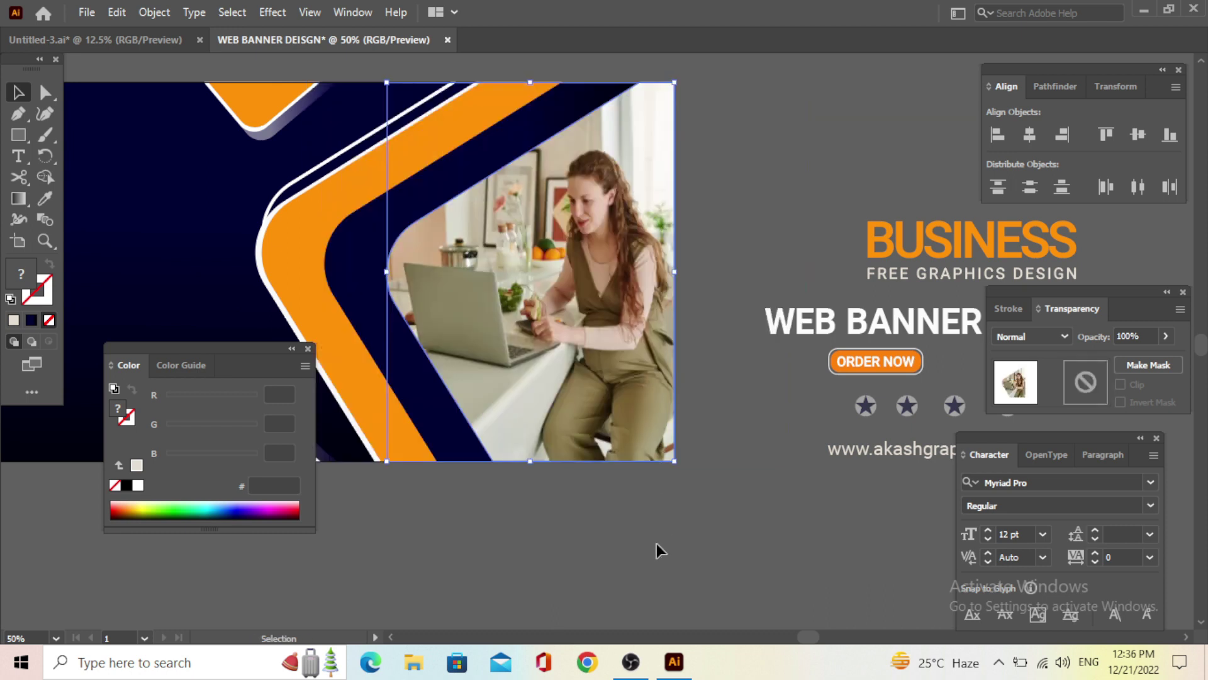
{"action": "scroll", "coordinate": [761, 420], "scroll_direction": "down", "scroll_amount": 1}
{"action": "scroll", "coordinate": [761, 421], "scroll_direction": "down", "scroll_amount": 1}
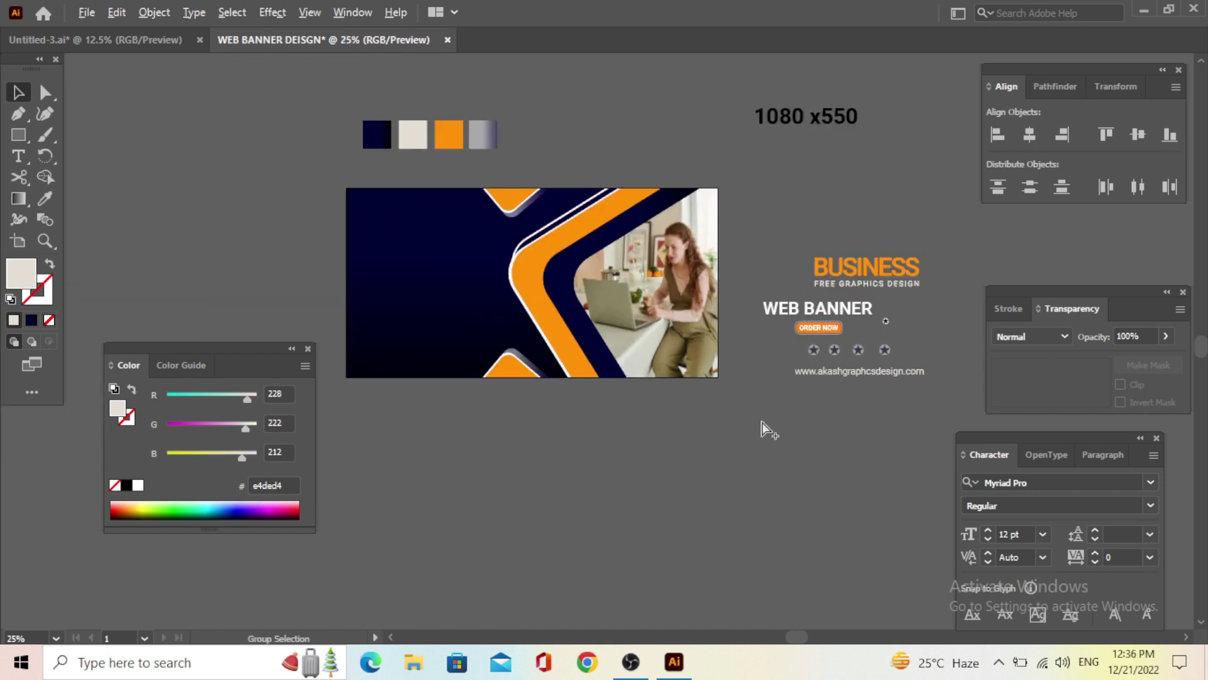
{"action": "scroll", "coordinate": [405, 398], "scroll_direction": "up", "scroll_amount": 1}
{"action": "scroll", "coordinate": [678, 405], "scroll_direction": "up", "scroll_amount": 1}
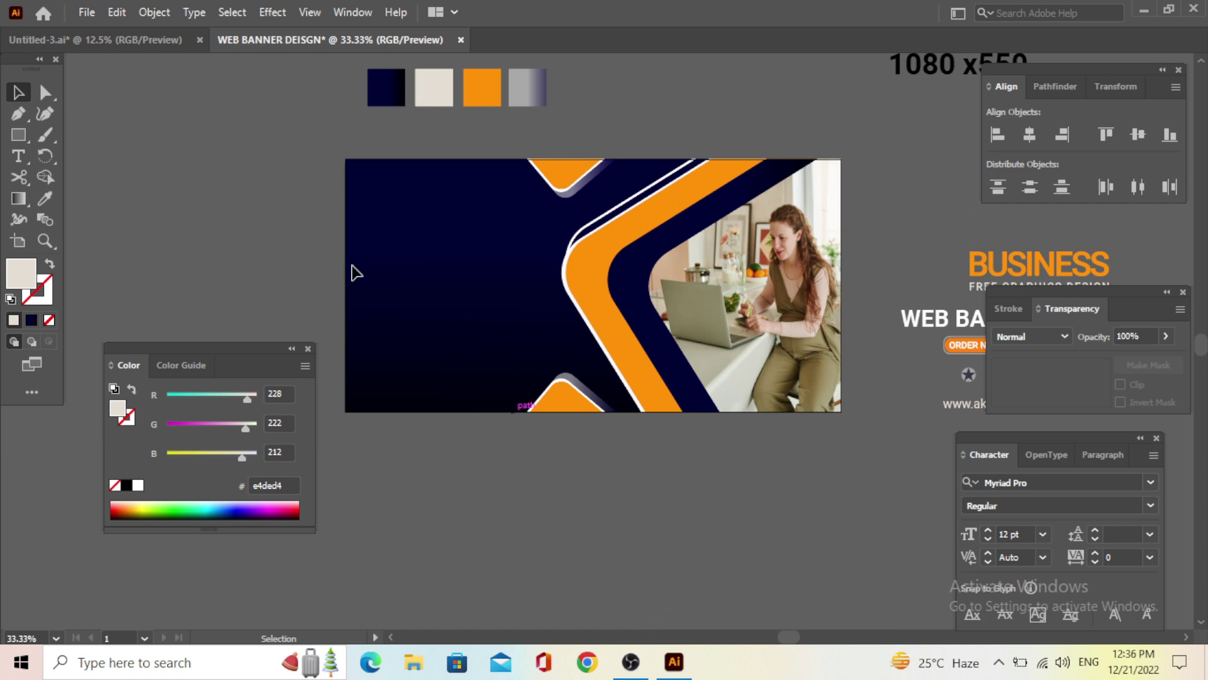
Back in the WEB BANNER DEISGN document, place the BUSINESS group at the banner's top-left
{"action": "left_click", "coordinate": [122, 42]}
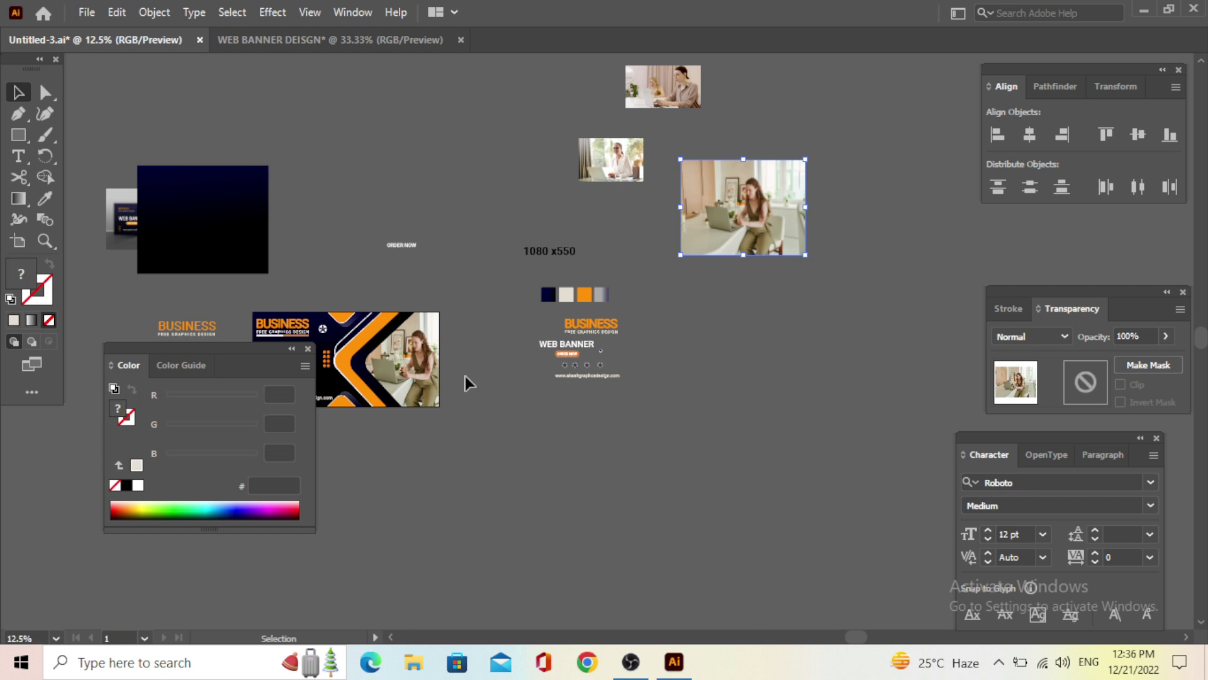
{"action": "scroll", "coordinate": [547, 465], "scroll_direction": "up", "scroll_amount": 1}
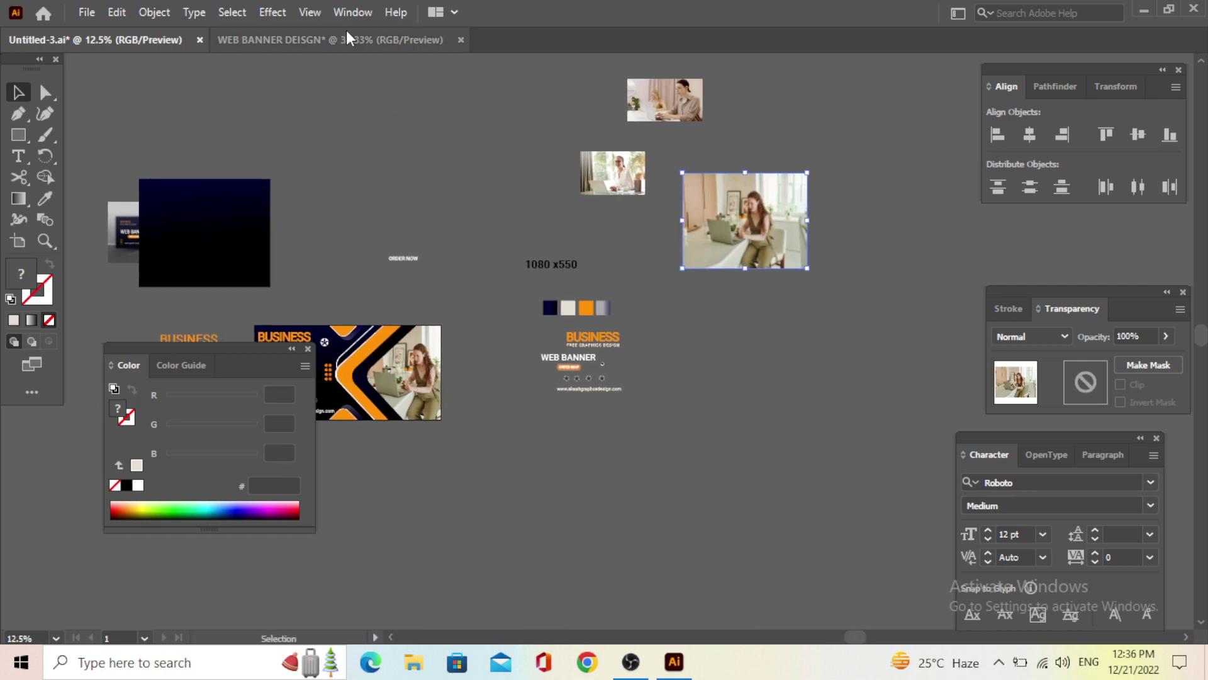
{"action": "left_click", "coordinate": [348, 39]}
{"action": "mouse_move", "coordinate": [851, 279]}
{"action": "left_mouse_down"}
{"action": "mouse_move", "coordinate": [772, 224]}
{"action": "mouse_move", "coordinate": [871, 170]}
{"action": "left_mouse_up"}
{"action": "mouse_move", "coordinate": [934, 256]}
{"action": "left_mouse_down"}
{"action": "mouse_move", "coordinate": [897, 304]}
{"action": "mouse_move", "coordinate": [920, 251]}
{"action": "left_mouse_up"}
{"action": "mouse_move", "coordinate": [998, 239]}
{"action": "left_mouse_down"}
{"action": "mouse_move", "coordinate": [904, 203]}
{"action": "mouse_move", "coordinate": [432, 192]}
{"action": "mouse_move", "coordinate": [380, 179]}
{"action": "left_mouse_up"}
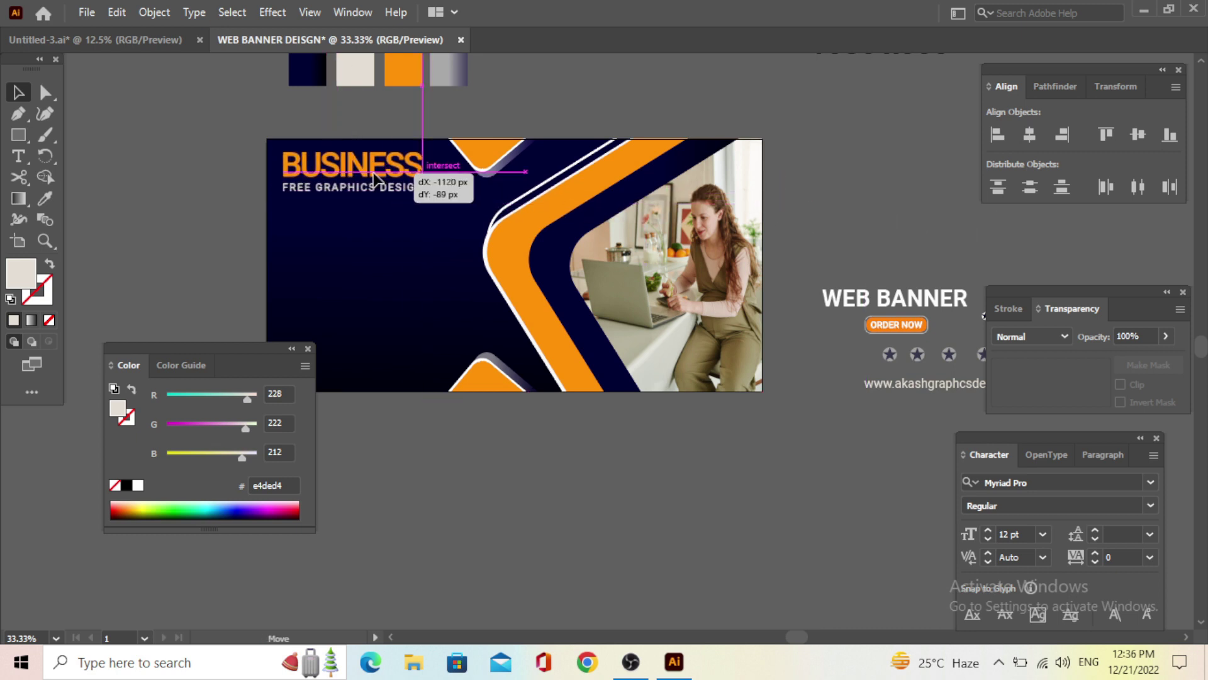
{"action": "left_click_drag", "start_coordinate": [380, 178], "coordinate": [371, 178]}
{"action": "left_click", "coordinate": [184, 187]}
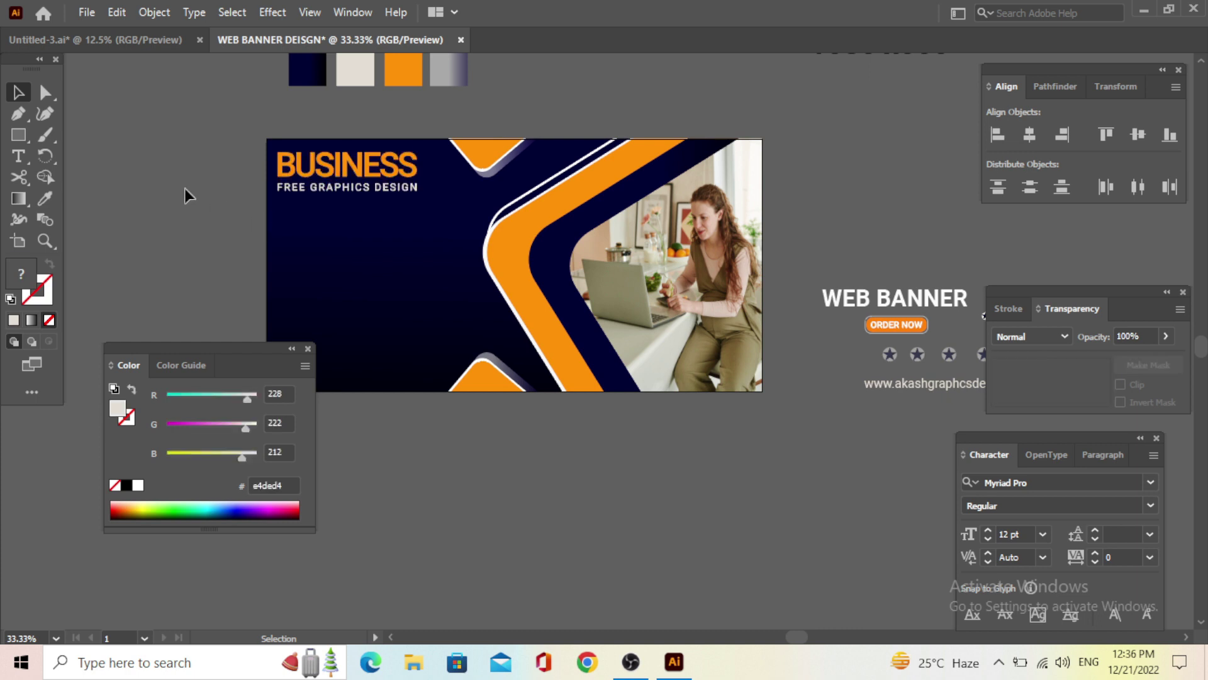
Move WEB BANNER and ORDER NOW together onto the banner below the BUSINESS headline
{"action": "left_click", "coordinate": [925, 302]}
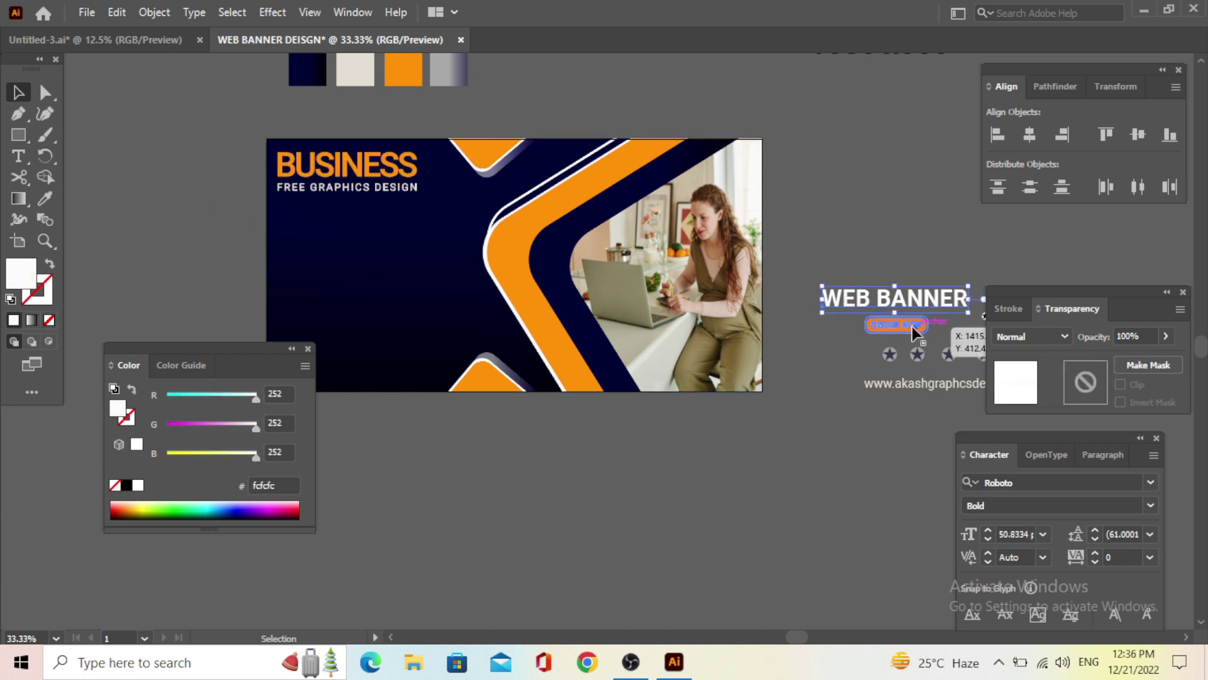
{"action": "left_click", "coordinate": [912, 326], "text": "shift"}
{"action": "left_click_drag", "start_coordinate": [912, 323], "coordinate": [832, 309]}
{"action": "left_click_drag", "start_coordinate": [398, 261], "coordinate": [376, 261]}
{"action": "left_click", "coordinate": [872, 401]}
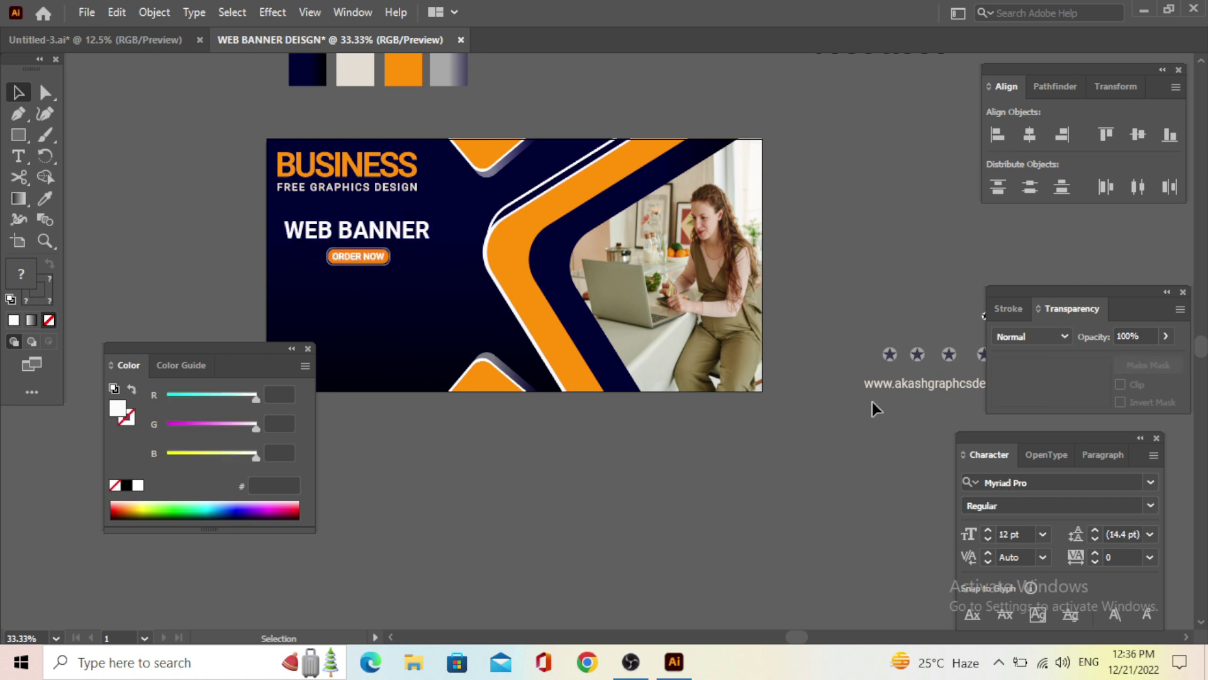
Place the row of stars below ORDER NOW and the website URL beneath them
{"action": "mouse_move", "coordinate": [942, 356]}
{"action": "left_mouse_down"}
{"action": "mouse_move", "coordinate": [542, 308]}
{"action": "mouse_move", "coordinate": [390, 354]}
{"action": "left_mouse_up"}
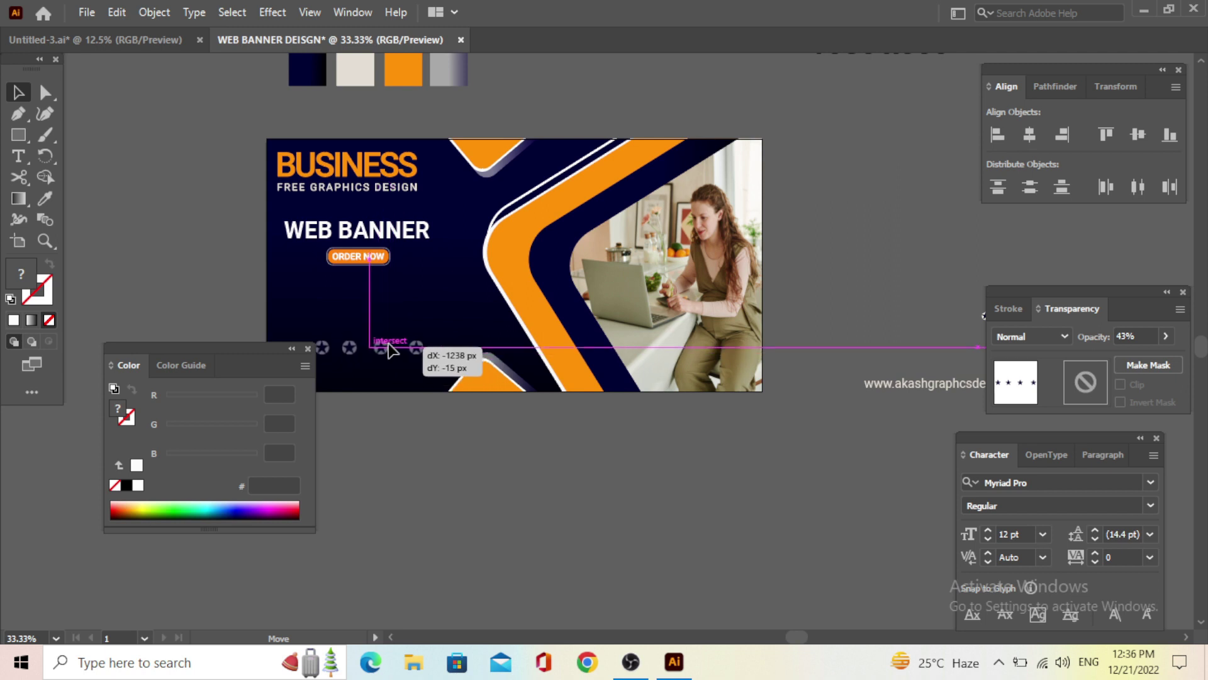
{"action": "left_click_drag", "start_coordinate": [389, 350], "coordinate": [395, 344]}
{"action": "scroll", "coordinate": [792, 315], "scroll_direction": "down", "scroll_amount": 2}
{"action": "scroll", "coordinate": [791, 315], "scroll_direction": "left", "scroll_amount": 1}
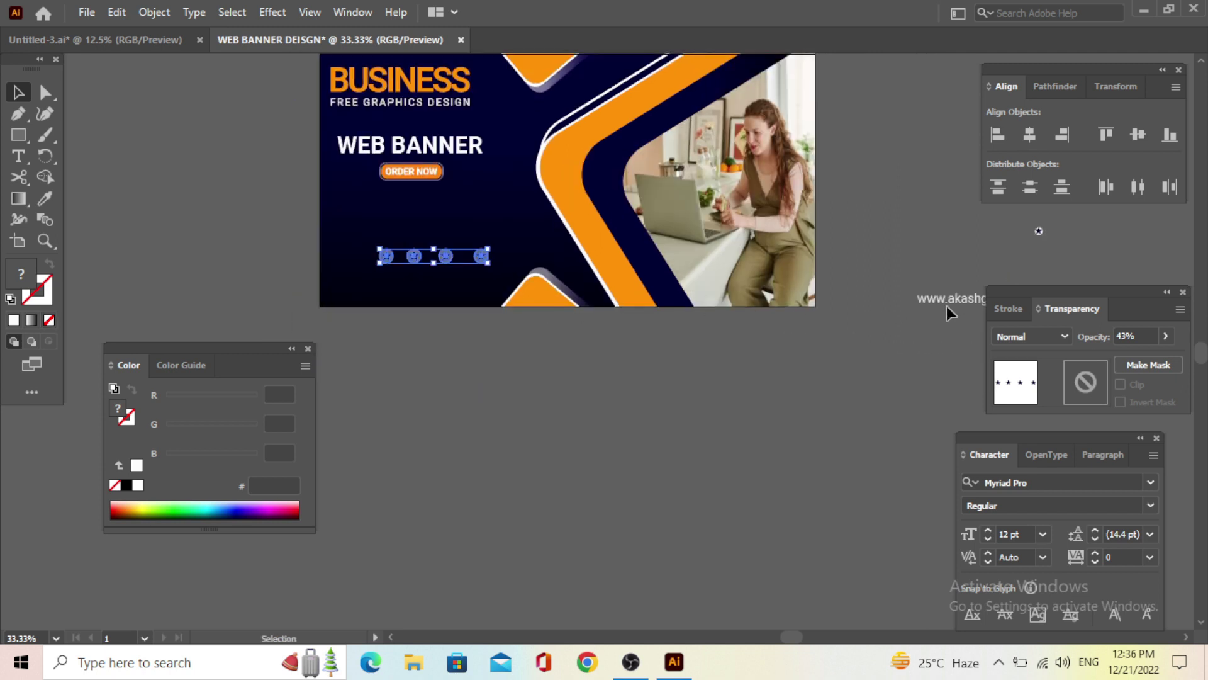
{"action": "left_click_drag", "start_coordinate": [947, 306], "coordinate": [369, 291]}
{"action": "key", "text": "ctrl+equal"}
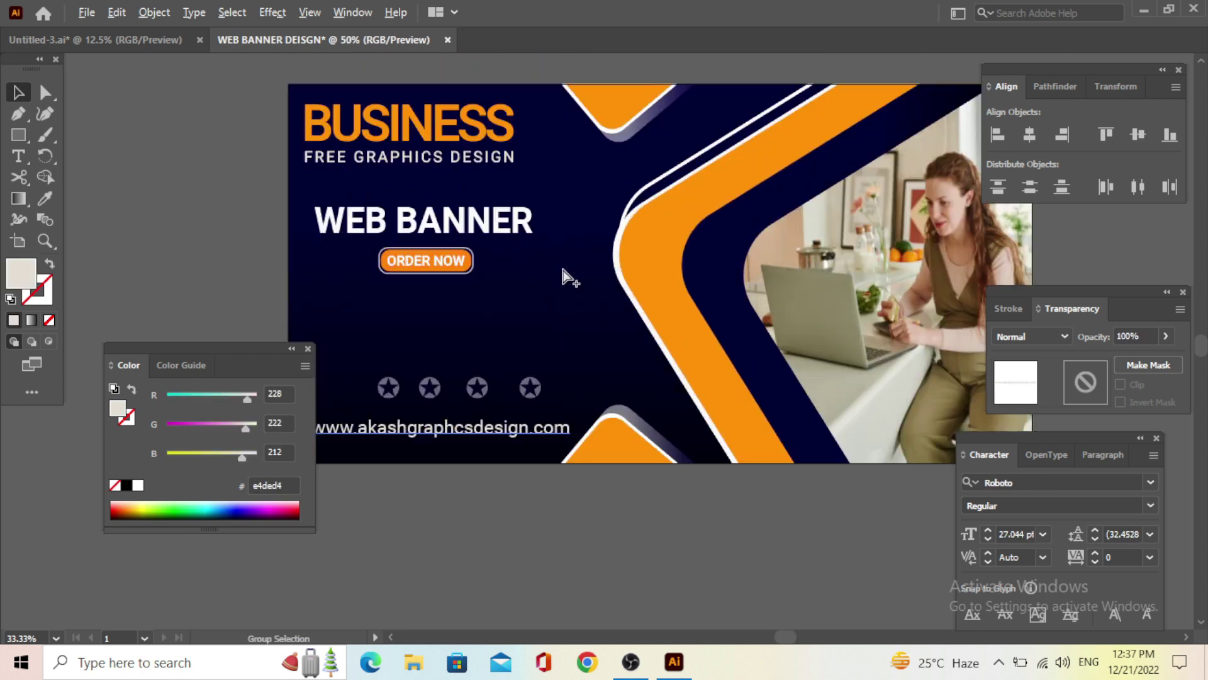
{"action": "left_click", "coordinate": [327, 300]}
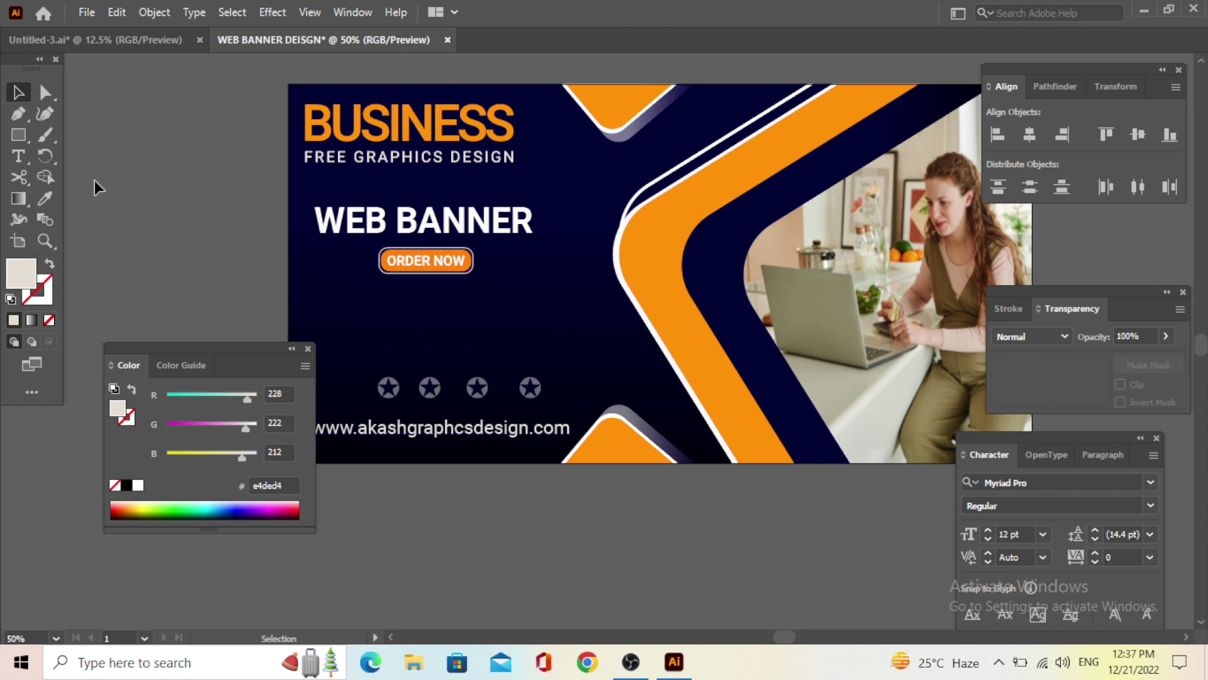
{"action": "left_click", "coordinate": [20, 141]}
Draw a small circle right of the headline and fill it with the chevron's orange
{"action": "left_click", "coordinate": [84, 164]}
{"action": "scroll", "coordinate": [582, 251], "scroll_direction": "up", "scroll_amount": 1, "text": "alt"}
{"action": "scroll", "coordinate": [535, 212], "scroll_direction": "up", "scroll_amount": 2, "text": "alt"}
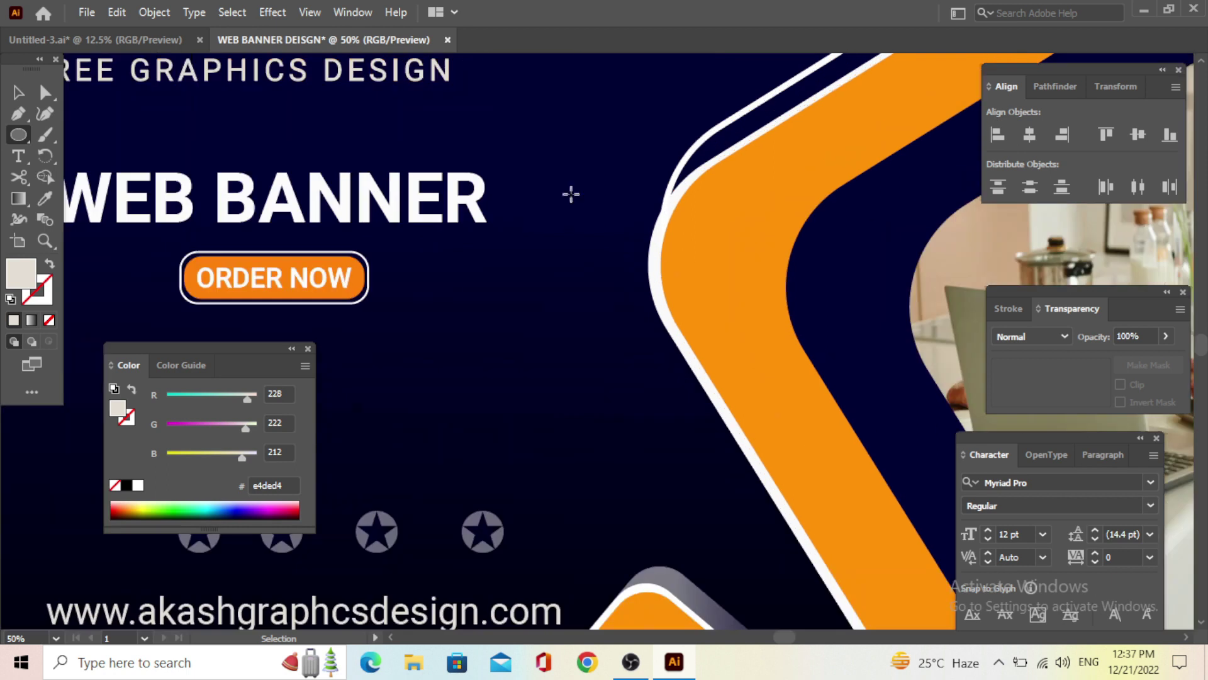
{"action": "scroll", "coordinate": [569, 194], "scroll_direction": "up", "scroll_amount": 1, "text": "alt"}
{"action": "left_click_drag", "start_coordinate": [515, 164], "coordinate": [533, 178]}
{"action": "key", "text": "v"}
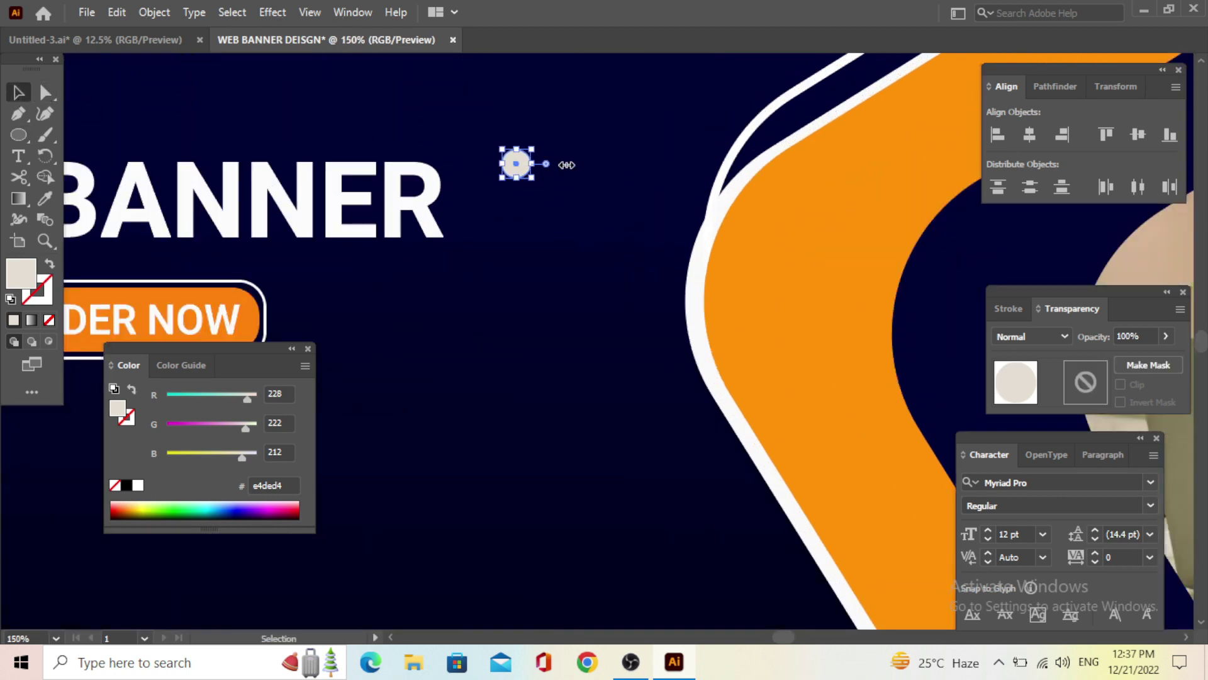
{"action": "left_click", "coordinate": [49, 198]}
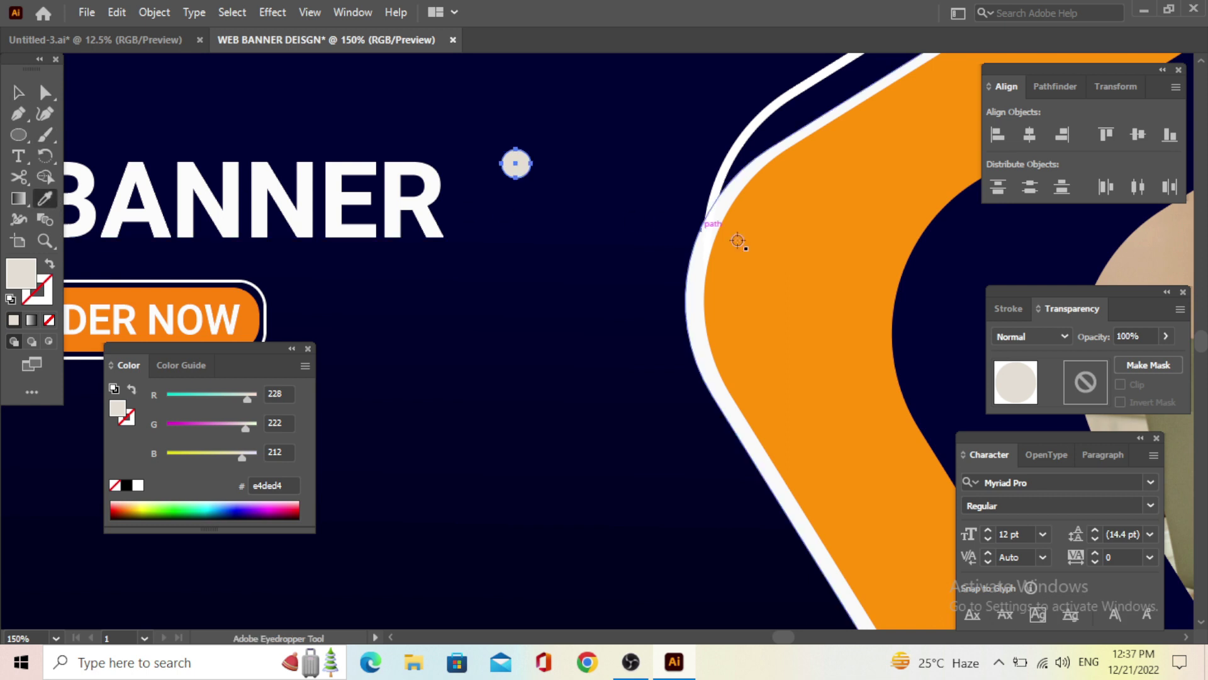
{"action": "left_click", "coordinate": [785, 251]}
Duplicate the orange circle into a 2-by-2 square of dots
{"action": "left_click", "coordinate": [20, 93]}
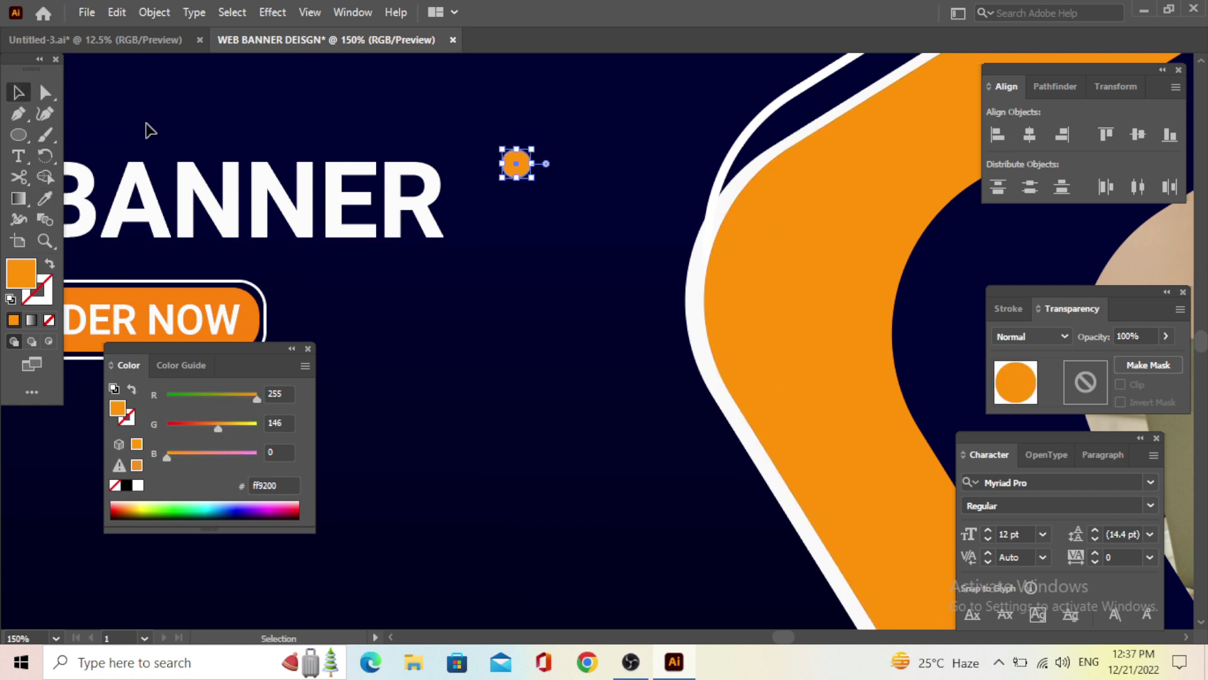
{"action": "left_click_drag", "start_coordinate": [522, 167], "coordinate": [584, 168]}
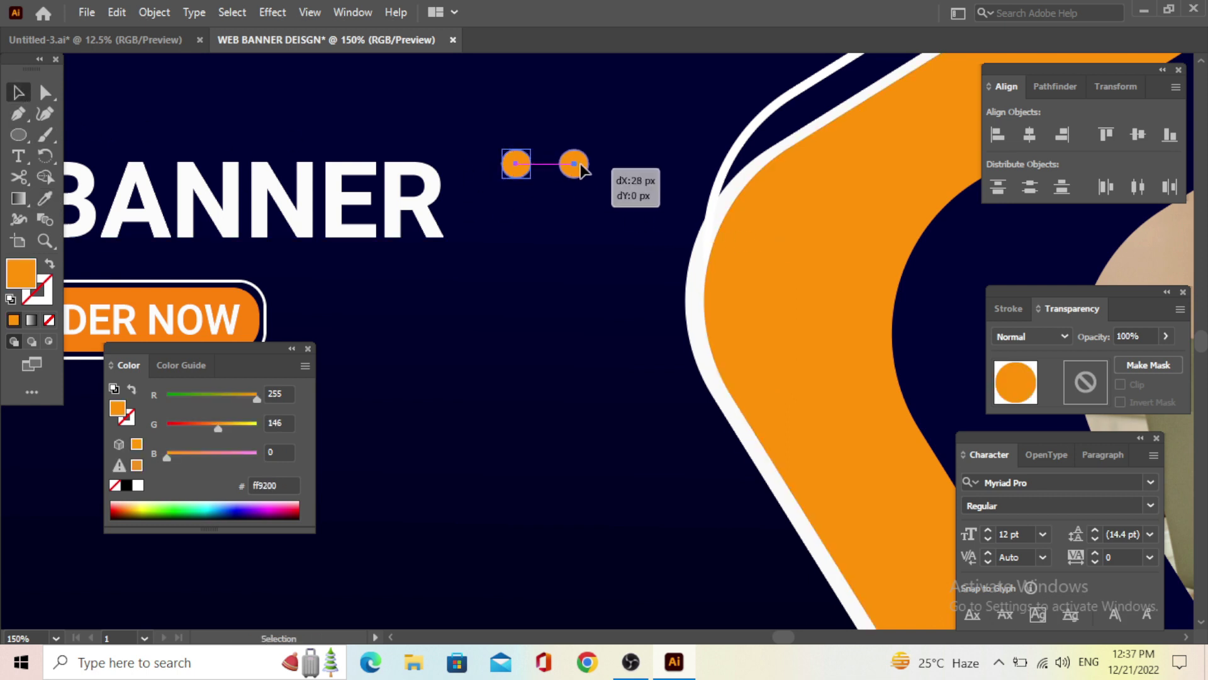
{"action": "left_click", "coordinate": [515, 165], "text": "shift"}
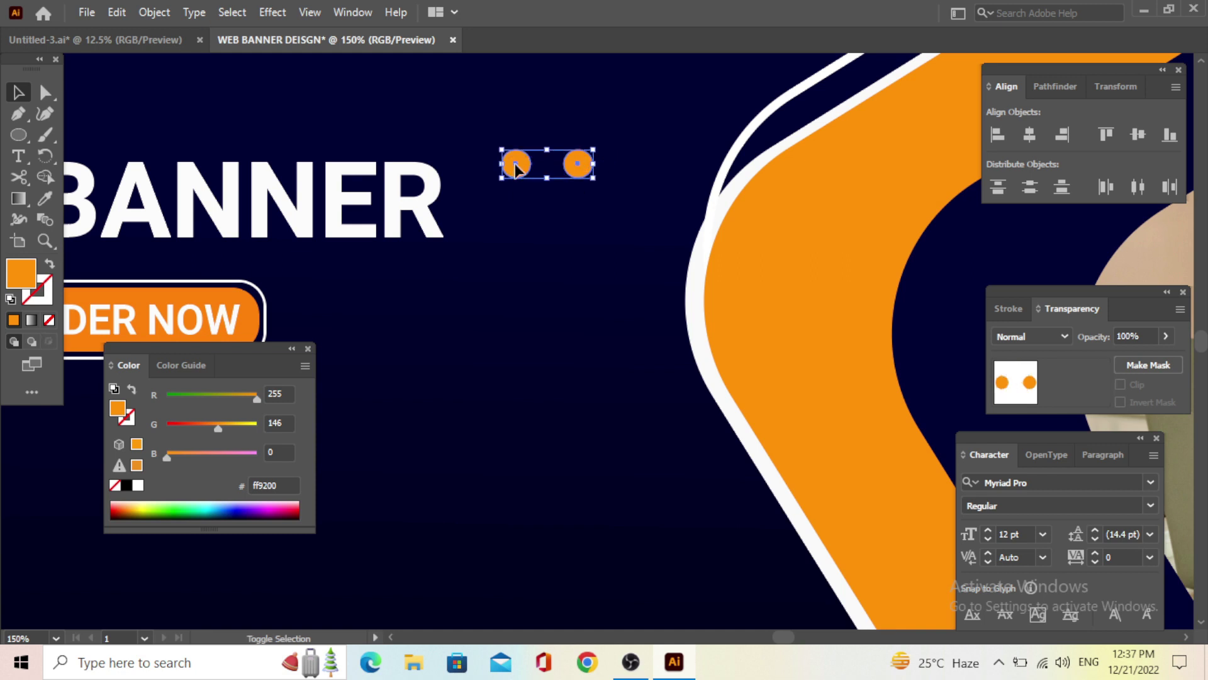
{"action": "left_click", "coordinate": [578, 164], "text": "alt"}
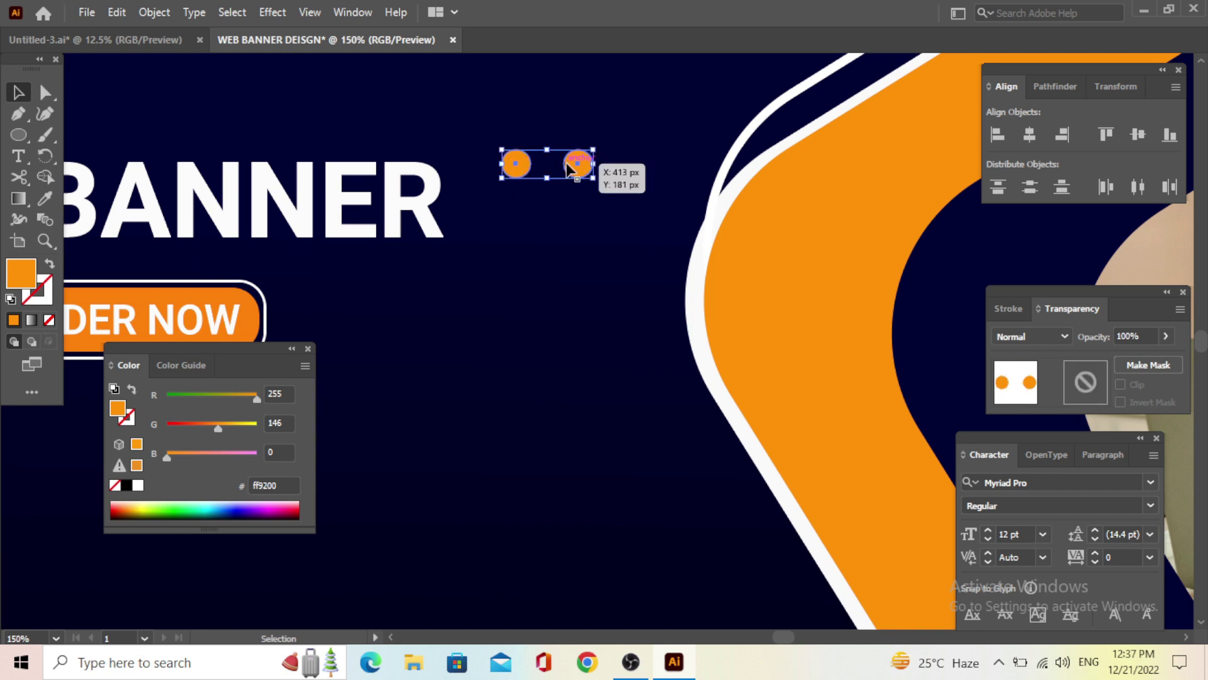
{"action": "left_click_drag", "start_coordinate": [578, 164], "coordinate": [578, 221]}
{"action": "key", "text": "ctrl+a"}
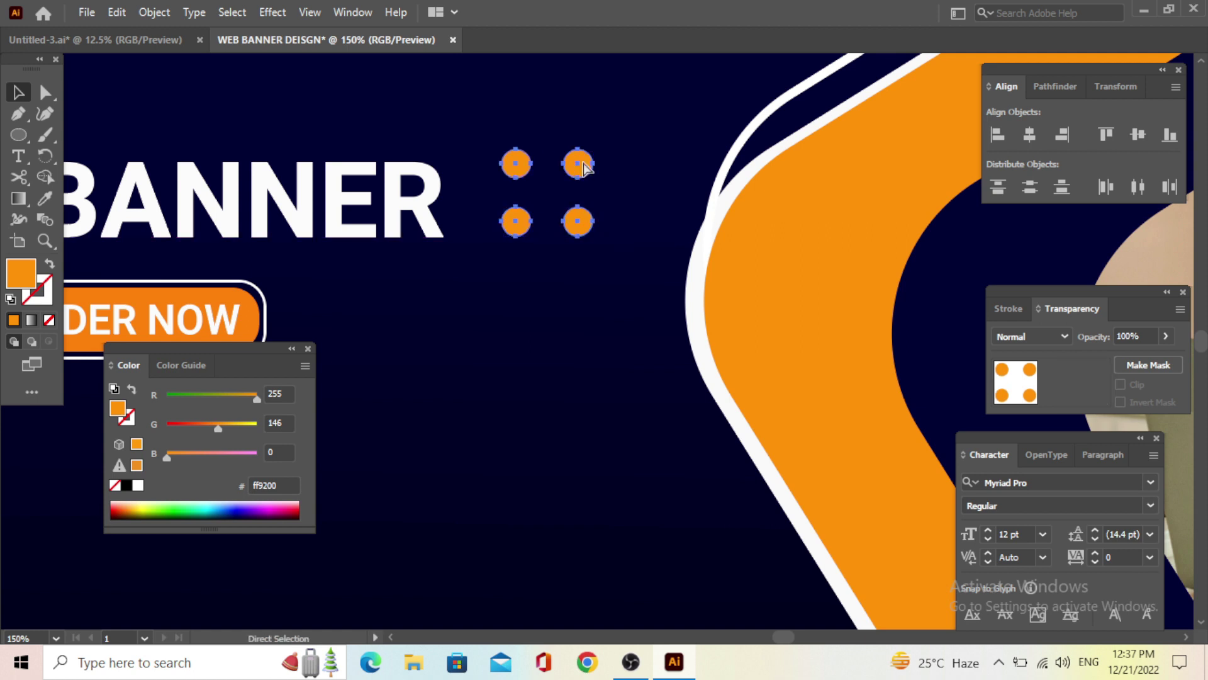
Extend the dots into a taller grid and position a grid just above the URL
{"action": "scroll", "coordinate": [584, 167], "scroll_direction": "down", "scroll_amount": 1}
{"action": "left_click_drag", "start_coordinate": [582, 204], "coordinate": [580, 244]}
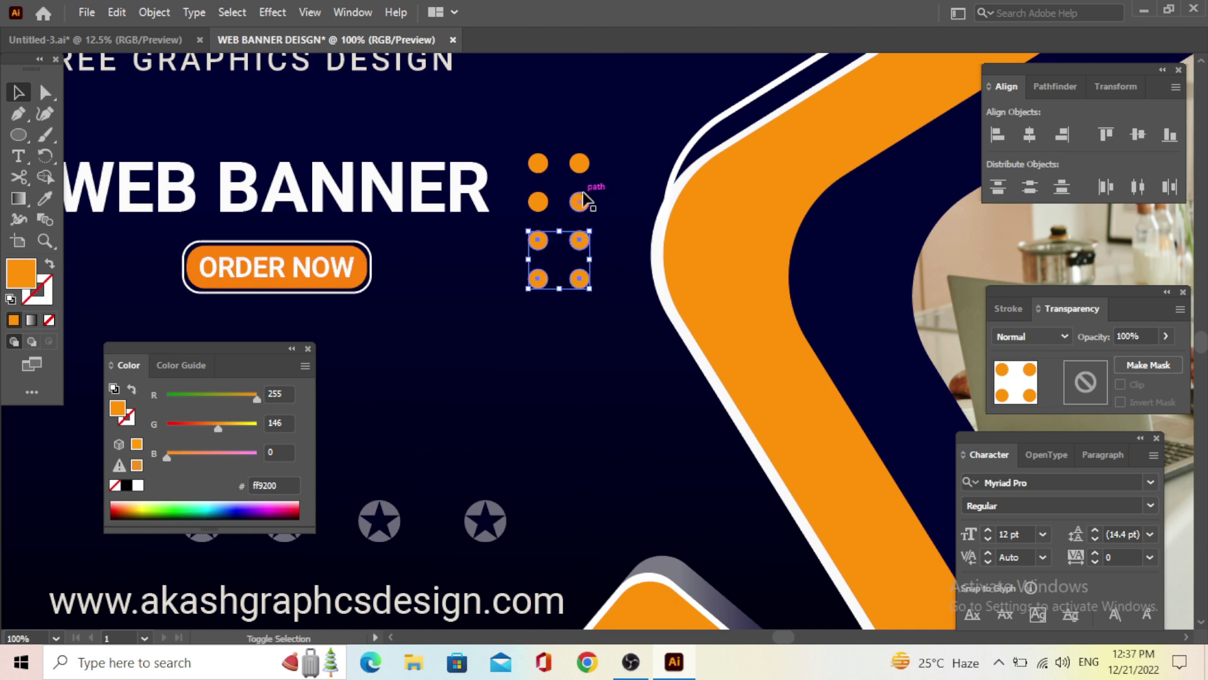
{"action": "scroll", "coordinate": [584, 201], "scroll_direction": "down", "scroll_amount": 1}
{"action": "mouse_move", "coordinate": [589, 202]}
{"action": "left_mouse_down"}
{"action": "mouse_move", "coordinate": [601, 198]}
{"action": "mouse_move", "coordinate": [587, 203]}
{"action": "mouse_move", "coordinate": [589, 319]}
{"action": "mouse_move", "coordinate": [780, 211]}
{"action": "mouse_move", "coordinate": [546, 210]}
{"action": "mouse_move", "coordinate": [529, 228]}
{"action": "left_mouse_up"}
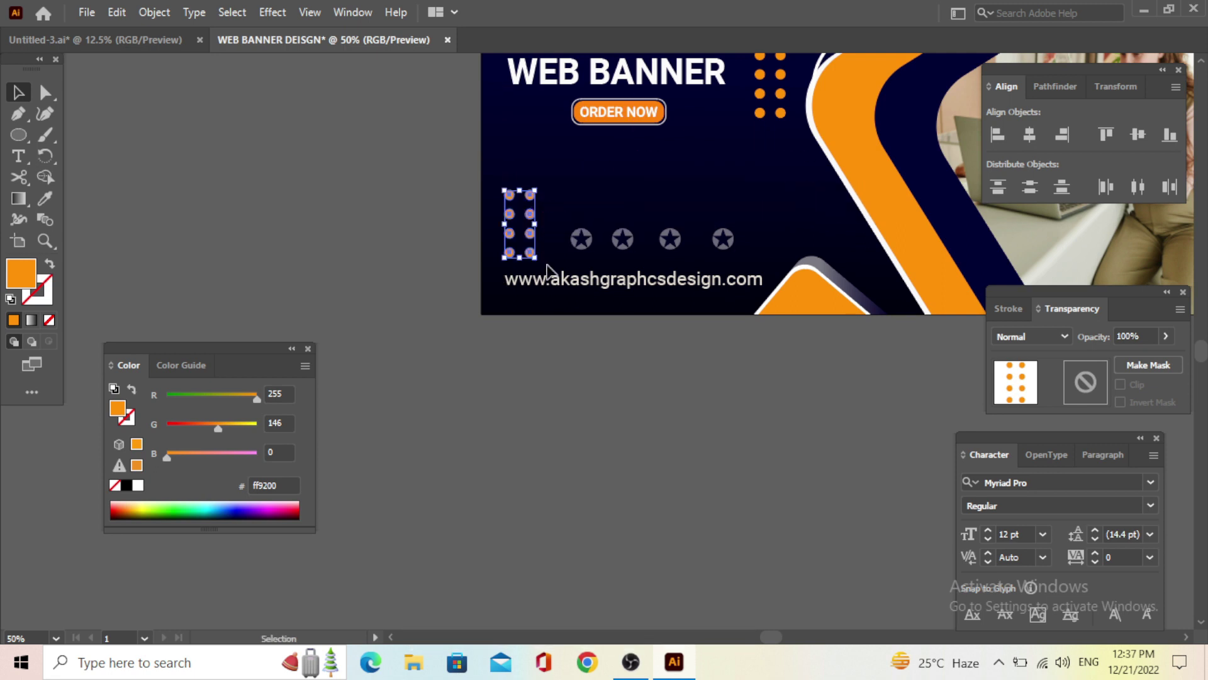
{"action": "key", "text": "Down"}
{"action": "key", "text": "Down"}
{"action": "key", "text": "Down"}
{"action": "key", "text": "Down"}
{"action": "key", "text": "Down"}
{"action": "key", "text": "Down"}
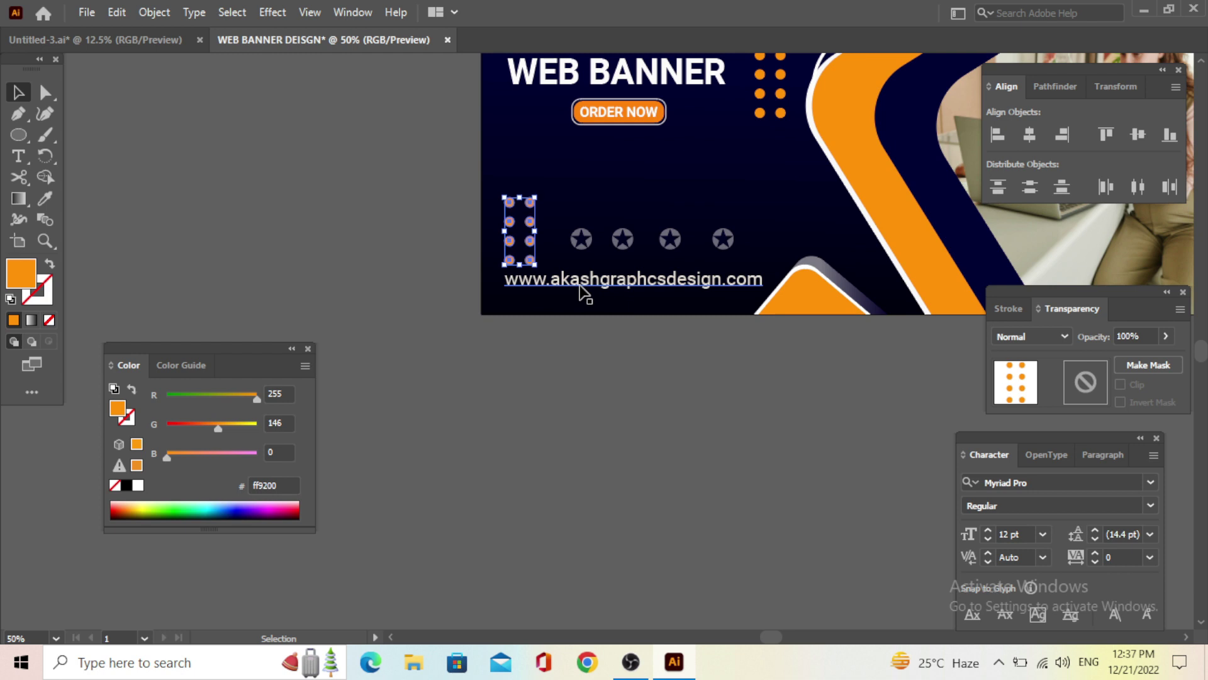
Left-align BUSINESS, WEB BANNER, the lower dot grid, stars and URL along one edge
{"action": "left_click", "coordinate": [583, 292], "text": "shift"}
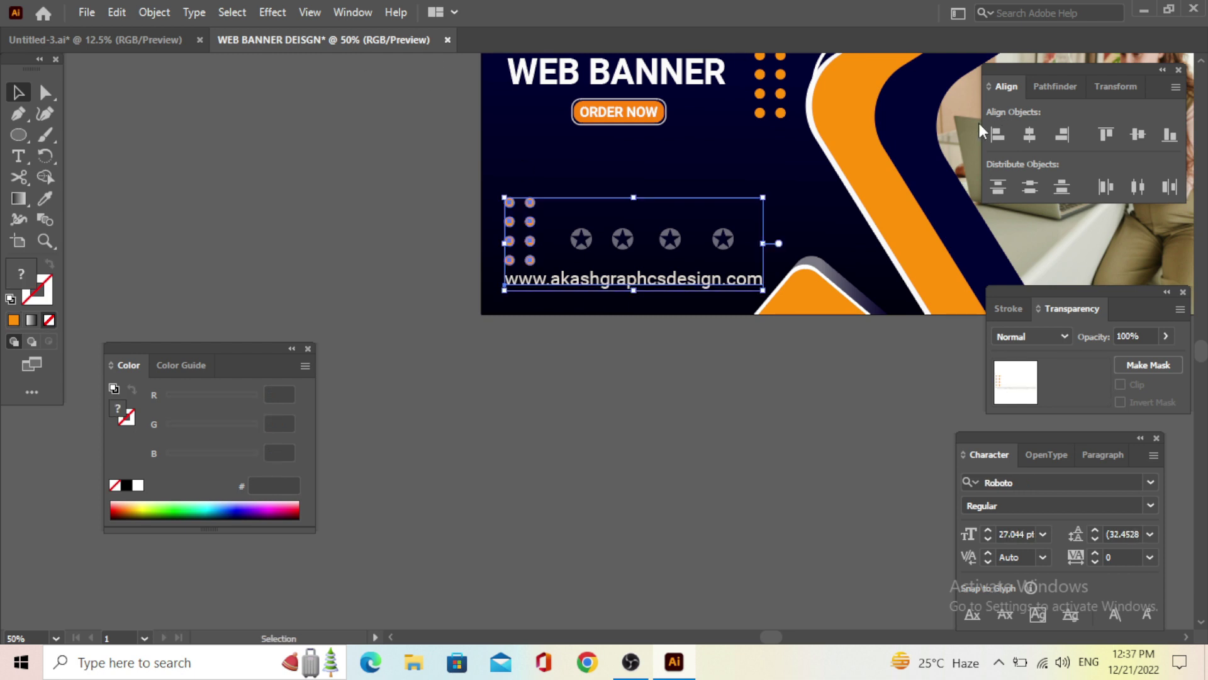
{"action": "left_click", "coordinate": [748, 311]}
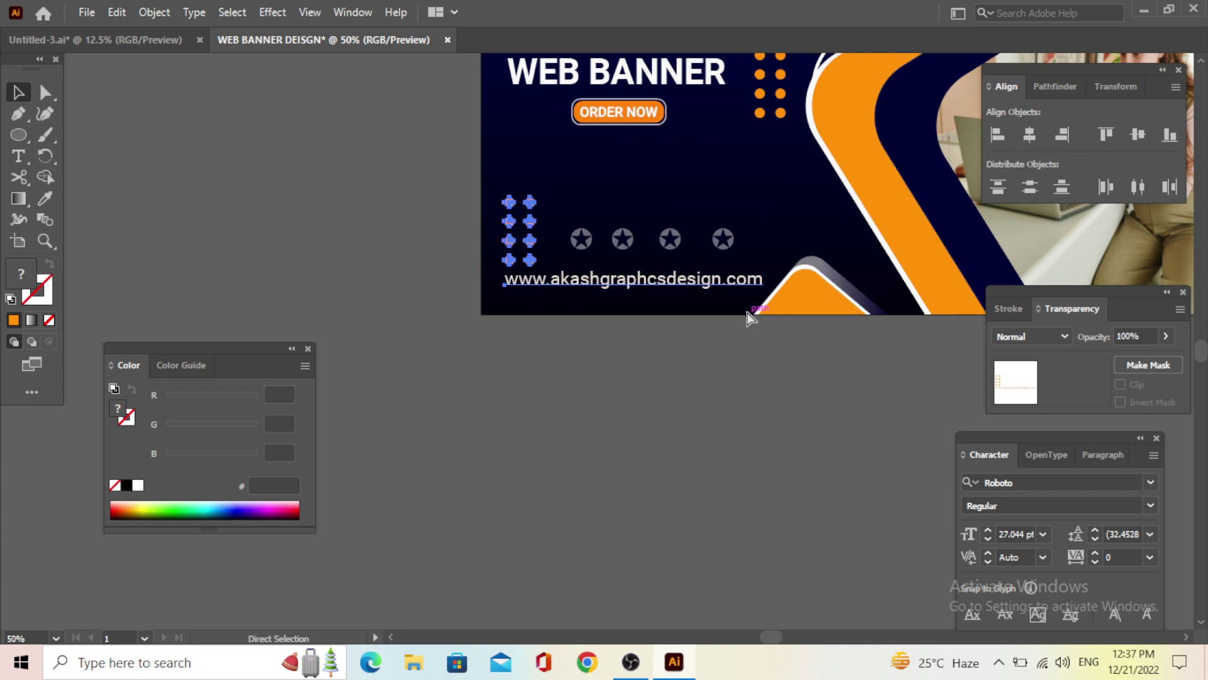
{"action": "left_click", "coordinate": [578, 280]}
{"action": "scroll", "coordinate": [567, 246], "scroll_direction": "up", "scroll_amount": 3}
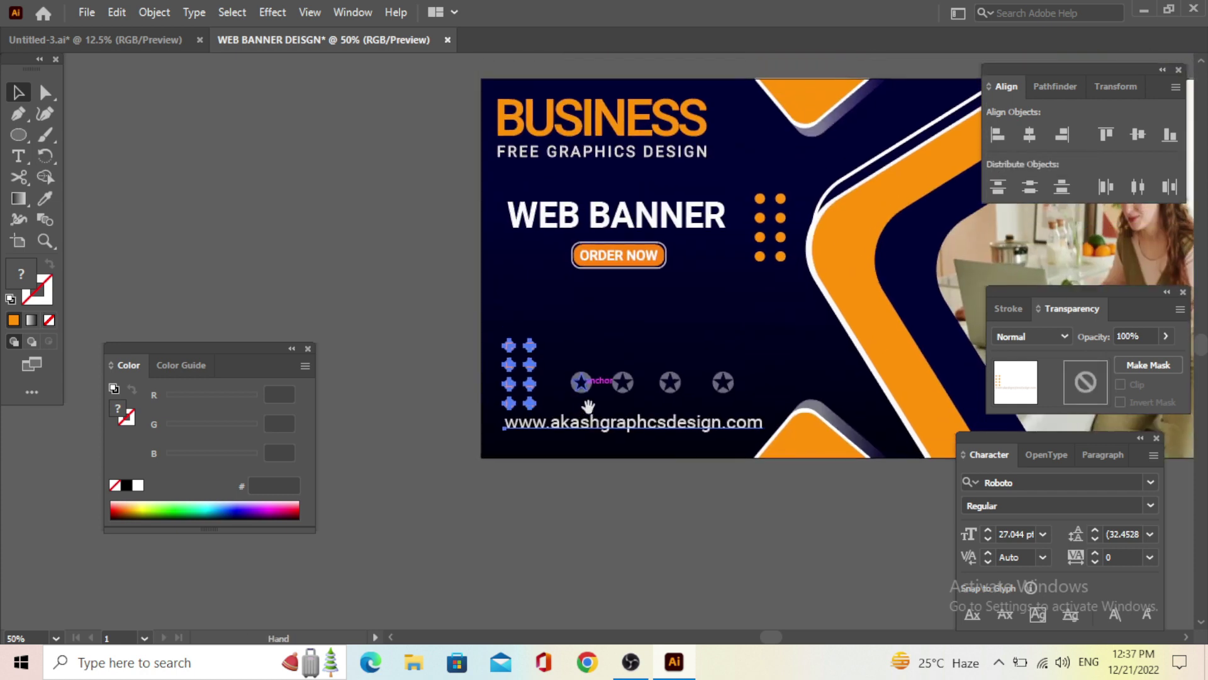
{"action": "left_click", "coordinate": [540, 226], "text": "shift"}
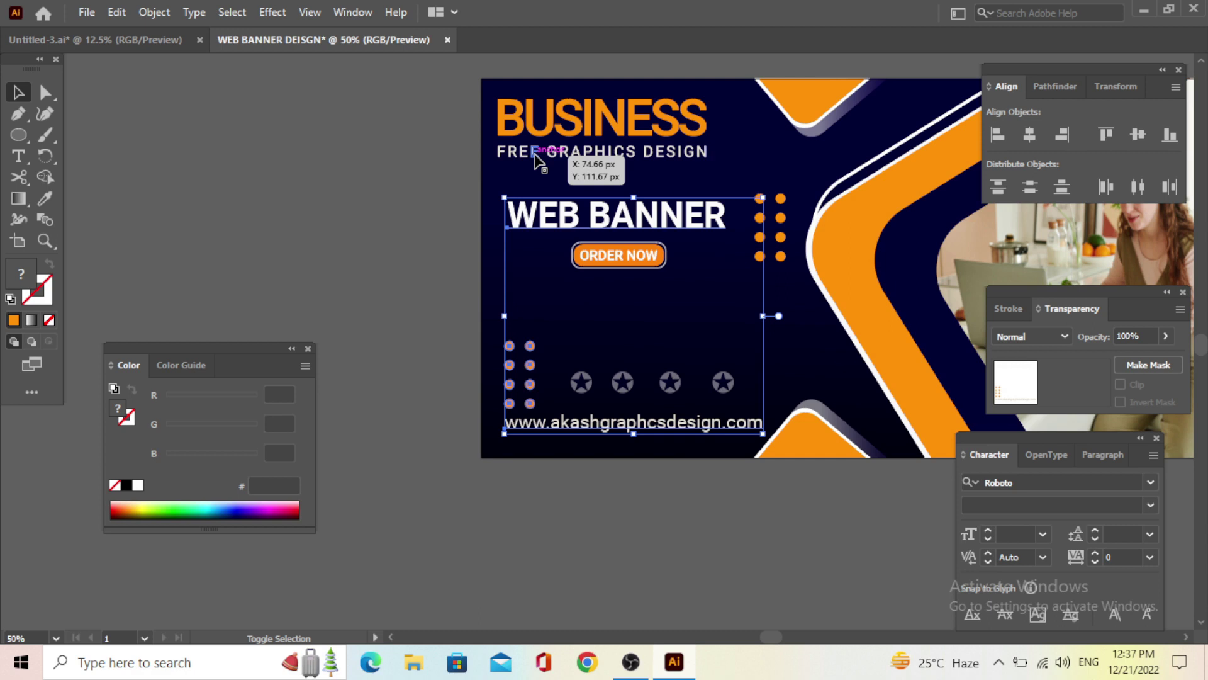
{"action": "left_click", "coordinate": [553, 155], "text": "shift"}
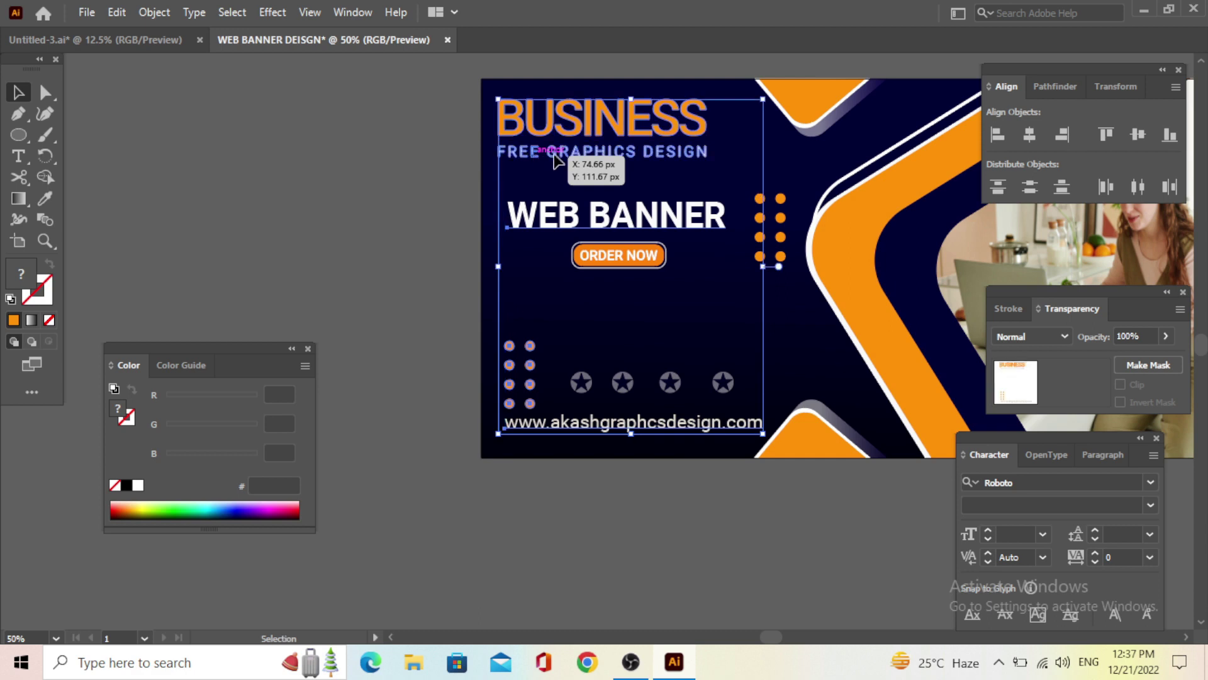
{"action": "left_click", "coordinate": [996, 134]}
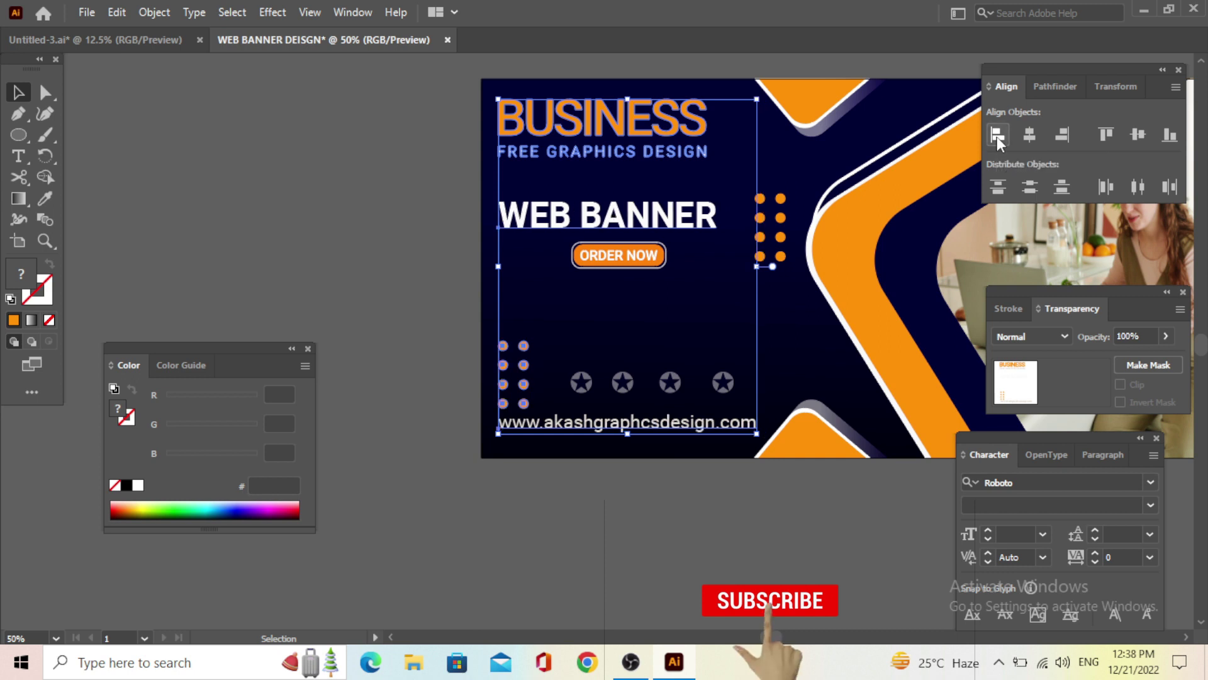
{"action": "left_click", "coordinate": [478, 263]}
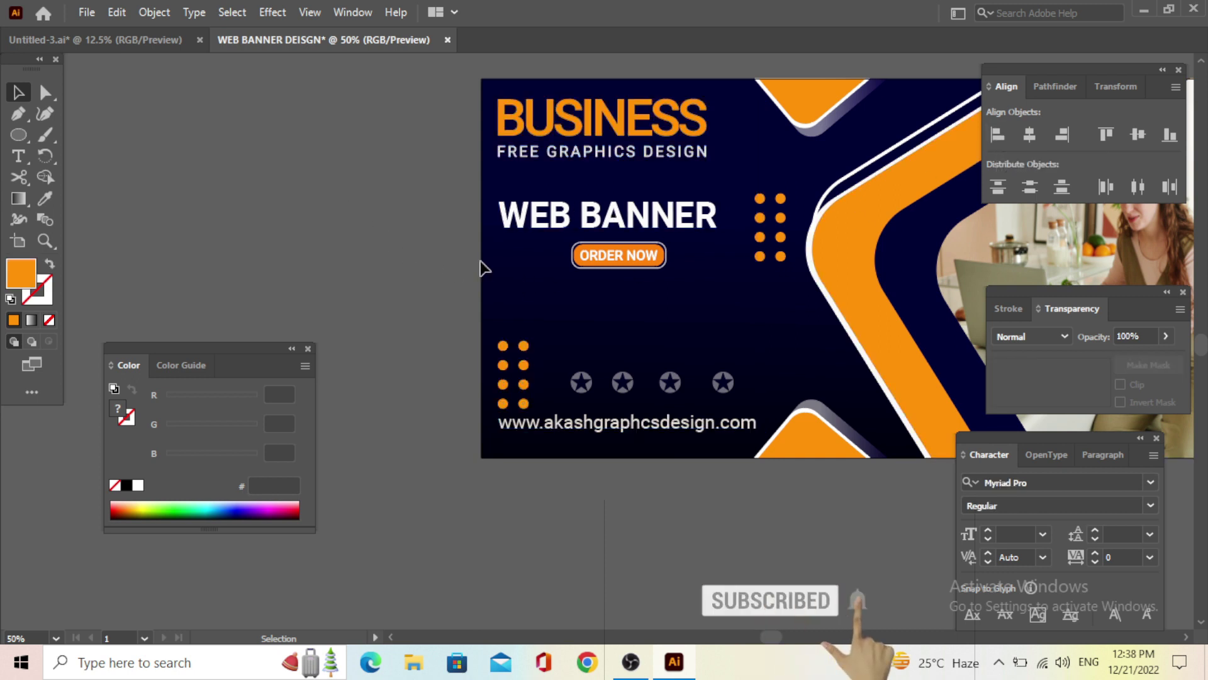
Nudge the ORDER NOW button slightly up and to the left
{"action": "left_click", "coordinate": [648, 253]}
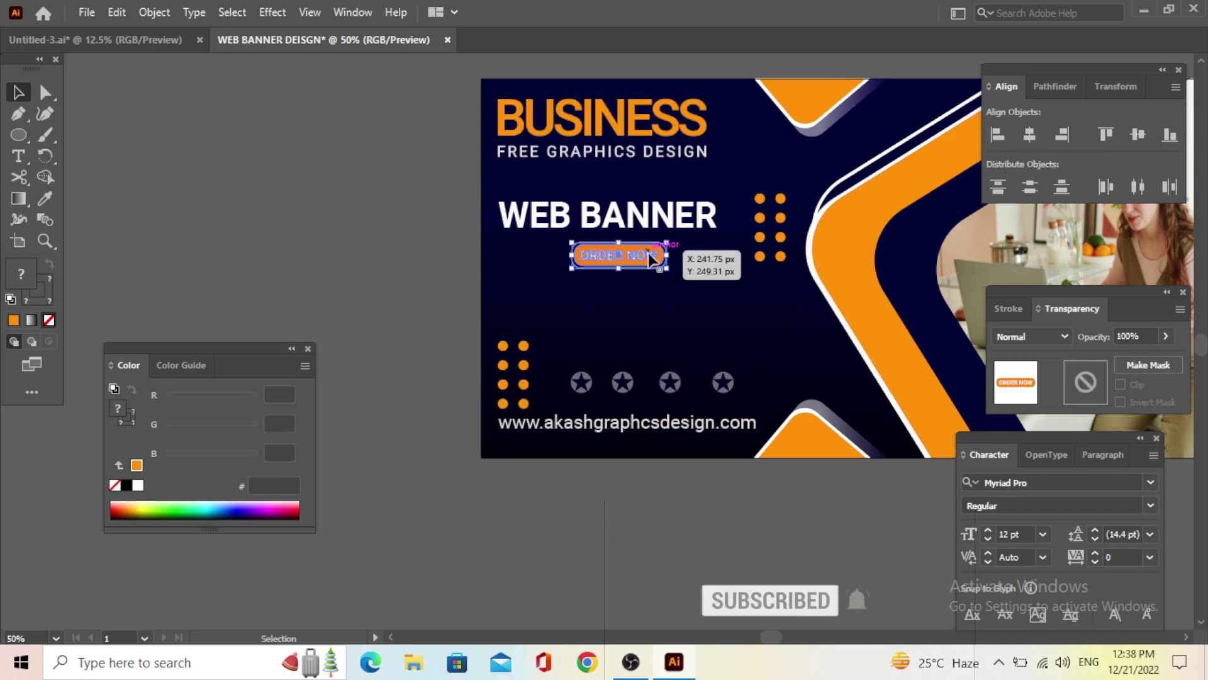
{"action": "left_click_drag", "start_coordinate": [648, 253], "coordinate": [645, 252]}
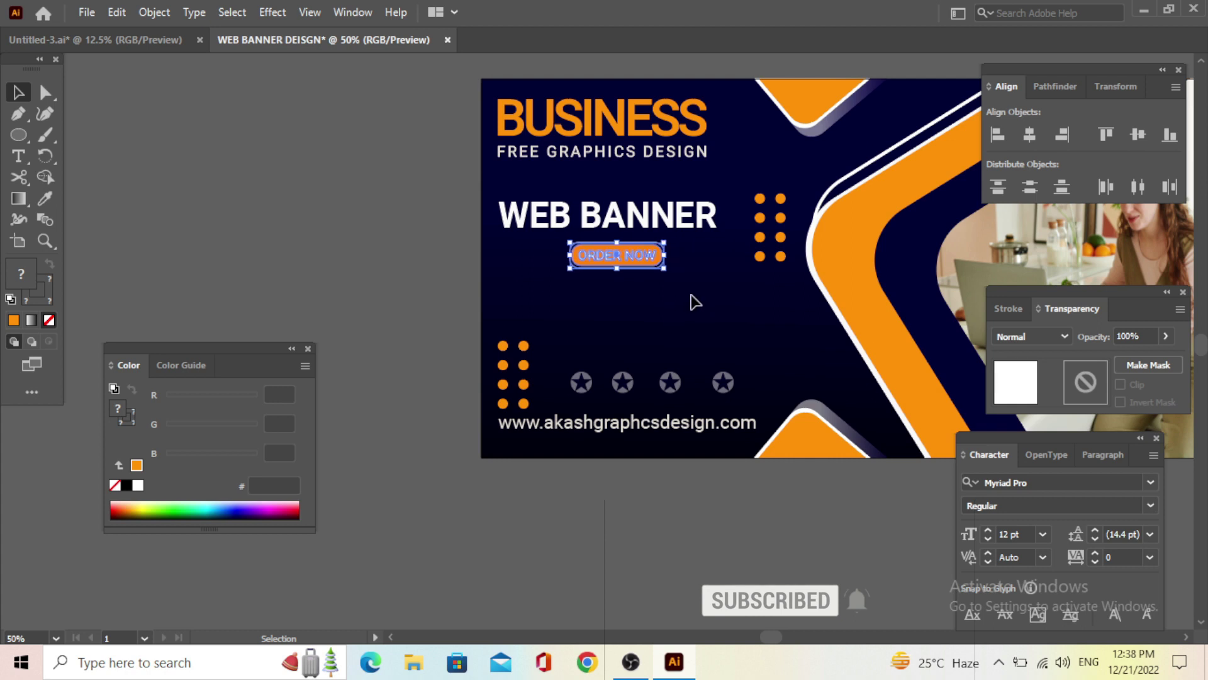
{"action": "left_click", "coordinate": [399, 199]}
Close the floating Color panel covering the banner, then dismiss the Window menu unchanged
{"action": "scroll", "coordinate": [608, 346], "scroll_direction": "down", "scroll_amount": 1}
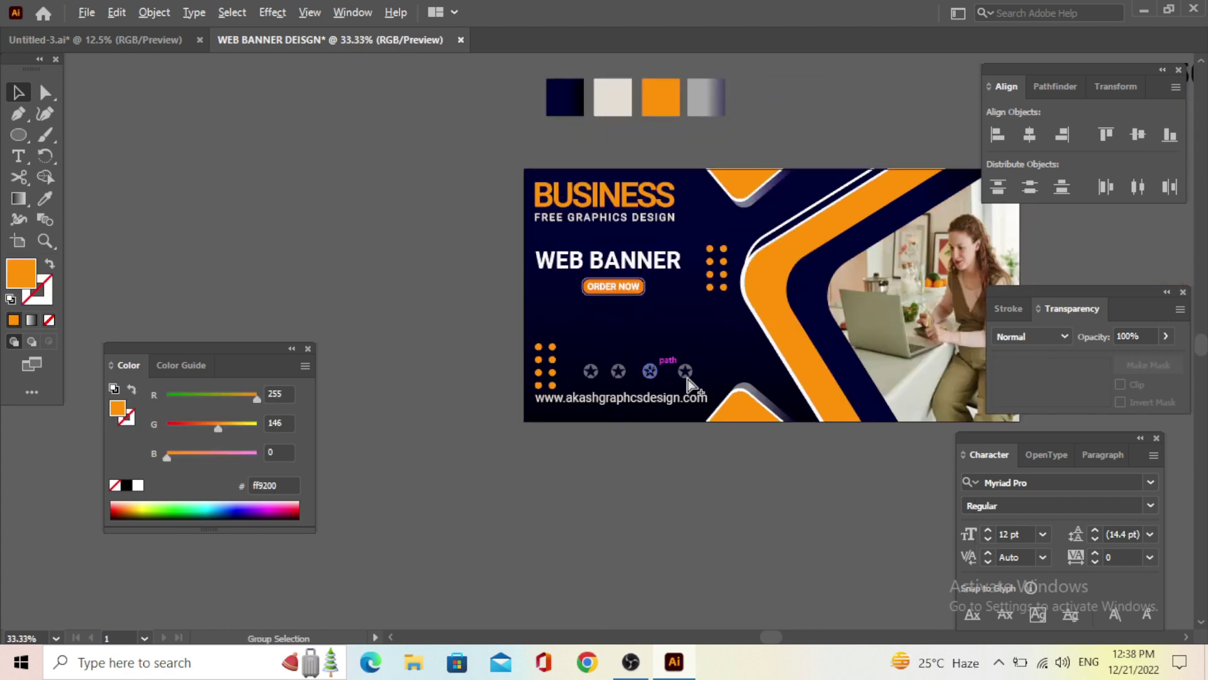
{"action": "scroll", "coordinate": [740, 371], "scroll_direction": "down", "scroll_amount": 1}
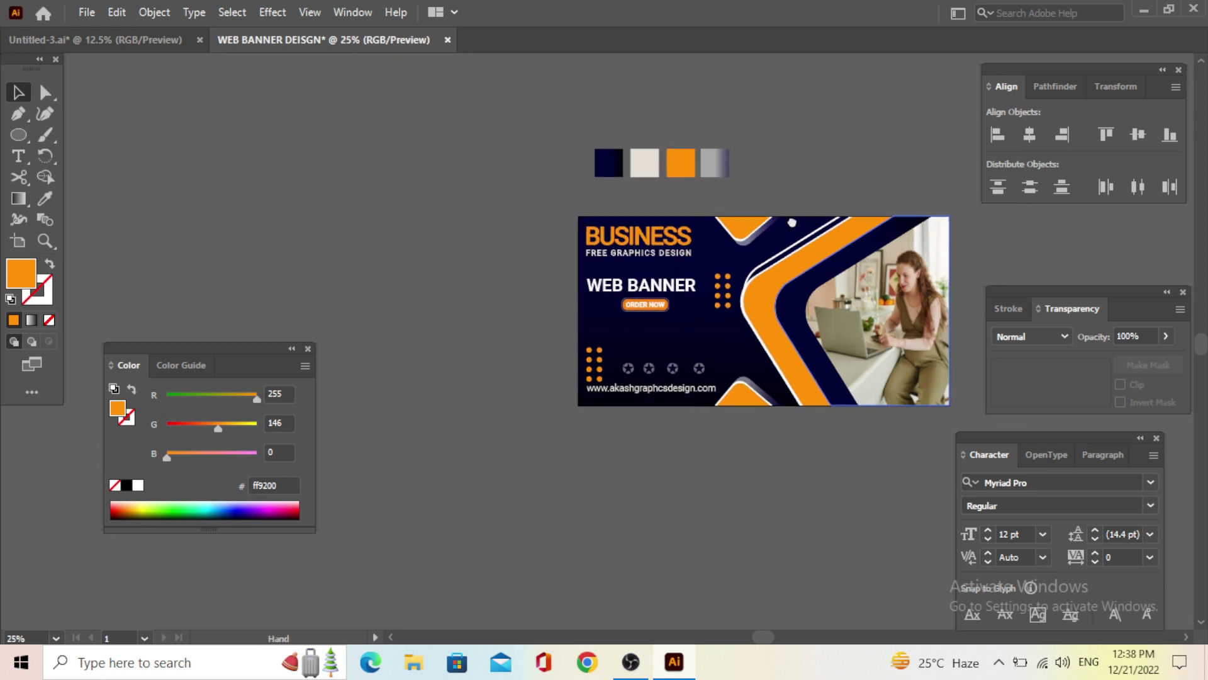
{"action": "scroll", "coordinate": [630, 302], "scroll_direction": "right", "scroll_amount": 5}
{"action": "scroll", "coordinate": [590, 277], "scroll_direction": "up", "scroll_amount": 2}
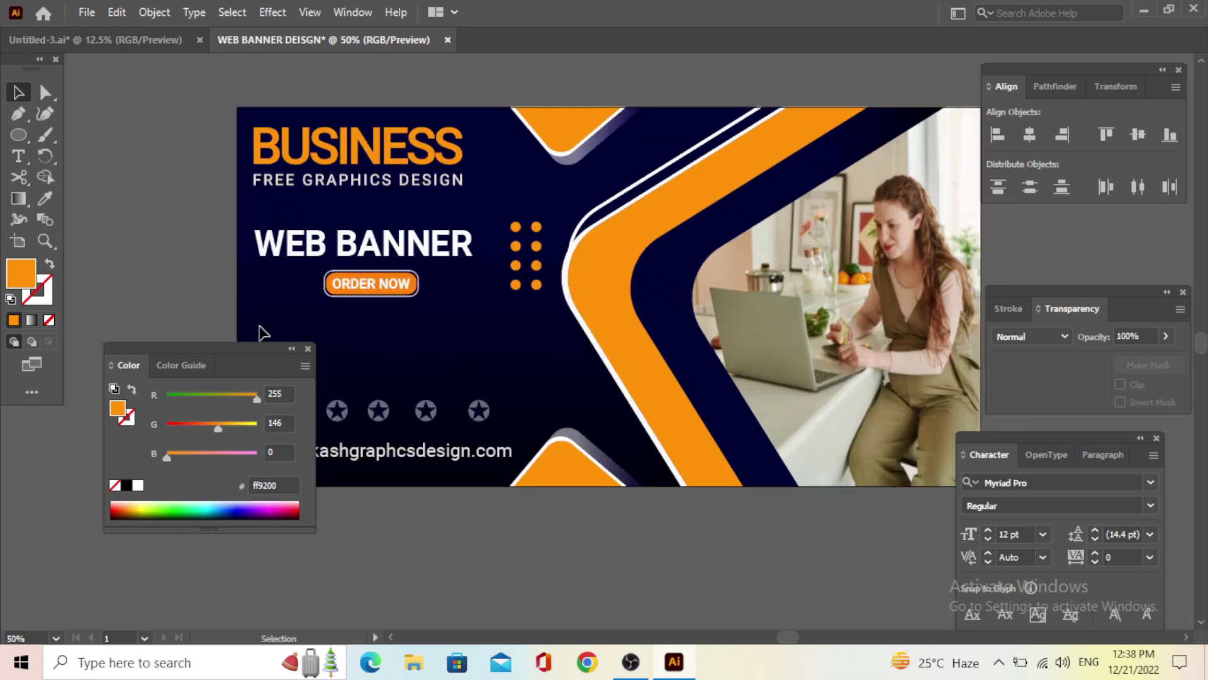
{"action": "left_click", "coordinate": [308, 349]}
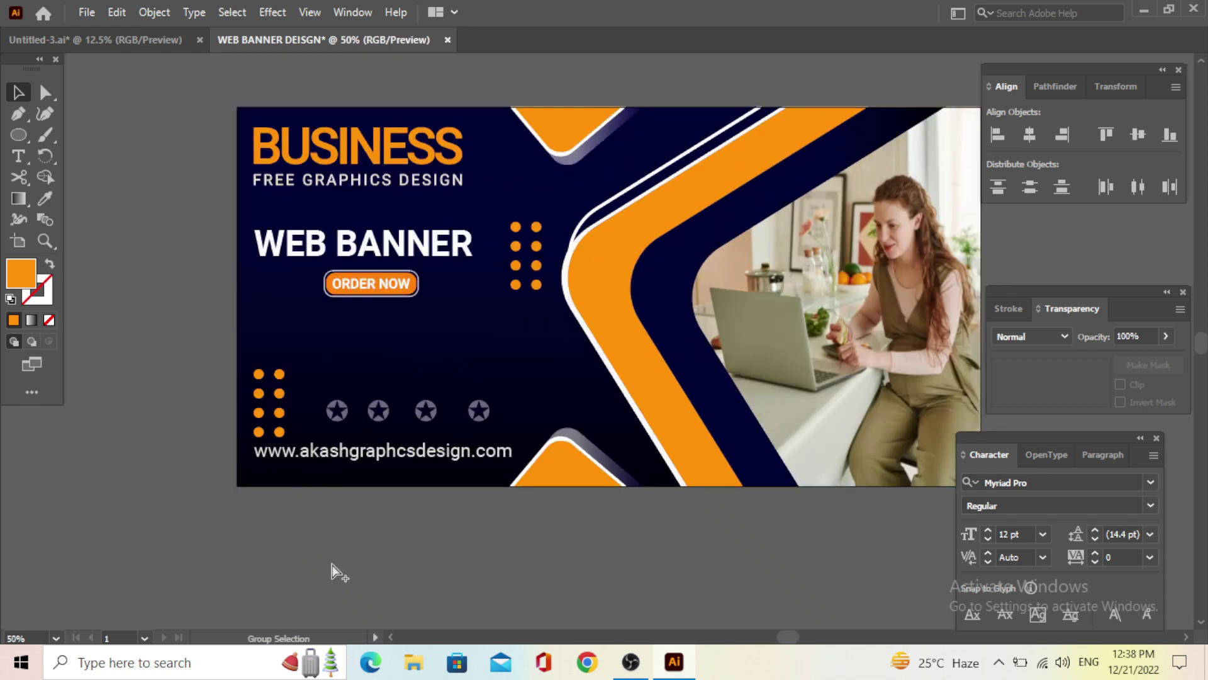
{"action": "scroll", "coordinate": [338, 572], "scroll_direction": "down", "scroll_amount": 1}
{"action": "scroll", "coordinate": [579, 526], "scroll_direction": "up", "scroll_amount": 1}
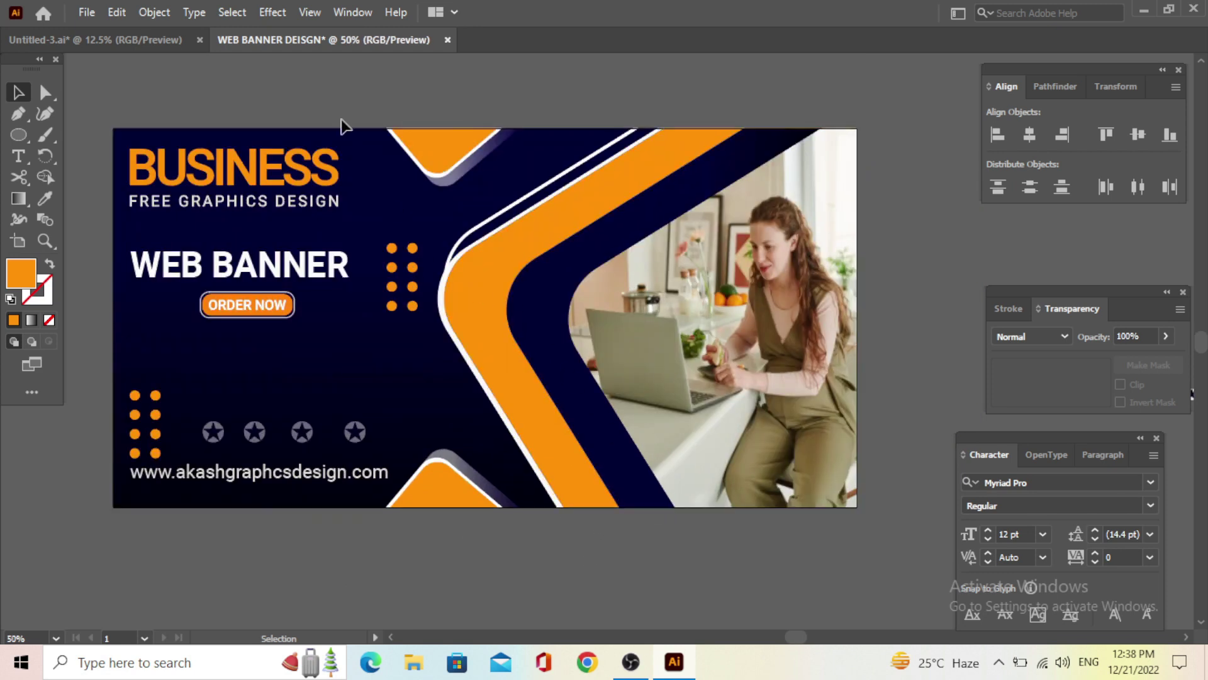
{"action": "left_click", "coordinate": [361, 10]}
{"action": "mouse_move", "coordinate": [443, 117]}
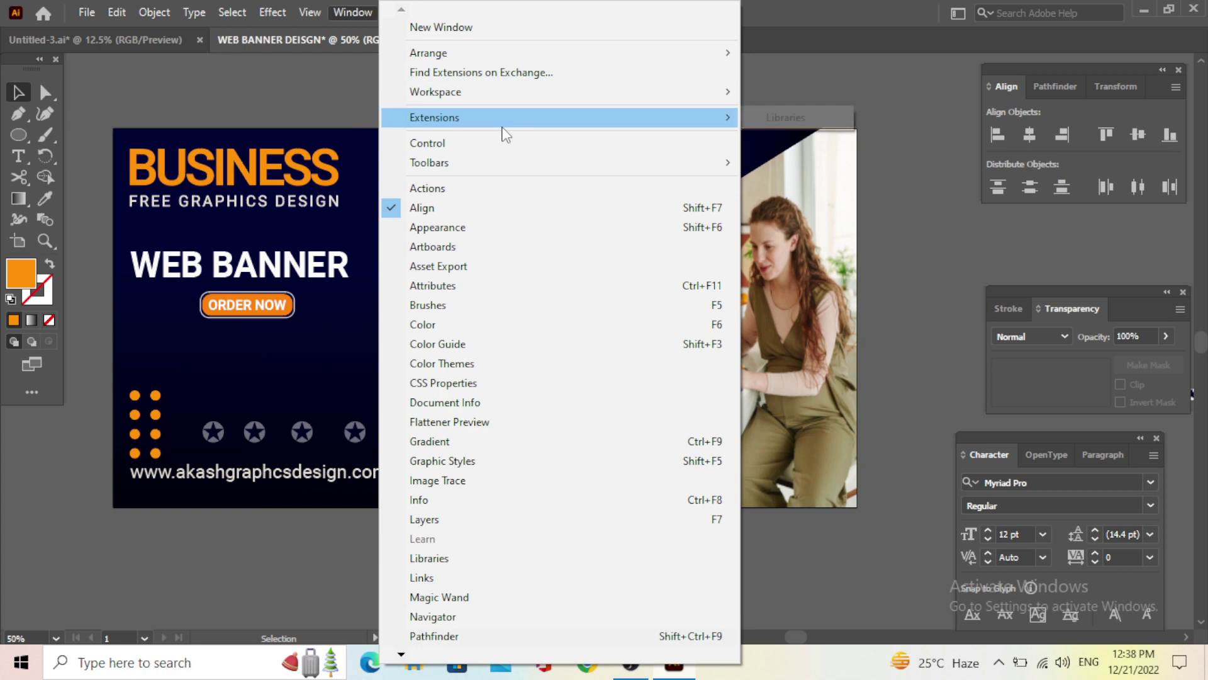
{"action": "left_click", "coordinate": [91, 90]}
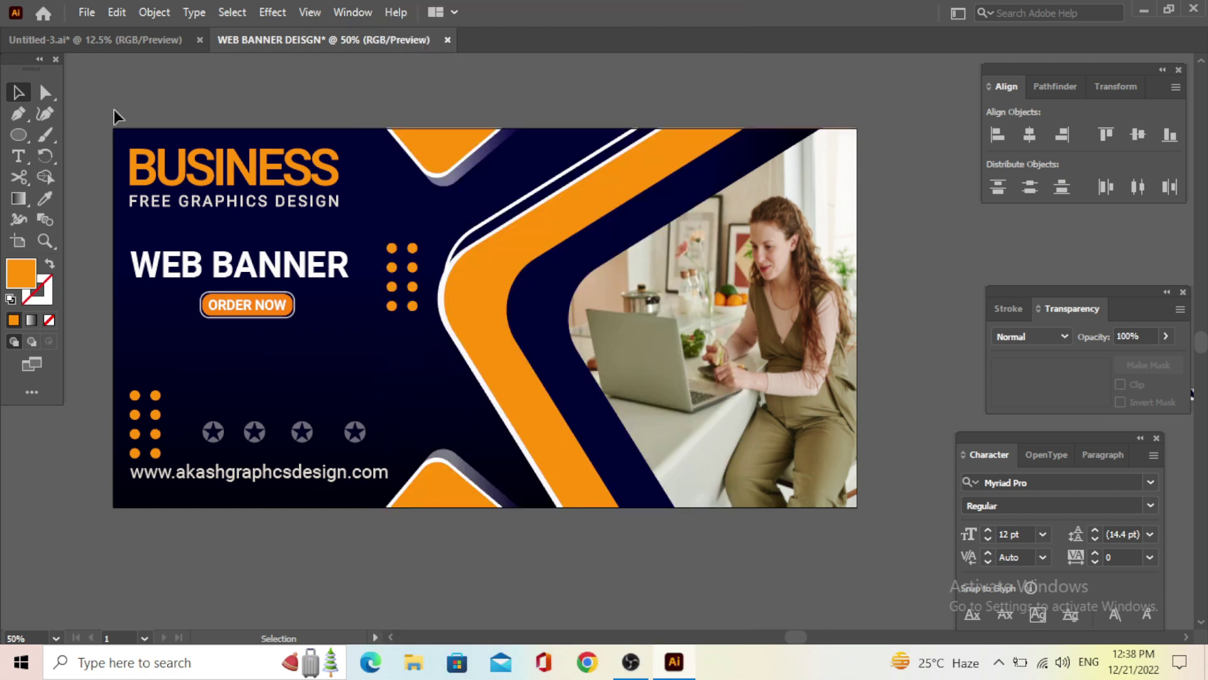